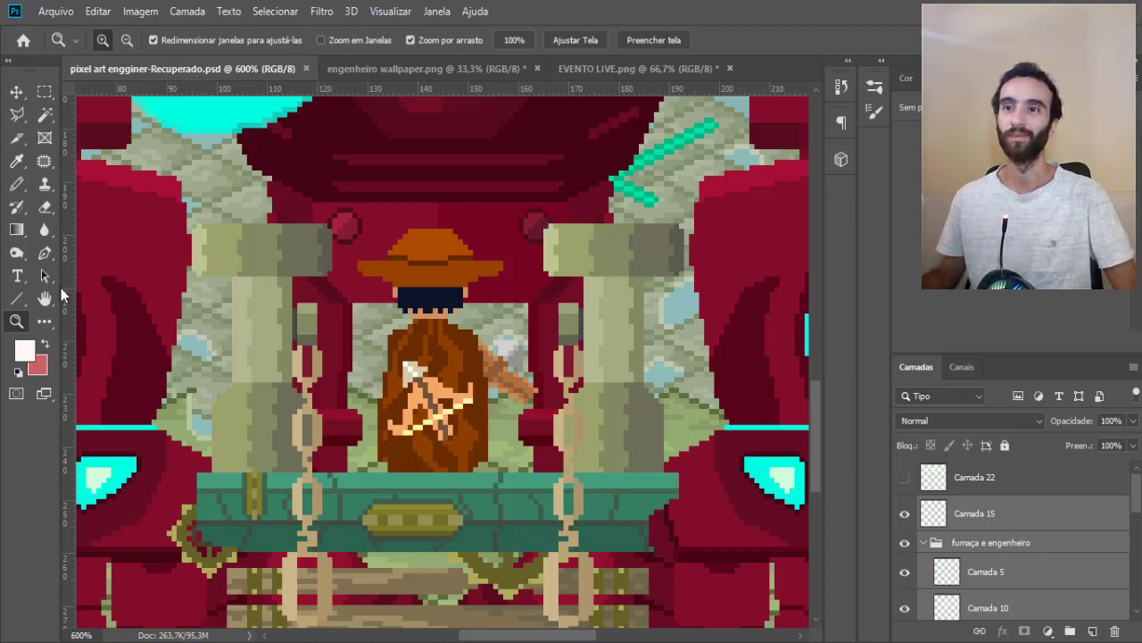
Select Camada 15 and create the empty layer Camada 25 directly above it.
left_click(1038, 512)
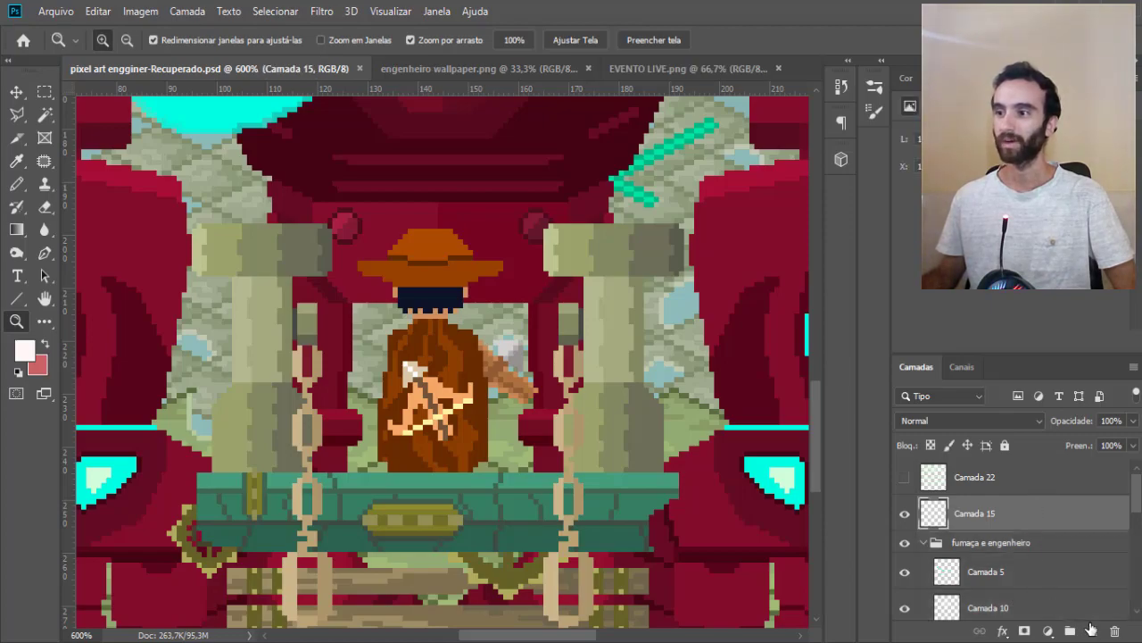
left_click(1091, 628)
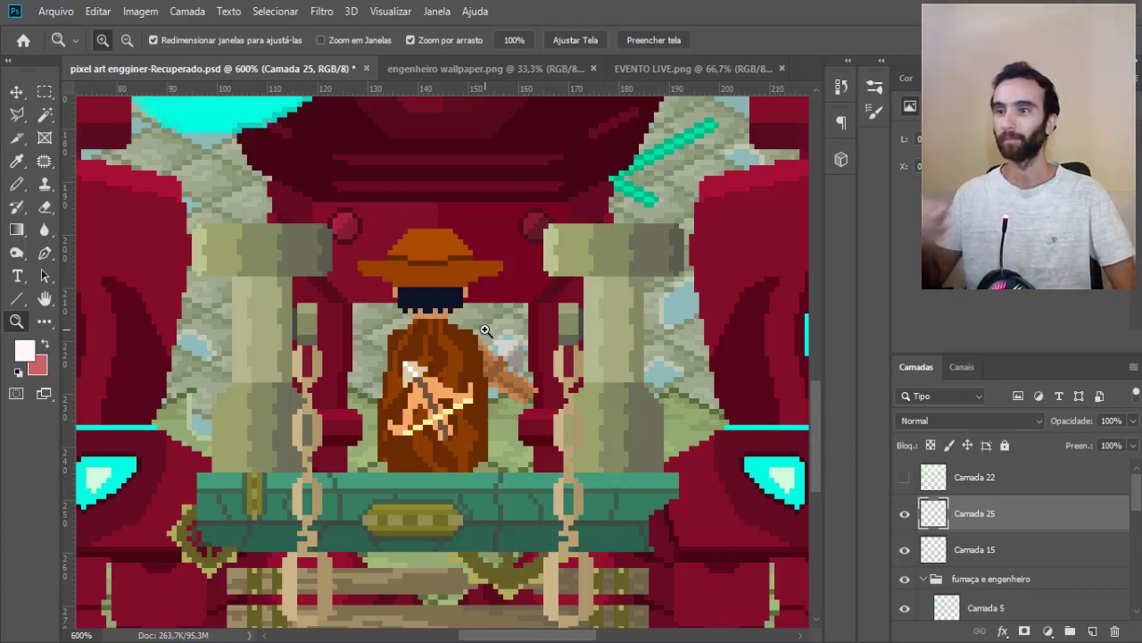
Set the foreground colour to bright pure yellow, fff000.
key("i")
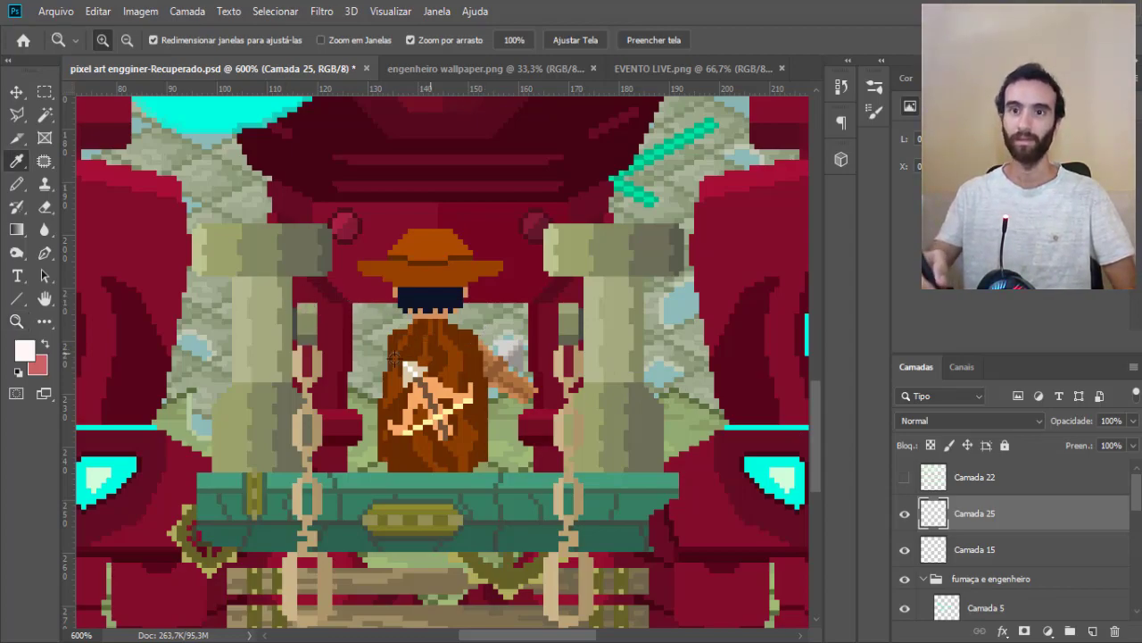
left_click(27, 350)
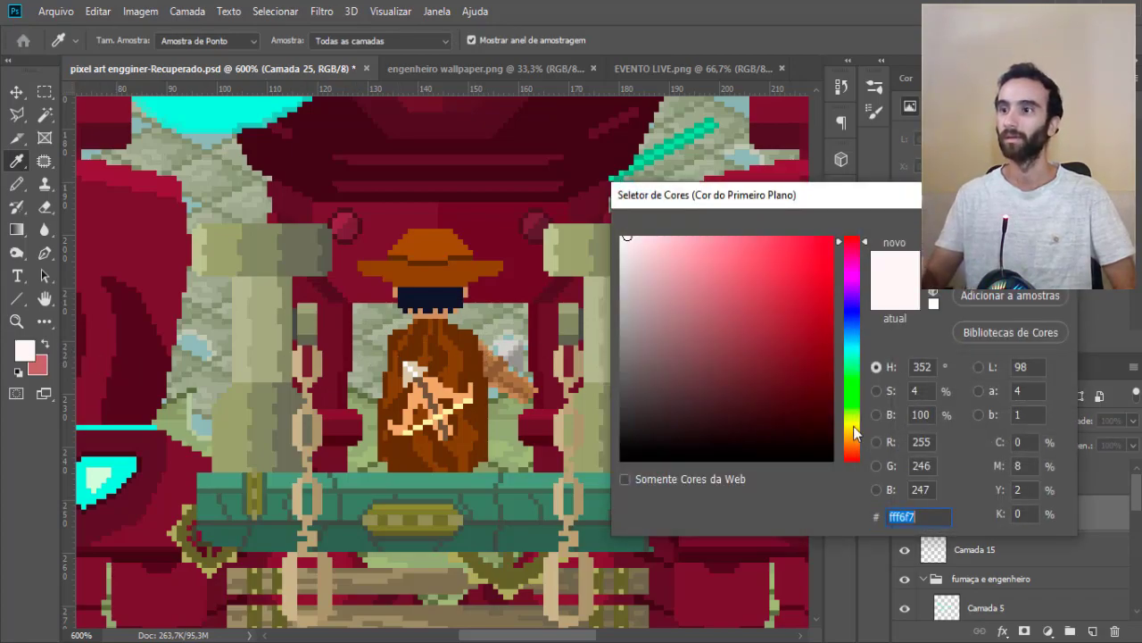
left_click_drag(854, 432, 854, 425)
left_click_drag(821, 250, 840, 220)
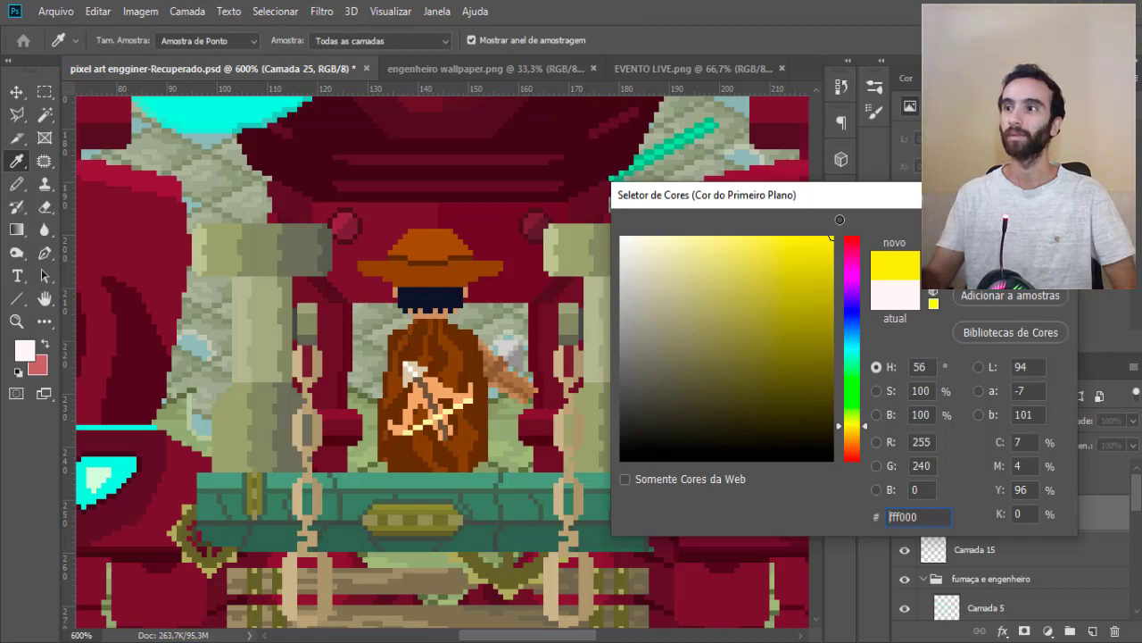
key("Return")
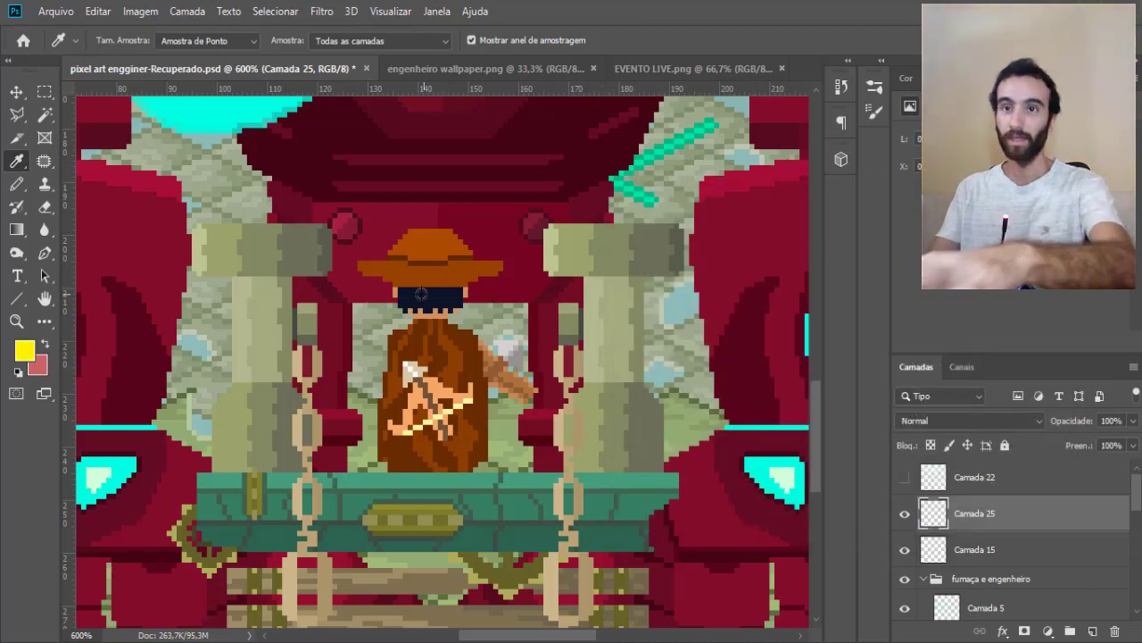
Test the yellow pencil at large sizes, undoing each oversized stroke.
key("b")
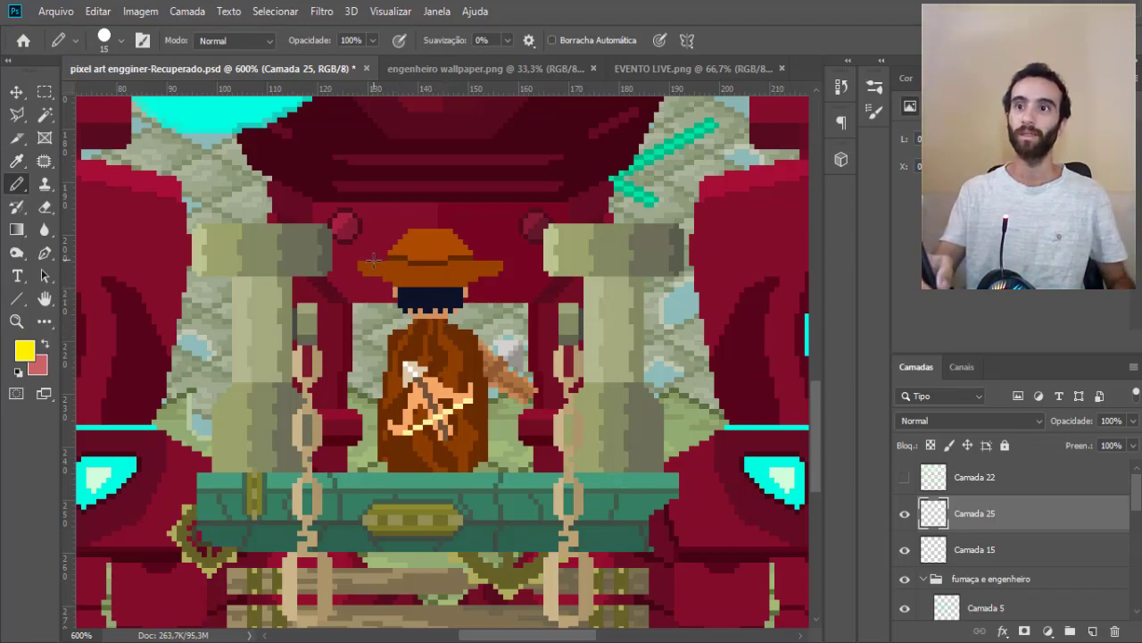
mouse_move(373, 259)
left_mouse_down()
mouse_move(284, 348)
mouse_move(334, 439)
left_mouse_up()
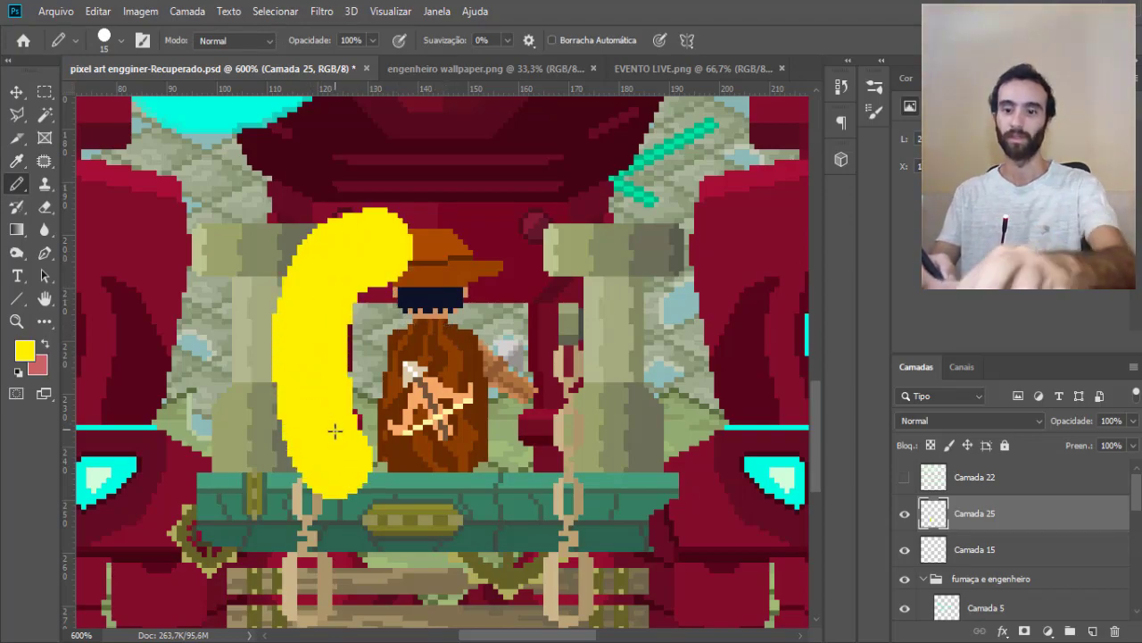
key("ctrl+z")
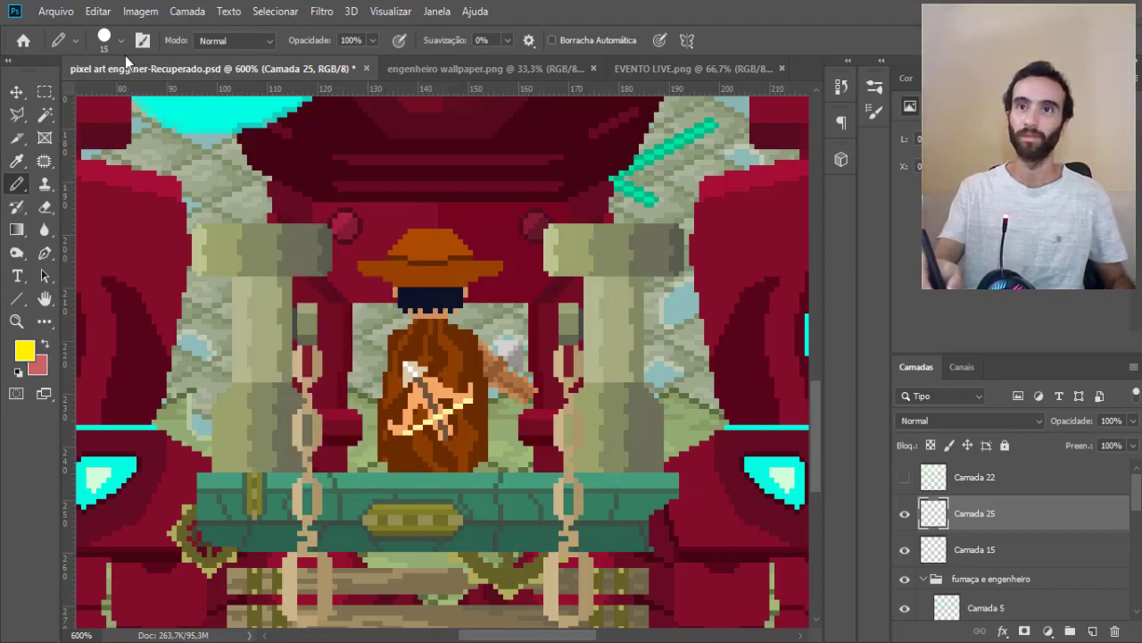
left_click(120, 45)
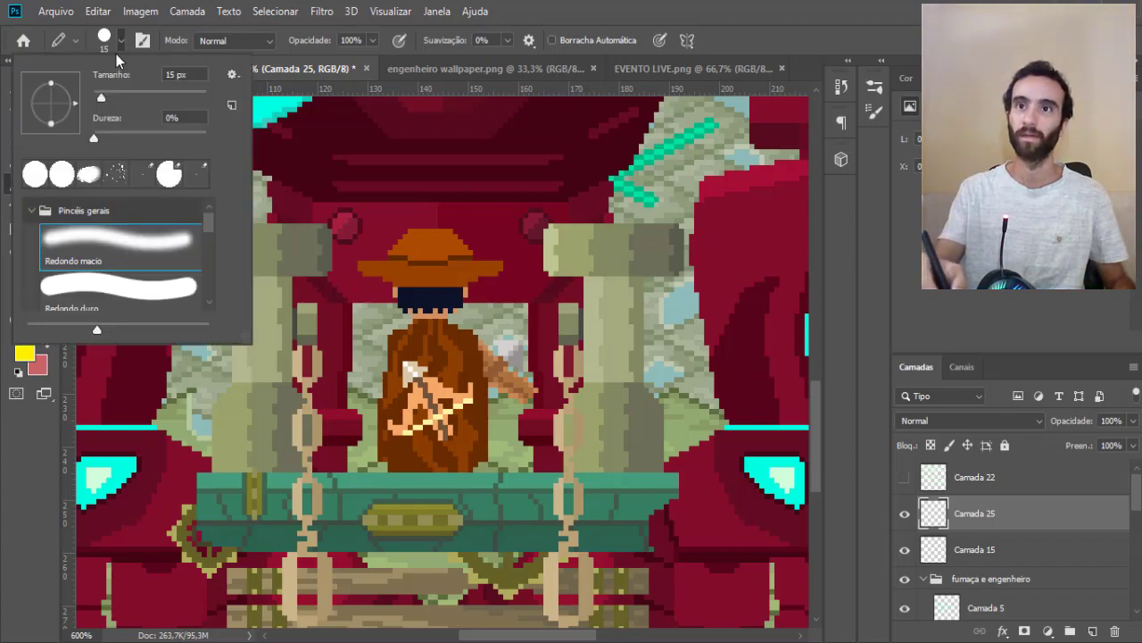
left_click_drag(101, 100, 98, 104)
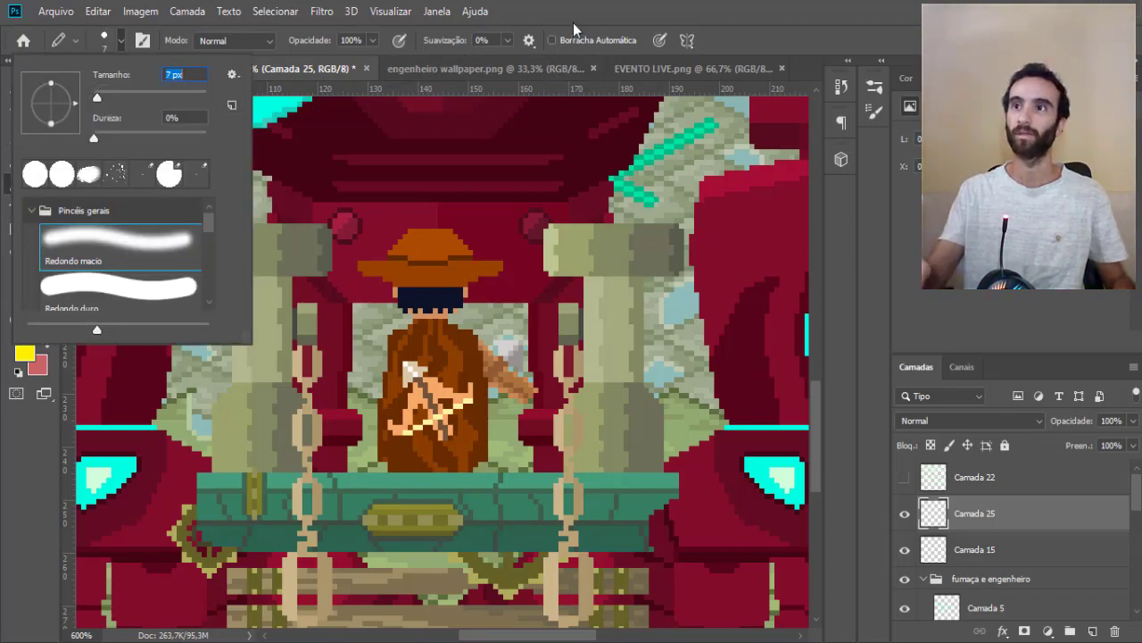
key("Return")
left_click_drag(342, 254, 323, 375)
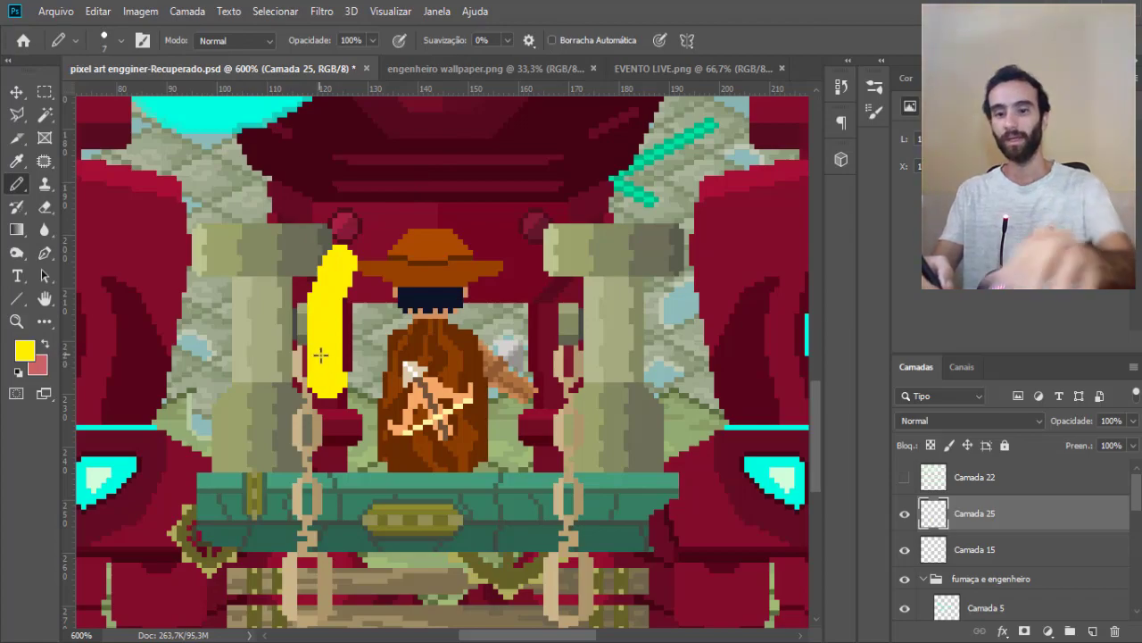
key("ctrl+z")
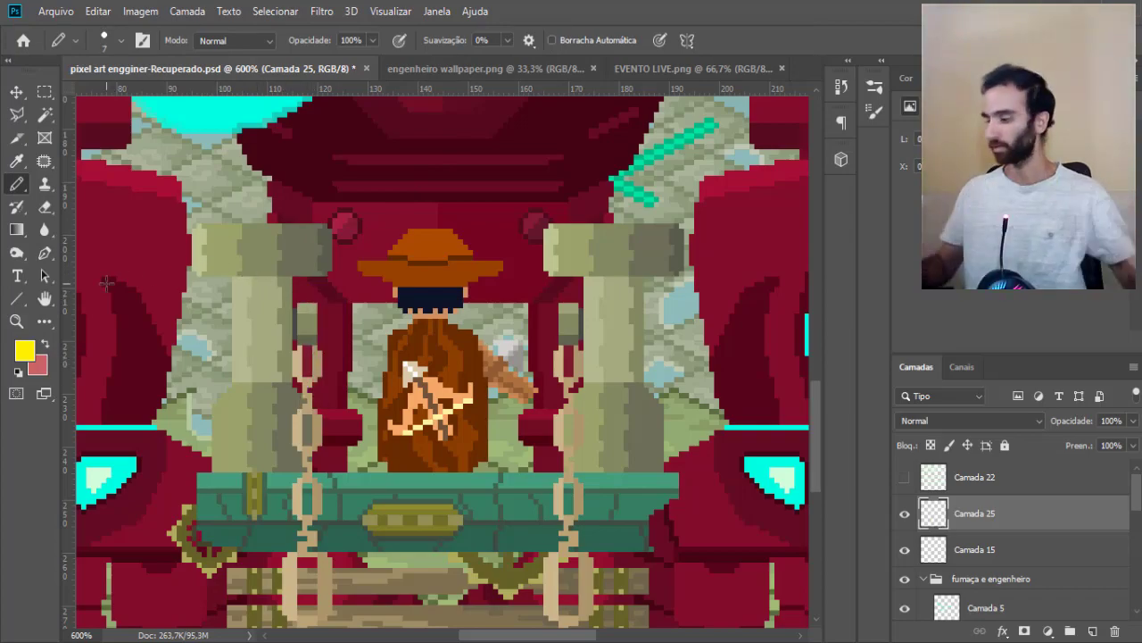
Set the pencil size to 4 px and draw a thin yellow curve under the engineer.
left_click(121, 42)
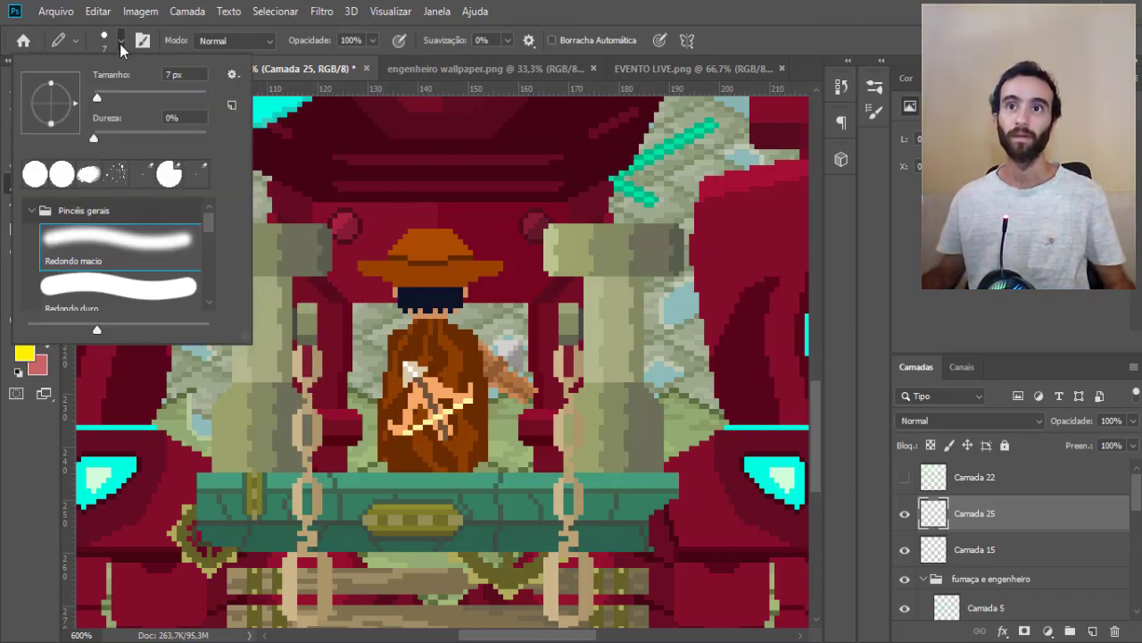
left_click(183, 77)
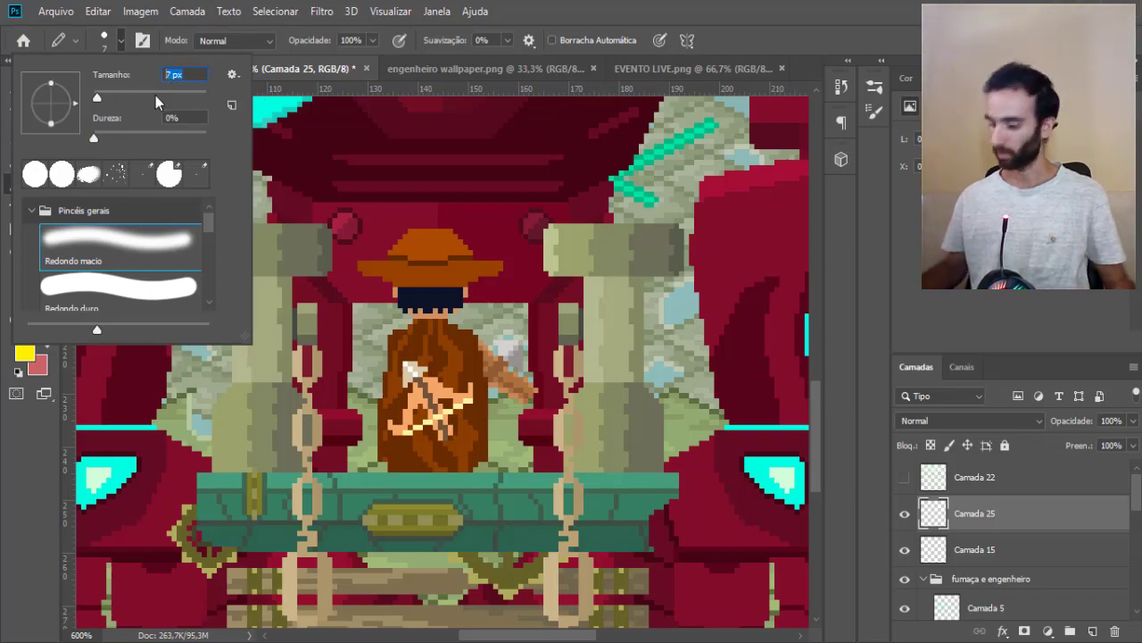
type("4")
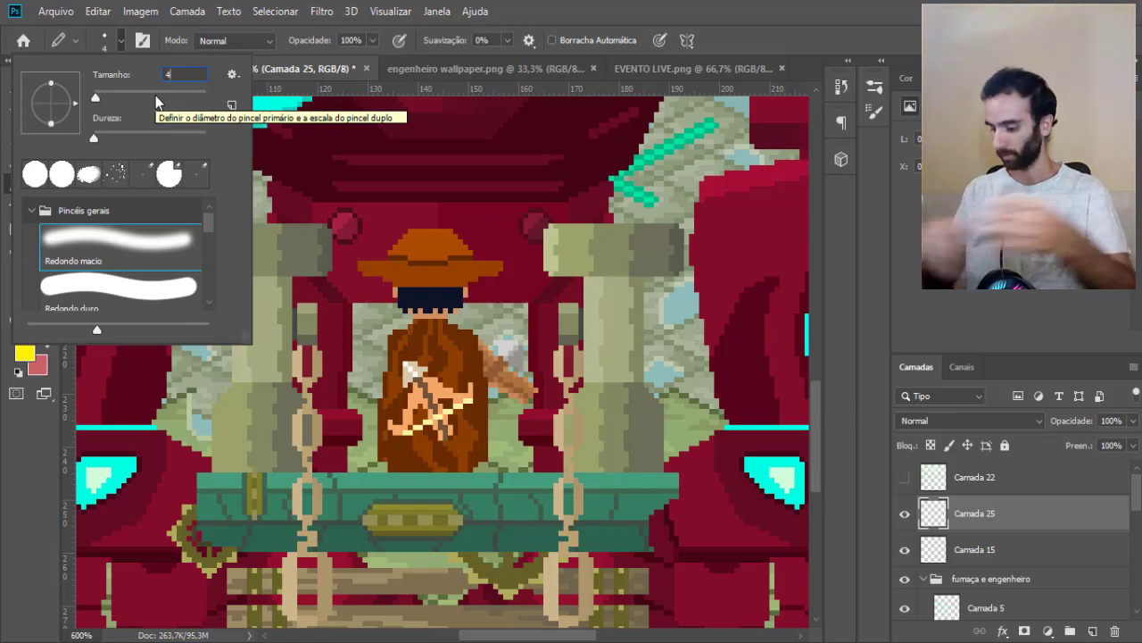
key("Return")
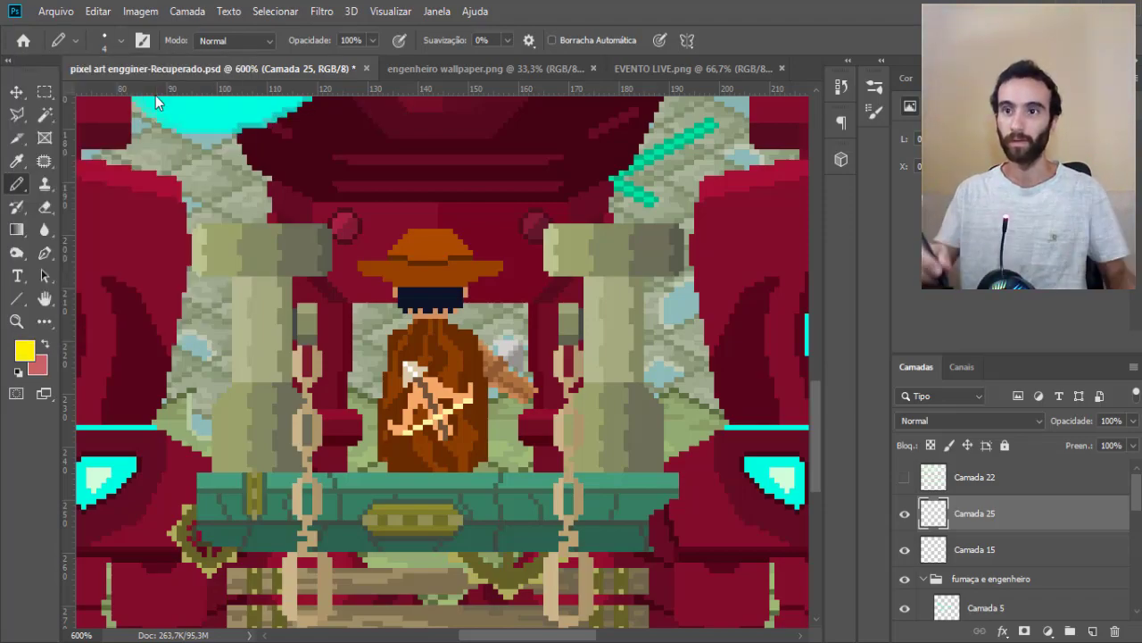
left_click_drag(304, 250, 302, 366)
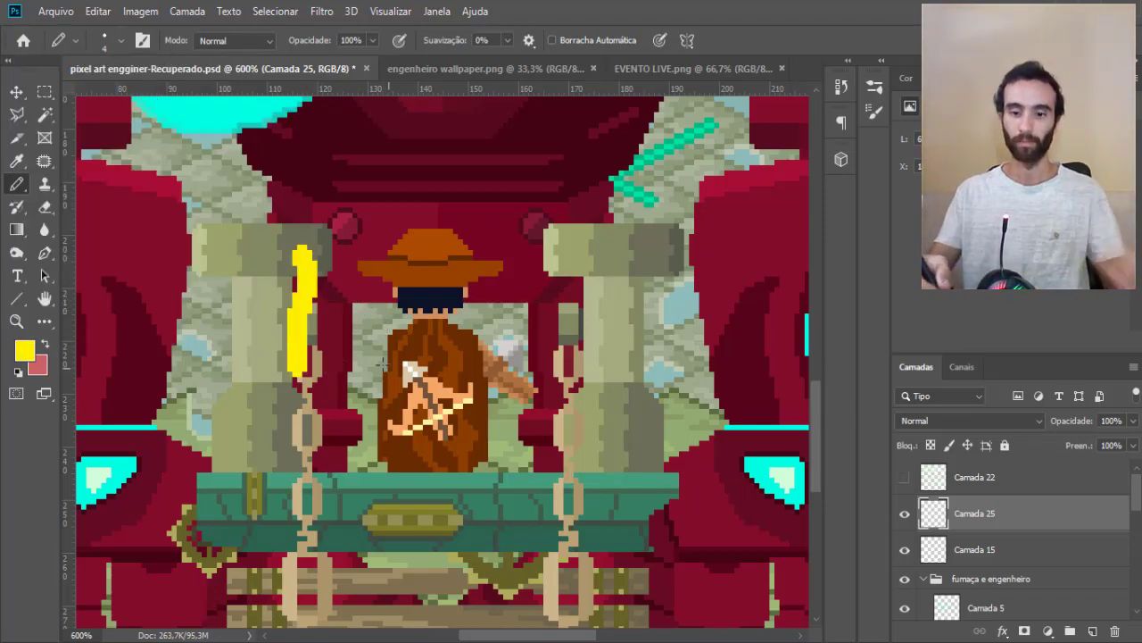
key("ctrl+z")
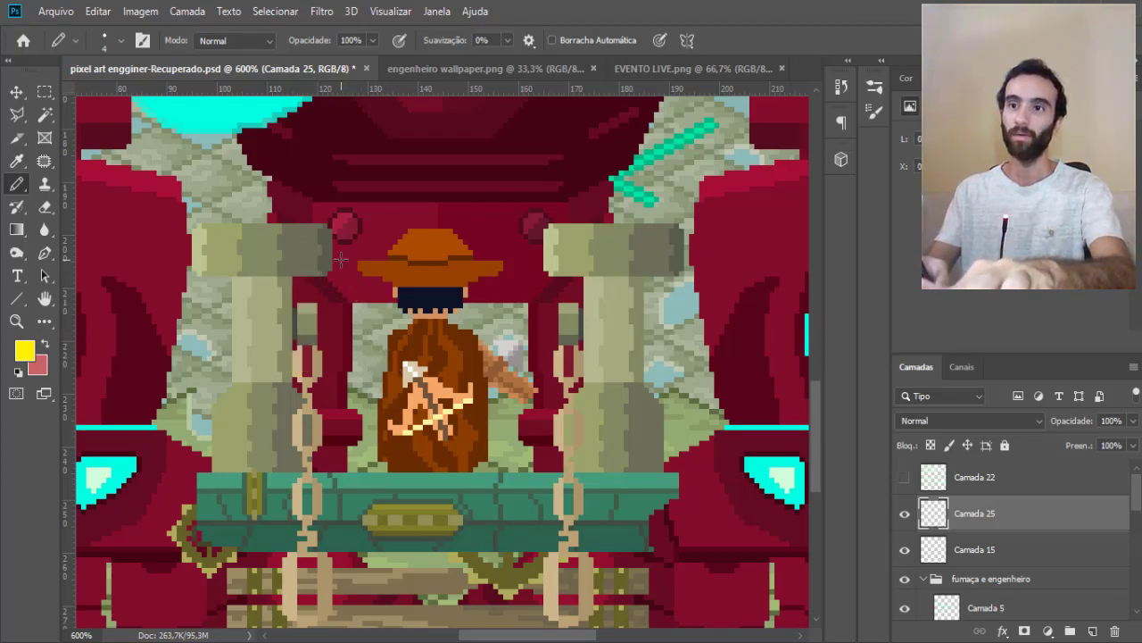
mouse_move(340, 259)
left_mouse_down()
mouse_move(353, 379)
mouse_move(419, 513)
mouse_move(522, 442)
mouse_move(570, 359)
mouse_move(487, 198)
mouse_move(385, 230)
mouse_move(334, 275)
left_mouse_up()
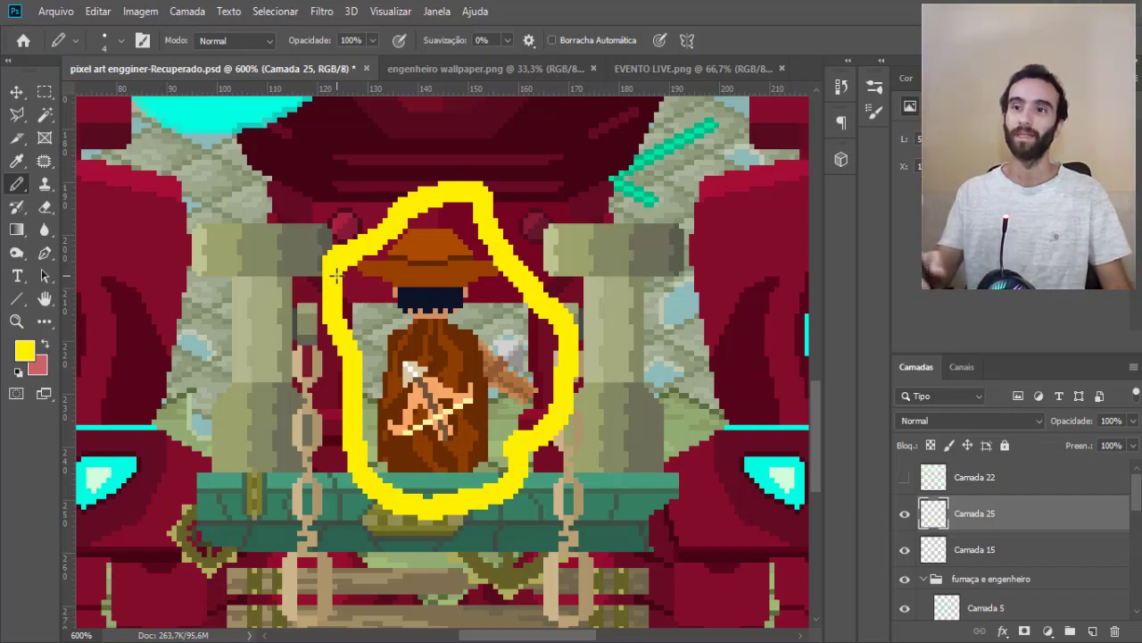
key("e")
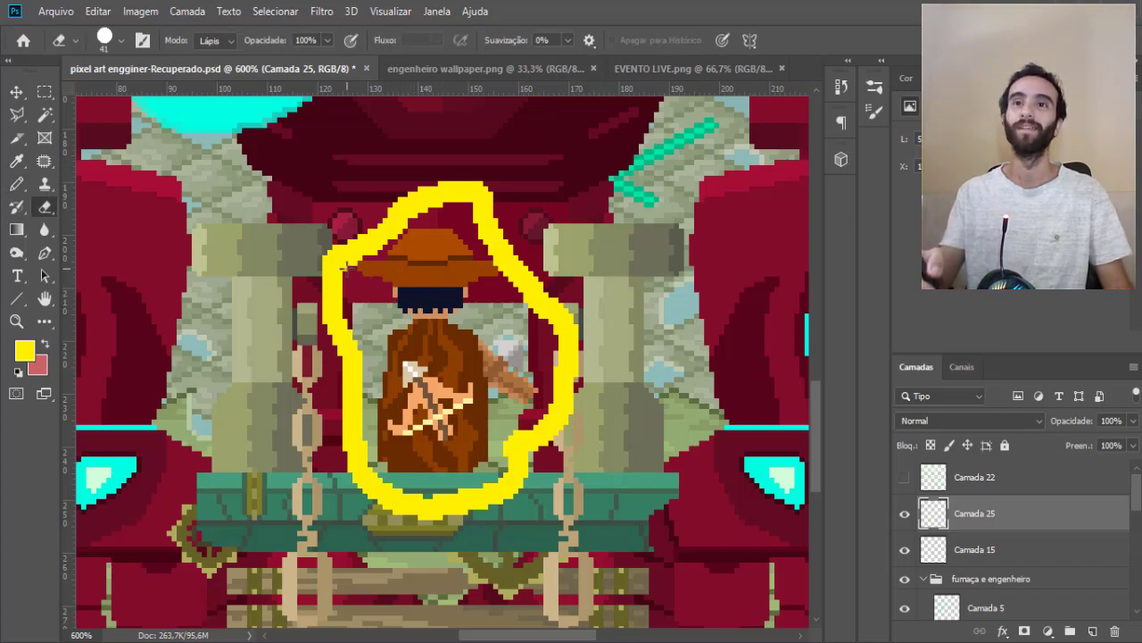
mouse_move(504, 261)
left_mouse_down()
mouse_move(344, 375)
mouse_move(539, 480)
mouse_move(517, 267)
left_mouse_up()
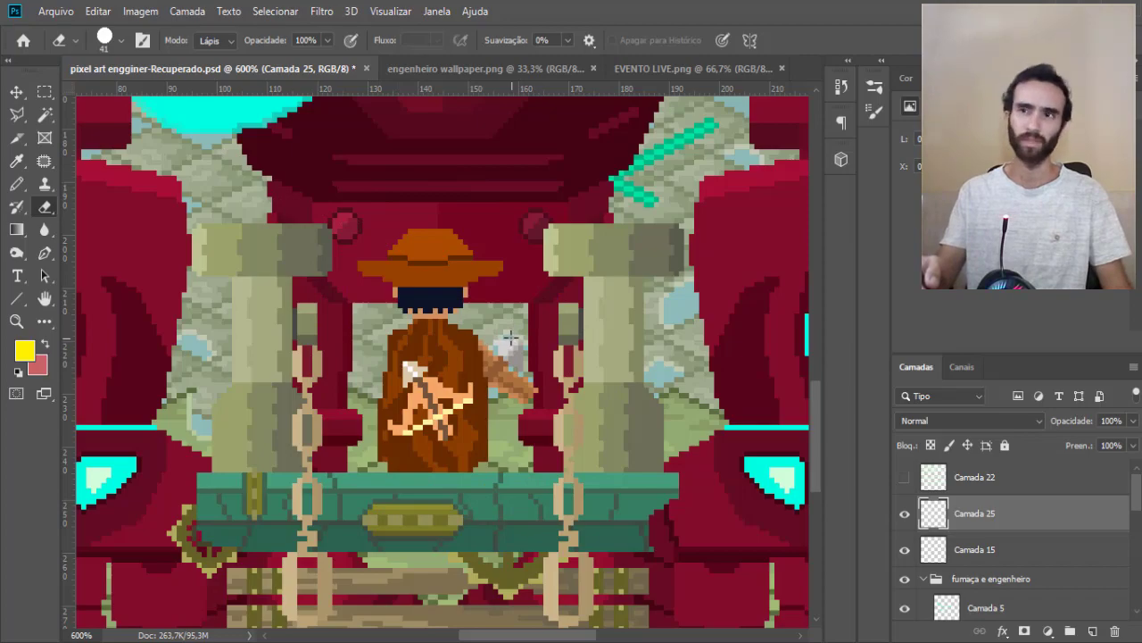
key("b")
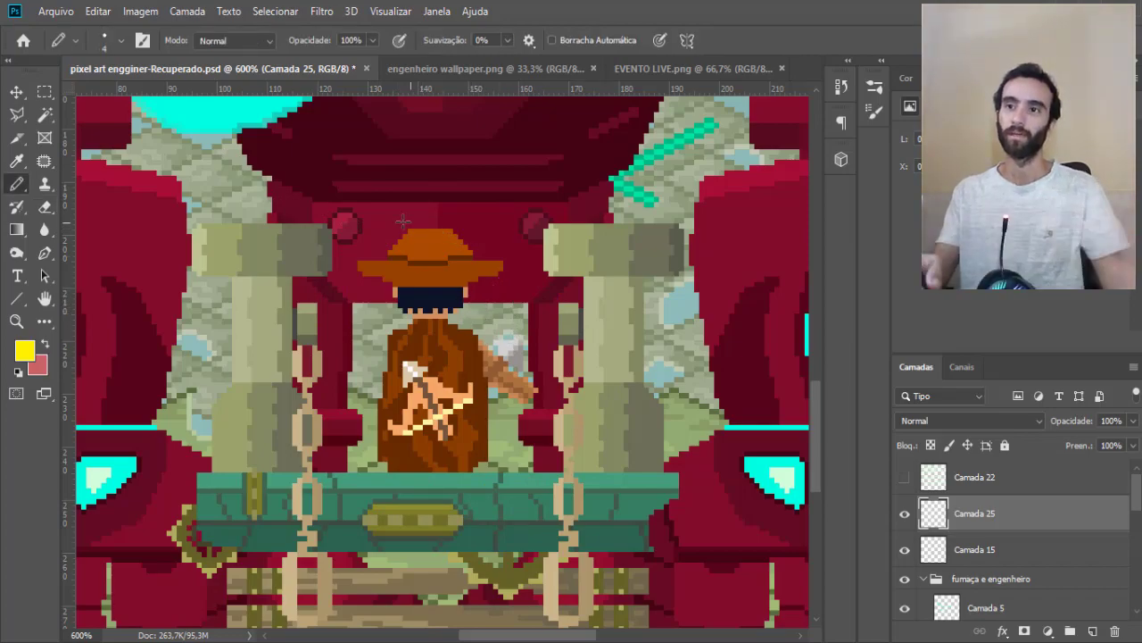
mouse_move(383, 198)
left_mouse_down()
mouse_move(332, 233)
mouse_move(335, 393)
mouse_move(392, 523)
mouse_move(549, 442)
mouse_move(580, 348)
mouse_move(527, 203)
mouse_move(376, 190)
left_mouse_up()
key("e")
mouse_move(540, 277)
left_mouse_down()
mouse_move(384, 189)
mouse_move(335, 442)
mouse_move(470, 551)
mouse_move(564, 352)
left_mouse_up()
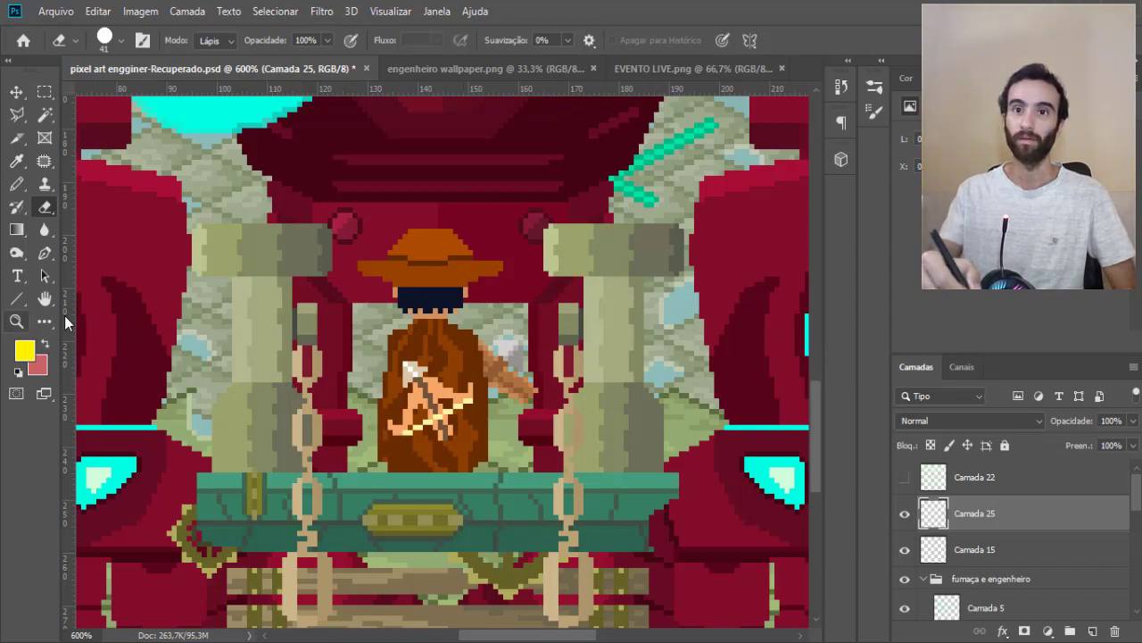
Zoom out from the engineer close-up and scroll over the whole red robot scene.
left_click(17, 322)
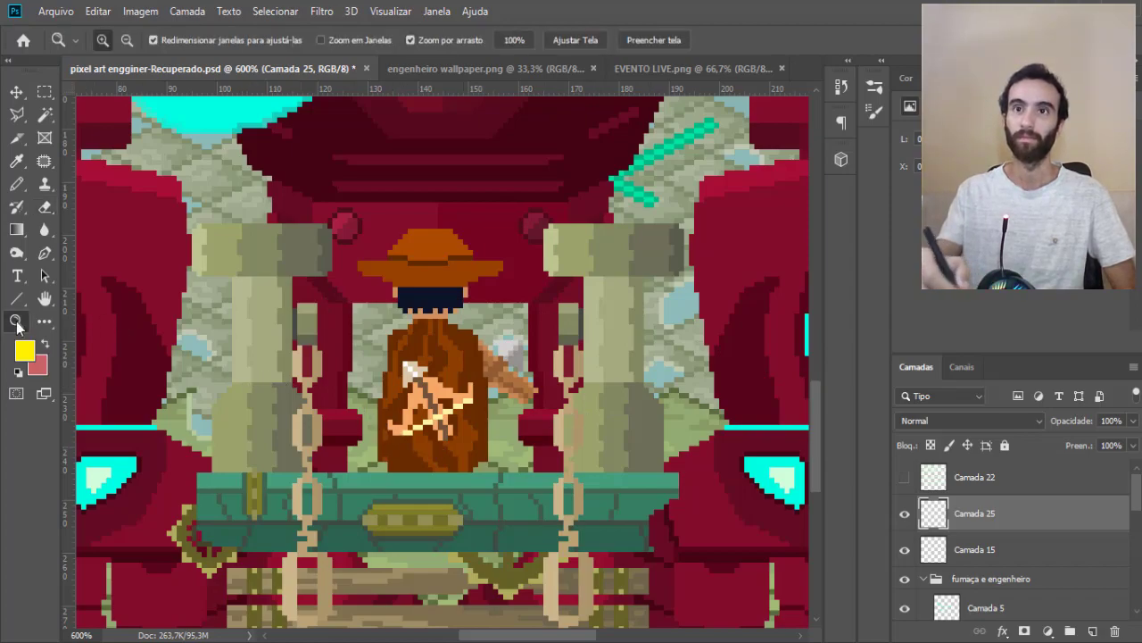
left_click(419, 319, "alt")
left_click(435, 315, "alt")
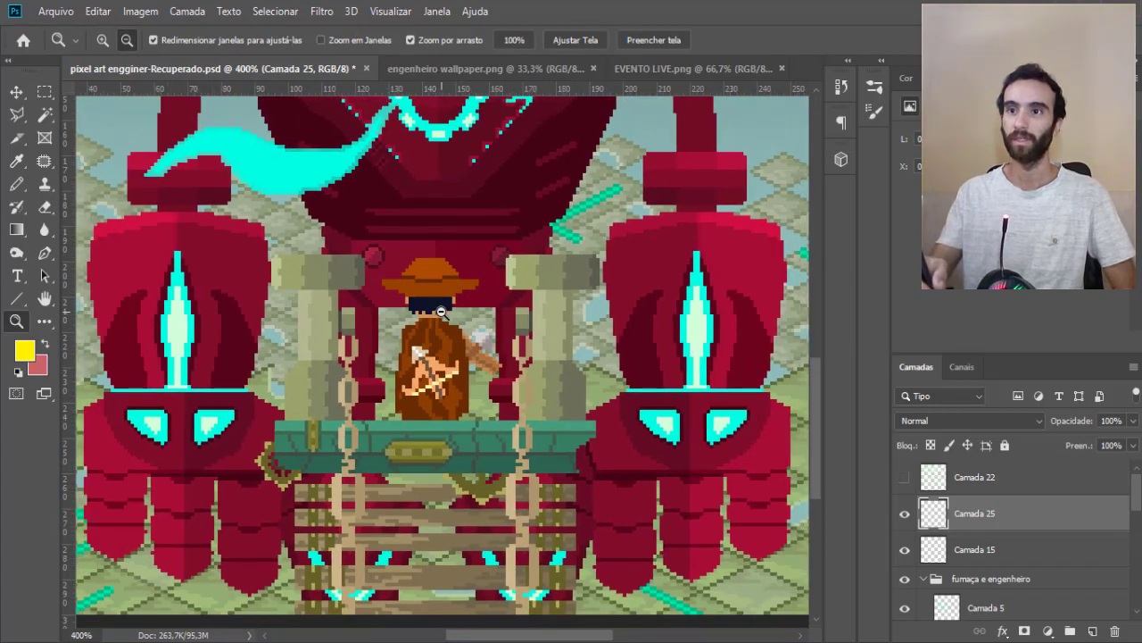
left_click(441, 312, "alt")
left_click_drag(814, 468, 814, 430)
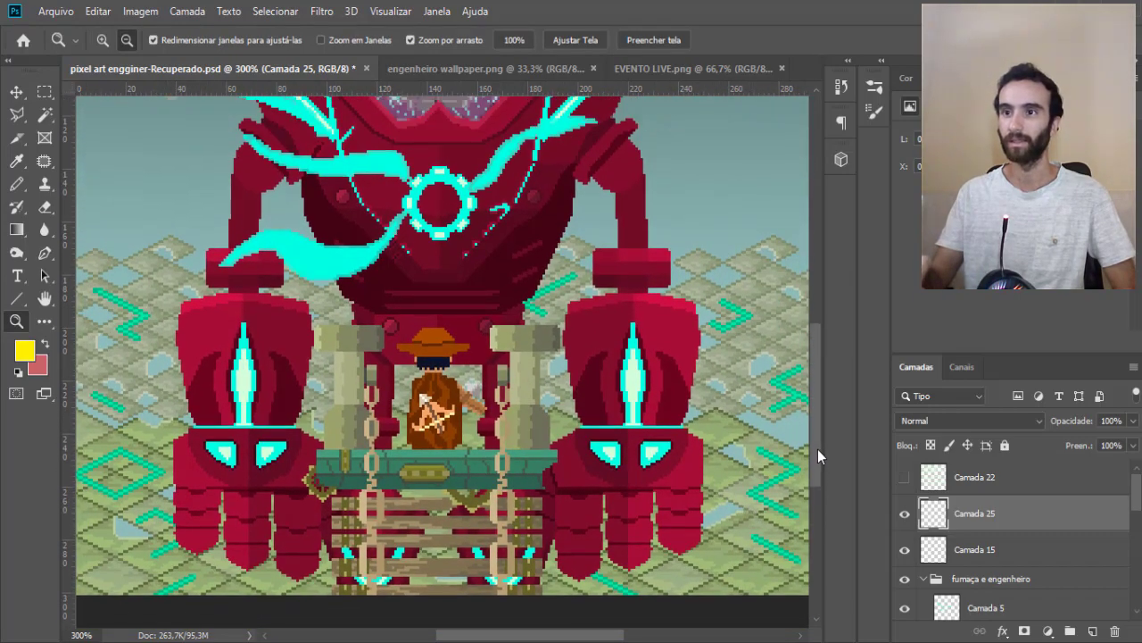
left_click(478, 408, "alt")
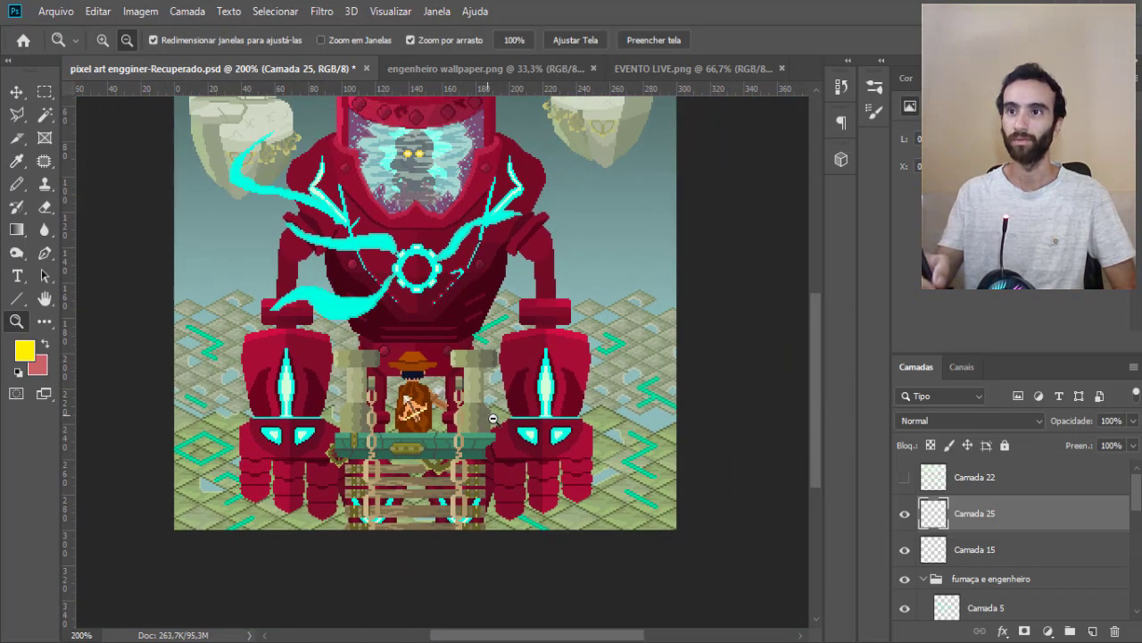
left_click_drag(814, 437, 816, 407)
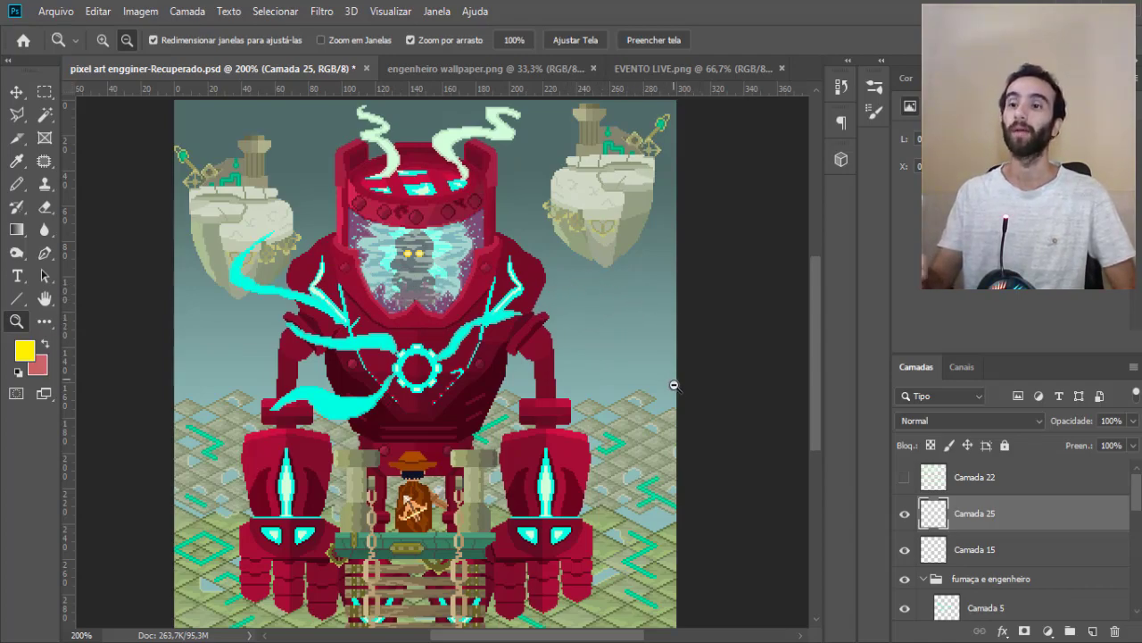
left_click_drag(816, 363, 816, 387)
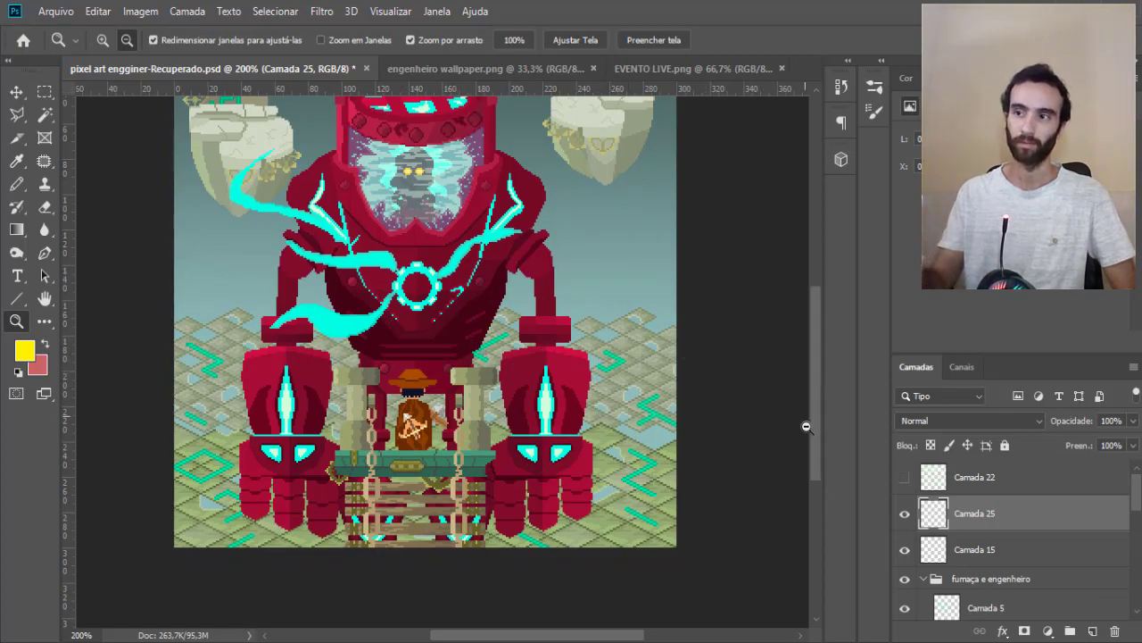
mouse_move(821, 449)
left_mouse_down()
mouse_move(817, 420)
mouse_move(807, 430)
left_mouse_up()
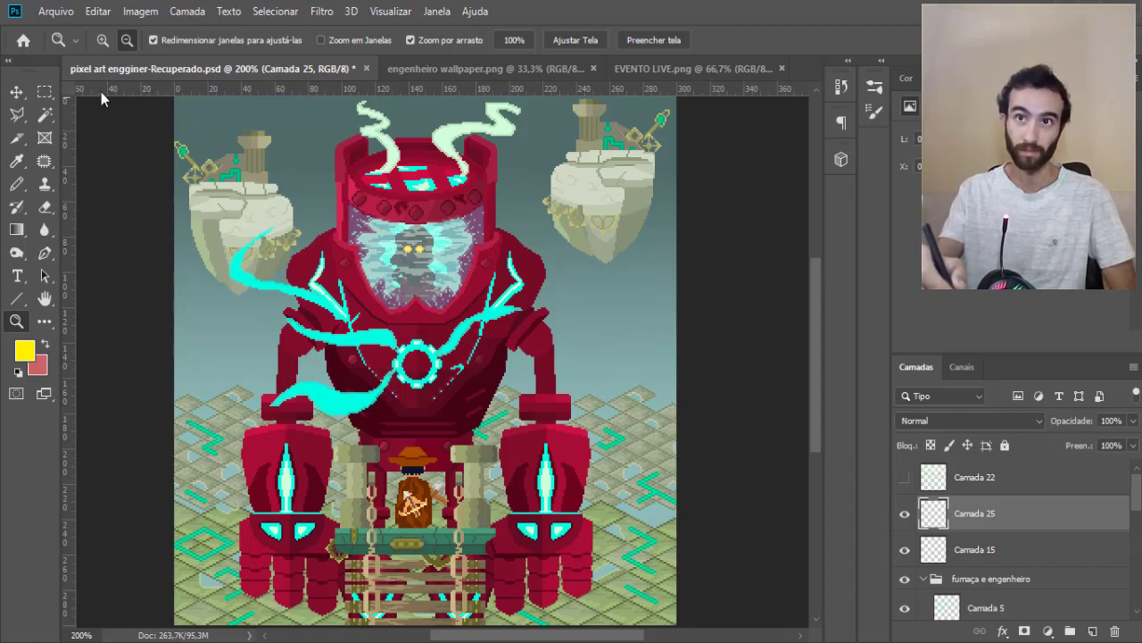
Open ground engenheiro modelo.jpg from the Home screen, accepting the missing-profile prompt.
left_click(26, 43)
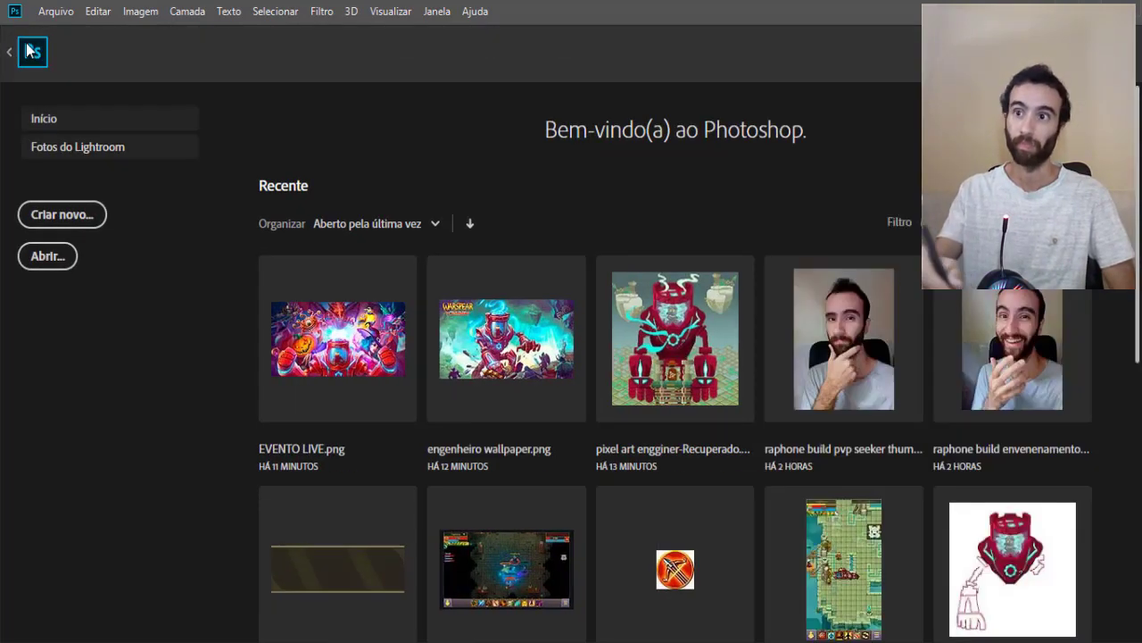
left_click(821, 543)
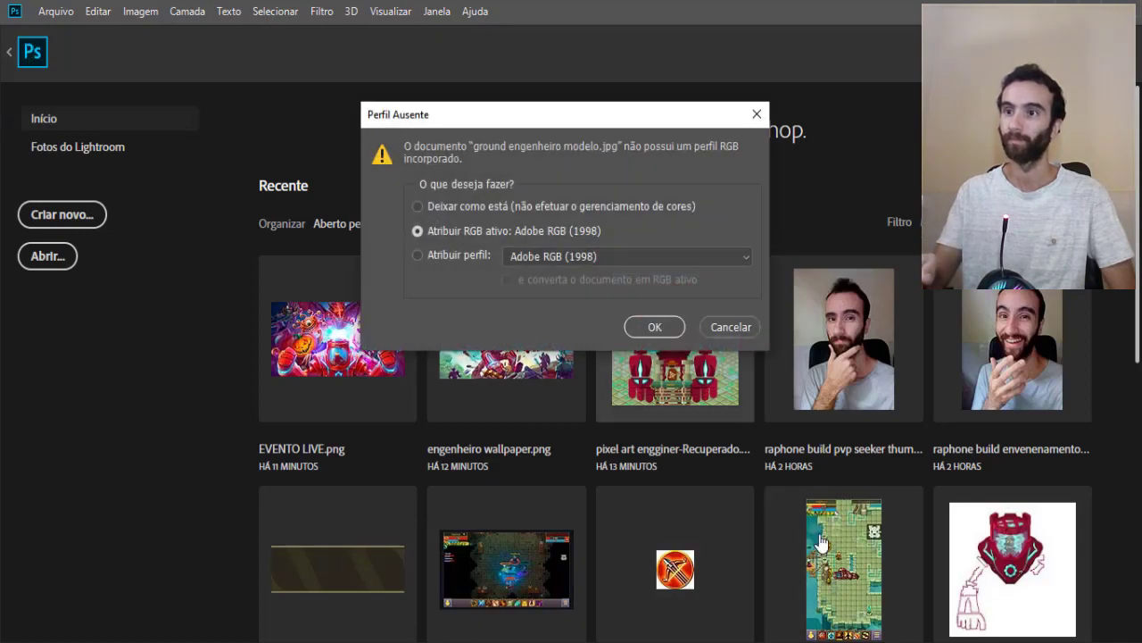
left_click(658, 325)
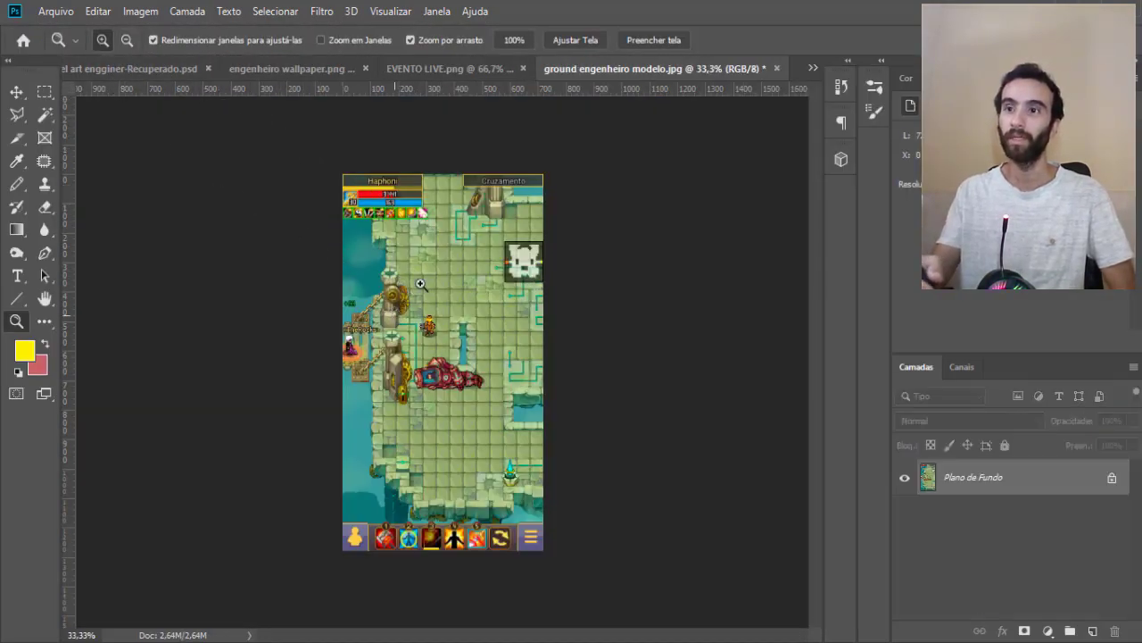
Zoom to 200% on the screenshot's tower and red machine area.
left_click(451, 416)
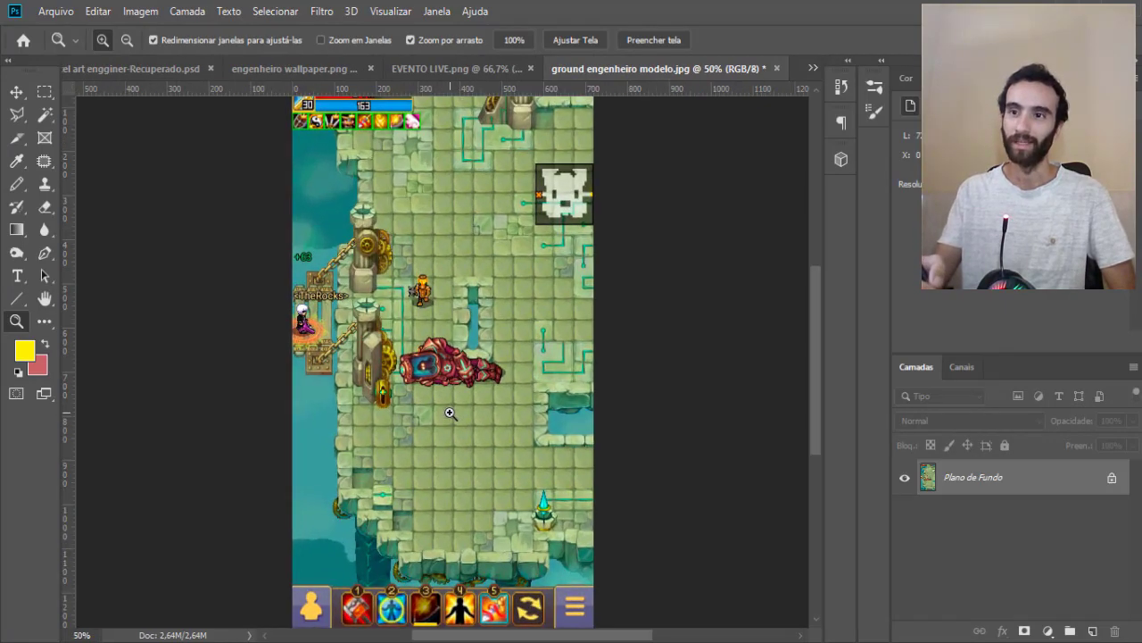
left_click(329, 311)
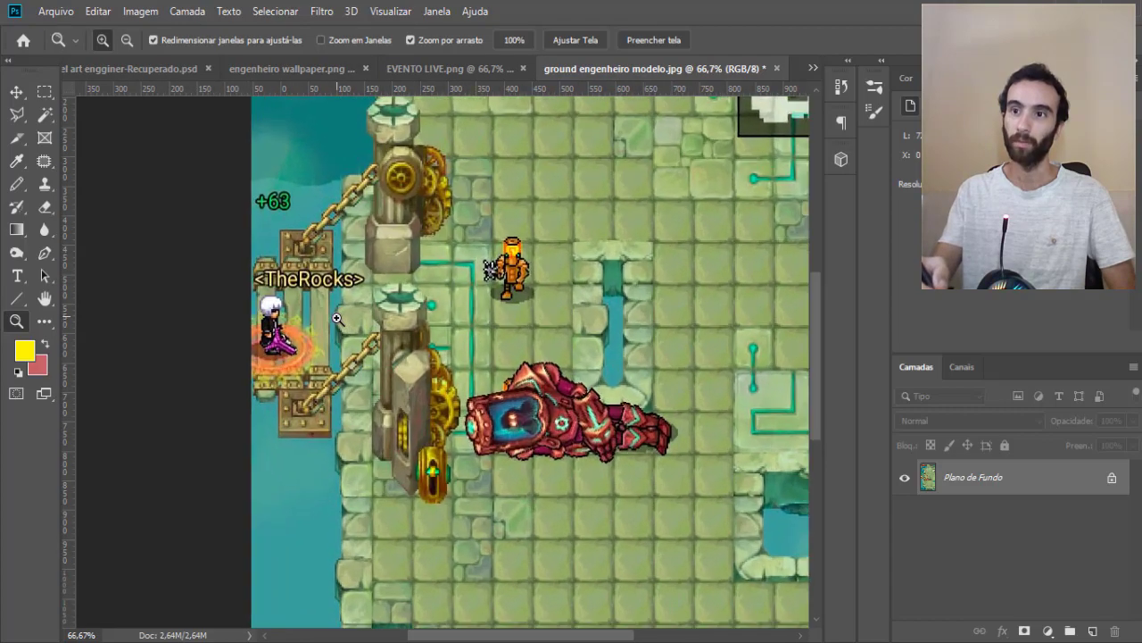
left_click_drag(502, 637, 484, 634)
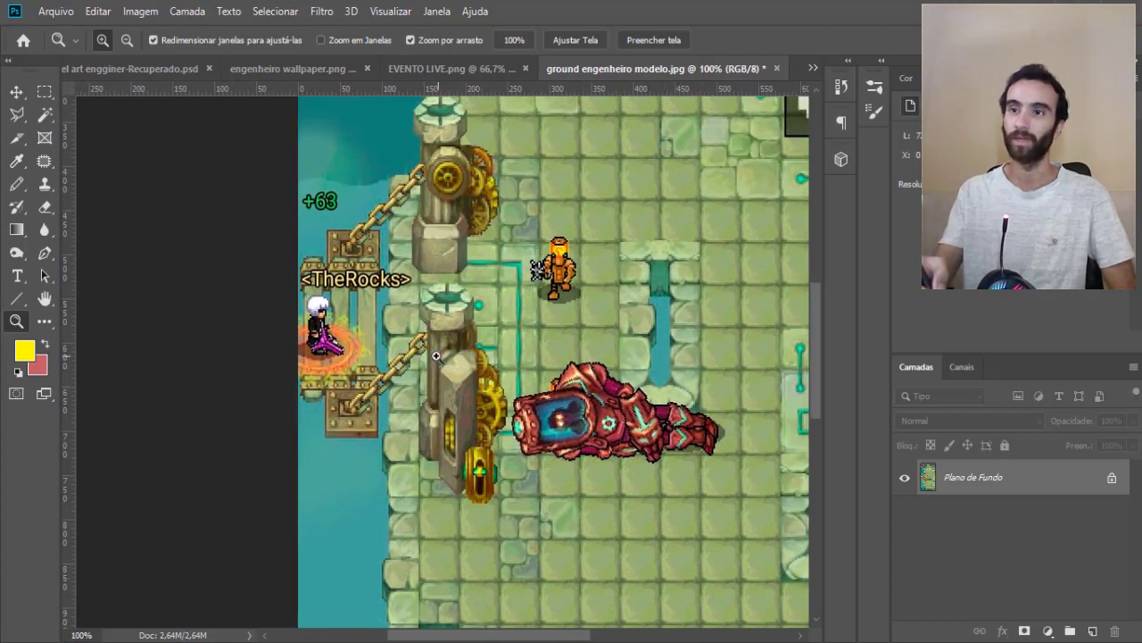
left_click(435, 356)
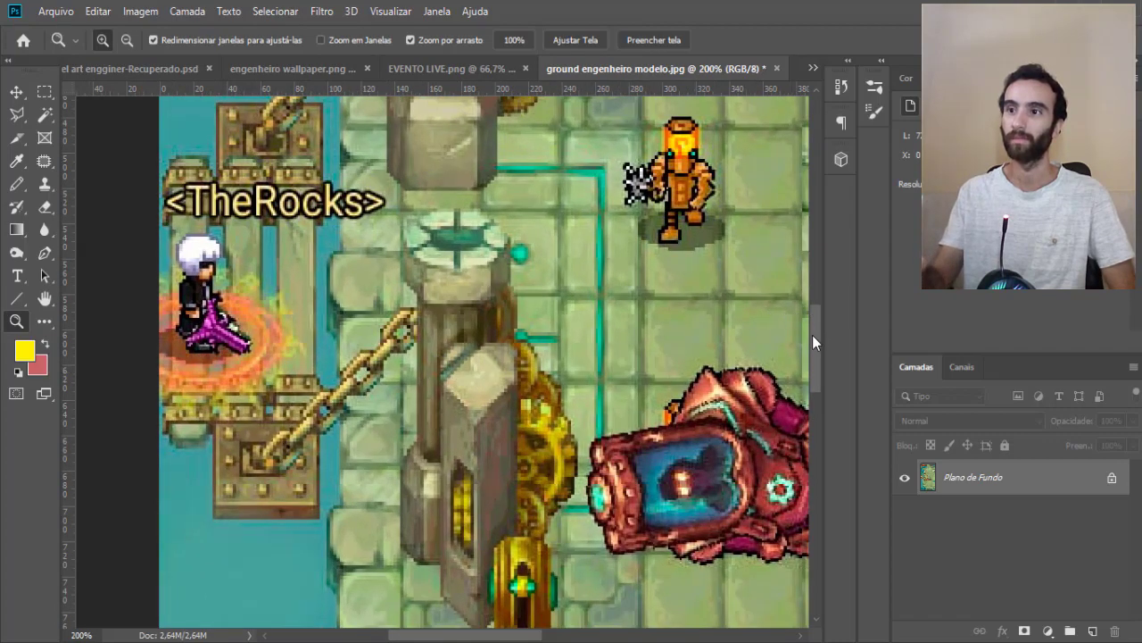
scroll(812, 335, "down", 2)
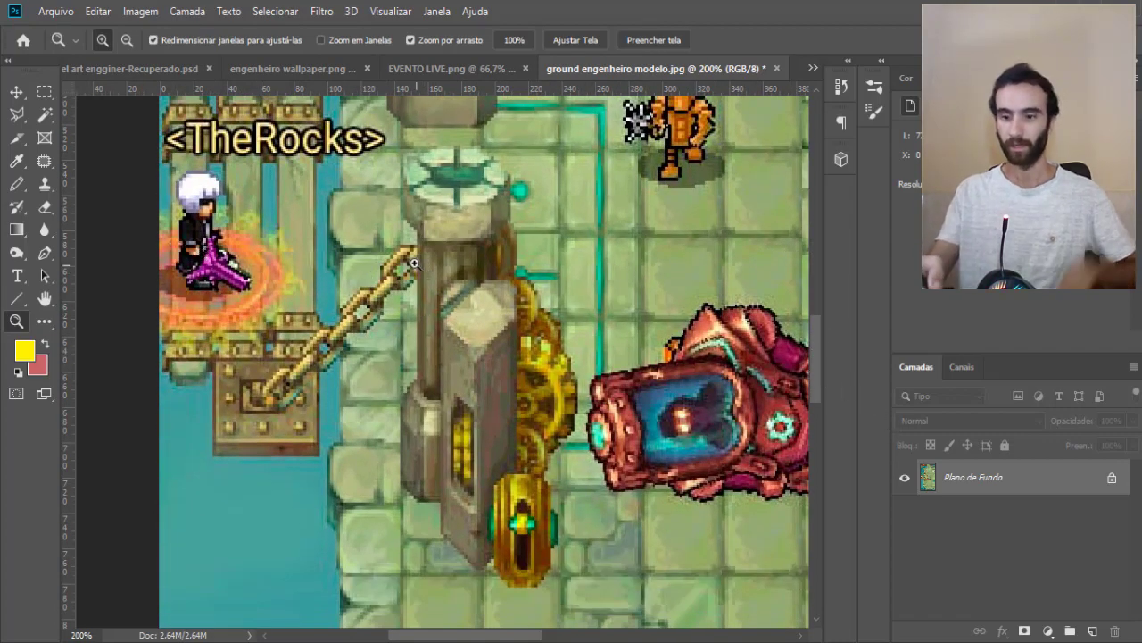
Circle the tower and its inner pillar in yellow, plus an arrow from +63 toward the chain.
key("b")
mouse_move(399, 168)
left_mouse_down()
mouse_move(581, 529)
mouse_move(410, 147)
mouse_move(398, 170)
left_mouse_up()
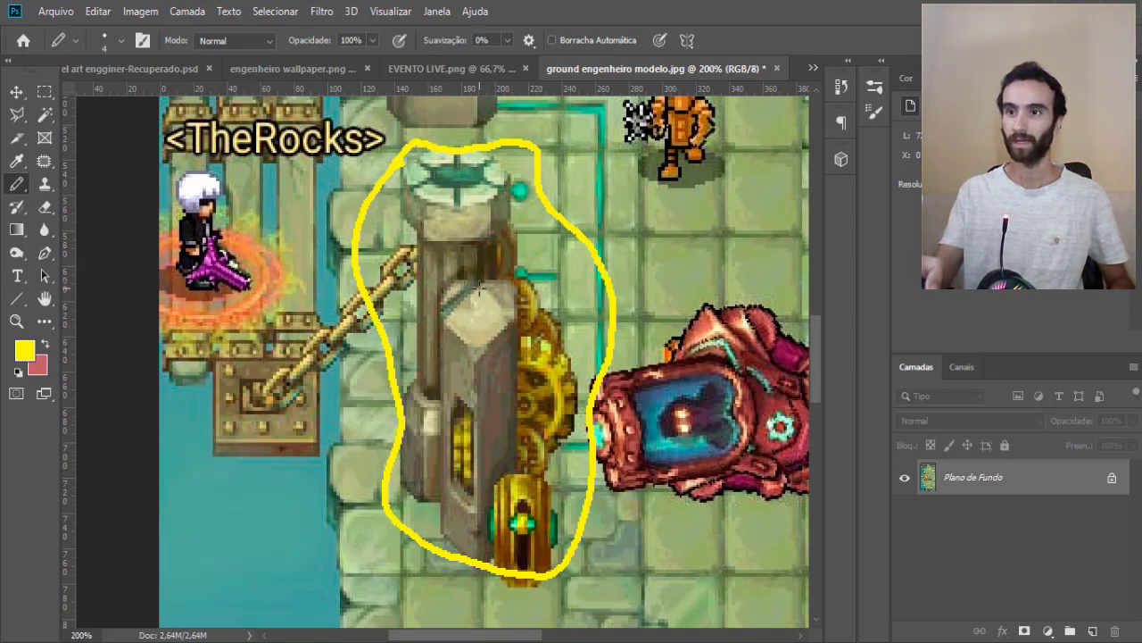
mouse_move(480, 287)
left_mouse_down()
mouse_move(439, 340)
mouse_move(428, 518)
mouse_move(461, 326)
mouse_move(519, 288)
mouse_move(562, 366)
mouse_move(572, 437)
mouse_move(553, 531)
left_mouse_up()
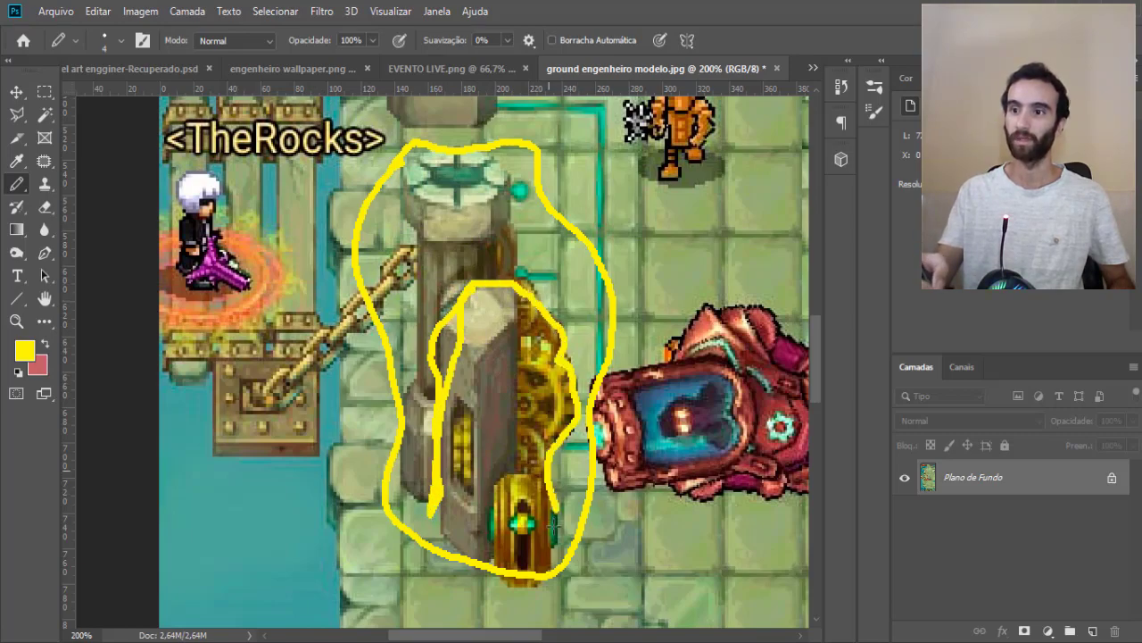
scroll(788, 330, "up", 3)
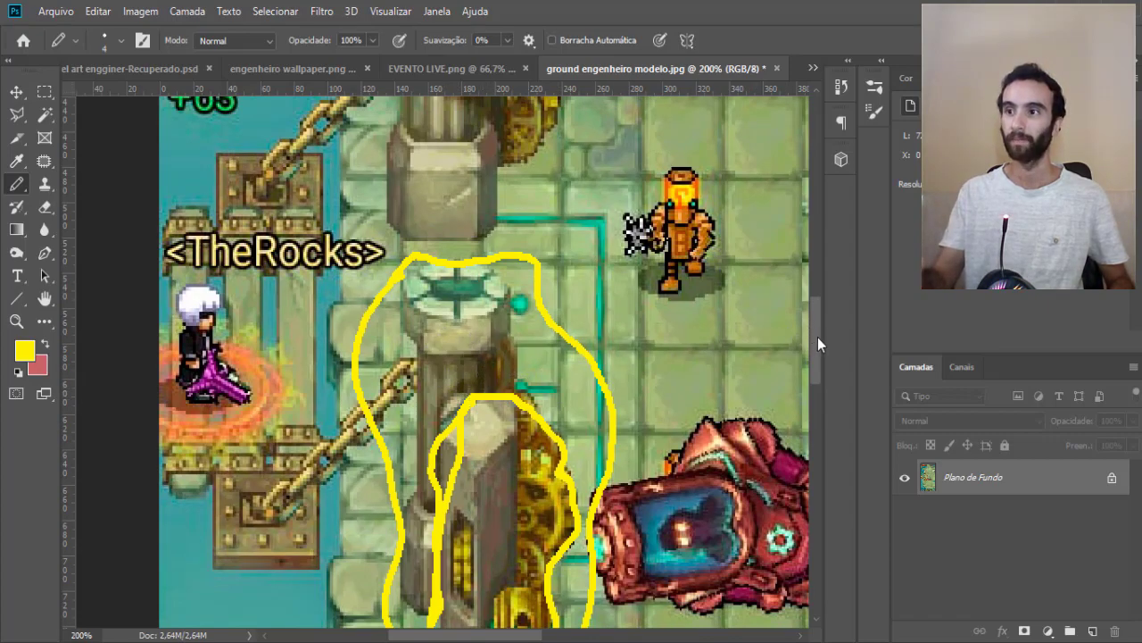
scroll(819, 344, "up", 3)
mouse_move(205, 226)
left_mouse_down()
mouse_move(314, 223)
mouse_move(266, 189)
left_mouse_up()
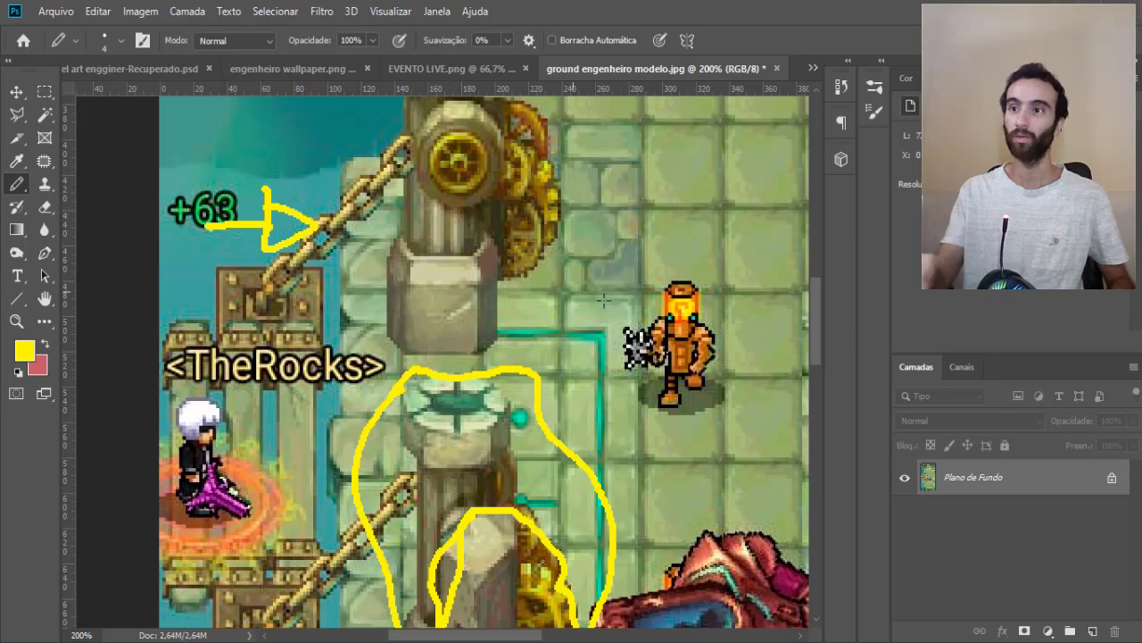
Add a yellow arrow up at the tower and strokes below the red machine and above +63.
scroll(806, 348, "down", 6)
scroll(811, 368, "down", 2)
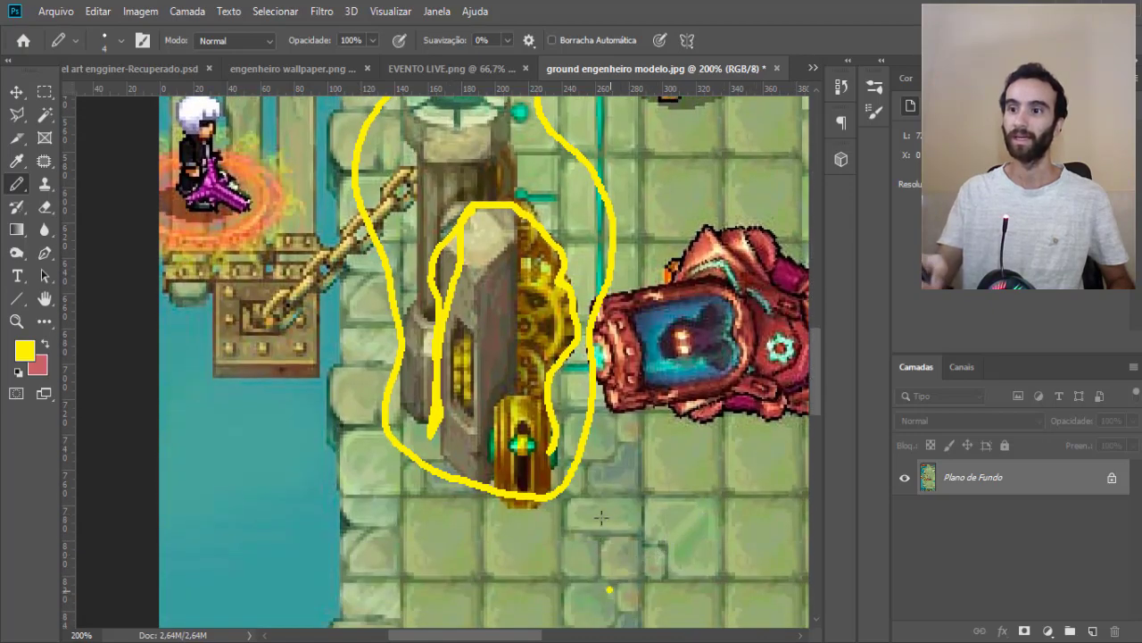
mouse_move(610, 589)
left_mouse_down()
mouse_move(585, 525)
mouse_move(630, 510)
left_mouse_up()
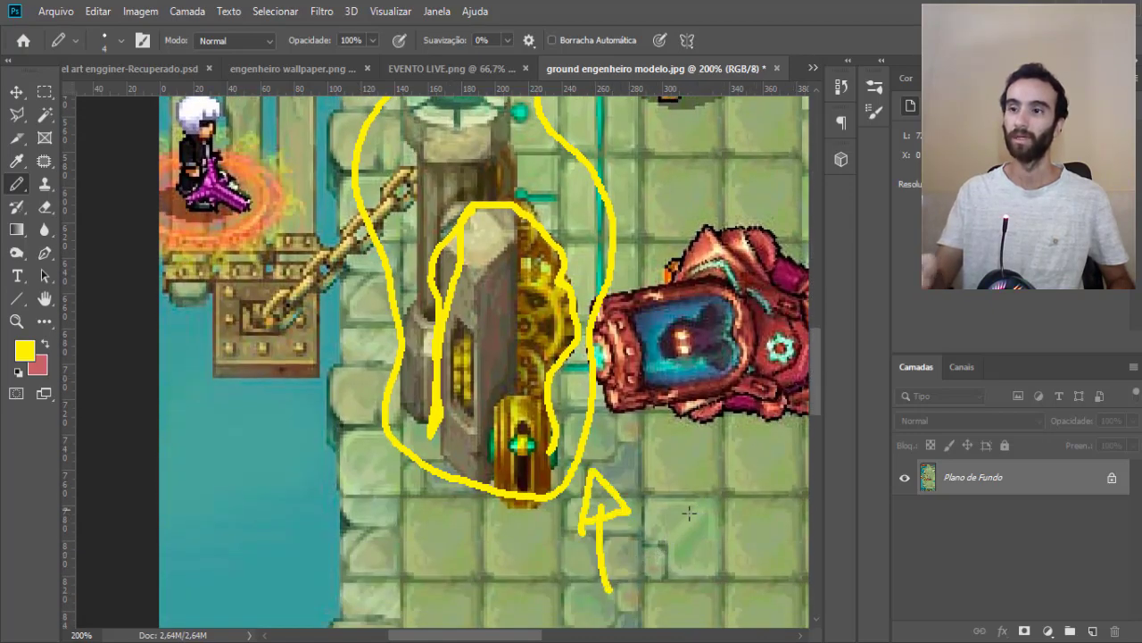
mouse_move(676, 379)
left_mouse_down()
mouse_move(678, 540)
mouse_move(680, 420)
left_mouse_up()
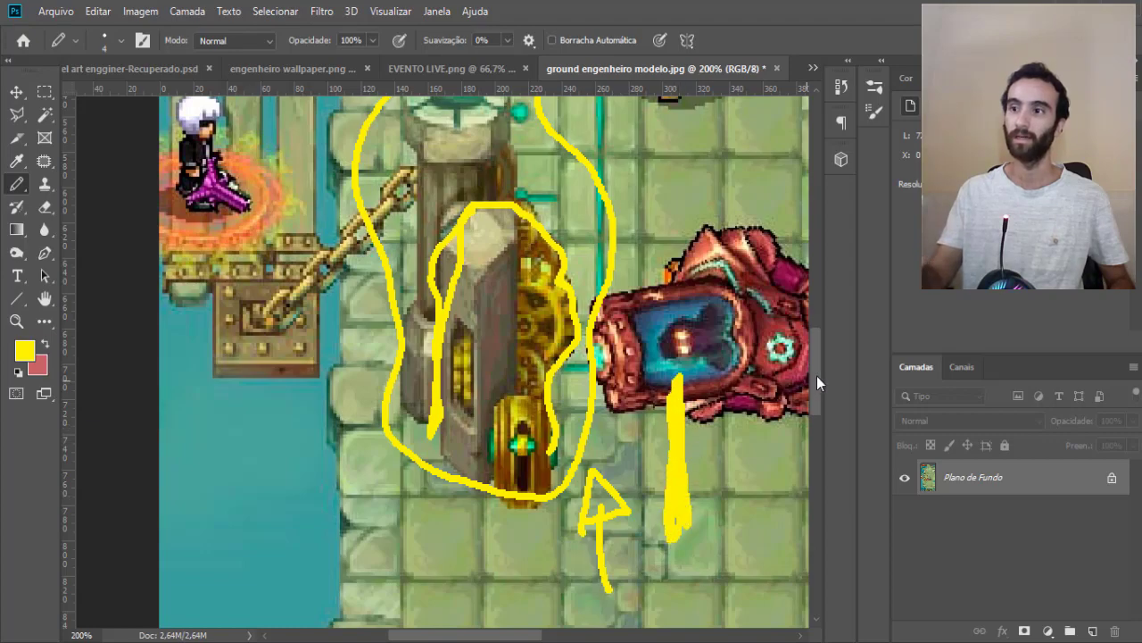
scroll(817, 357, "up", 6)
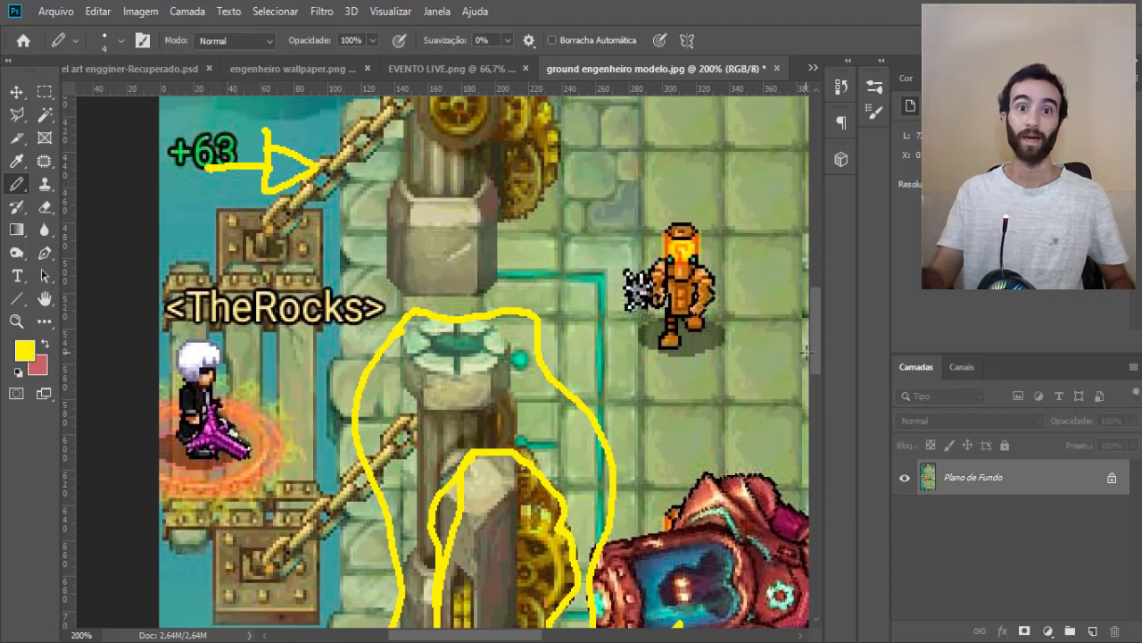
scroll(812, 350, "up", 1)
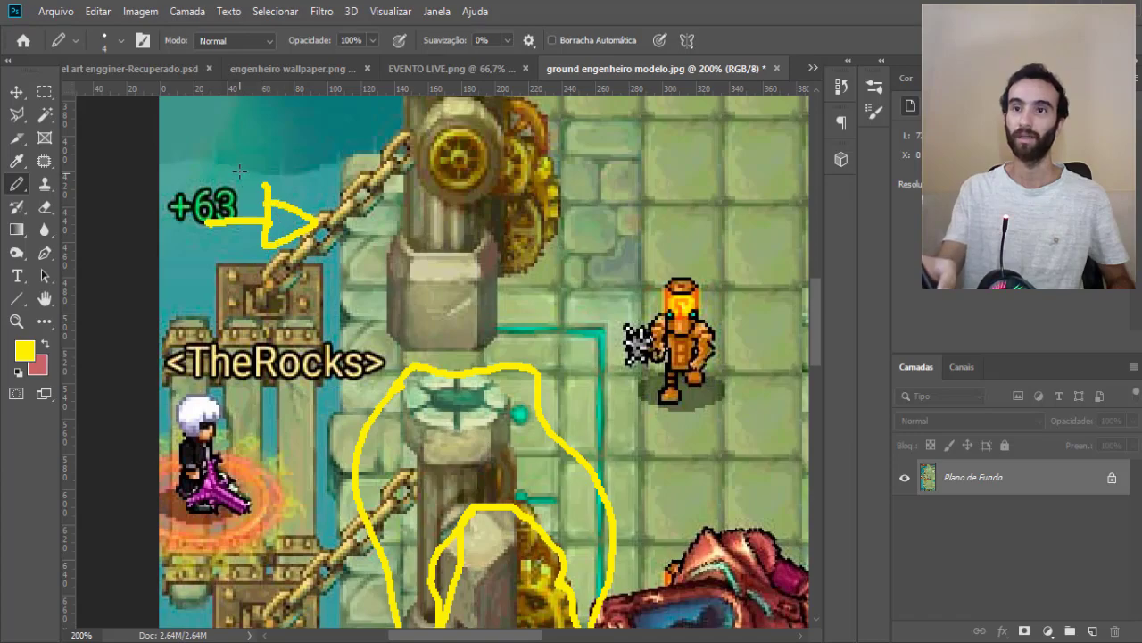
left_click_drag(226, 158, 327, 145)
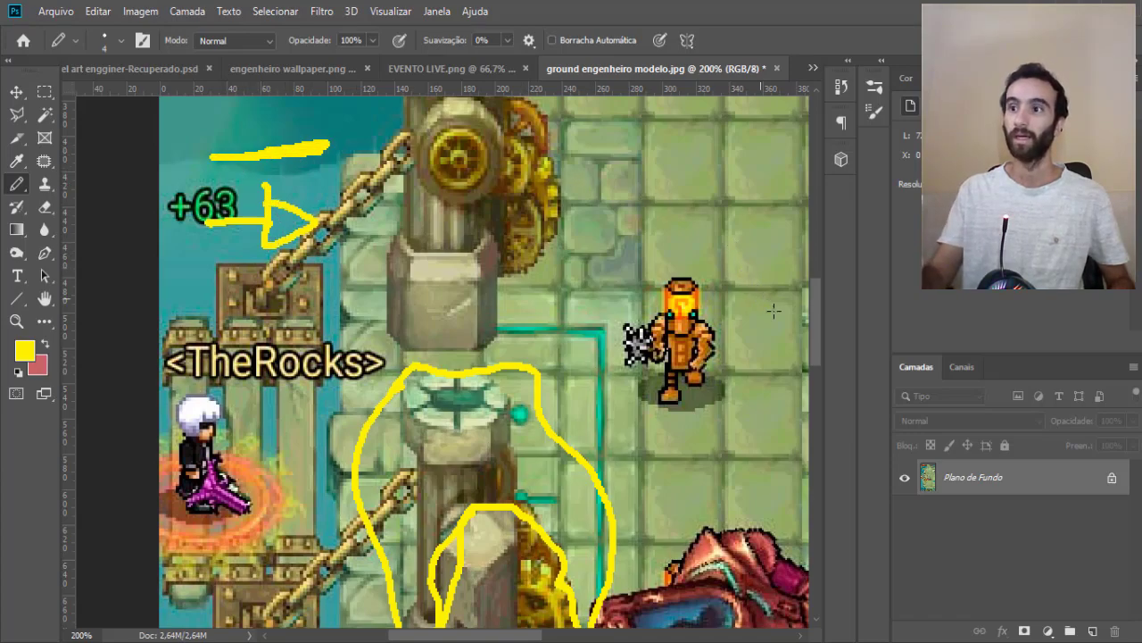
Loop yellow around the upper gear pillar and the chain beside it.
left_click_drag(811, 318, 816, 349)
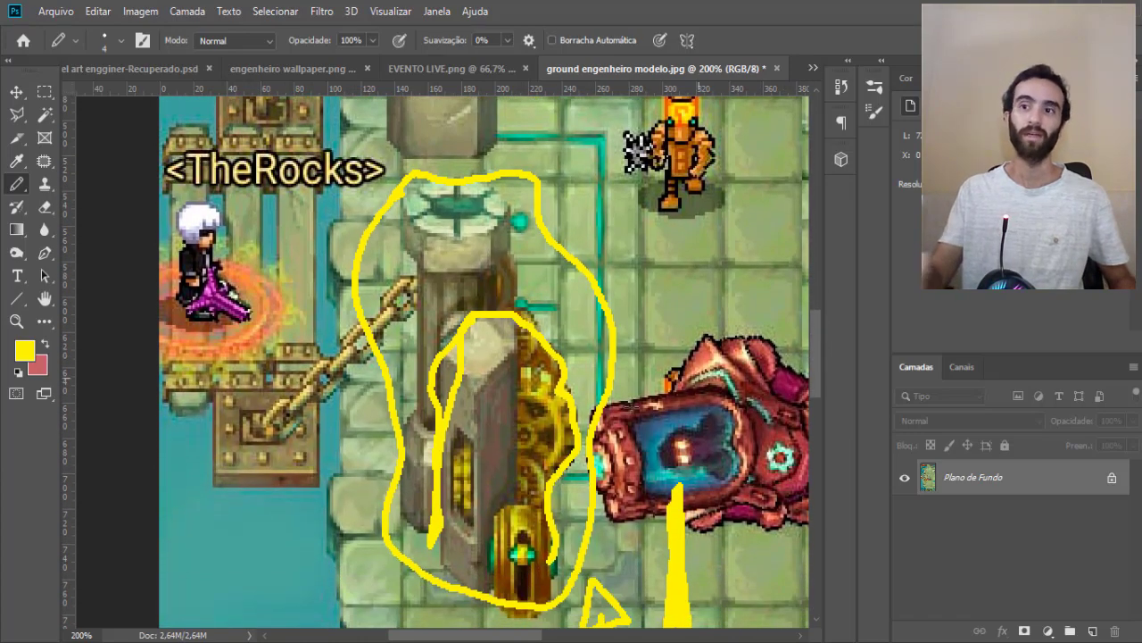
left_click_drag(821, 353, 822, 299)
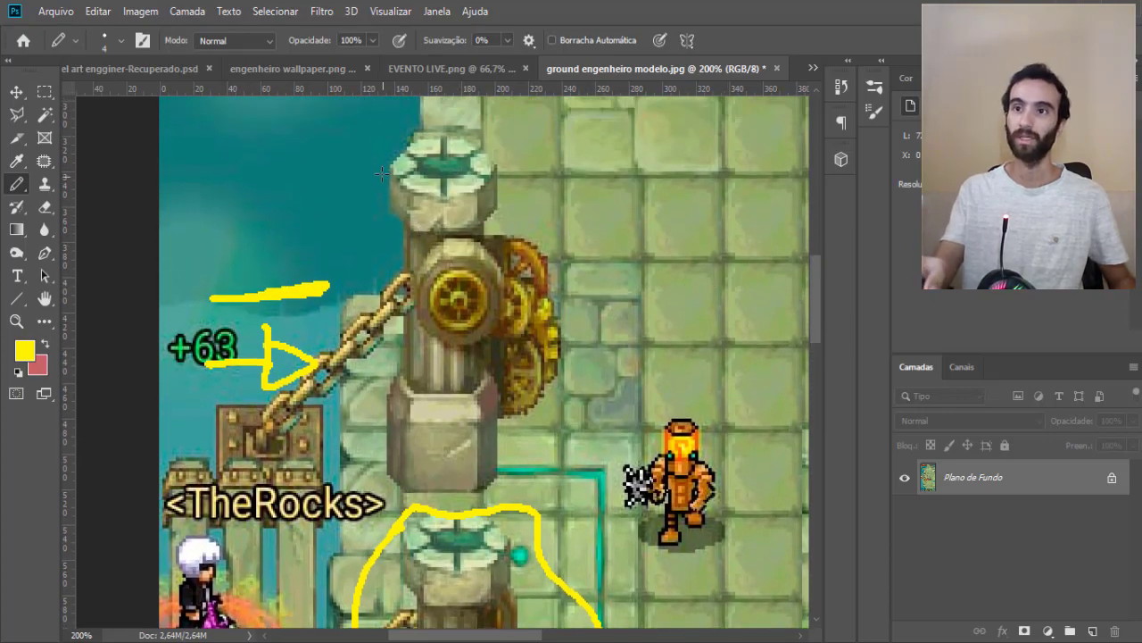
left_click_drag(378, 151, 384, 353)
mouse_move(382, 471)
left_mouse_down()
mouse_move(499, 502)
mouse_move(536, 411)
mouse_move(518, 246)
mouse_move(450, 143)
left_mouse_up()
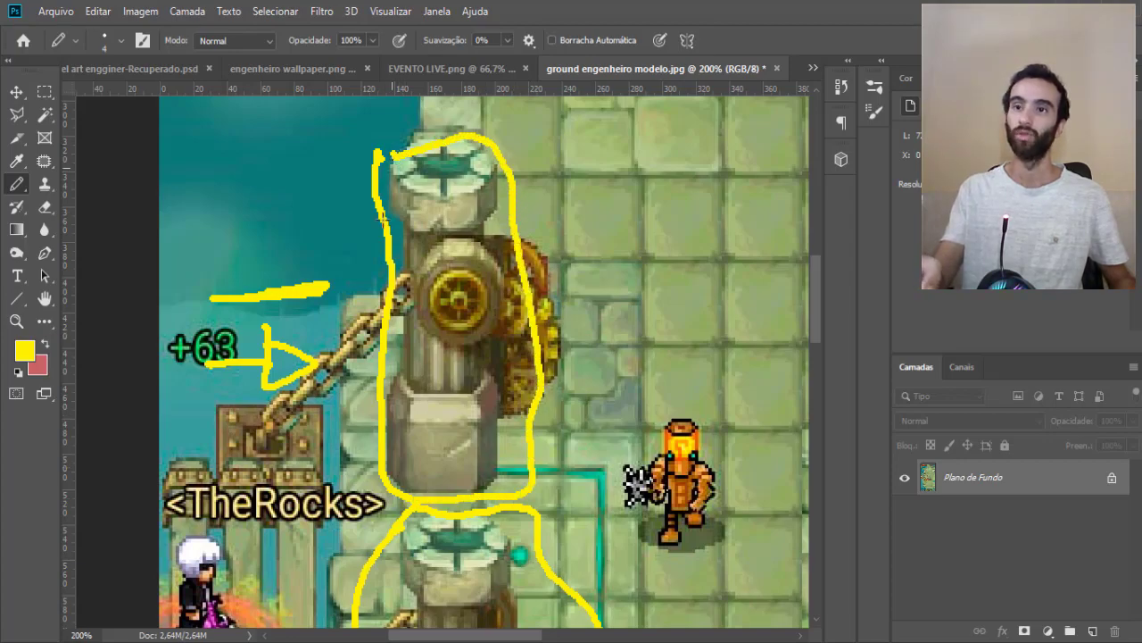
mouse_move(338, 311)
left_mouse_down()
mouse_move(290, 374)
mouse_move(357, 348)
mouse_move(344, 314)
left_mouse_up()
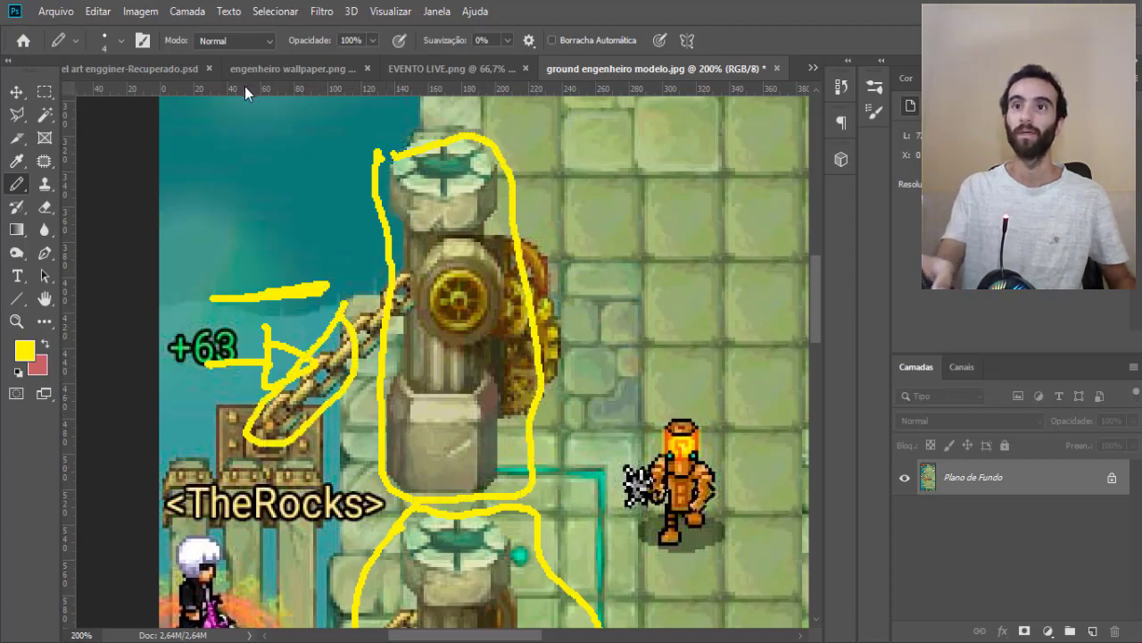
left_click(156, 75)
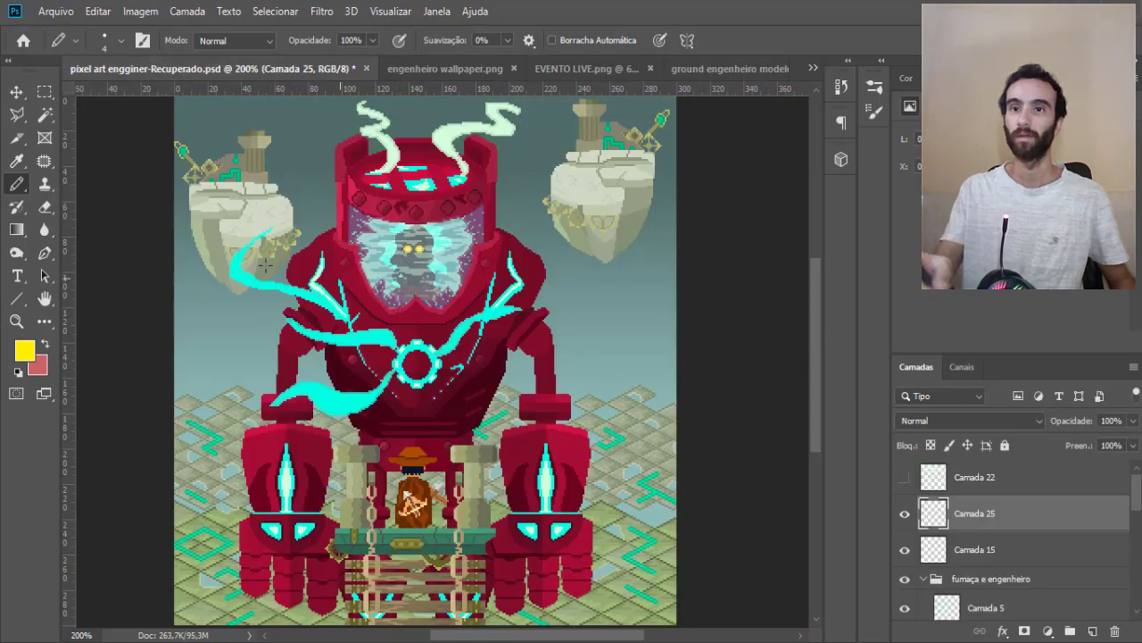
left_click(16, 321)
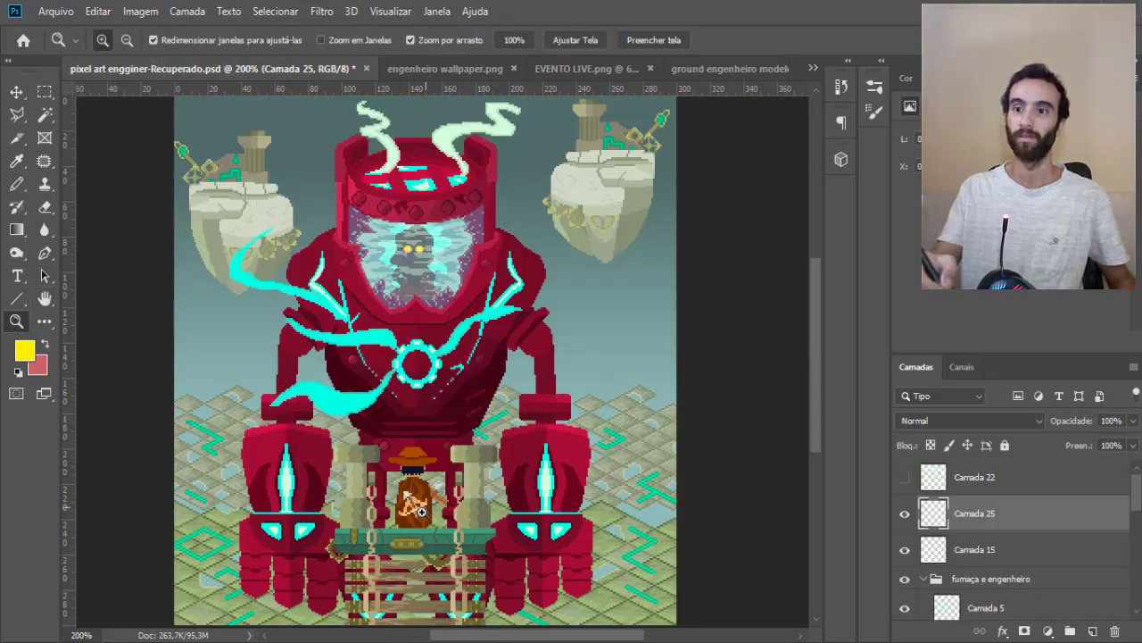
left_click_drag(421, 510, 802, 382)
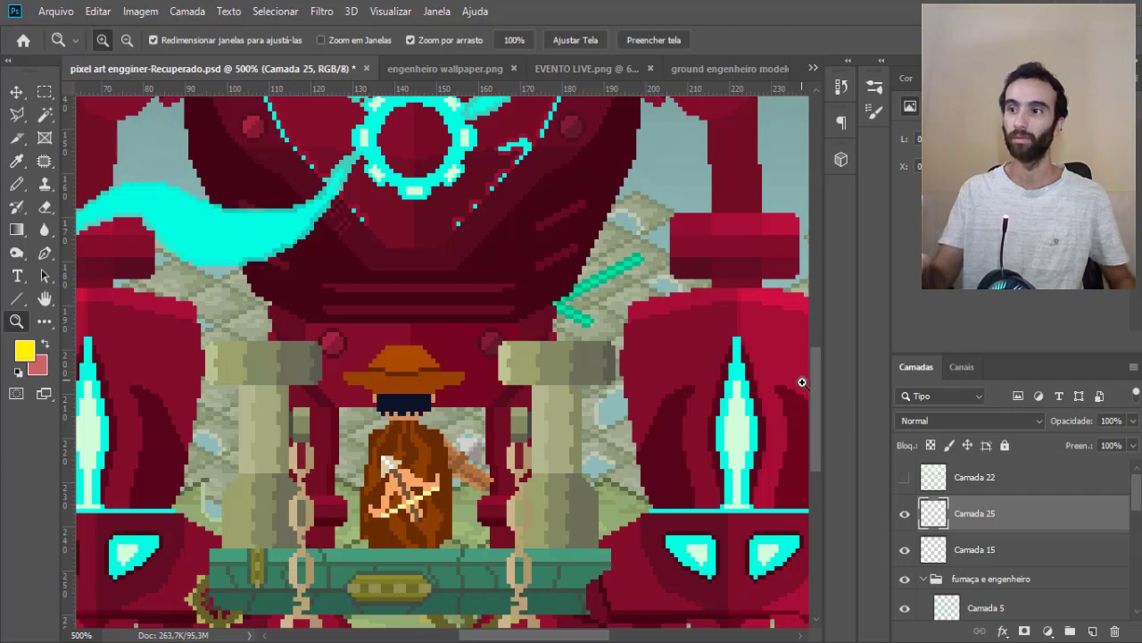
scroll(801, 382, "down", 5)
left_click(400, 457)
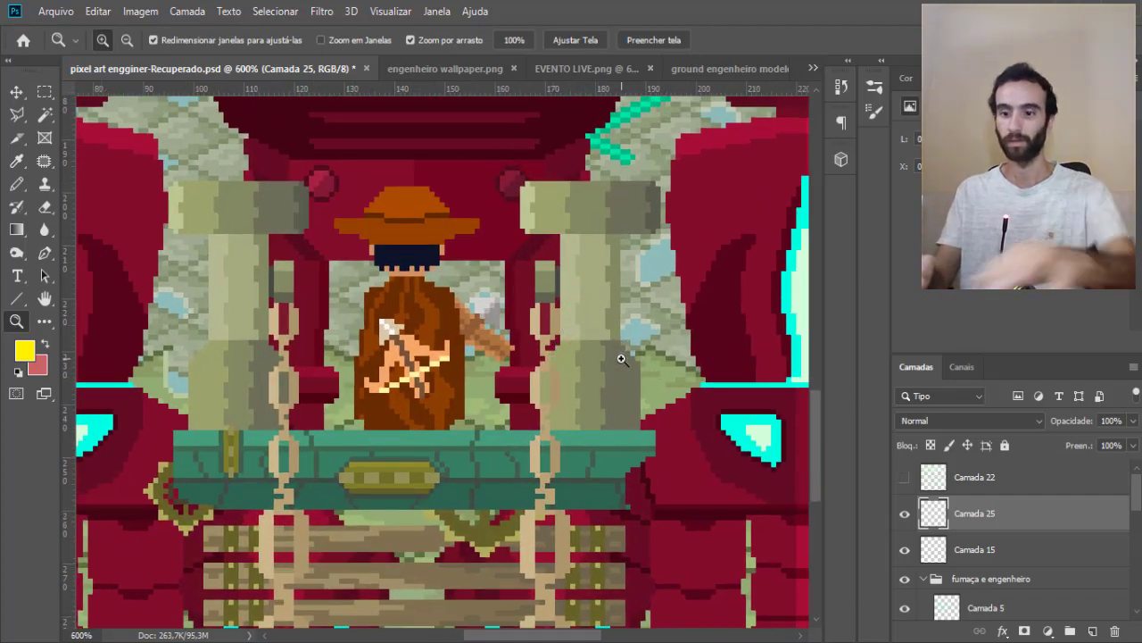
key("b")
mouse_move(522, 413)
left_mouse_down()
mouse_move(510, 295)
mouse_move(522, 134)
mouse_move(640, 150)
left_mouse_up()
key("ctrl+z")
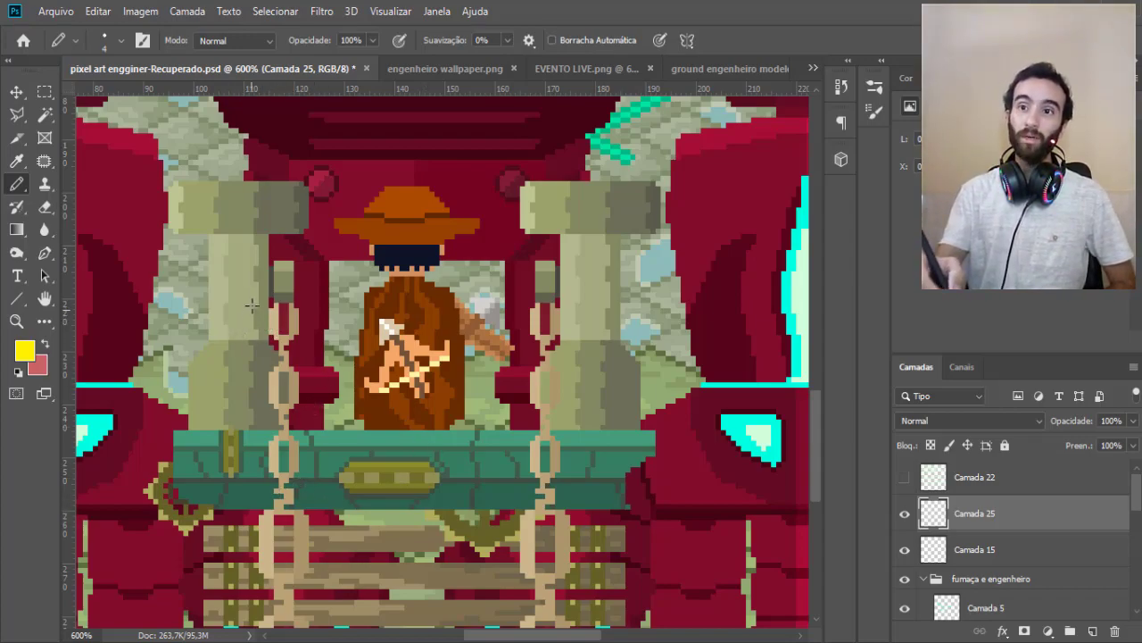
left_click_drag(241, 408, 252, 295)
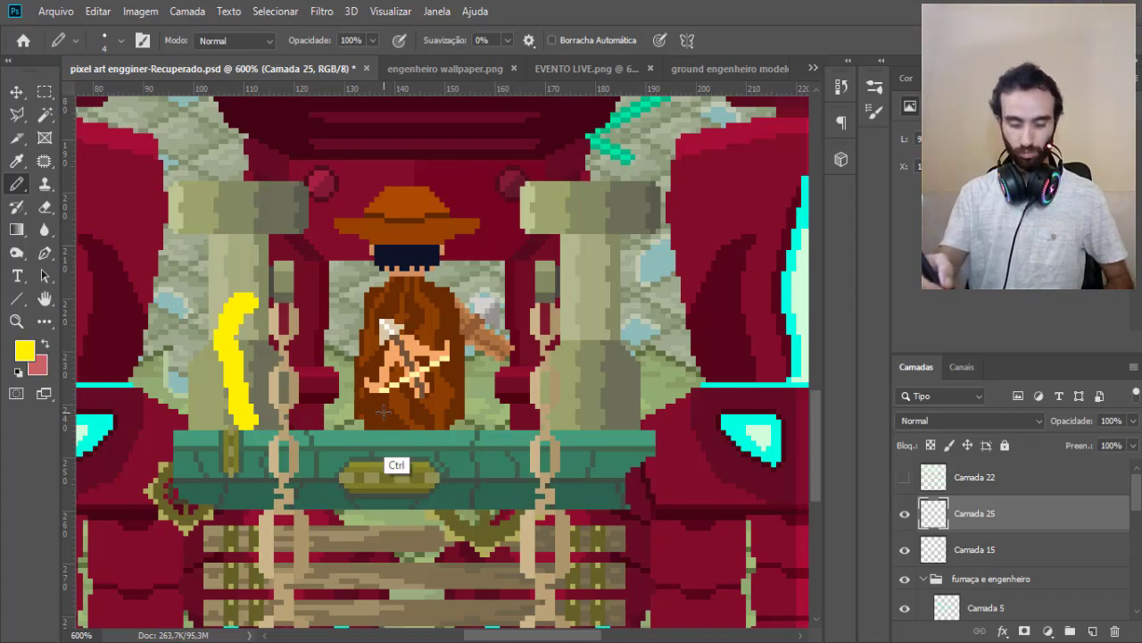
key("ctrl+z")
left_click_drag(233, 287, 232, 551)
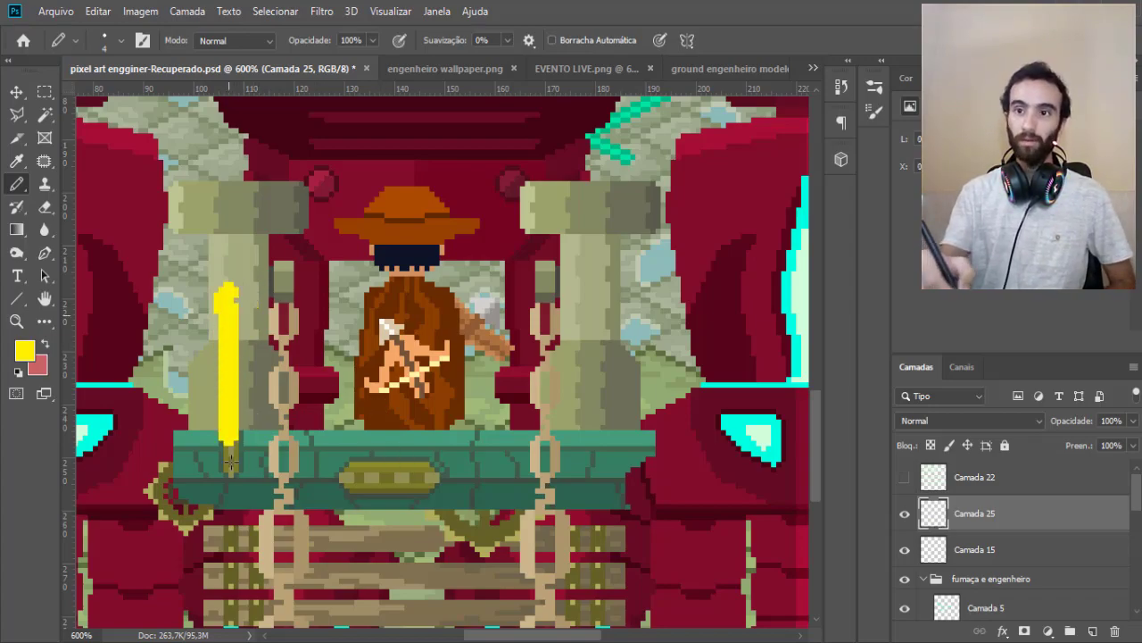
left_click_drag(814, 432, 814, 461)
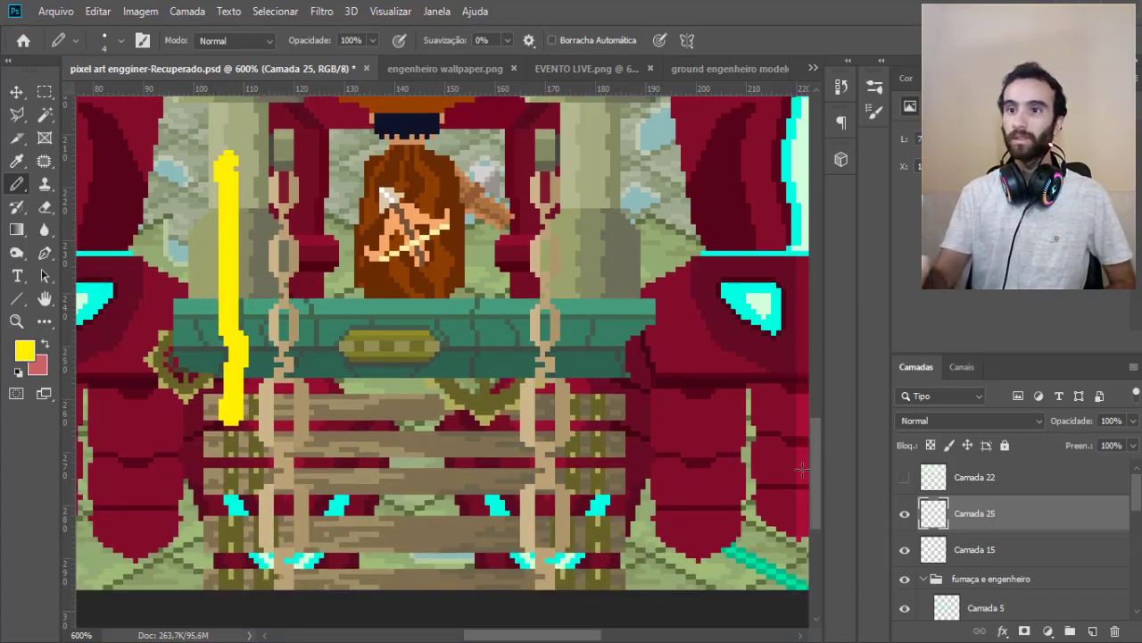
key("e")
left_click_drag(225, 161, 229, 406)
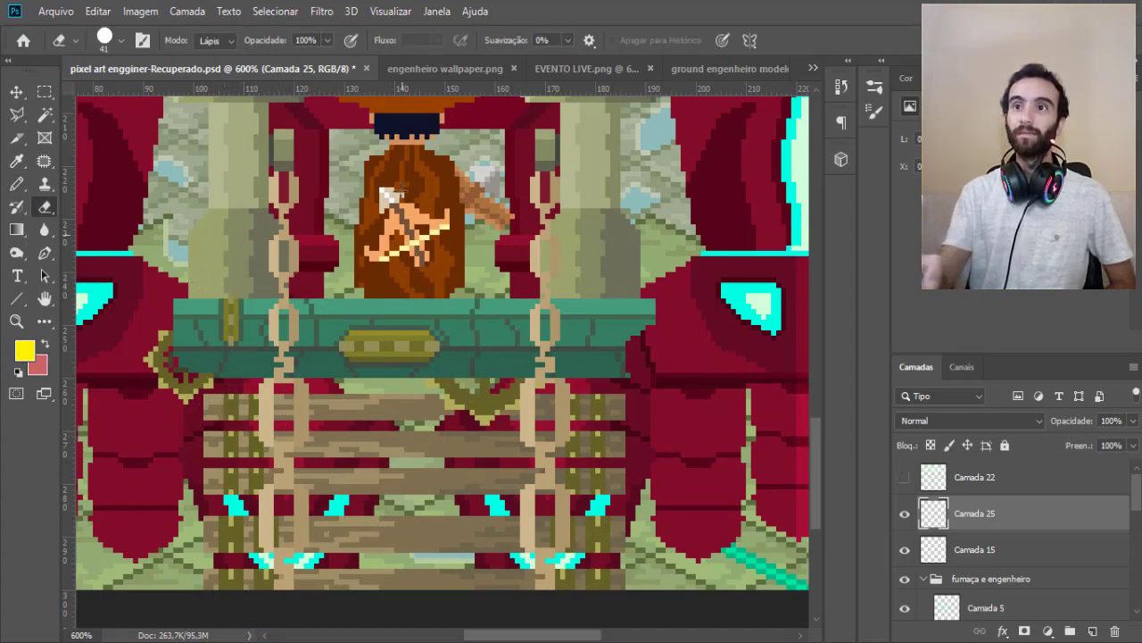
Back on ground engenheiro modelo.jpg, draw a yellow line and loop around the chain's end.
left_click(703, 69)
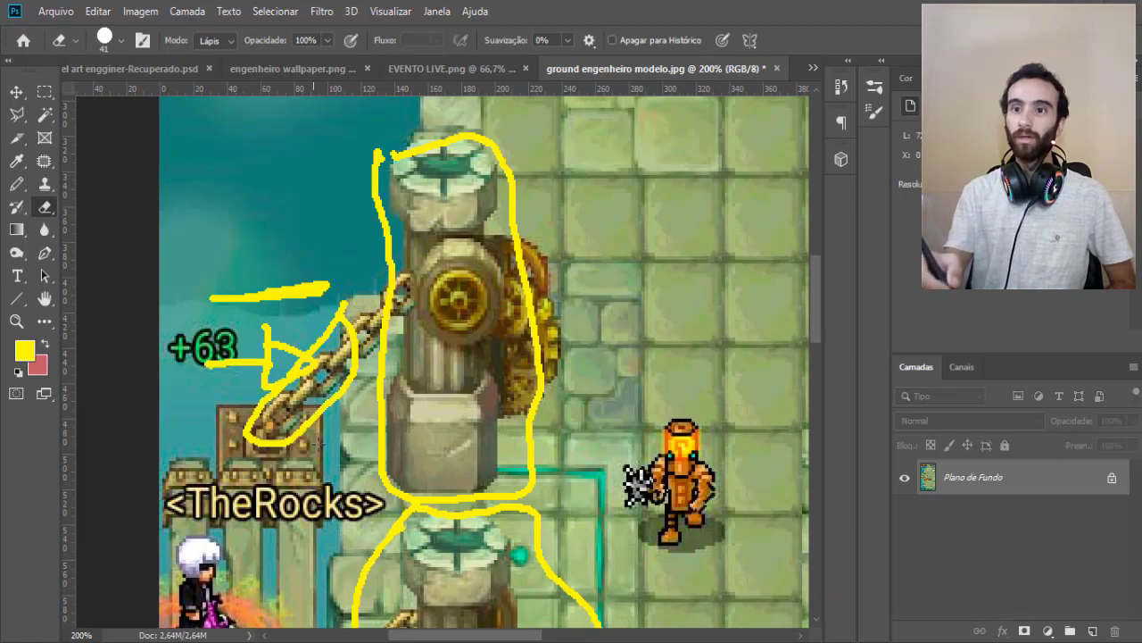
left_click_drag(813, 314, 813, 337)
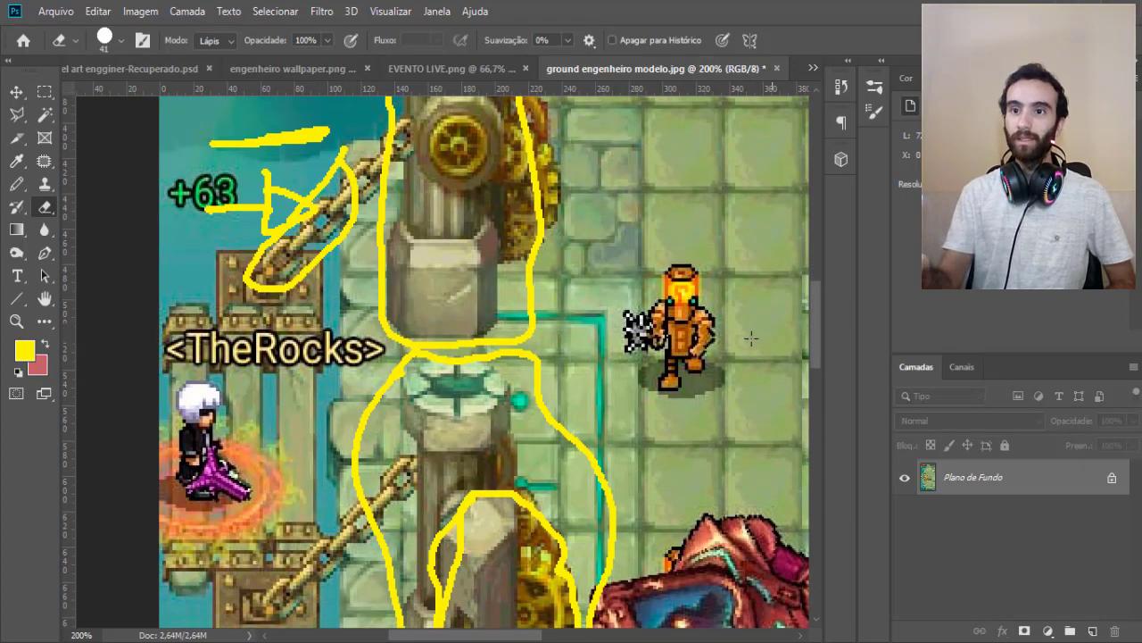
key("b")
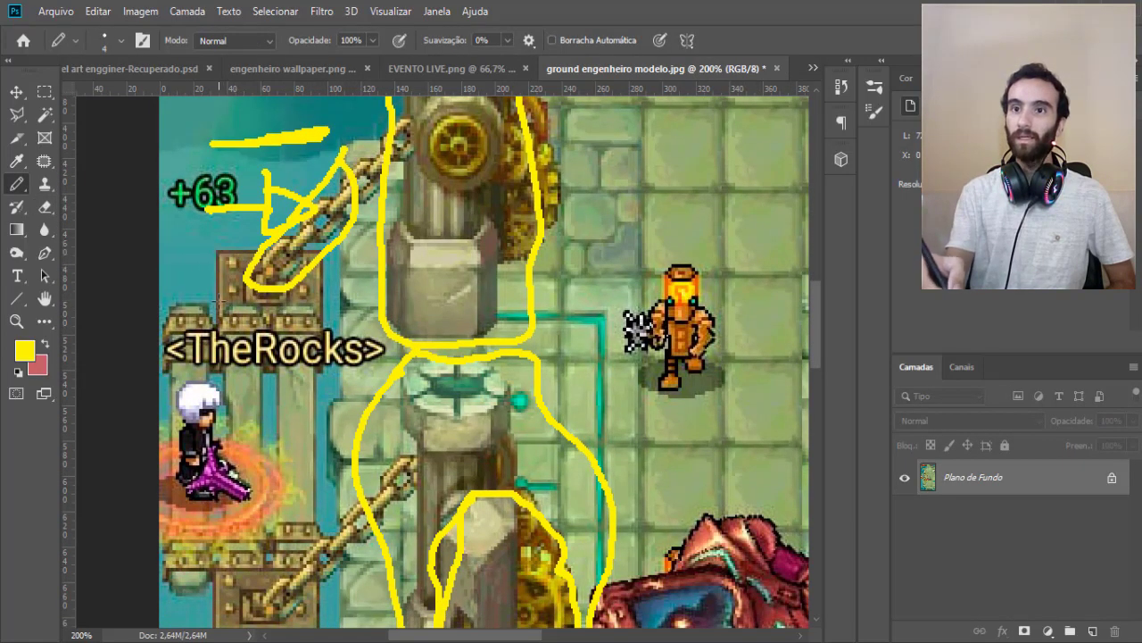
left_click_drag(218, 302, 216, 243)
left_click_drag(294, 241, 208, 295)
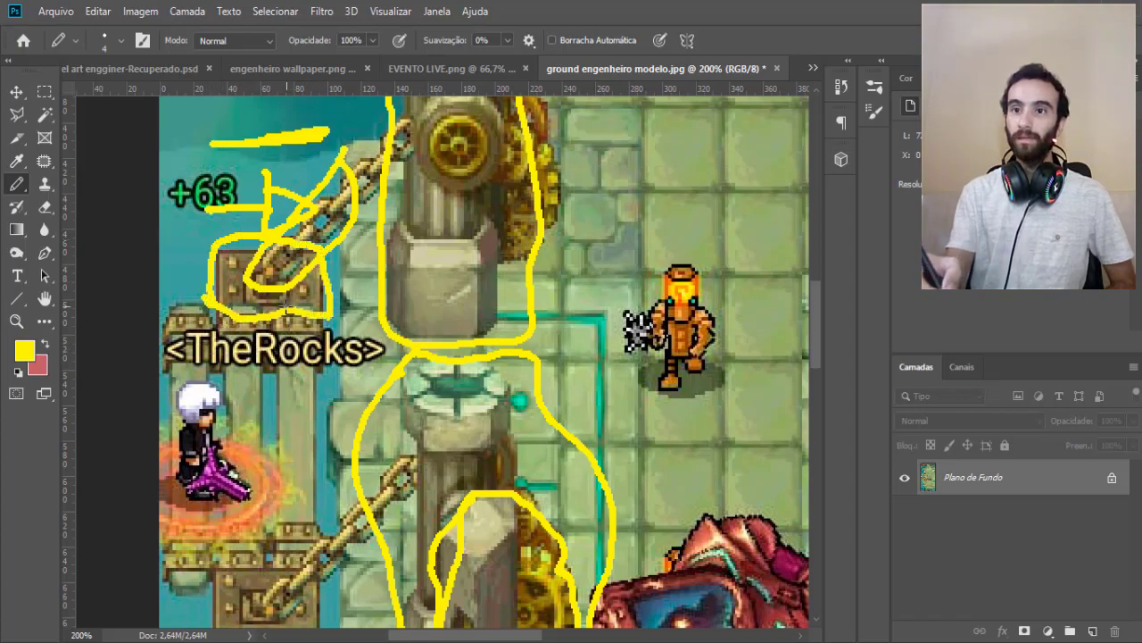
Draw three vertical yellow strokes below the player nameplate.
left_click_drag(299, 356, 300, 446)
left_click_drag(248, 356, 247, 439)
left_click_drag(190, 361, 191, 437)
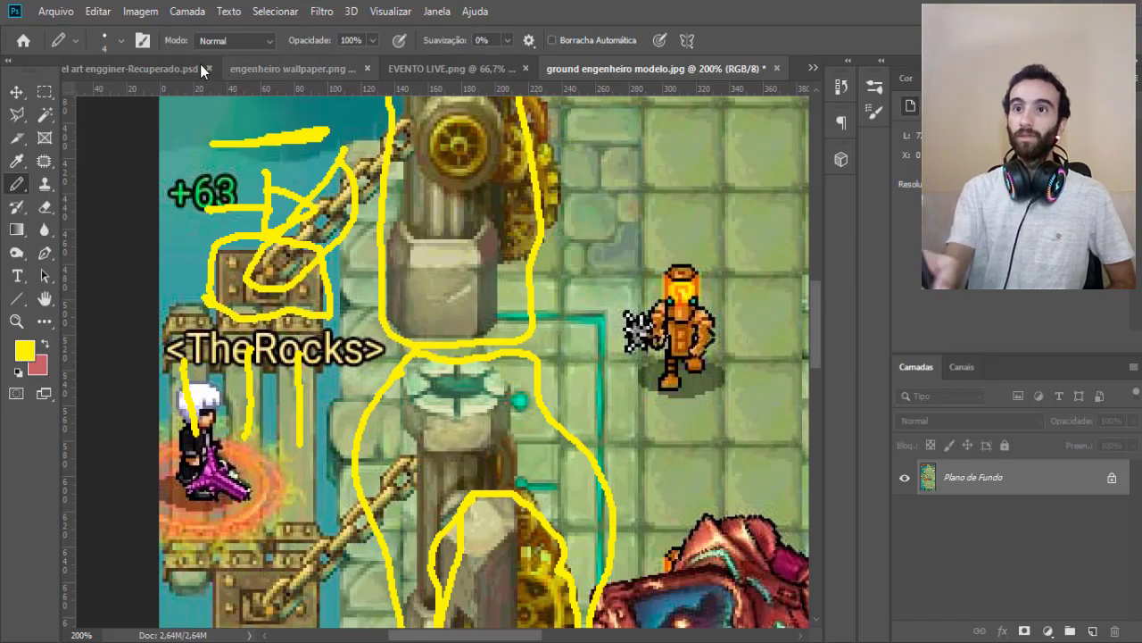
Return to the pixel art engginer document and adjust the zoom on the scene.
left_click(154, 71)
key("z")
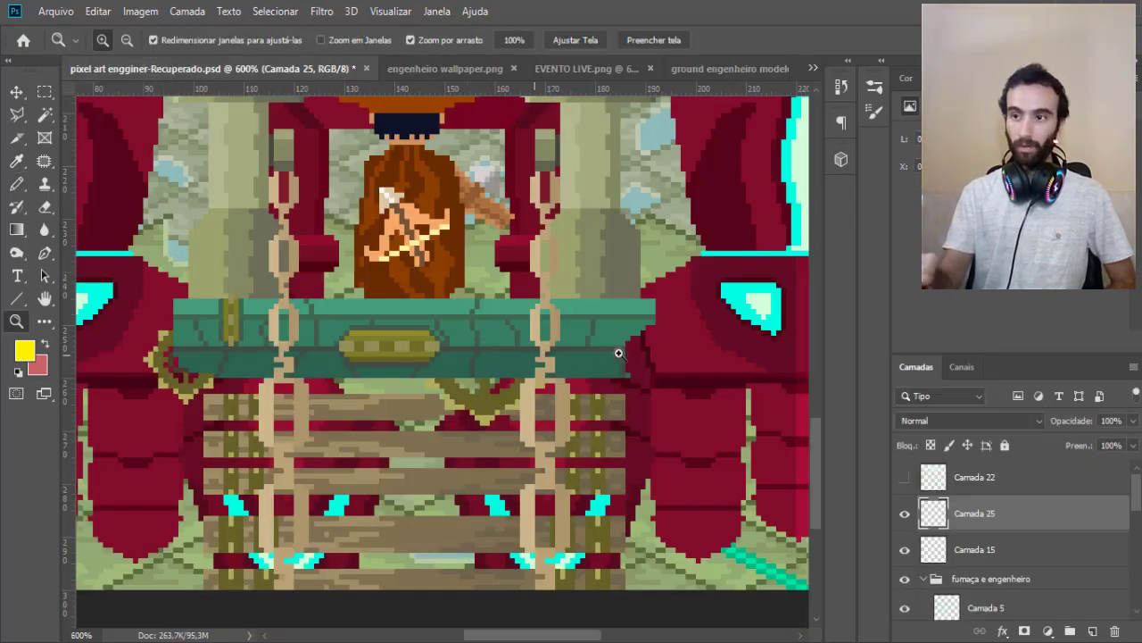
left_click_drag(816, 477, 821, 462)
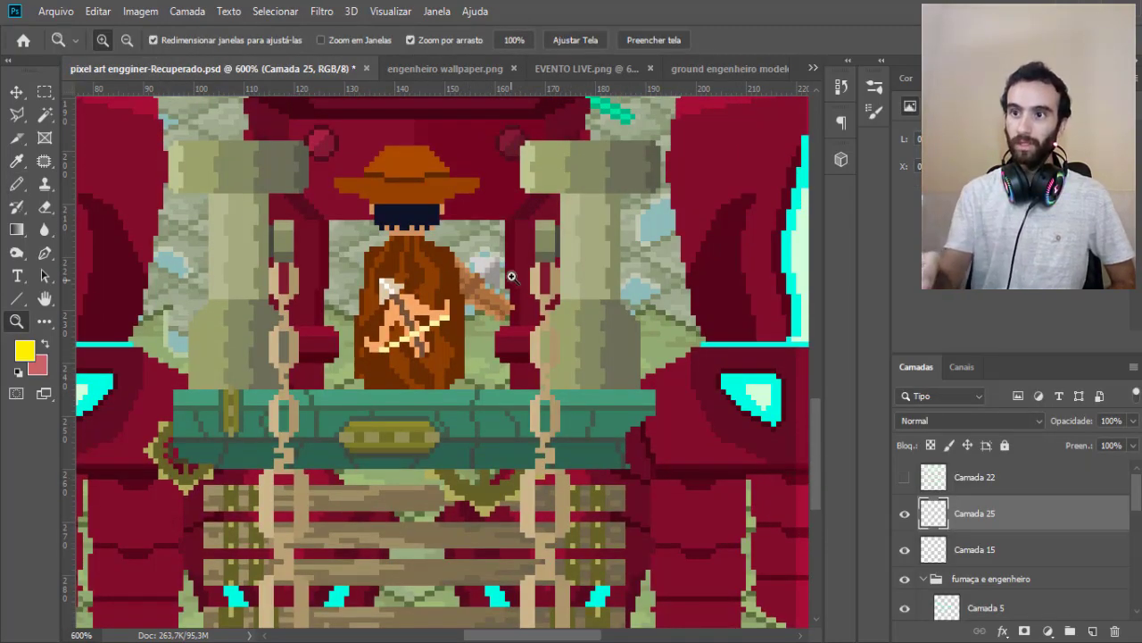
left_click_drag(819, 422, 814, 458)
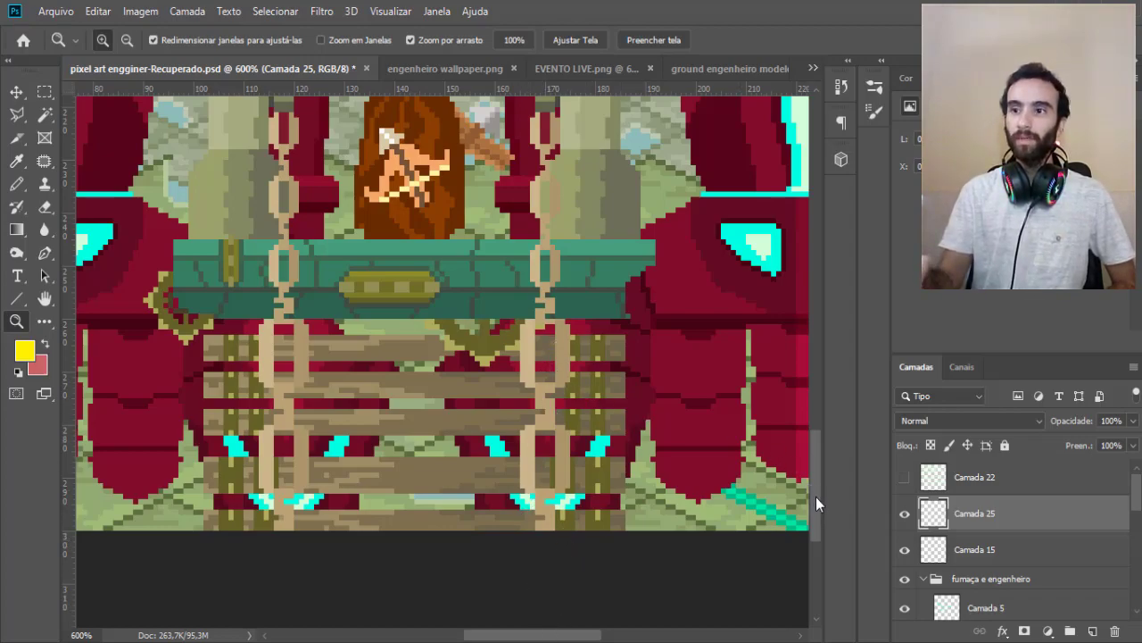
left_click_drag(816, 496, 820, 451)
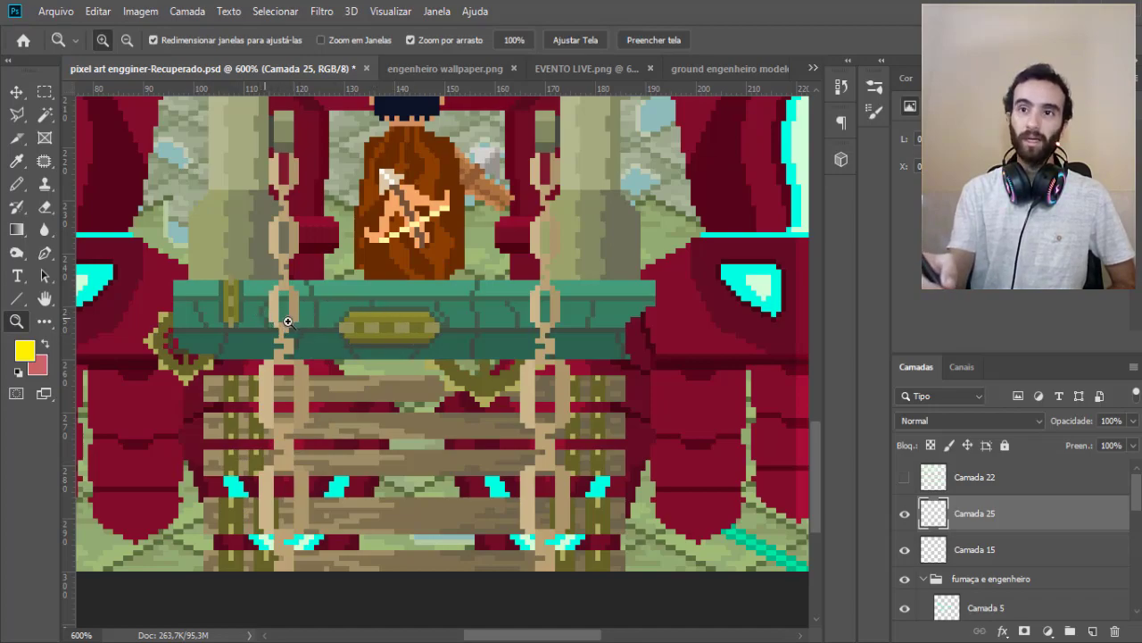
Circle the teal beam's olive plaque and end ornaments in yellow, then switch to erasing them.
key("b")
left_click_drag(381, 286, 393, 283)
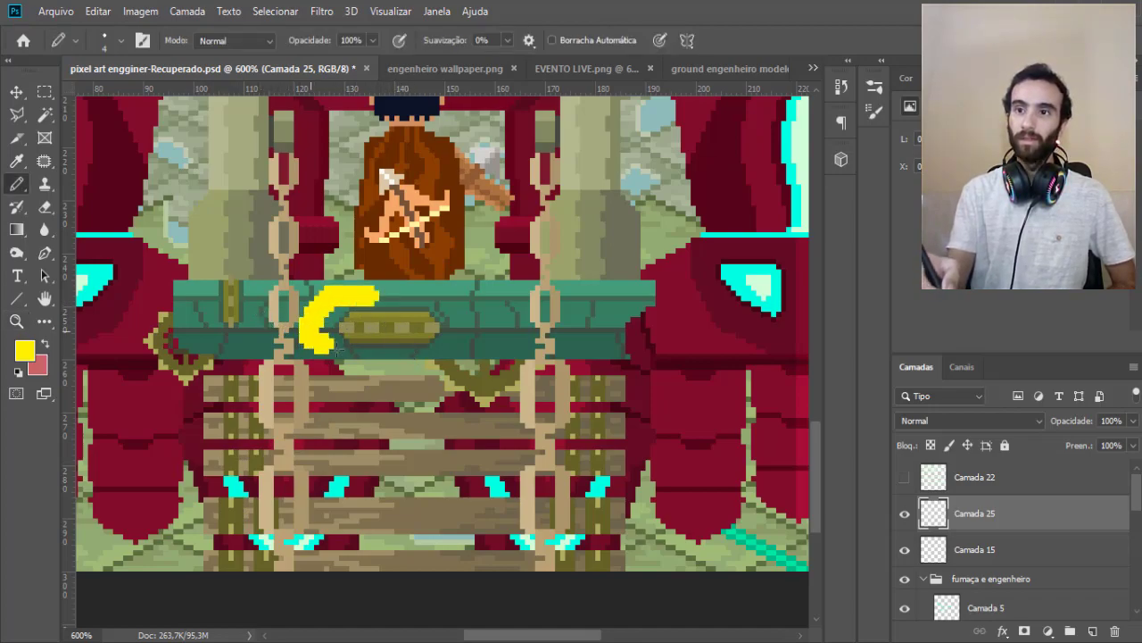
left_click_drag(213, 261, 215, 261)
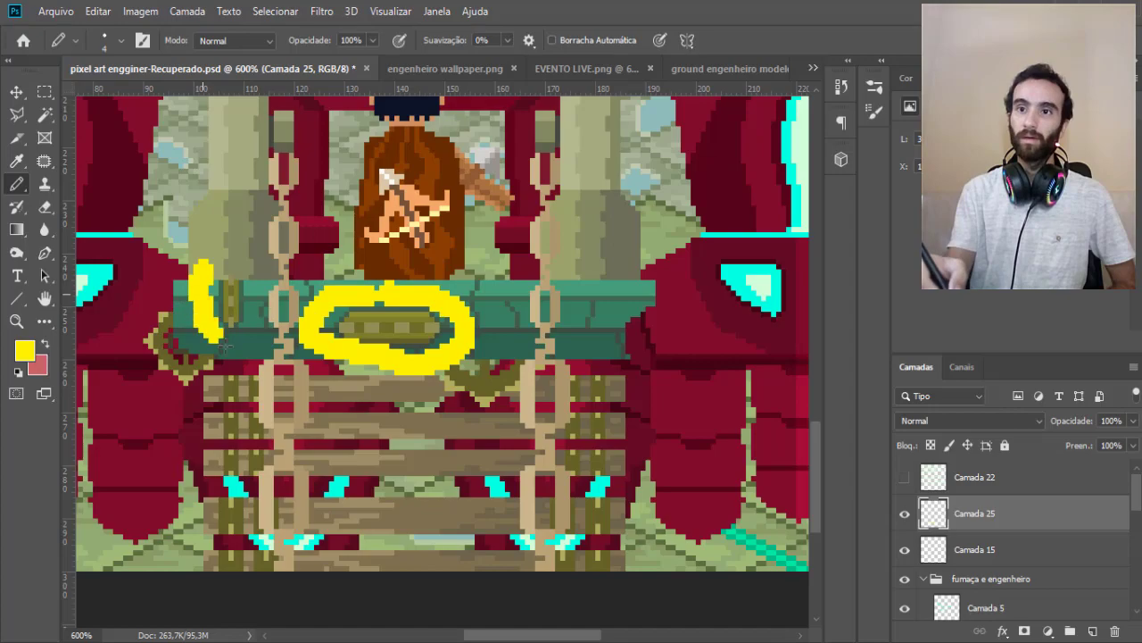
left_click_drag(165, 300, 214, 367)
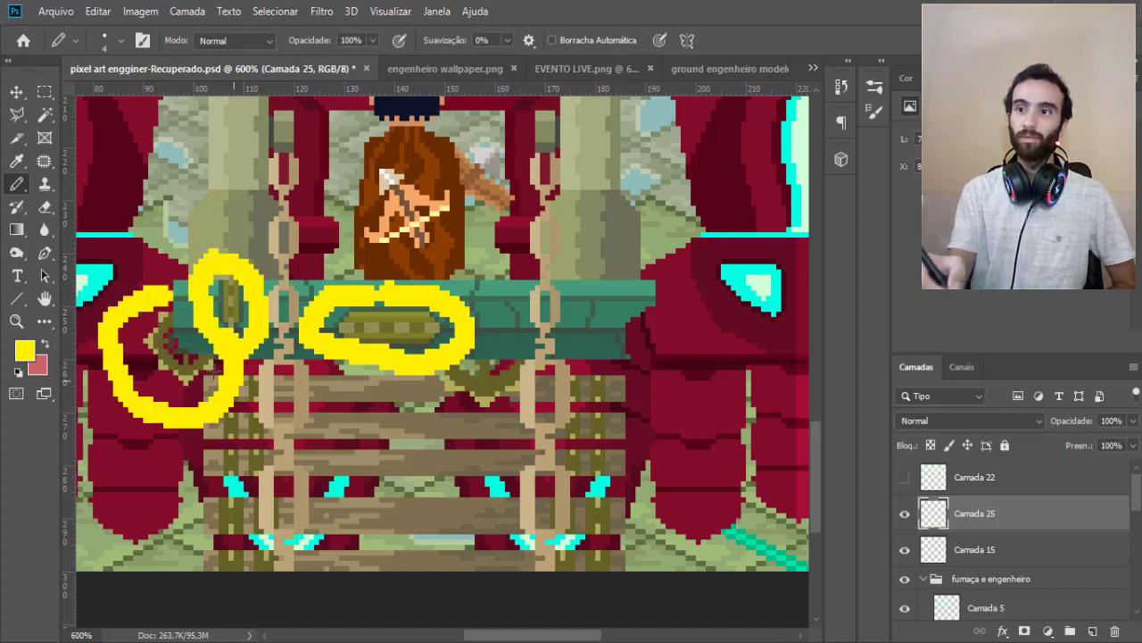
mouse_move(420, 367)
left_mouse_down()
mouse_move(568, 355)
mouse_move(205, 384)
left_mouse_up()
key("e")
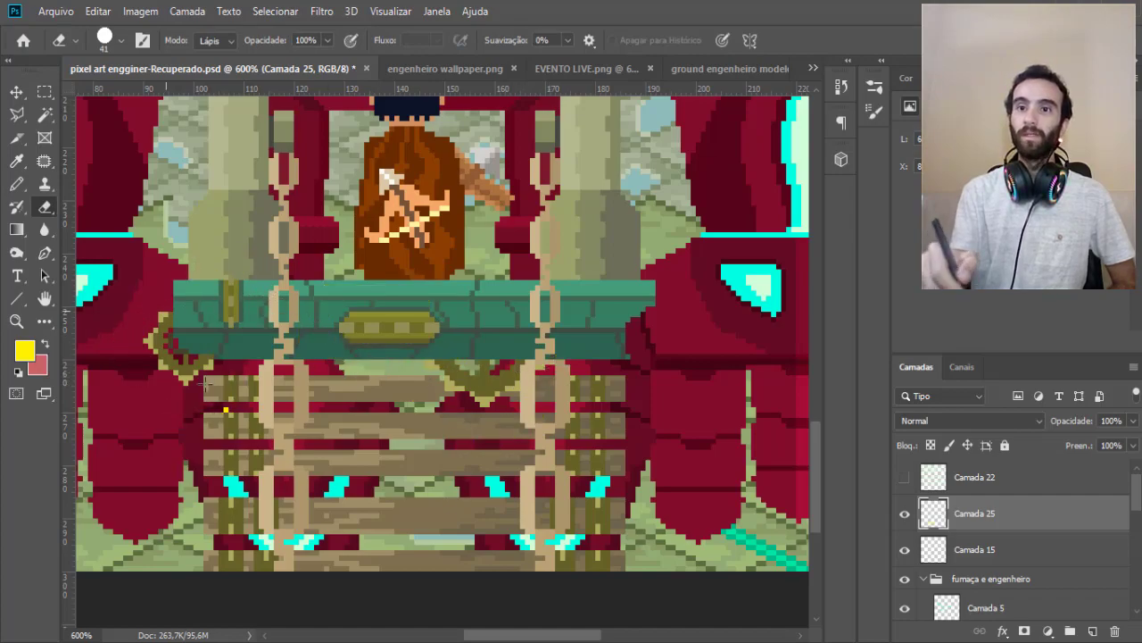
key("z")
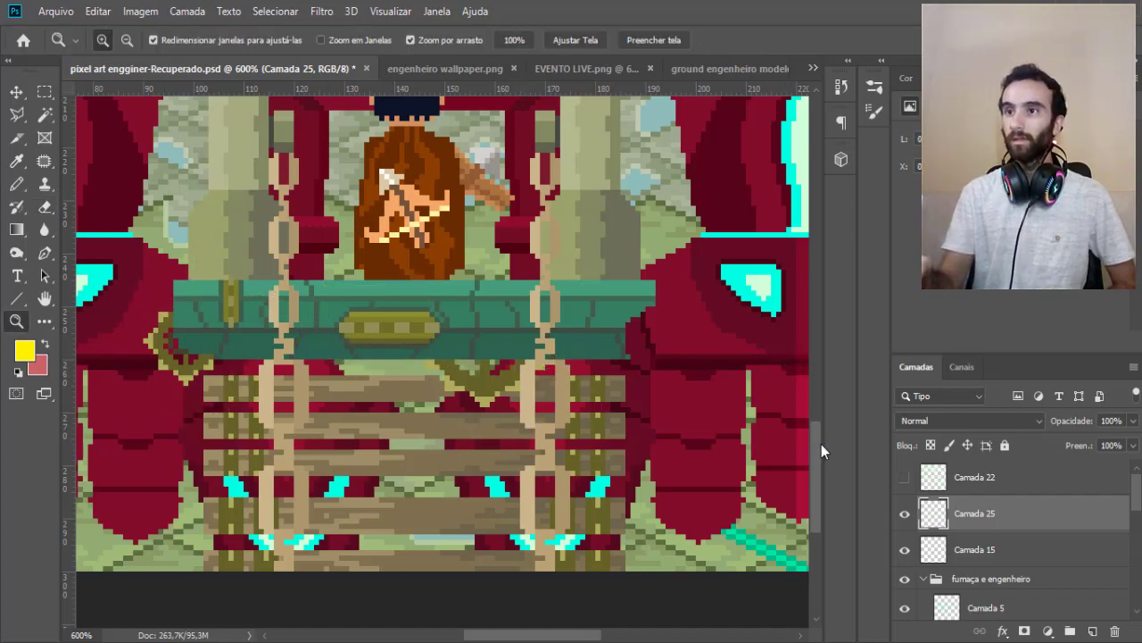
left_click_drag(821, 444, 825, 409)
Zoom out to 200% to see the whole robot scene.
left_click(126, 40)
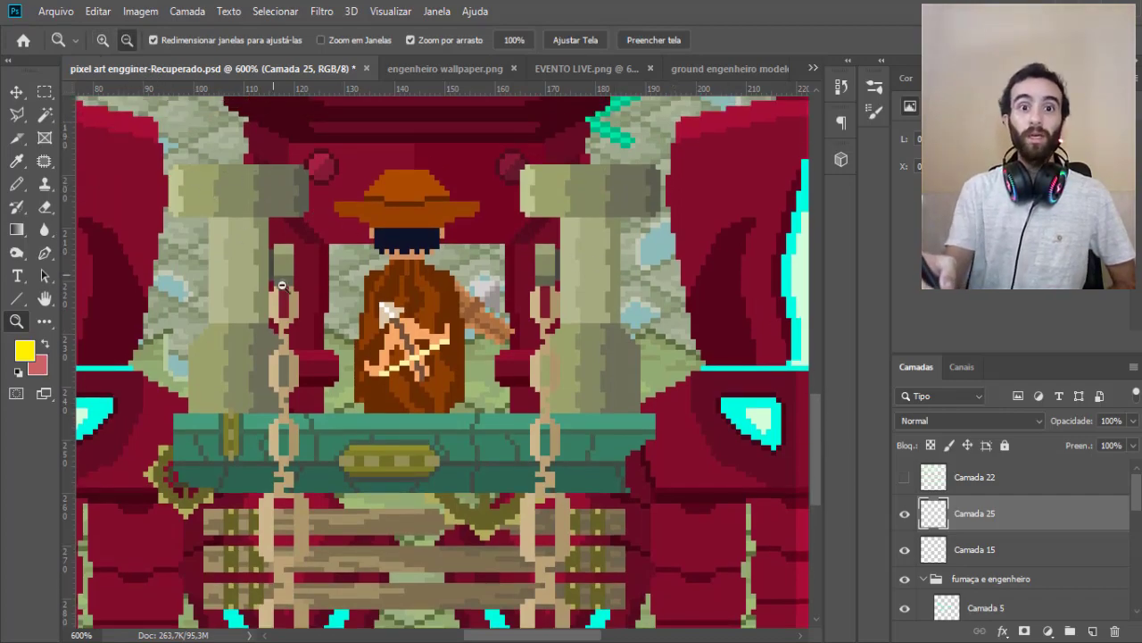
left_click(321, 371)
left_click(339, 354)
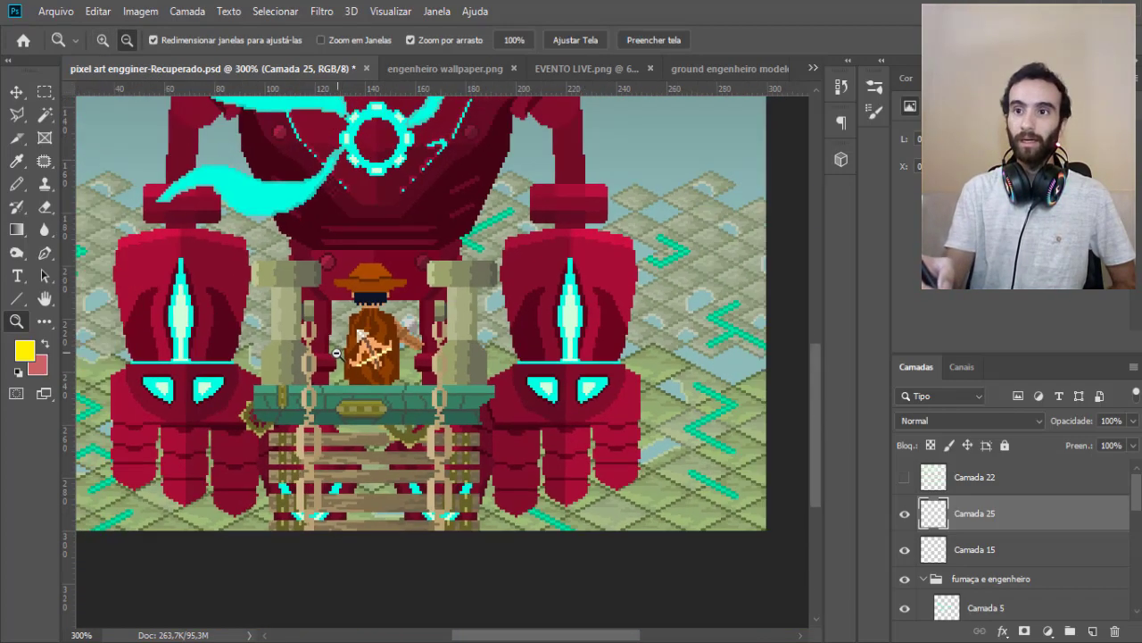
scroll(815, 444, "up", 5)
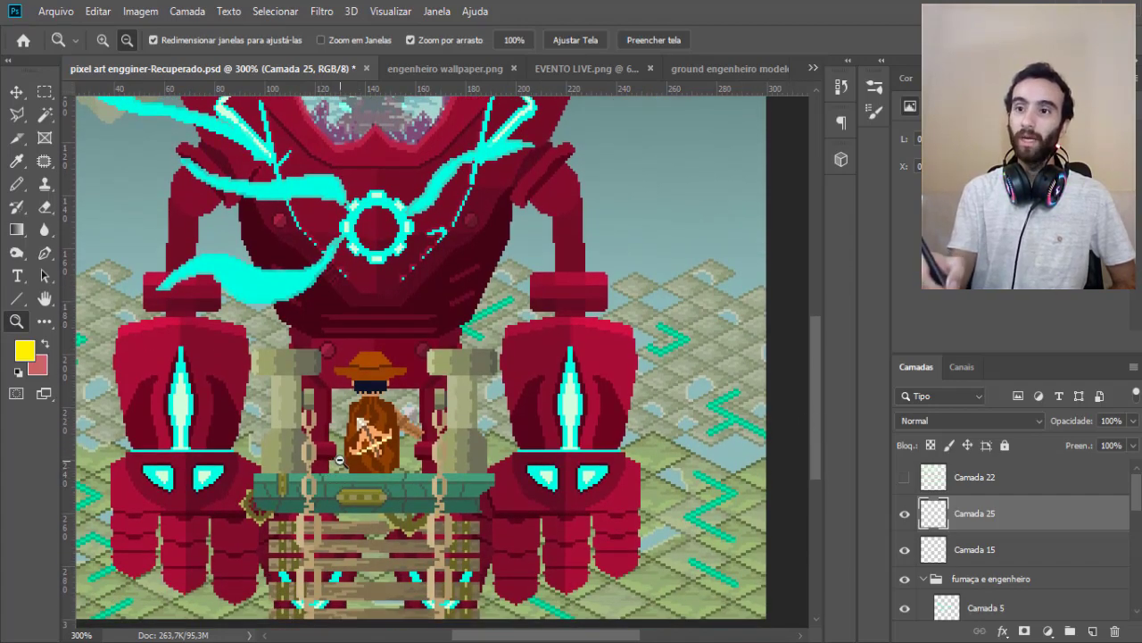
left_click(641, 438)
scroll(816, 436, "up", 3)
scroll(819, 415, "up", 1)
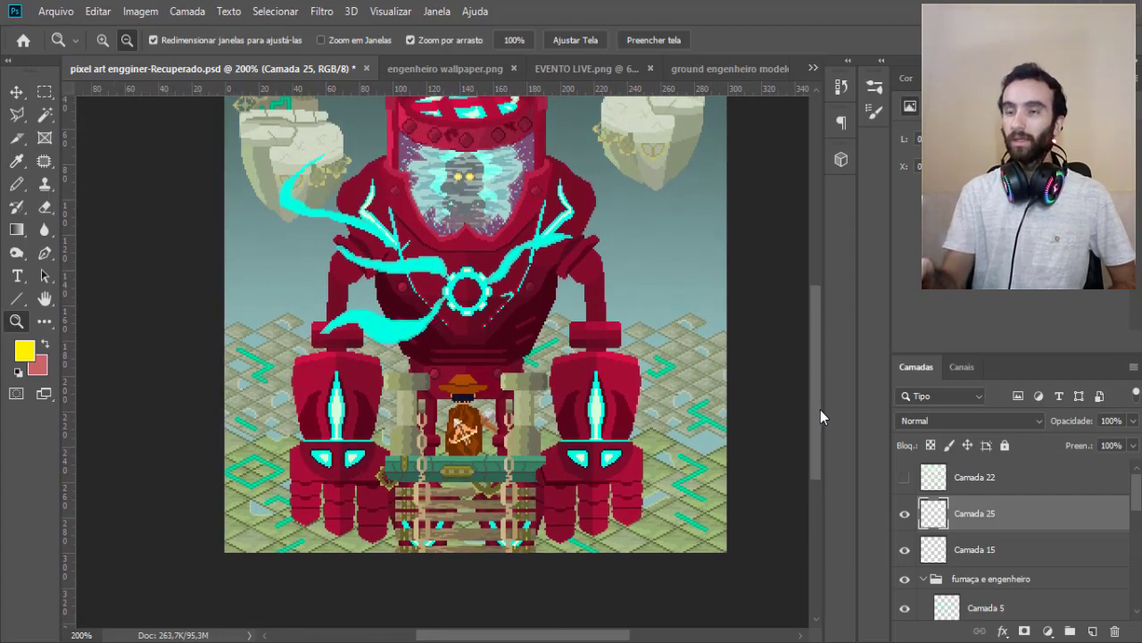
scroll(821, 411, "down", 2)
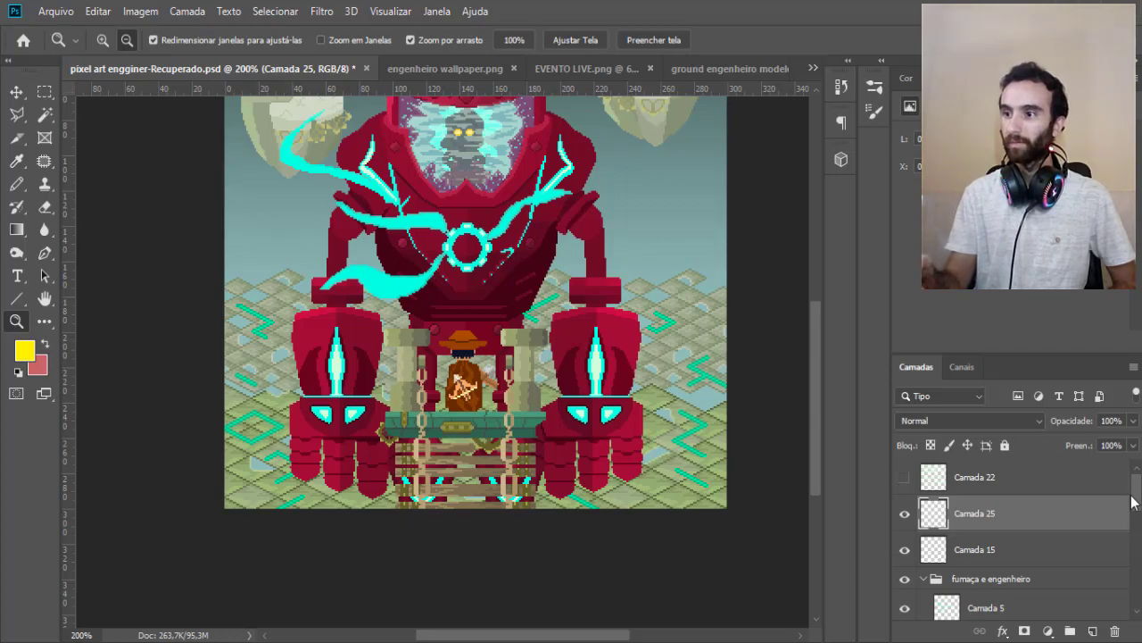
Hide Camada 19 copiar, Camada 21, Camada 14 and the fumaça e engenheiro group.
left_click(981, 548)
left_click_drag(1138, 497, 1135, 553)
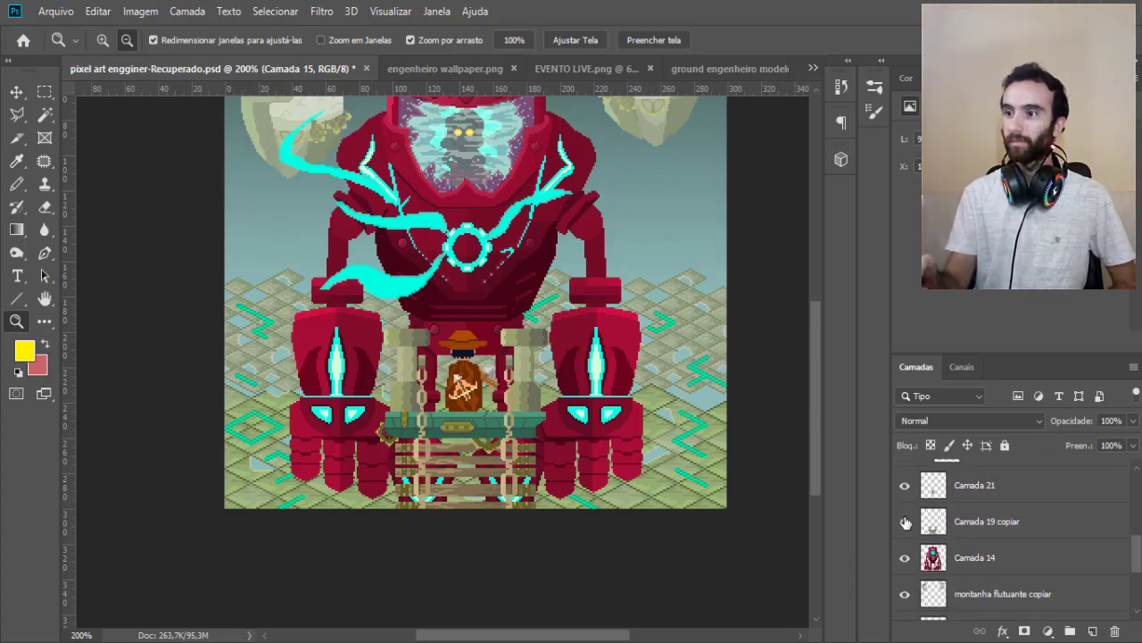
left_click(905, 521)
left_click(904, 486)
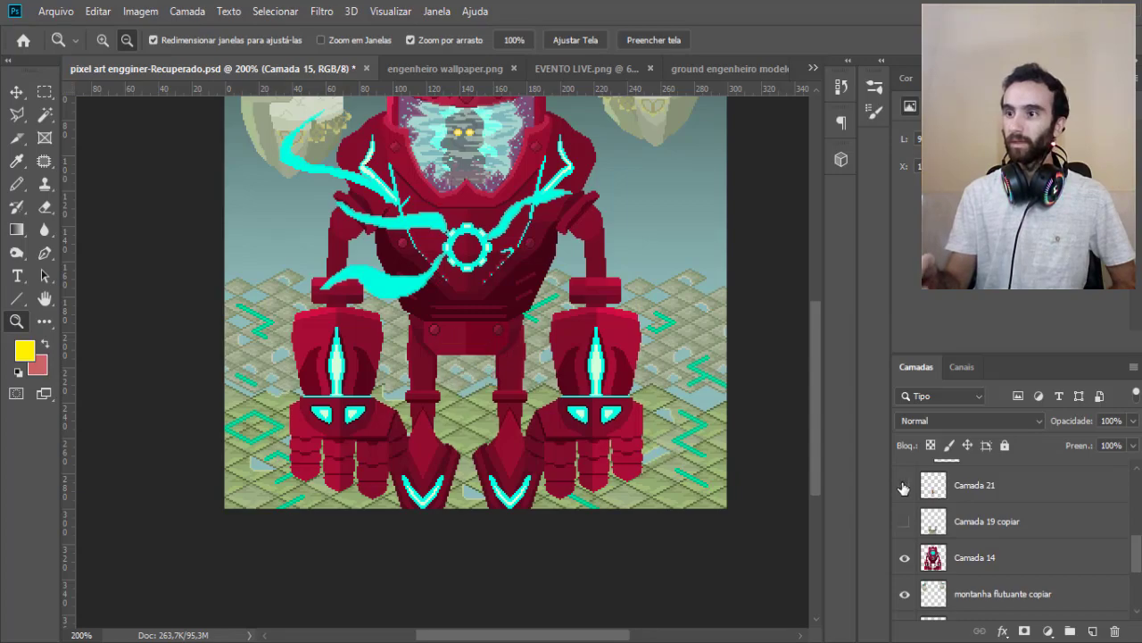
left_click(906, 558)
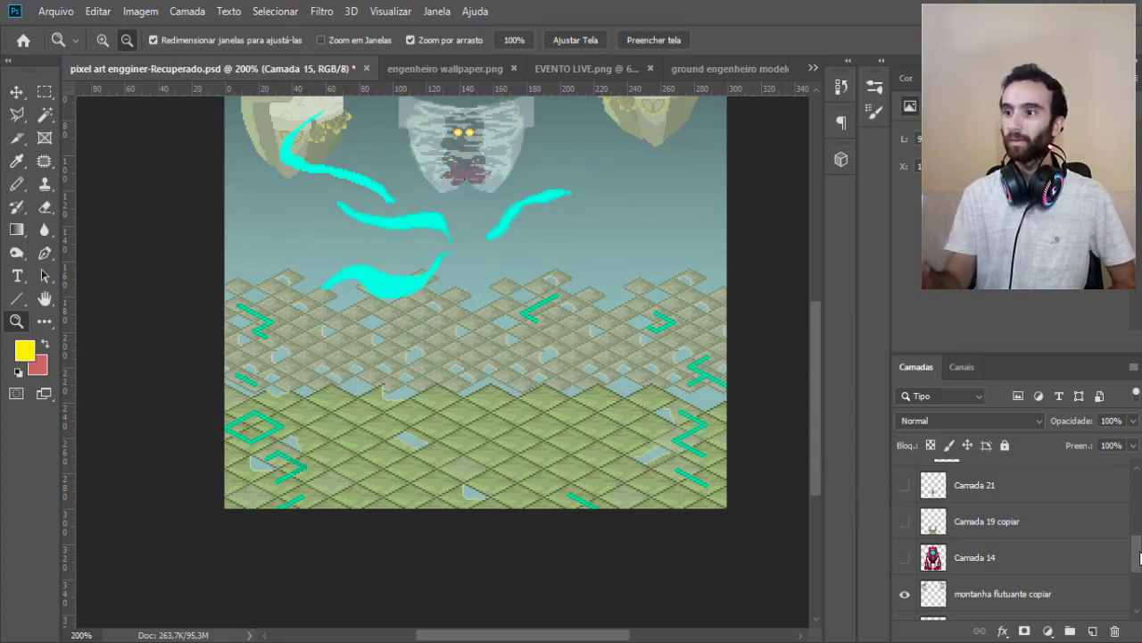
left_click_drag(1139, 558, 1134, 526)
left_click(906, 466)
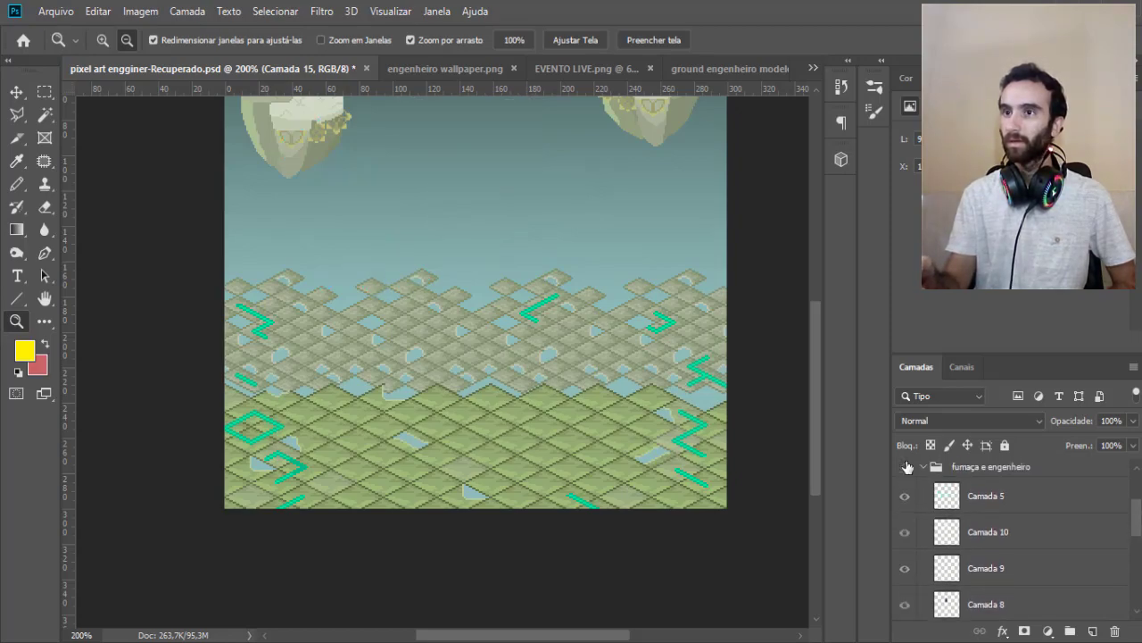
left_click_drag(1135, 522, 1133, 533)
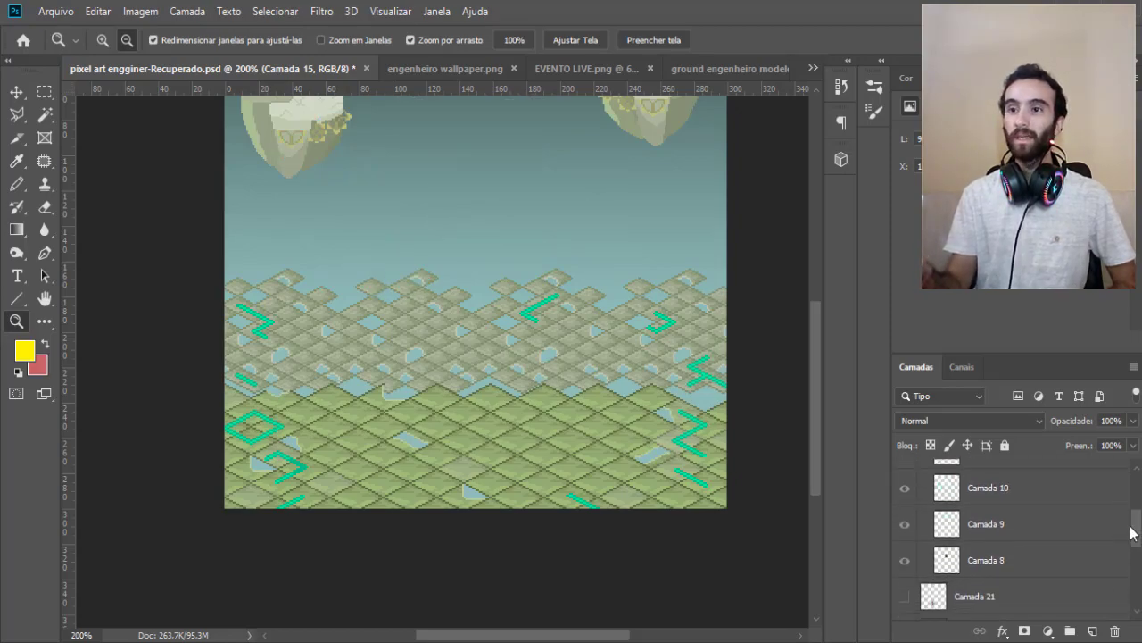
Zoom in to 400% on the isometric ground tiles.
left_click(103, 40)
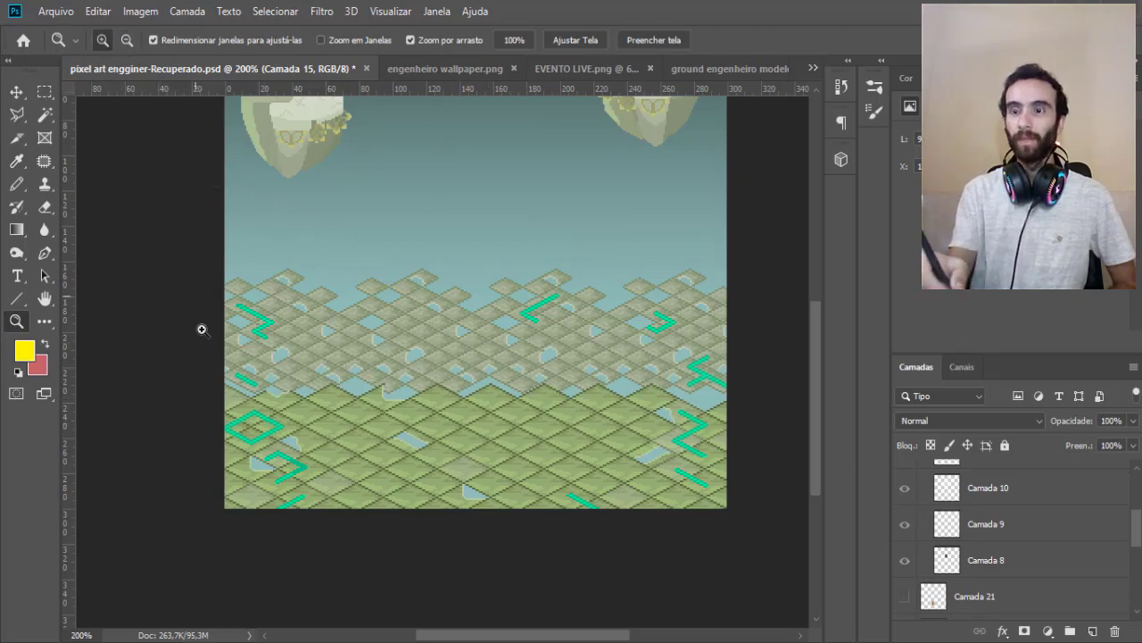
left_click(317, 455)
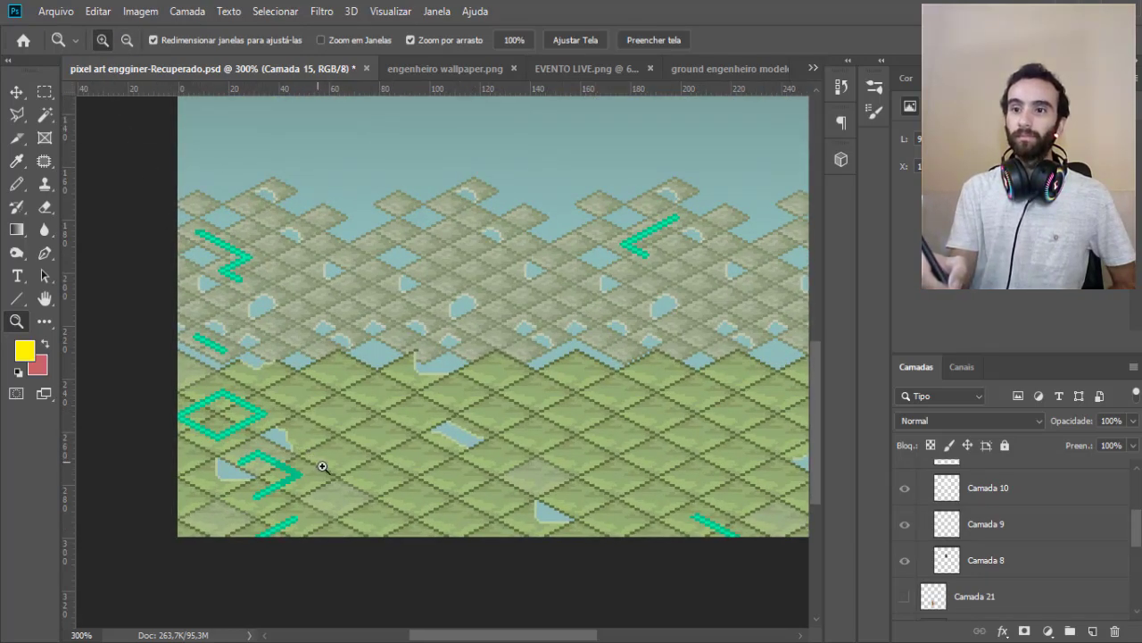
left_click(325, 473)
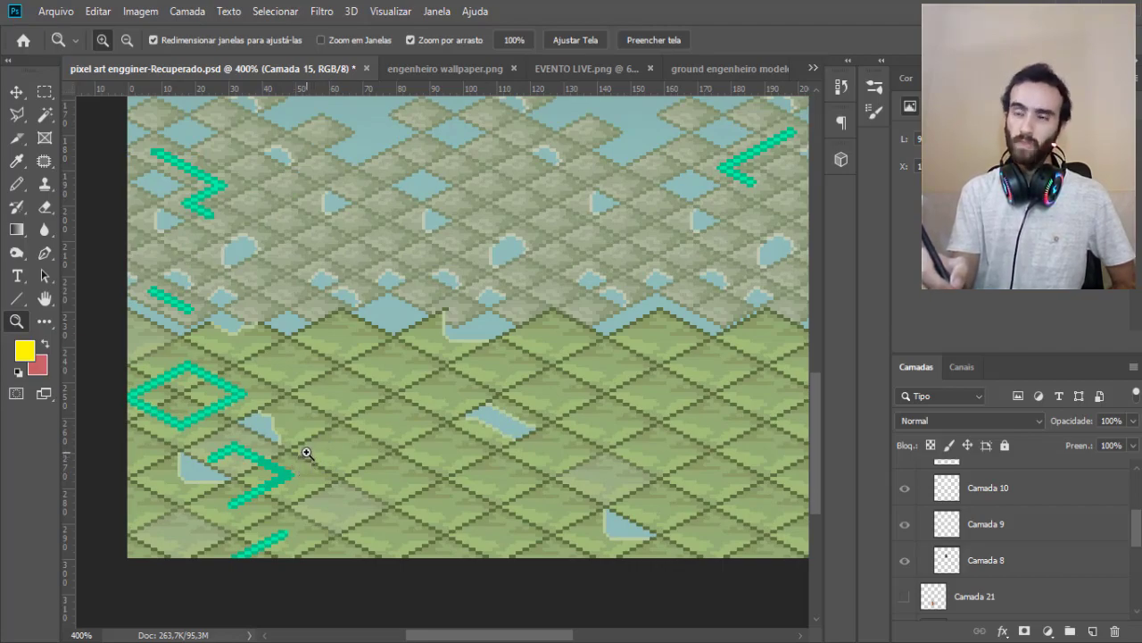
Switch to the Pencil and make Camada 25 active, leaving Camada 22 hidden.
key("b")
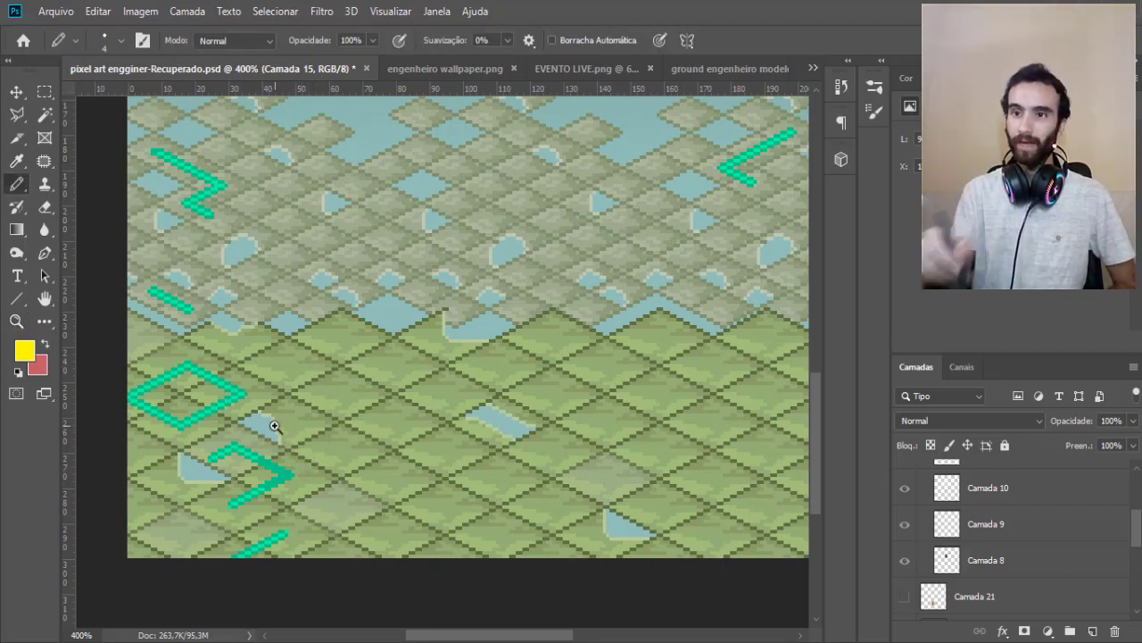
left_click_drag(1137, 529, 1137, 489)
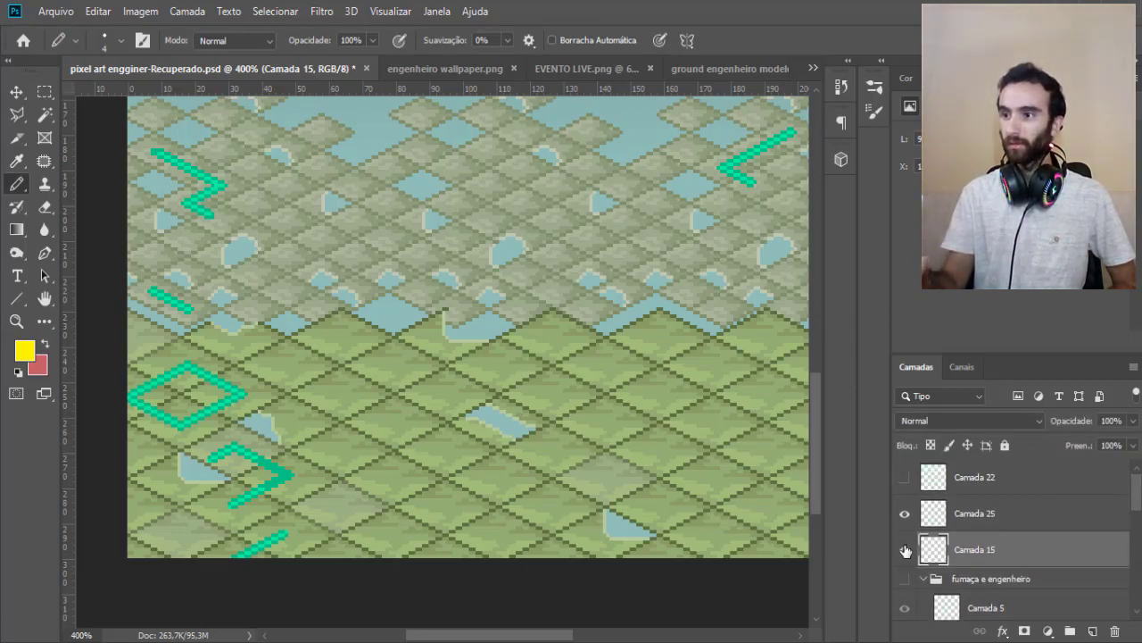
left_click(981, 515)
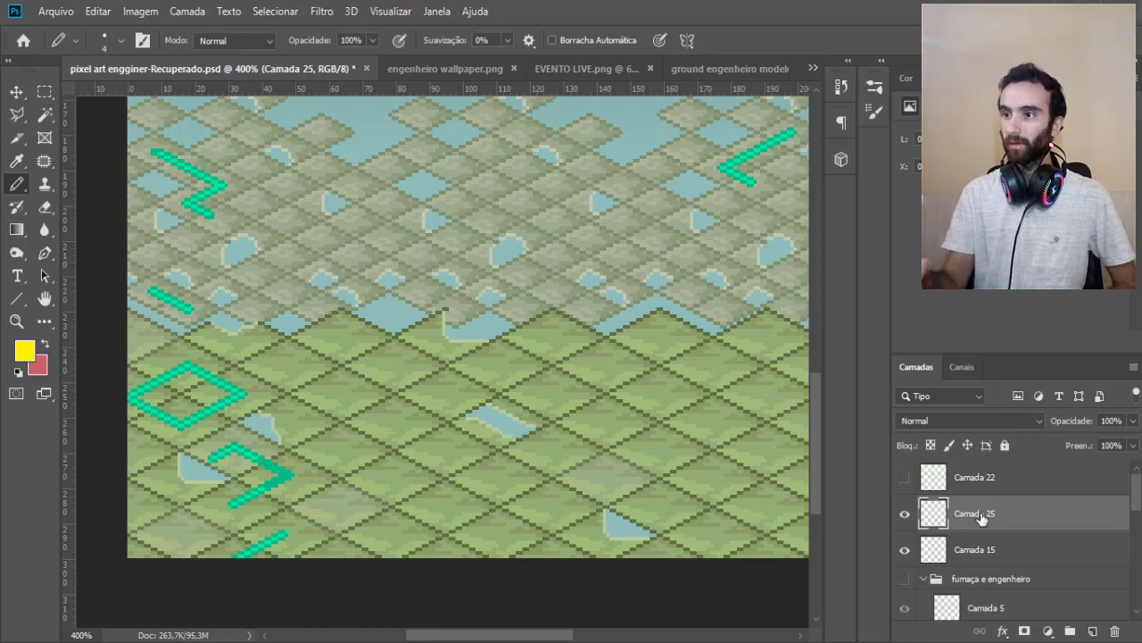
left_click(905, 476)
left_click(976, 478)
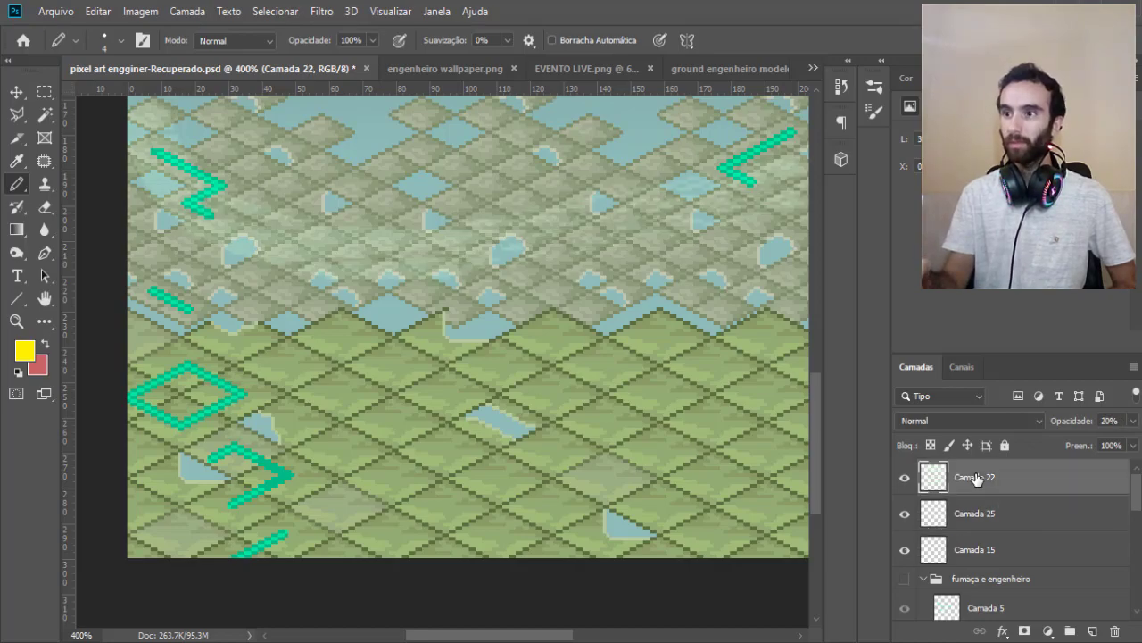
left_click(907, 479)
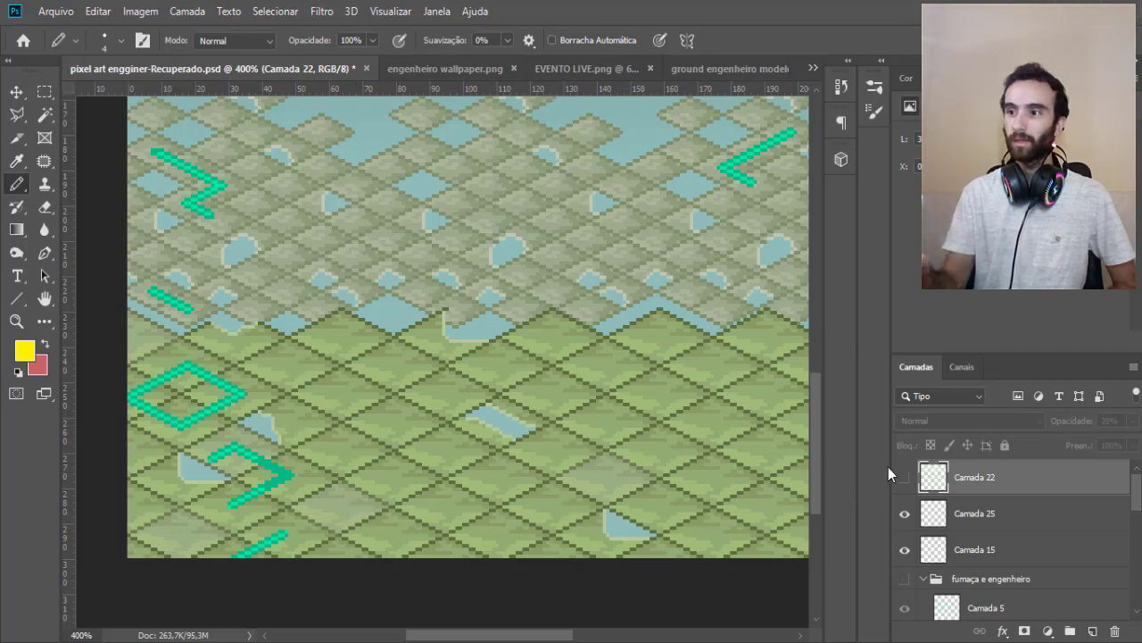
left_click(982, 515)
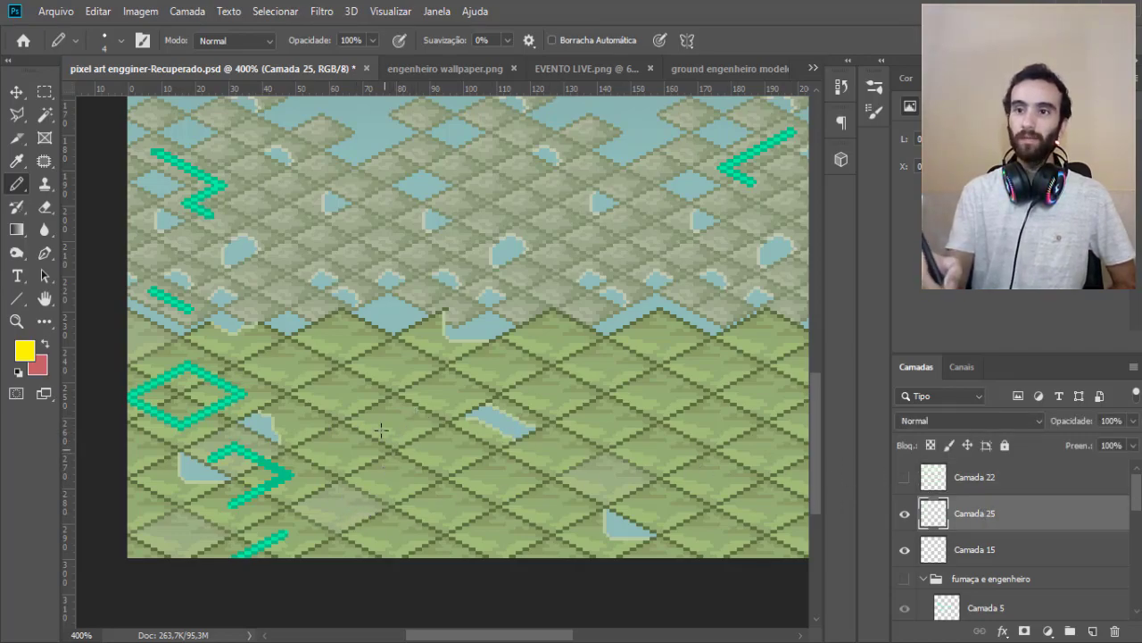
Sketch yellow vertical strokes and a tile diamond on the ground, then erase them.
left_click_drag(381, 430, 379, 348)
mouse_move(377, 464)
left_mouse_down()
mouse_move(378, 365)
mouse_move(375, 388)
left_mouse_up()
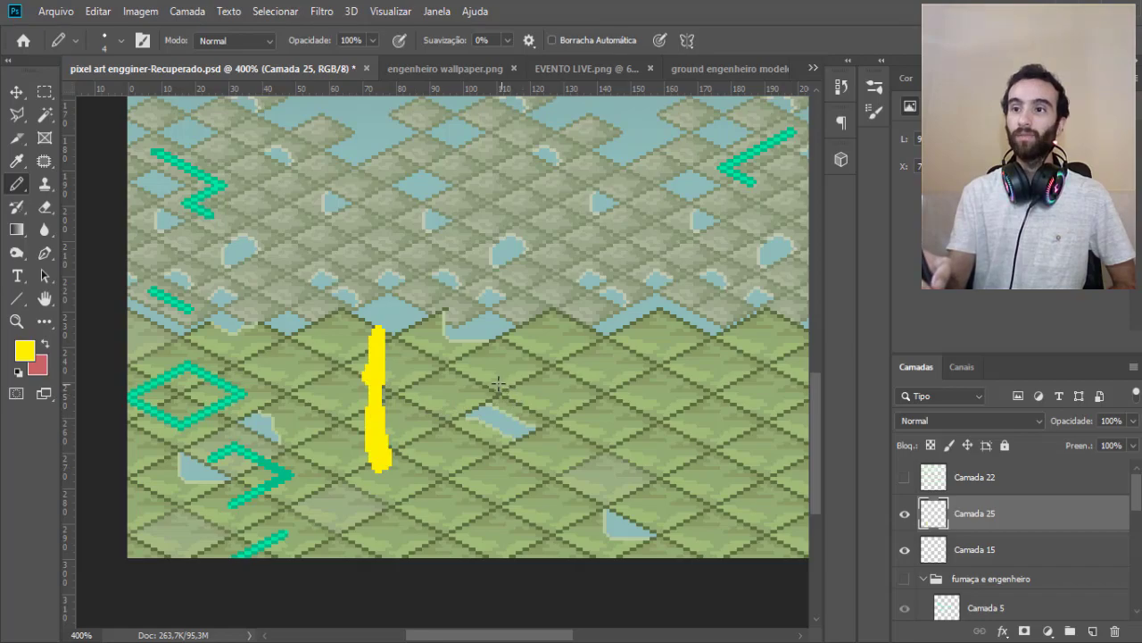
mouse_move(484, 387)
left_mouse_down()
mouse_move(549, 348)
mouse_move(613, 387)
mouse_move(548, 434)
mouse_move(482, 387)
left_mouse_up()
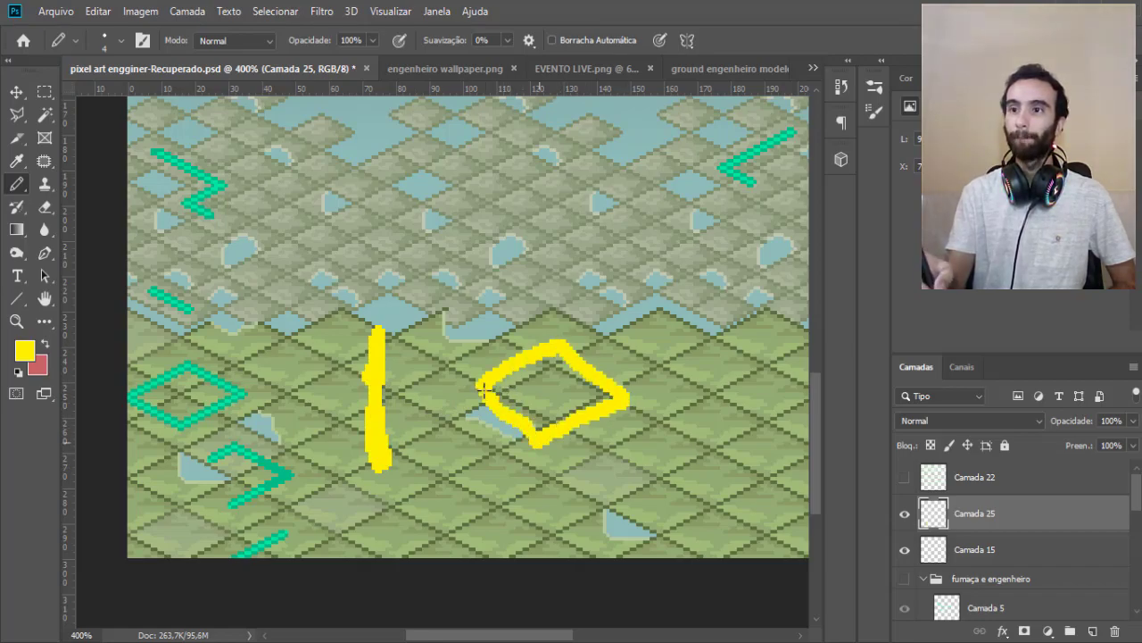
key("e")
left_click_drag(580, 353, 500, 397)
left_click_drag(549, 435, 378, 464)
left_click_drag(373, 330, 384, 429)
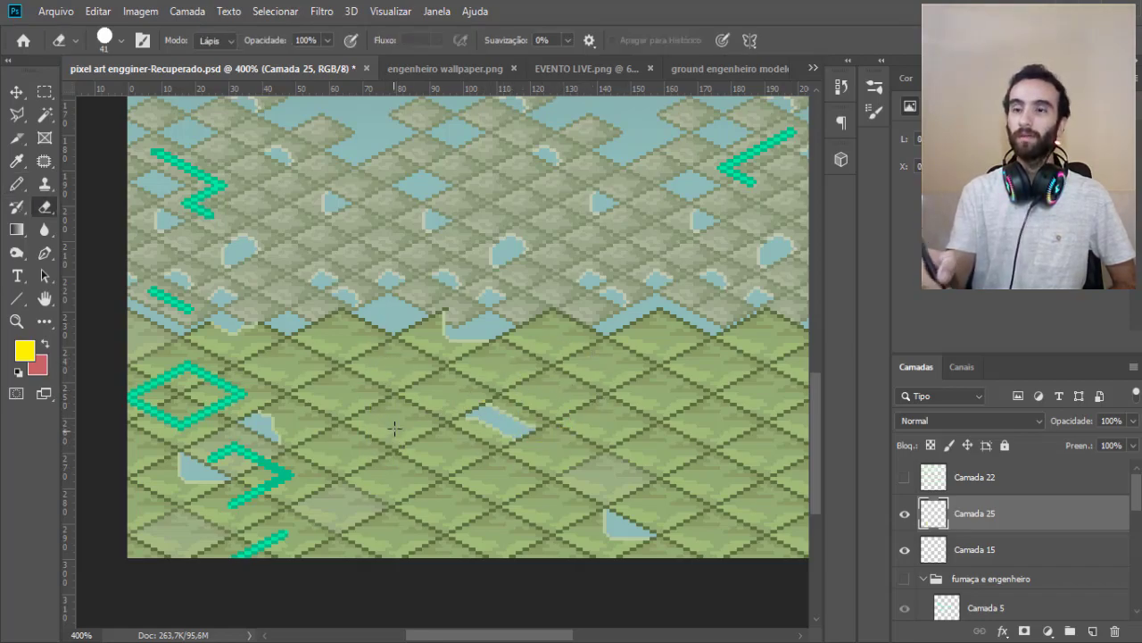
Draw a yellow diamond around the central ground tile, then erase it.
key("b")
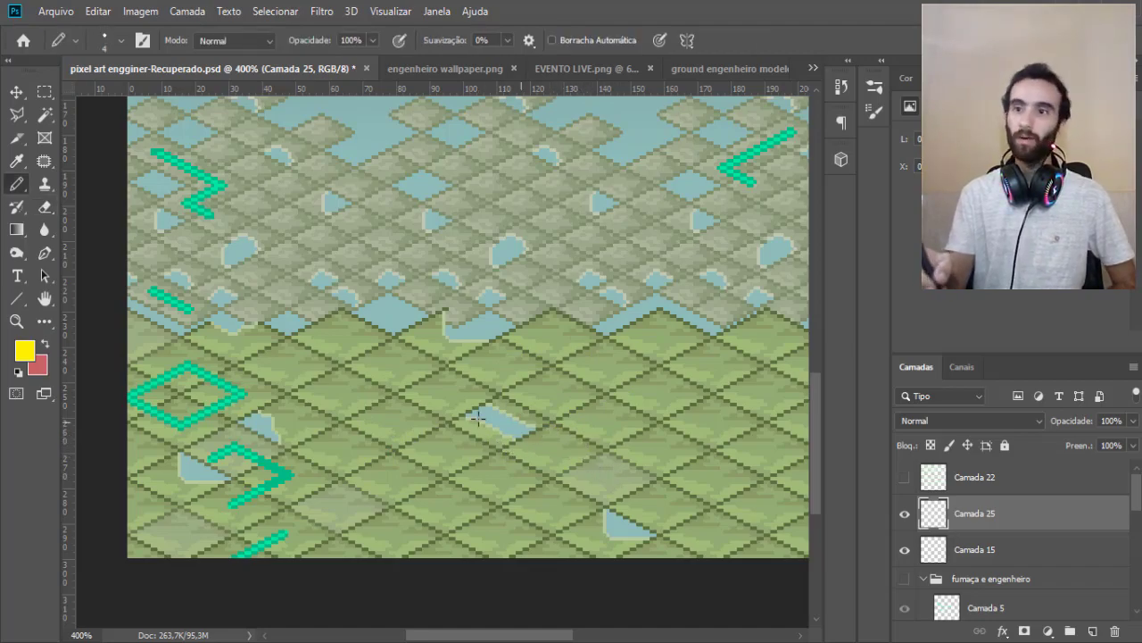
mouse_move(568, 348)
left_mouse_down()
mouse_move(495, 394)
mouse_move(540, 431)
mouse_move(616, 391)
mouse_move(577, 355)
left_mouse_up()
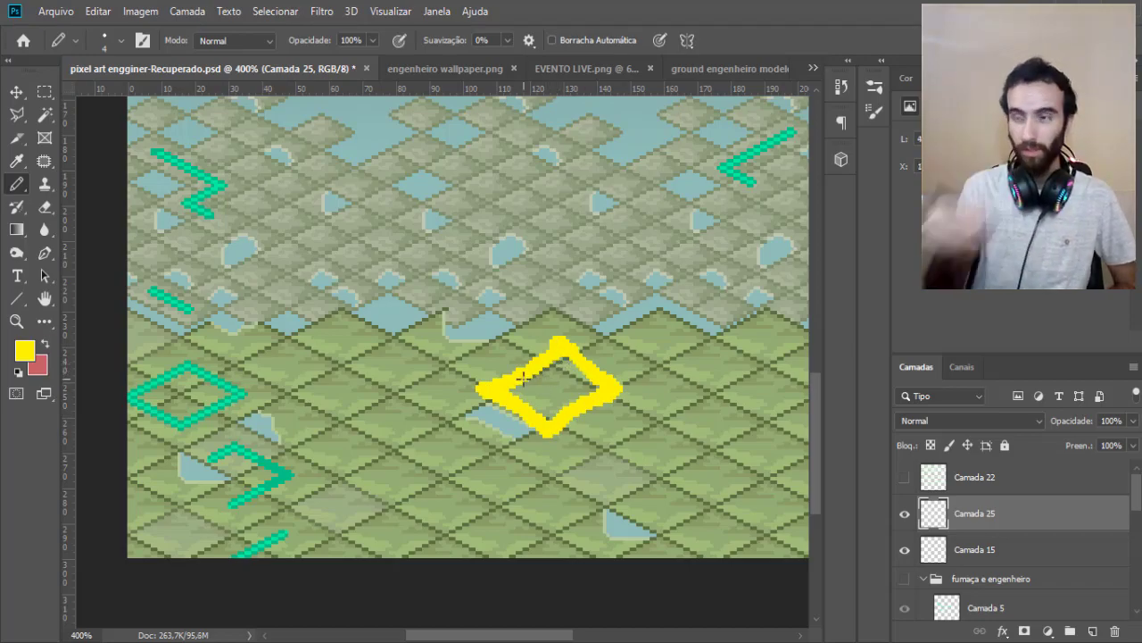
key("e")
left_click_drag(625, 374, 480, 389)
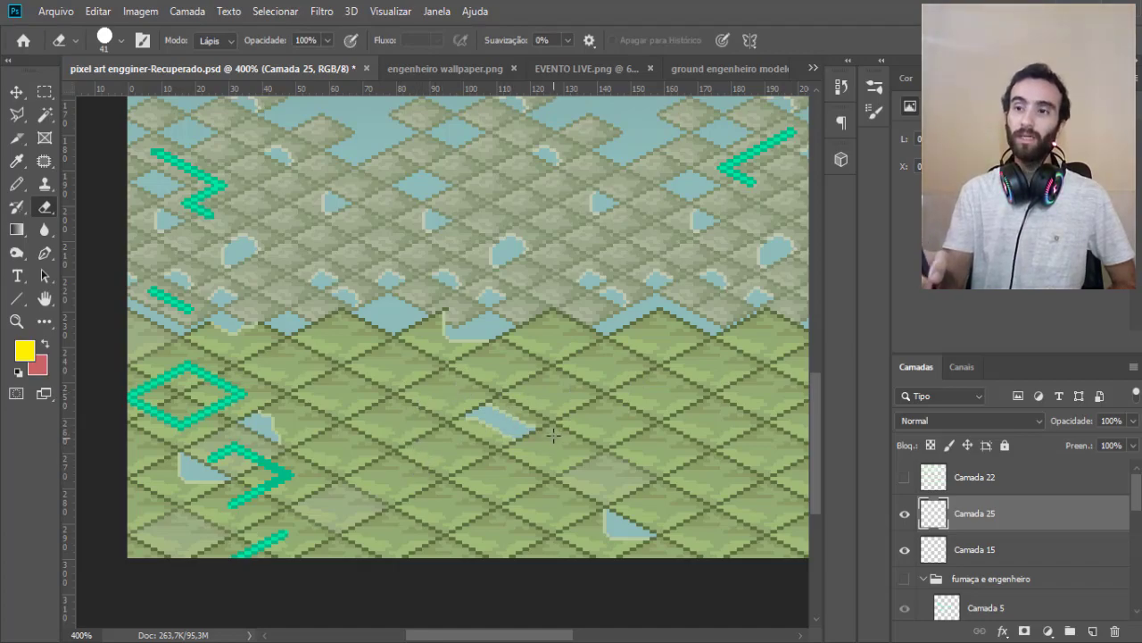
scroll(811, 447, "down", 1)
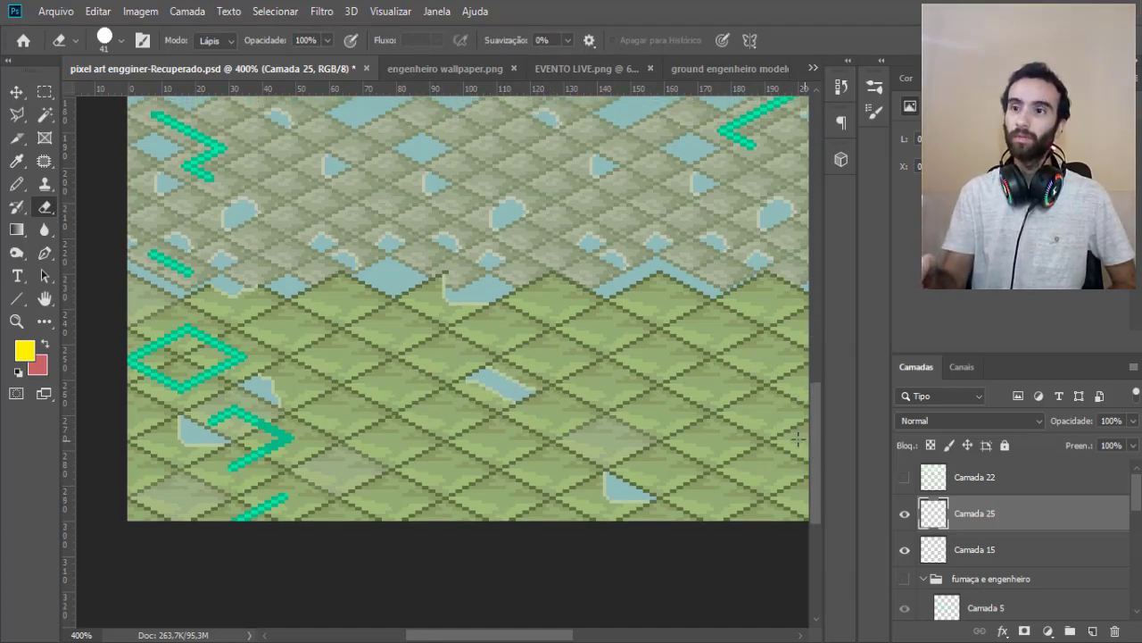
Circle the central, lower-right, left and lower-left water patches in yellow.
key("b")
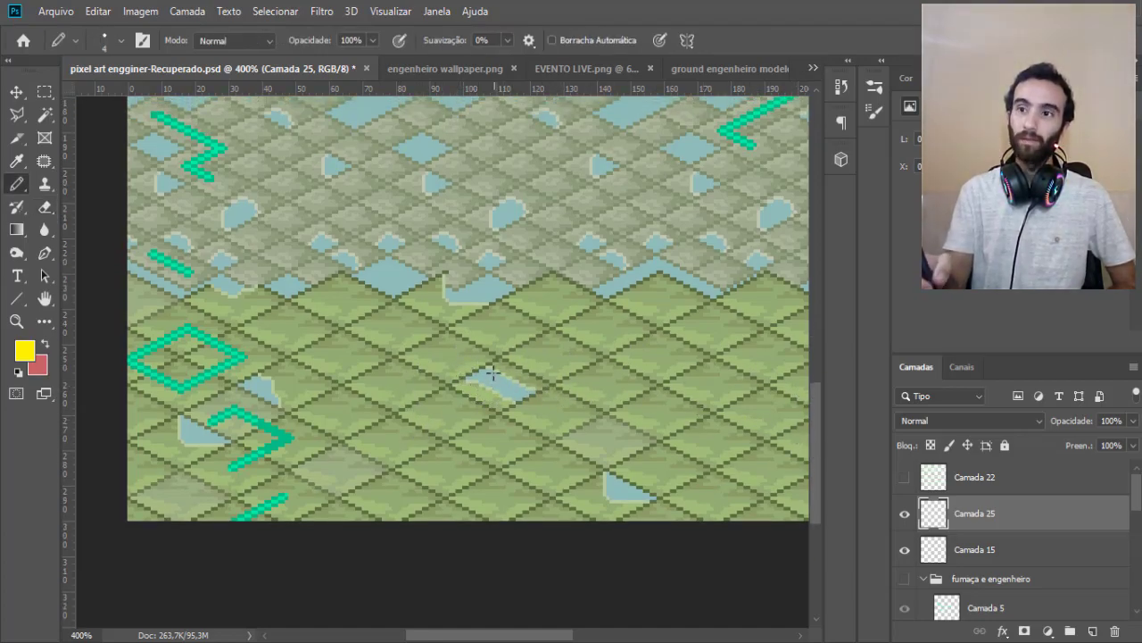
left_click(532, 393)
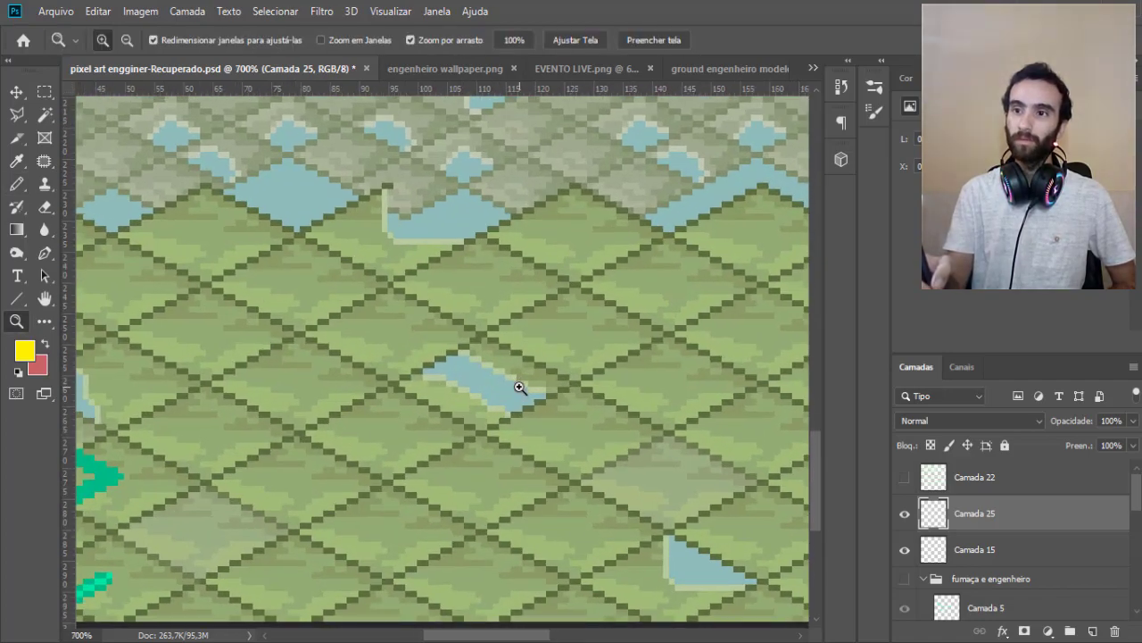
left_click_drag(492, 332, 528, 335)
left_click_drag(674, 515, 662, 498)
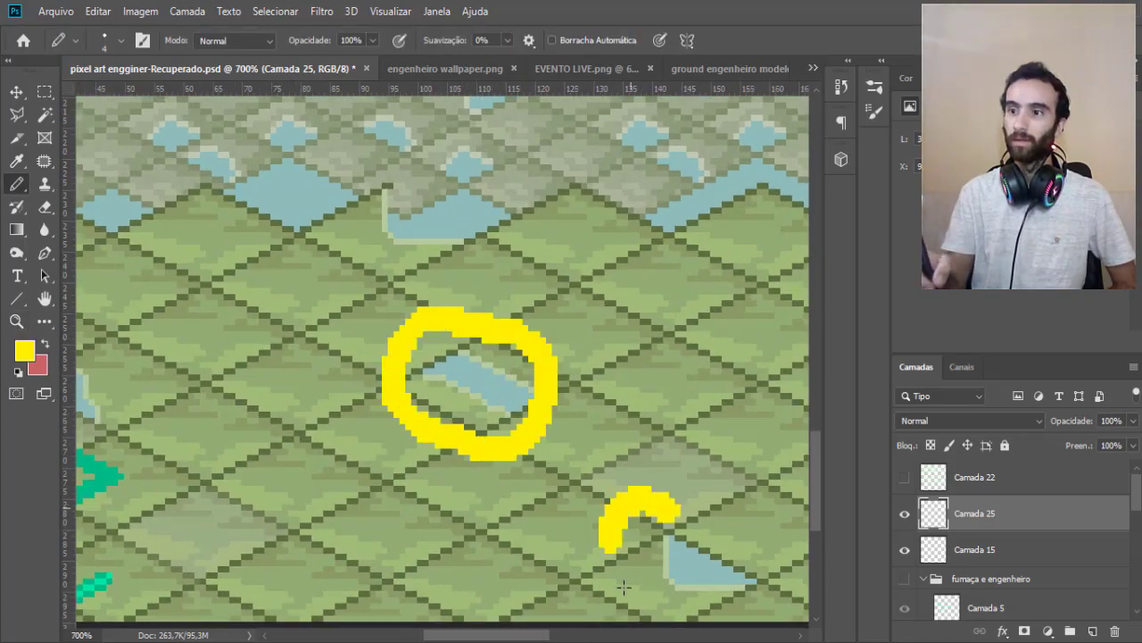
left_click_drag(500, 637, 458, 635)
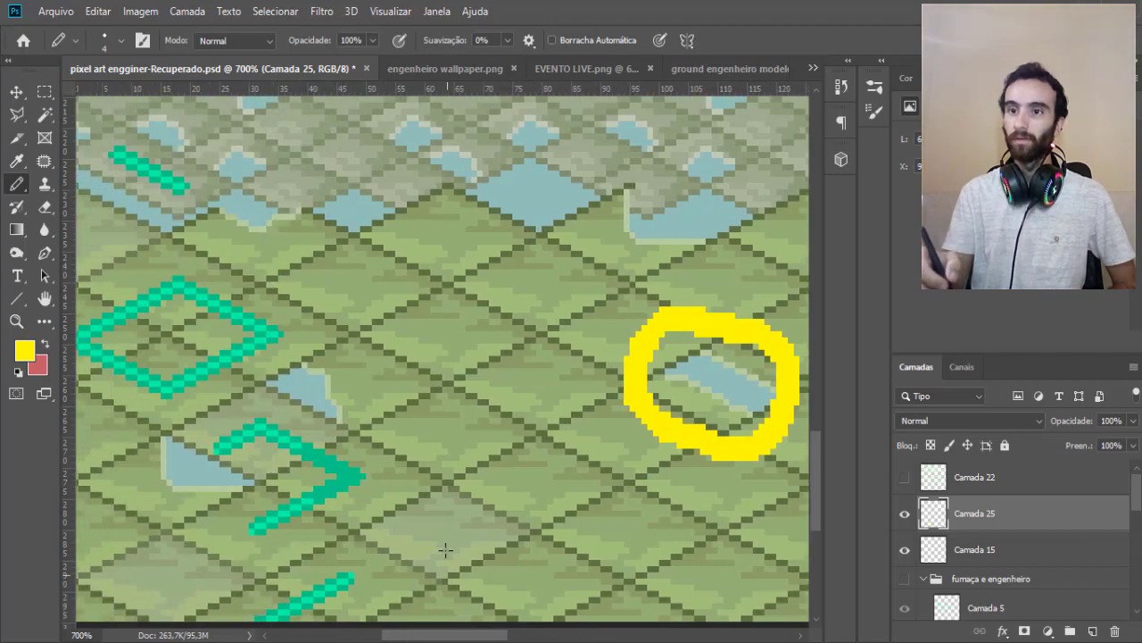
mouse_move(259, 403)
left_mouse_down()
mouse_move(281, 308)
mouse_move(346, 411)
left_mouse_up()
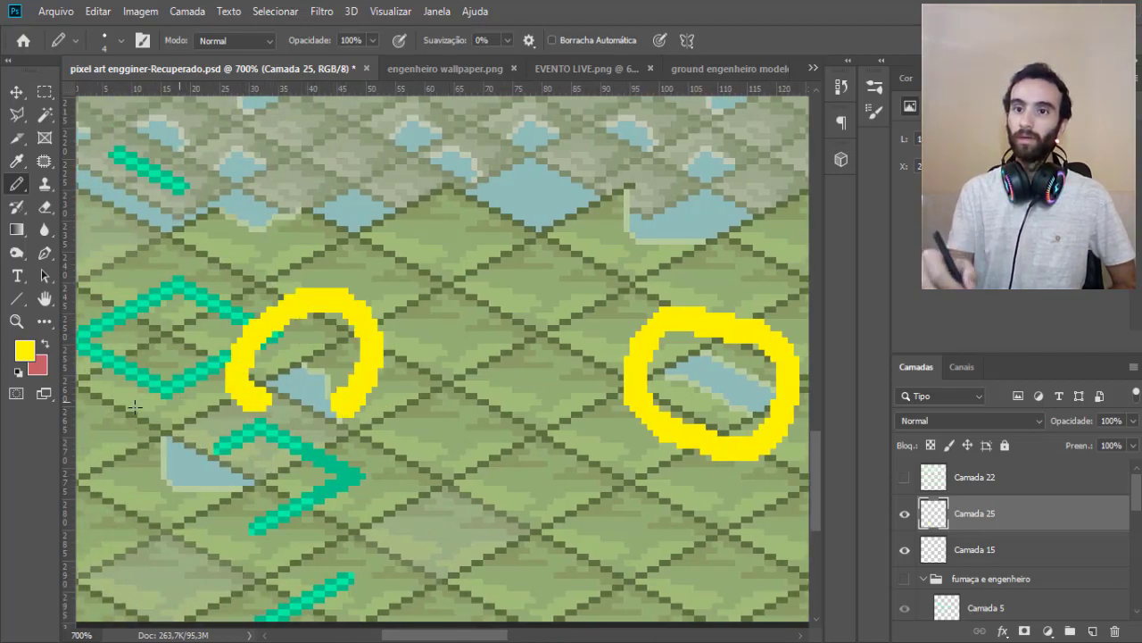
left_click_drag(178, 393, 216, 440)
Erase the yellow rings around the water patches, including the lower-right one.
key("e")
mouse_move(352, 402)
left_mouse_down()
mouse_move(249, 375)
mouse_move(218, 446)
left_mouse_up()
left_click_drag(643, 383, 776, 357)
key("b")
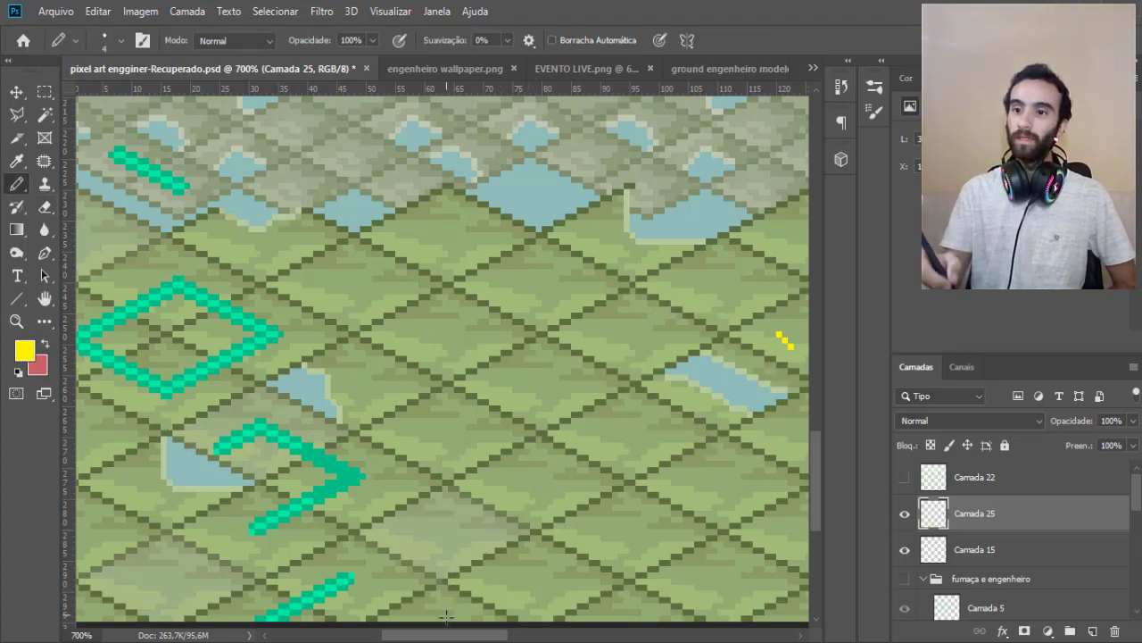
left_click_drag(444, 635, 496, 635)
key("e")
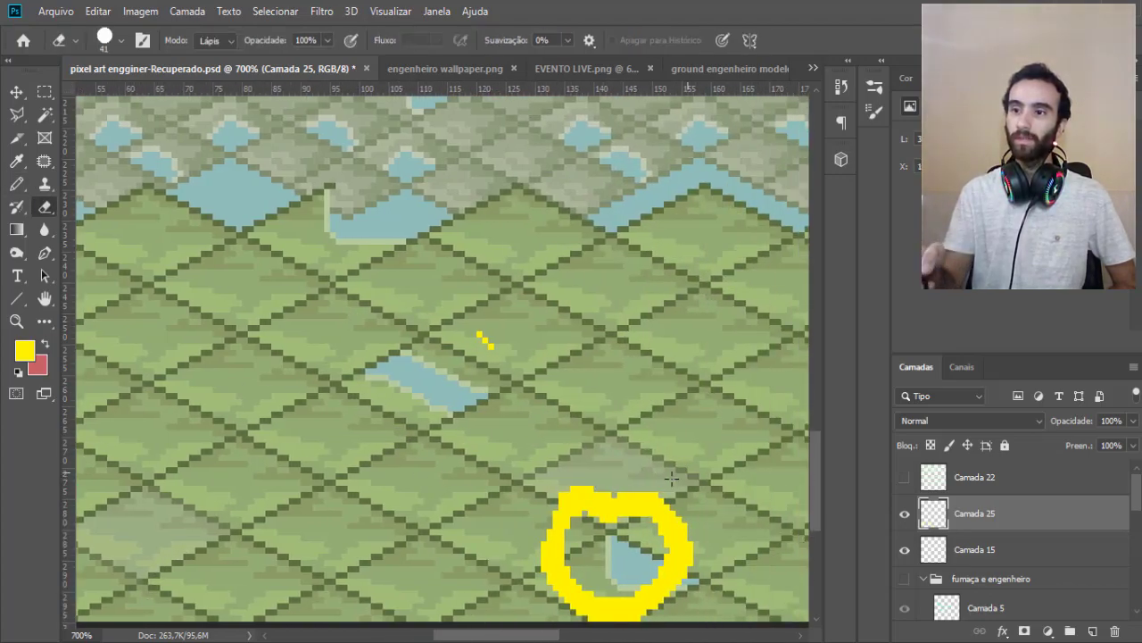
left_click(613, 546)
key("b")
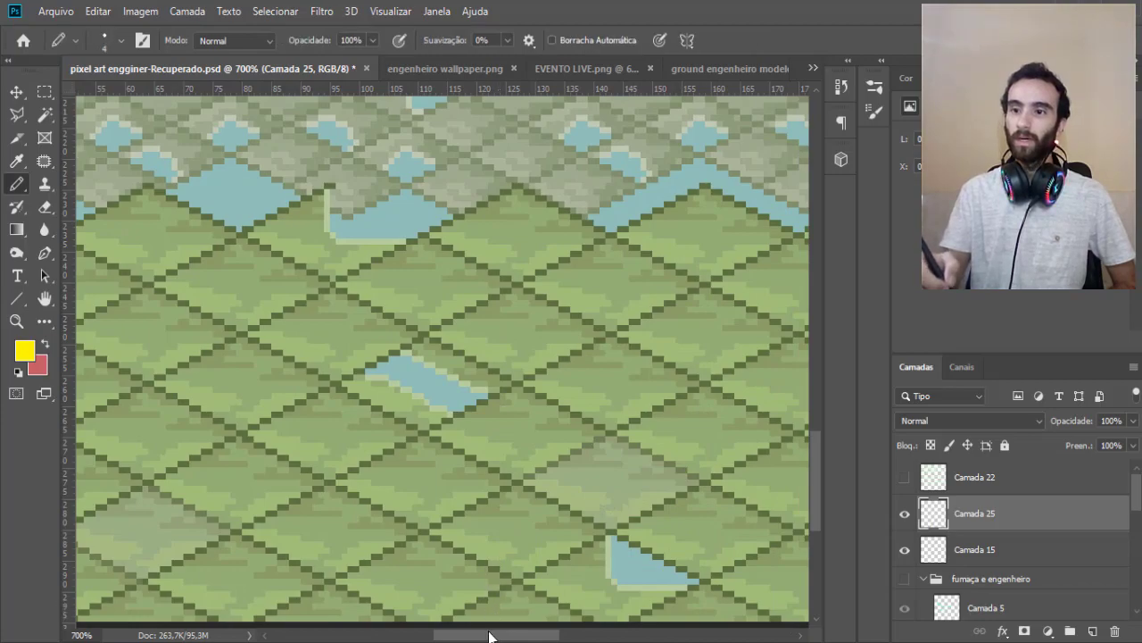
left_click_drag(497, 635, 423, 630)
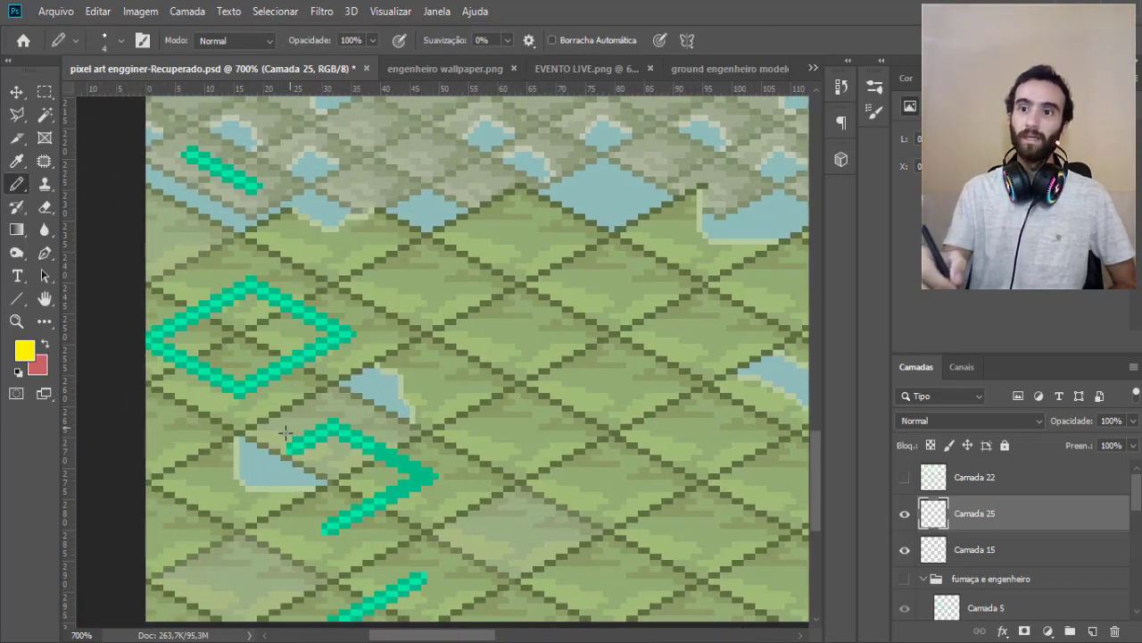
Ring the lower teal chevron in yellow and switch to ground engenheiro modelo.jpg.
mouse_move(251, 444)
left_mouse_down()
mouse_move(348, 382)
mouse_move(455, 473)
mouse_move(379, 536)
mouse_move(284, 558)
mouse_move(243, 437)
left_mouse_up()
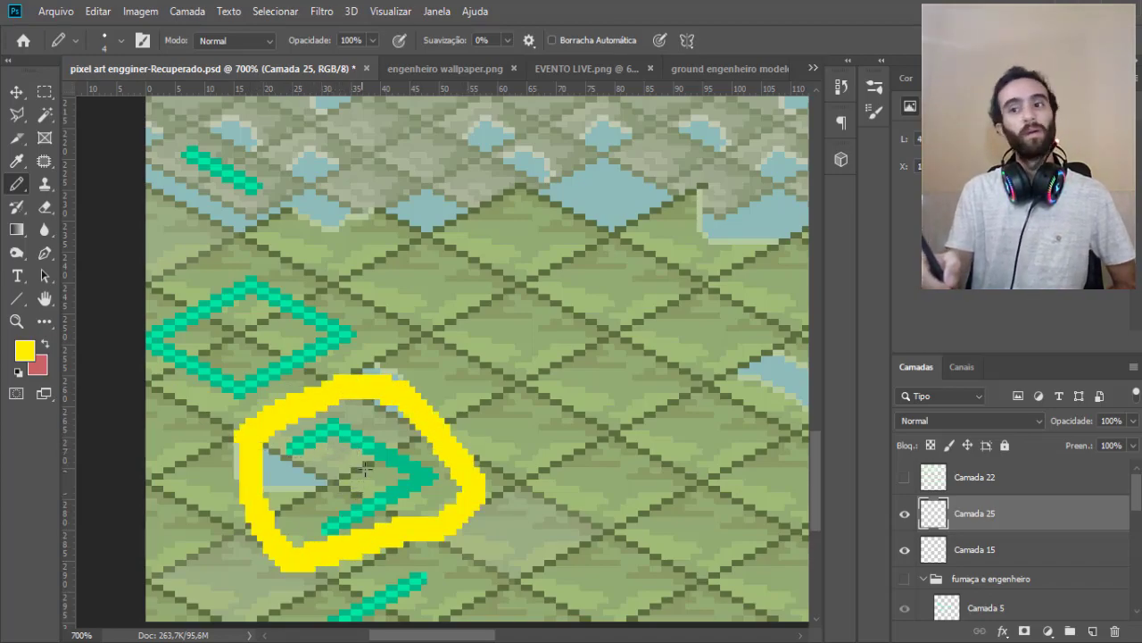
left_click_drag(154, 330, 211, 270)
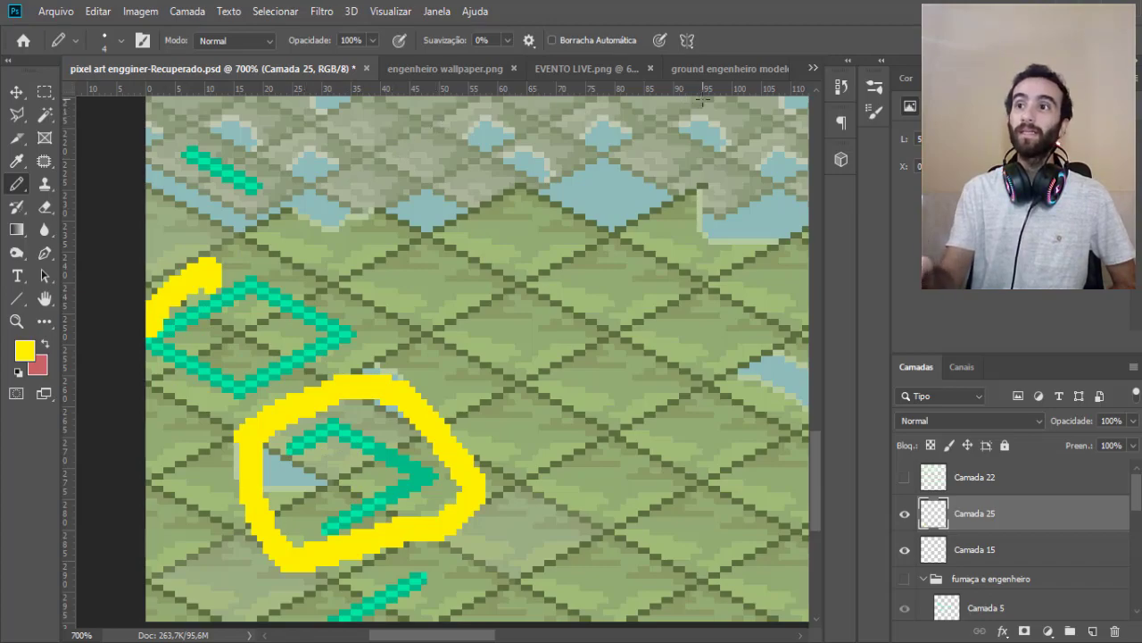
left_click(717, 71)
Zoom in on the reference robot, add a short yellow stroke, then zoom out to 100%.
key("z")
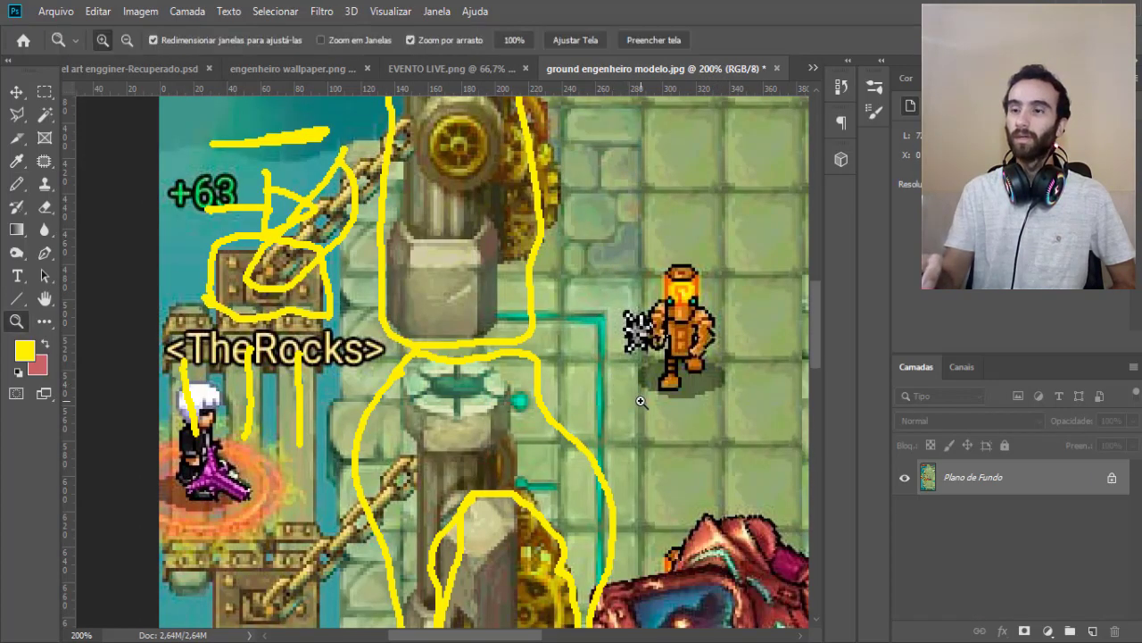
left_click(639, 404)
mouse_move(540, 478)
left_mouse_down()
mouse_move(546, 400)
mouse_move(616, 404)
mouse_move(594, 571)
mouse_move(495, 259)
mouse_move(596, 306)
left_mouse_up()
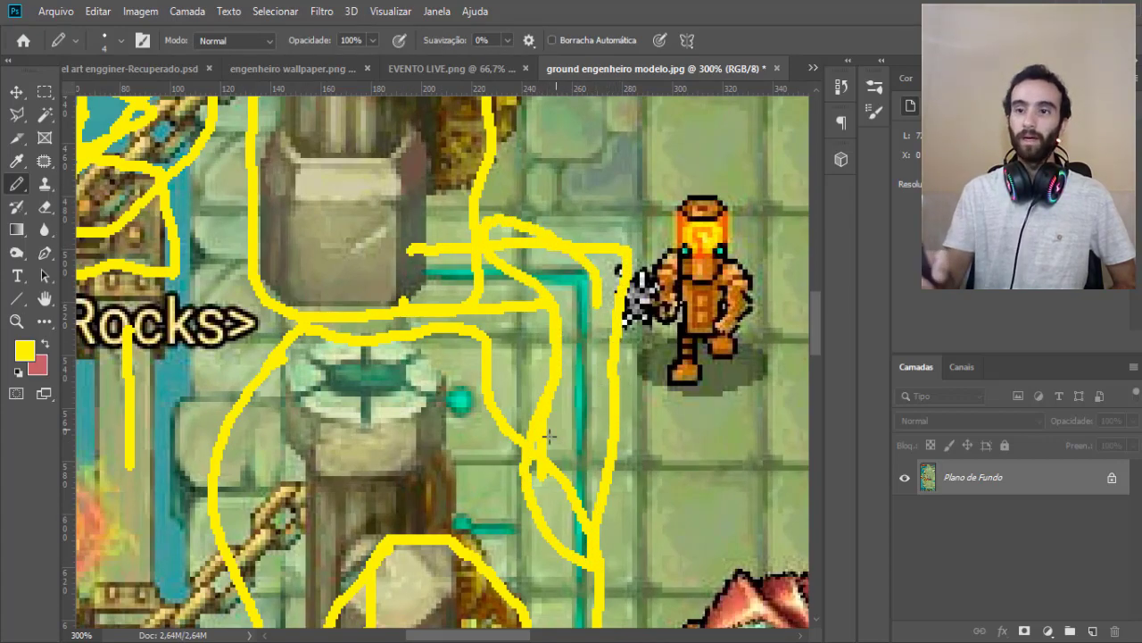
left_click_drag(487, 637, 571, 635)
key("z")
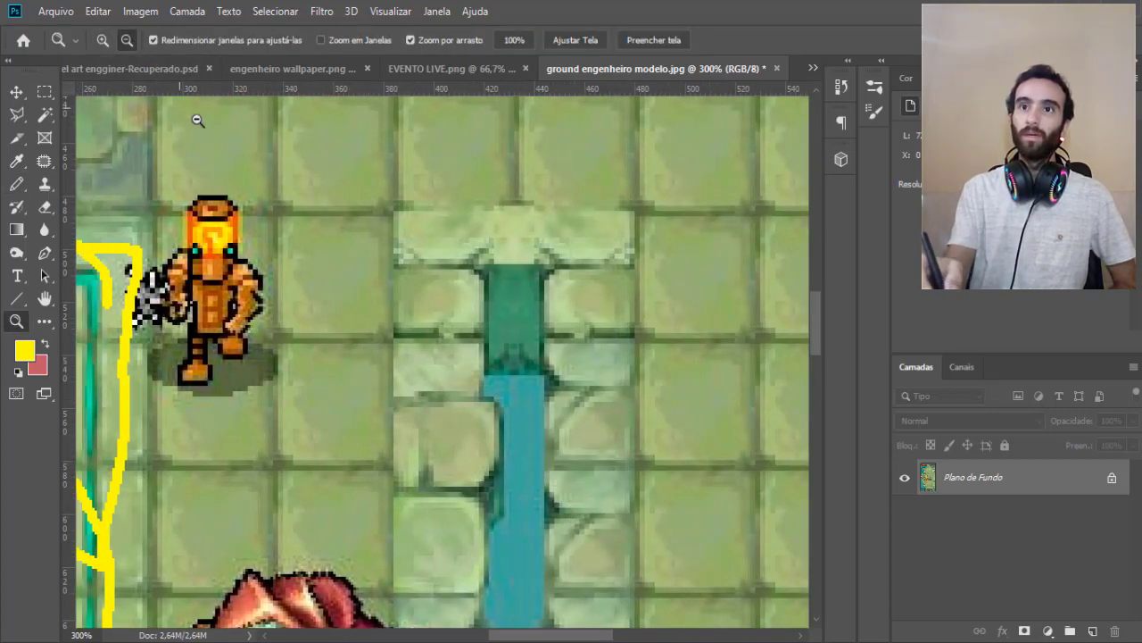
left_click(194, 115, "alt")
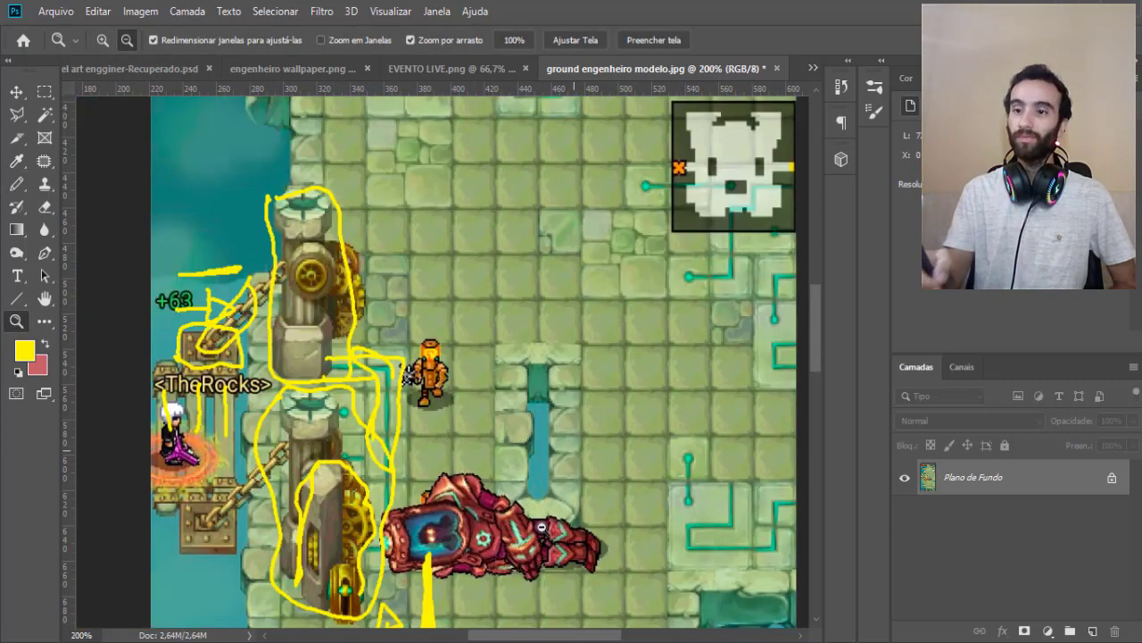
left_click(541, 527, "alt")
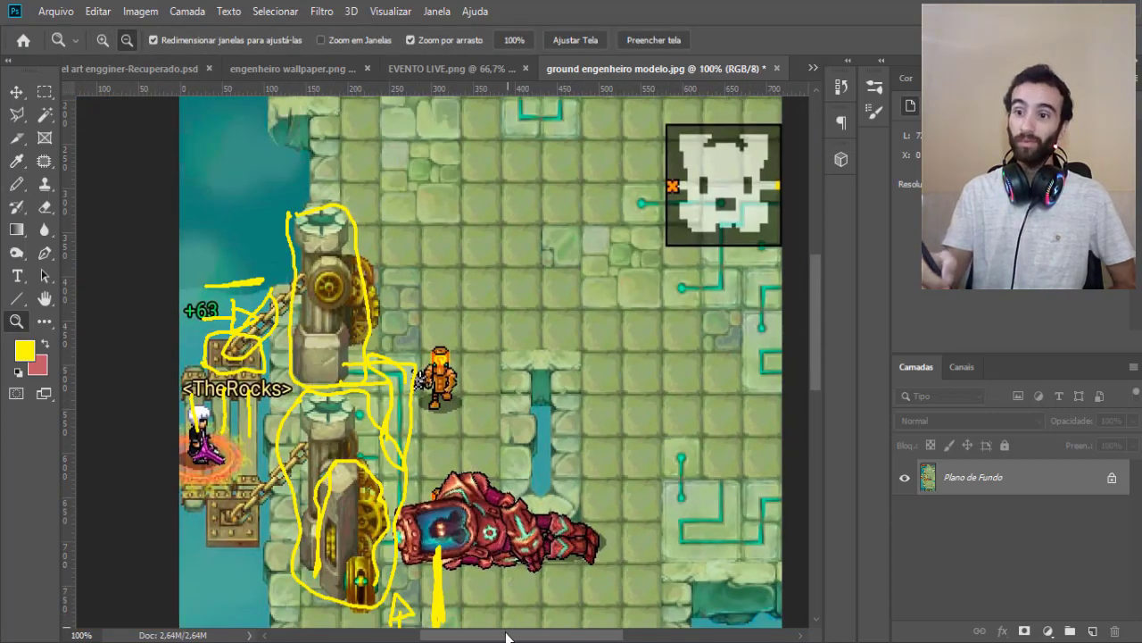
left_click_drag(505, 636, 530, 635)
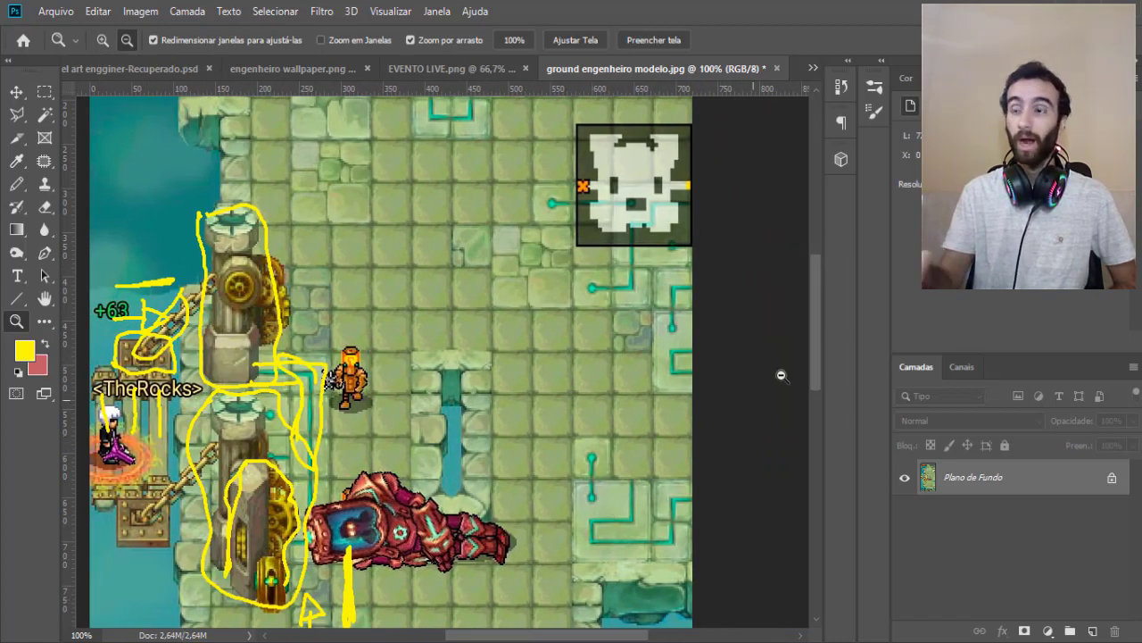
left_click_drag(811, 348, 812, 392)
Circle the water channel, the water pool and the crystal character in yellow.
key("b")
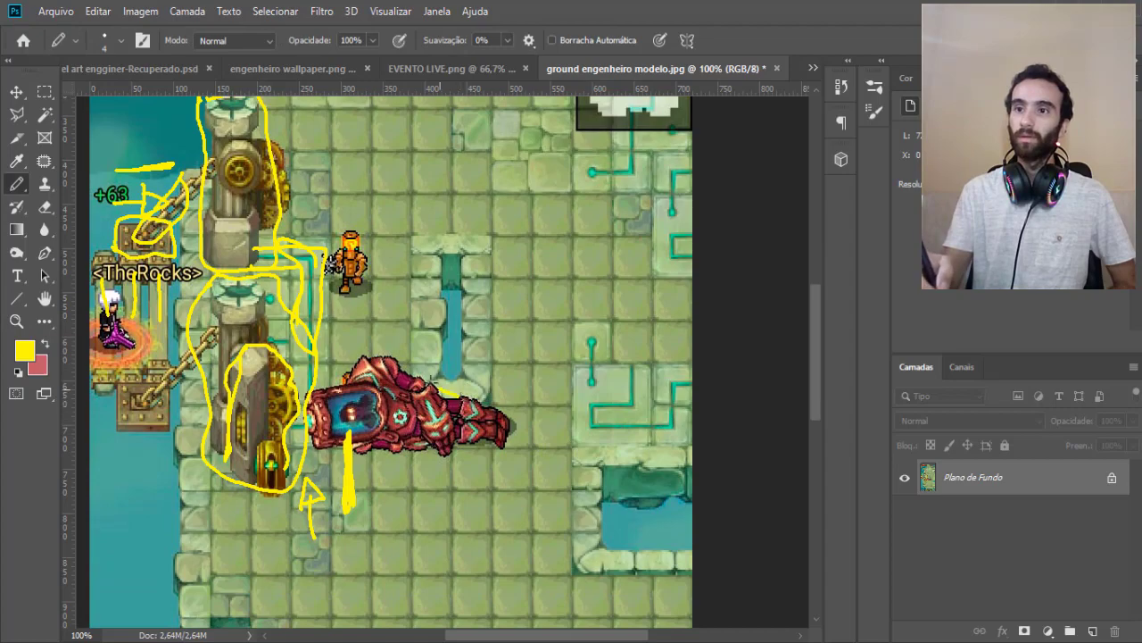
mouse_move(436, 389)
left_mouse_down()
mouse_move(457, 223)
mouse_move(442, 400)
left_mouse_up()
left_click_drag(606, 432, 621, 566)
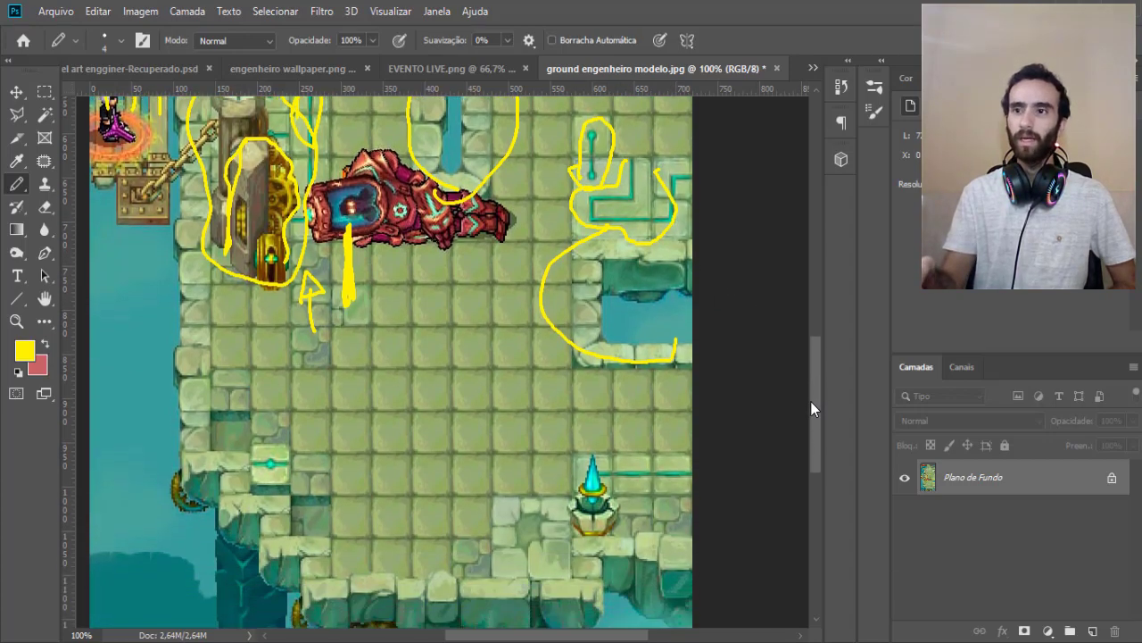
left_click_drag(812, 355, 811, 410)
left_click_drag(607, 419, 614, 504)
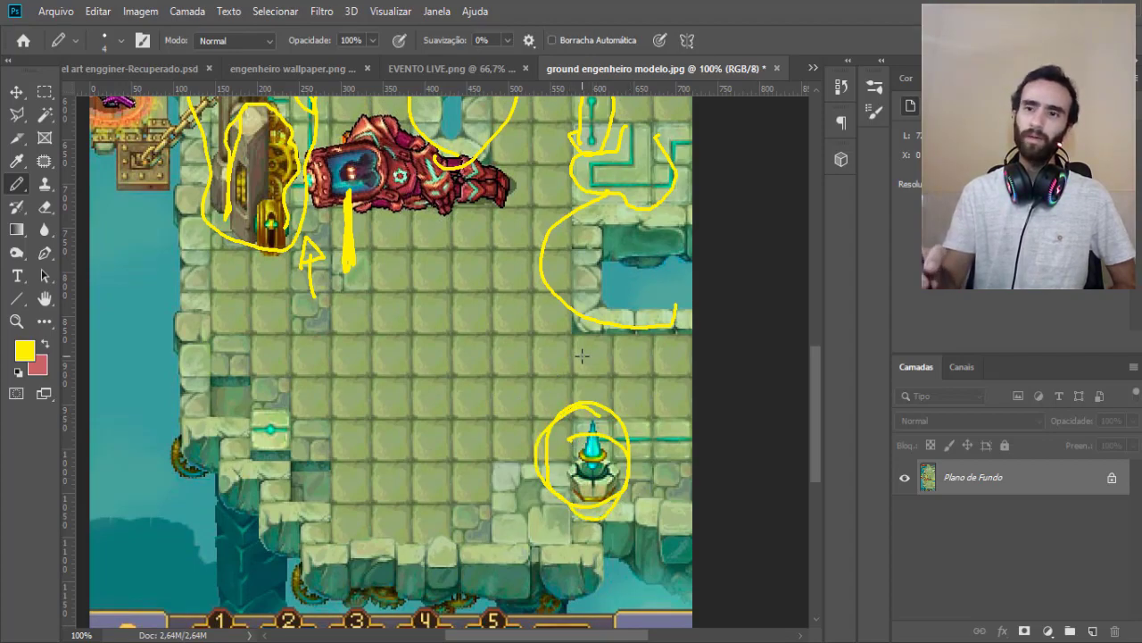
Undo the eraser mistake, redraw the crystal circle, and return to the robot scene.
key("e")
left_click_drag(609, 390, 575, 528)
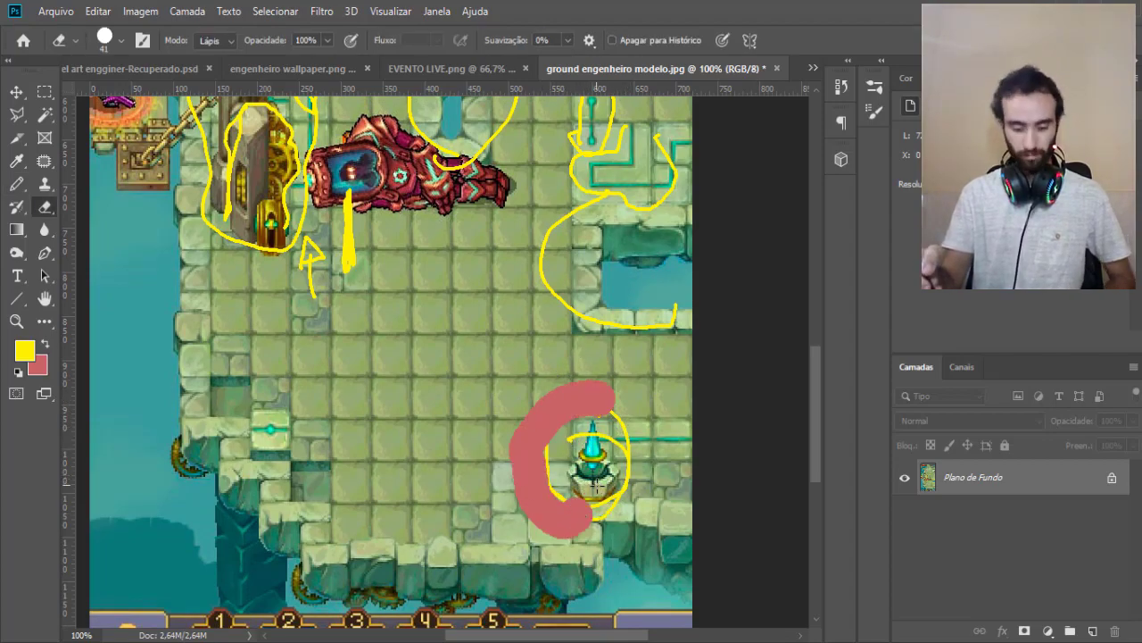
key("ctrl+z")
key("ctrl+z")
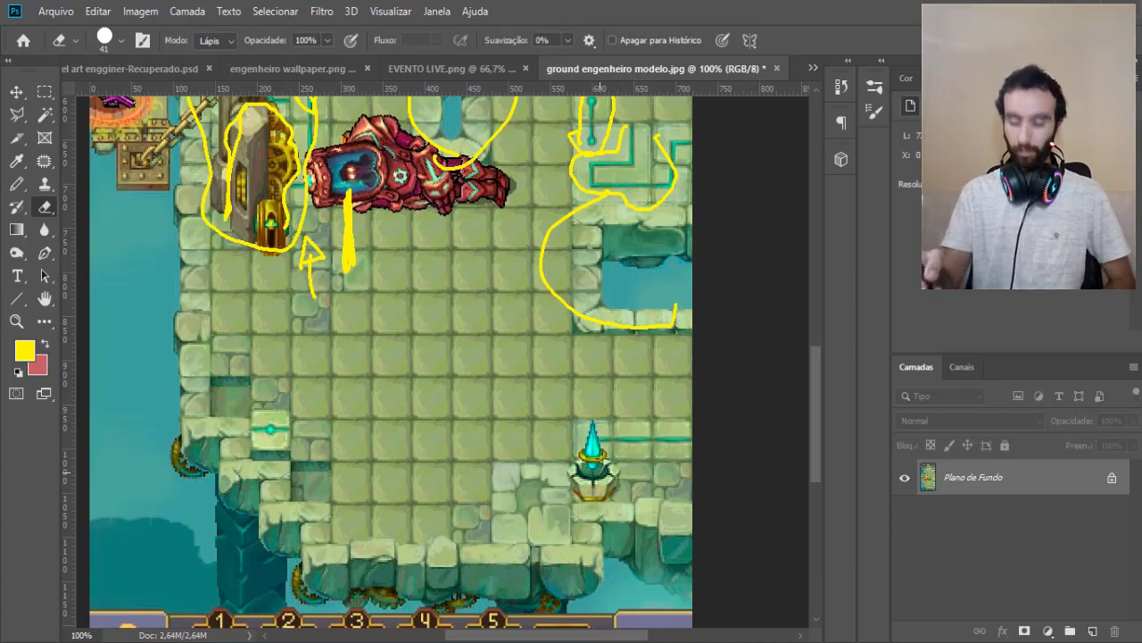
key("b")
left_click_drag(592, 425, 551, 475)
left_click_drag(628, 425, 589, 425)
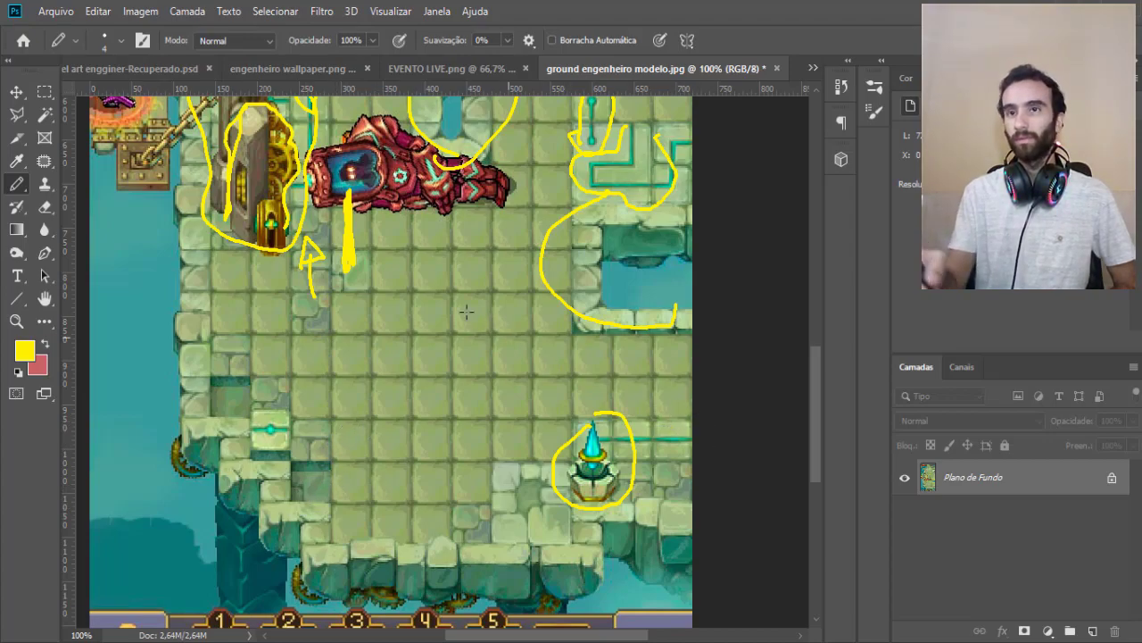
left_click(132, 66)
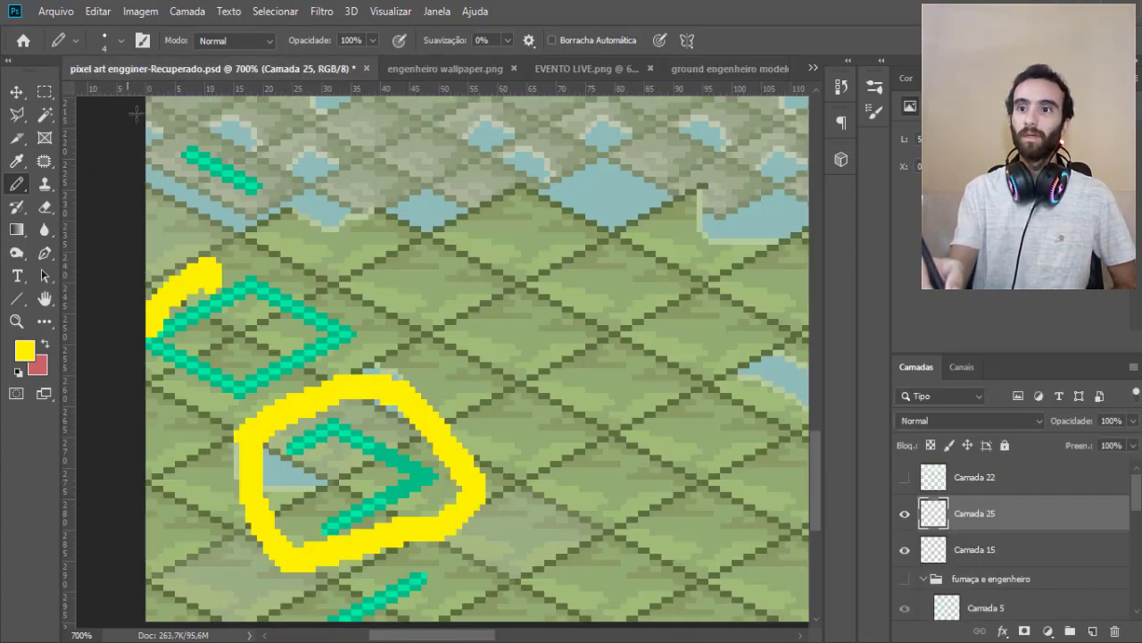
Erase the old yellow circle marks and stroke from the robot scene's ground.
key("e")
left_click_drag(482, 446, 357, 545)
left_click_drag(268, 536, 379, 435)
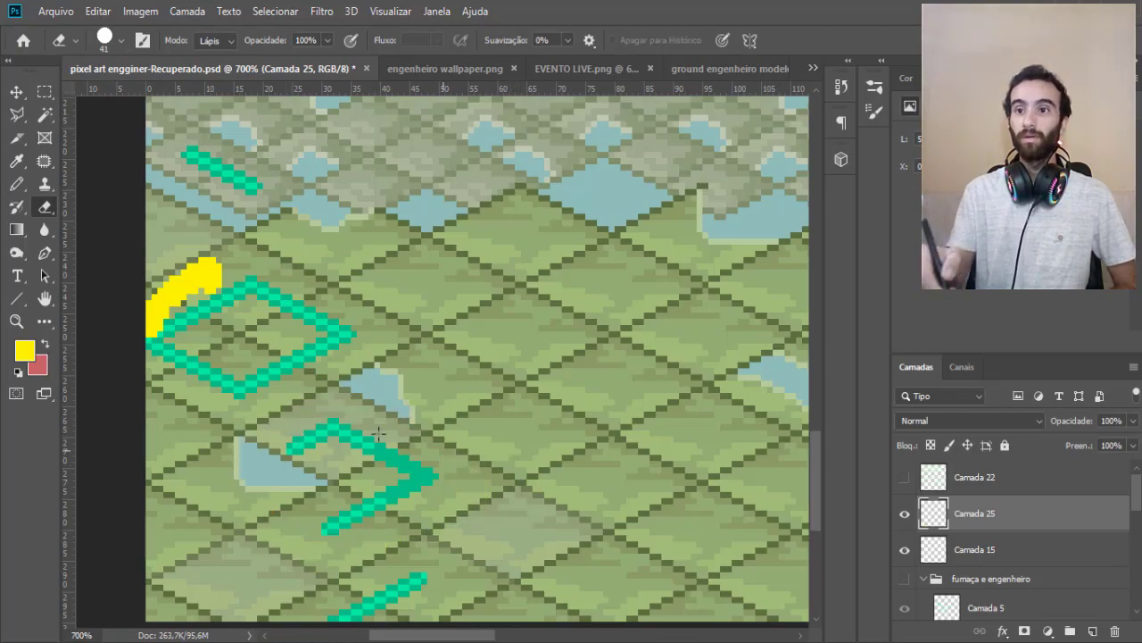
left_click_drag(169, 321, 201, 278)
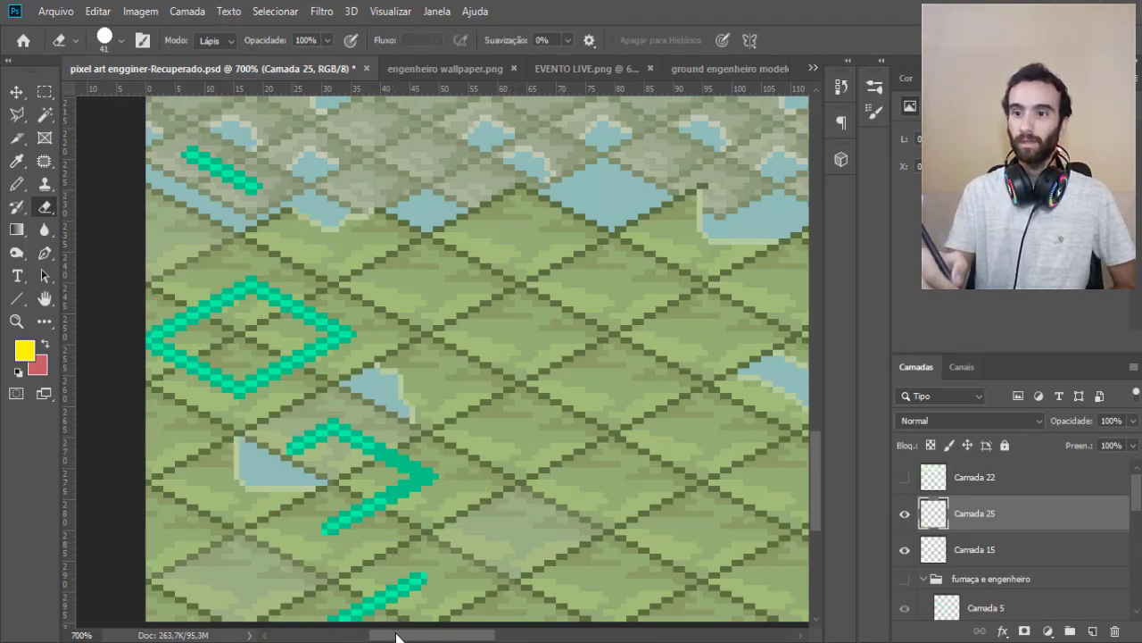
mouse_move(396, 636)
left_mouse_down()
mouse_move(604, 639)
mouse_move(458, 639)
left_mouse_up()
left_click_drag(811, 490, 821, 448)
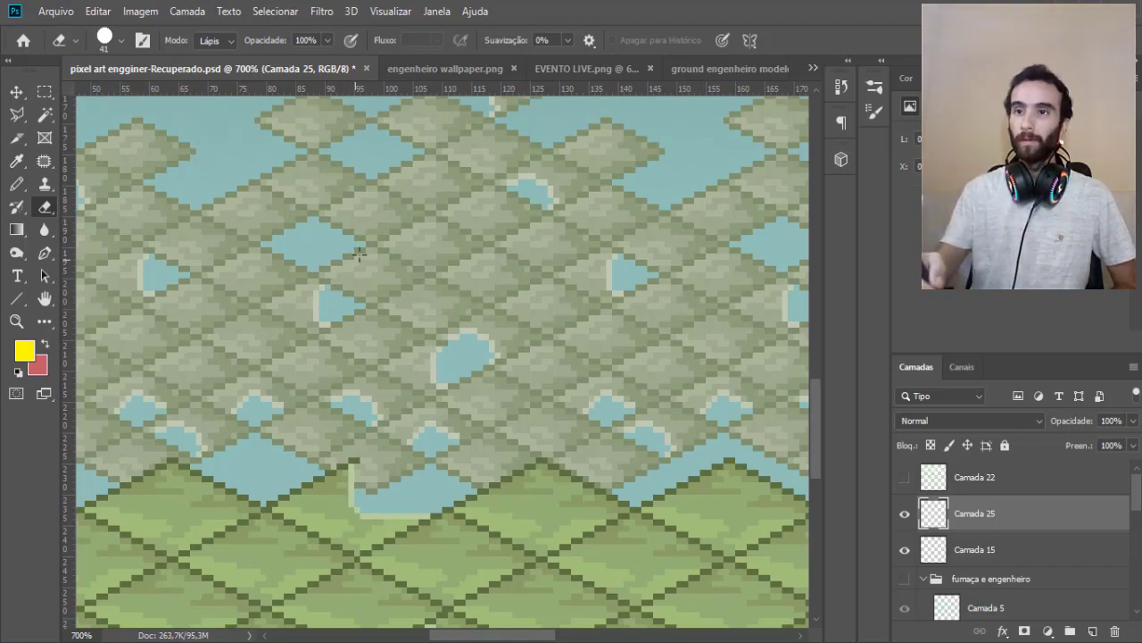
Outline a band of upper tiles in yellow and fill it solid with Paint Bucket.
key("b")
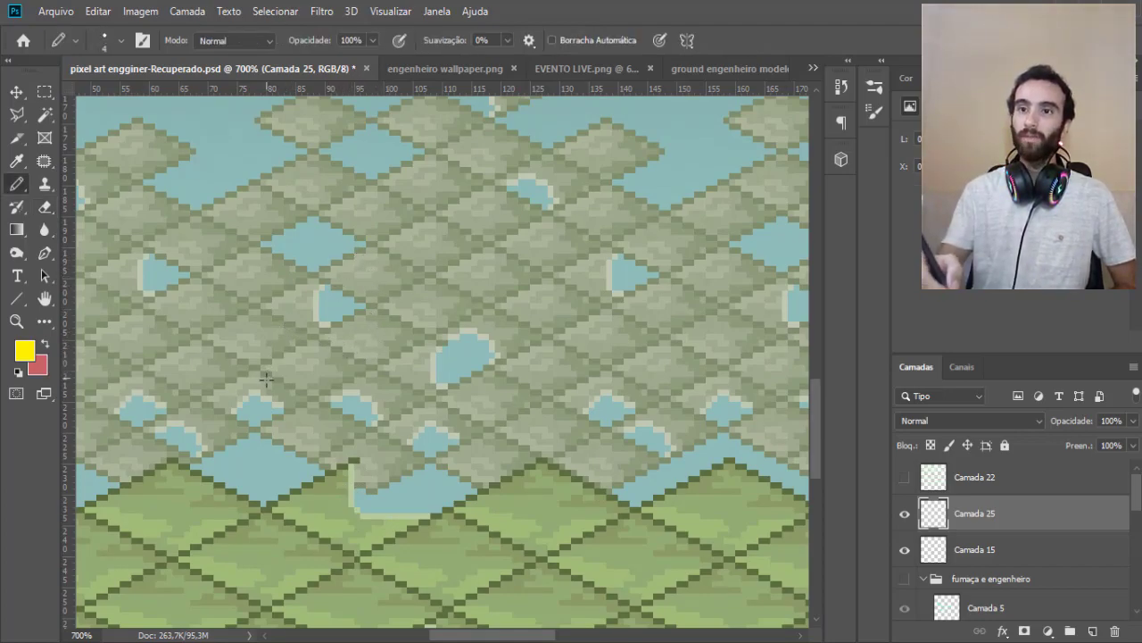
mouse_move(255, 296)
left_mouse_down()
mouse_move(605, 410)
mouse_move(267, 306)
mouse_move(277, 328)
left_mouse_up()
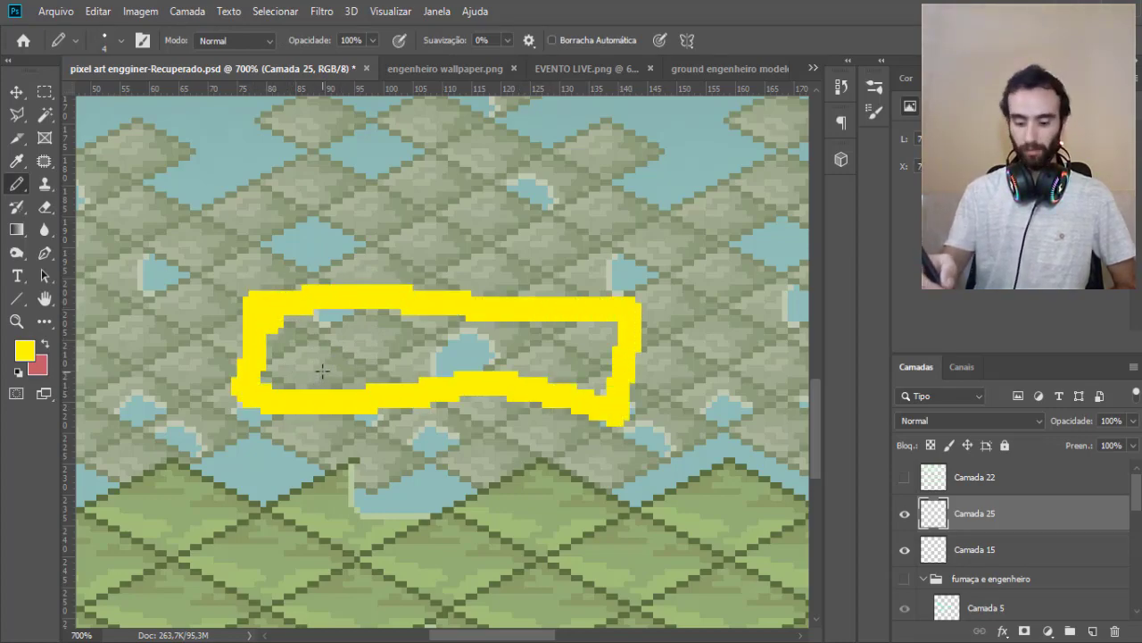
key("g")
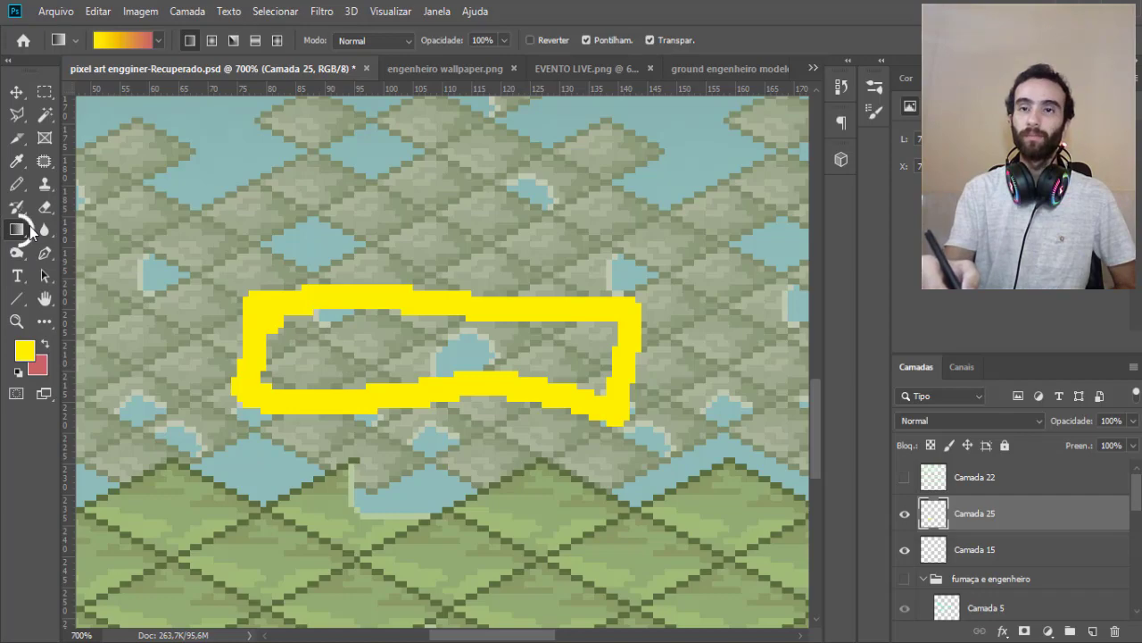
right_click(18, 229)
left_click(89, 242)
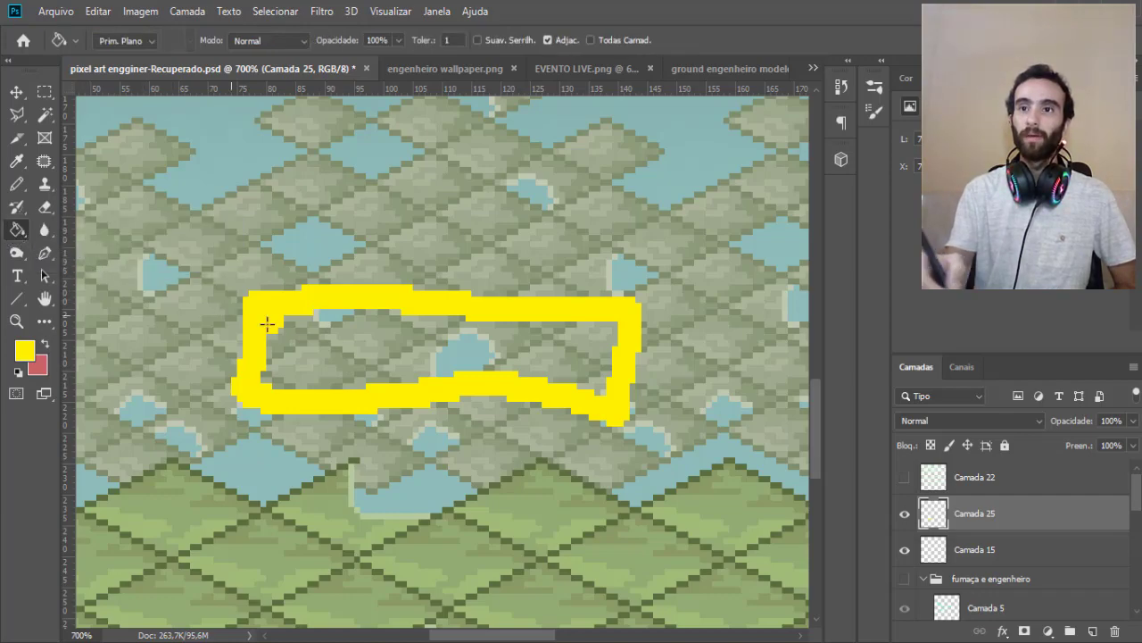
left_click(370, 375)
key("i")
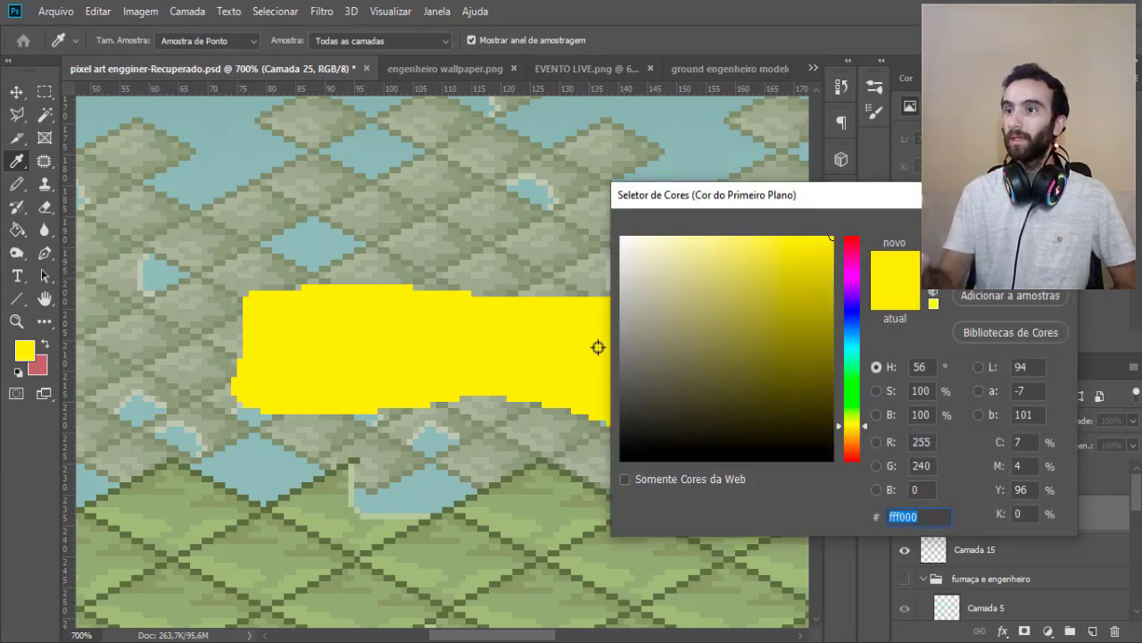
Set the drawing colour to pale yellow e3de89 and try a stroke left of the block.
left_click(720, 257)
left_click_drag(720, 257, 705, 260)
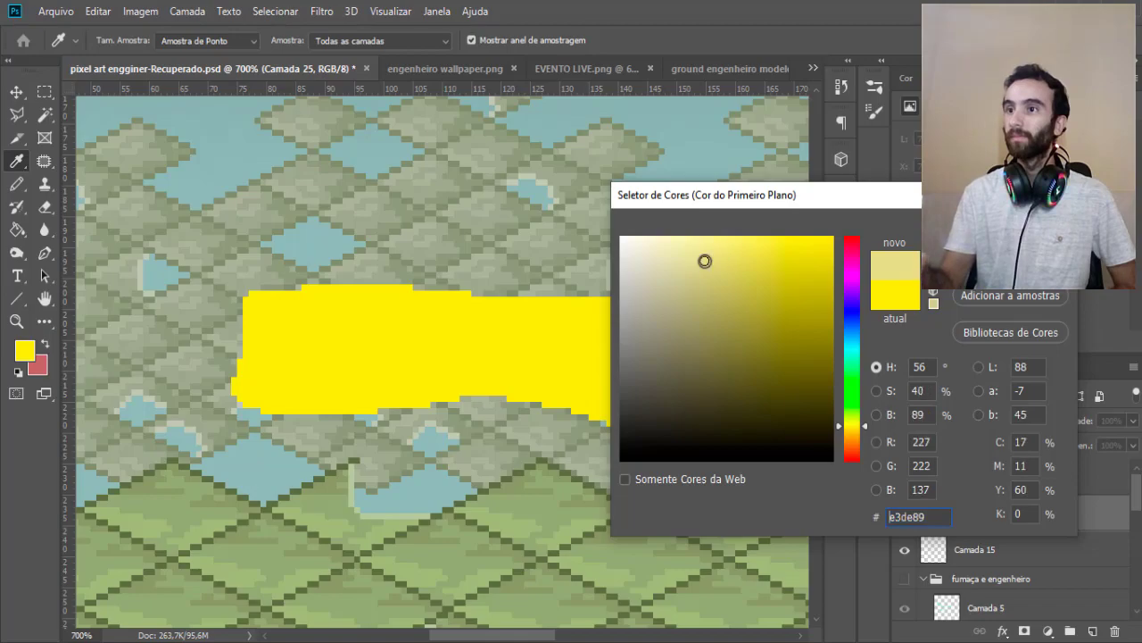
key("Return")
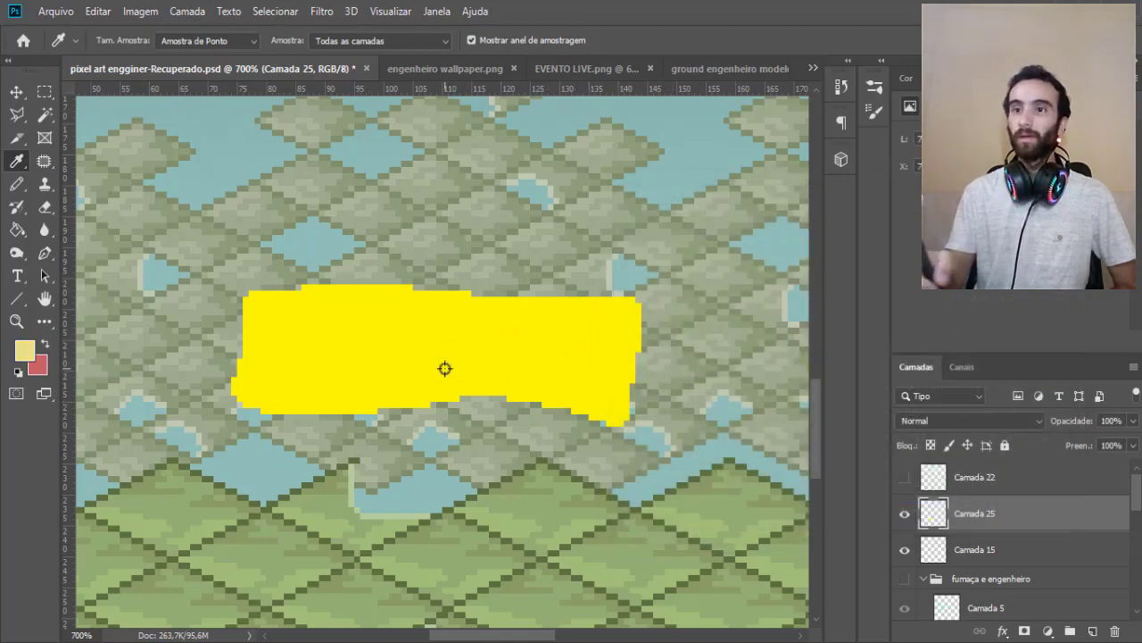
key("b")
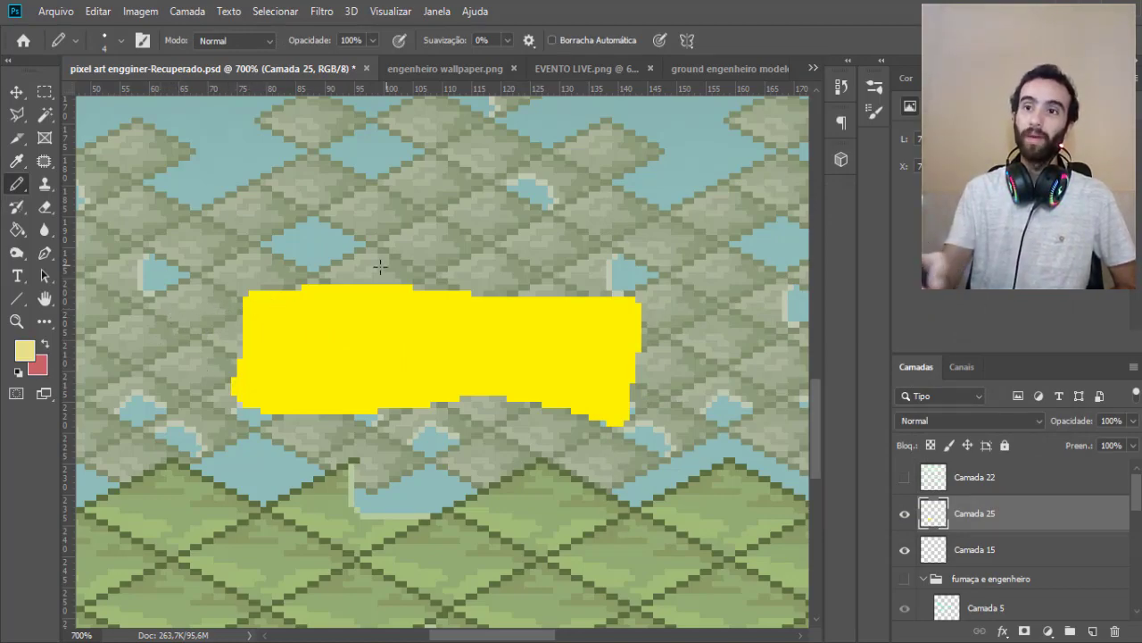
left_click_drag(183, 295, 231, 353)
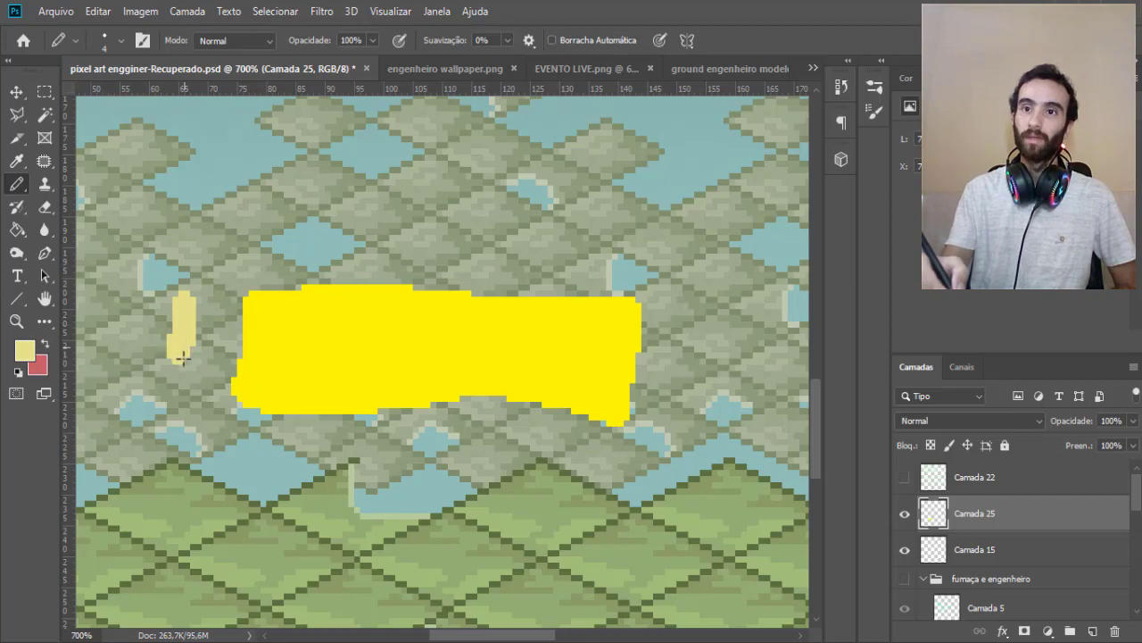
key("e")
key("ctrl+z")
key("ctrl+z")
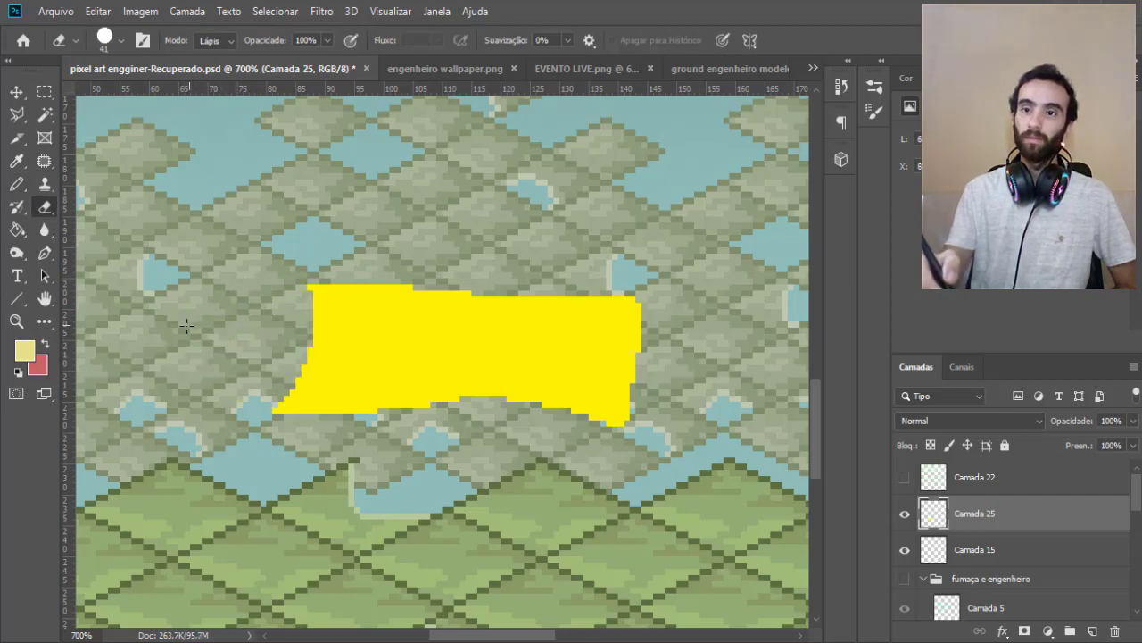
key("ctrl+shift+z")
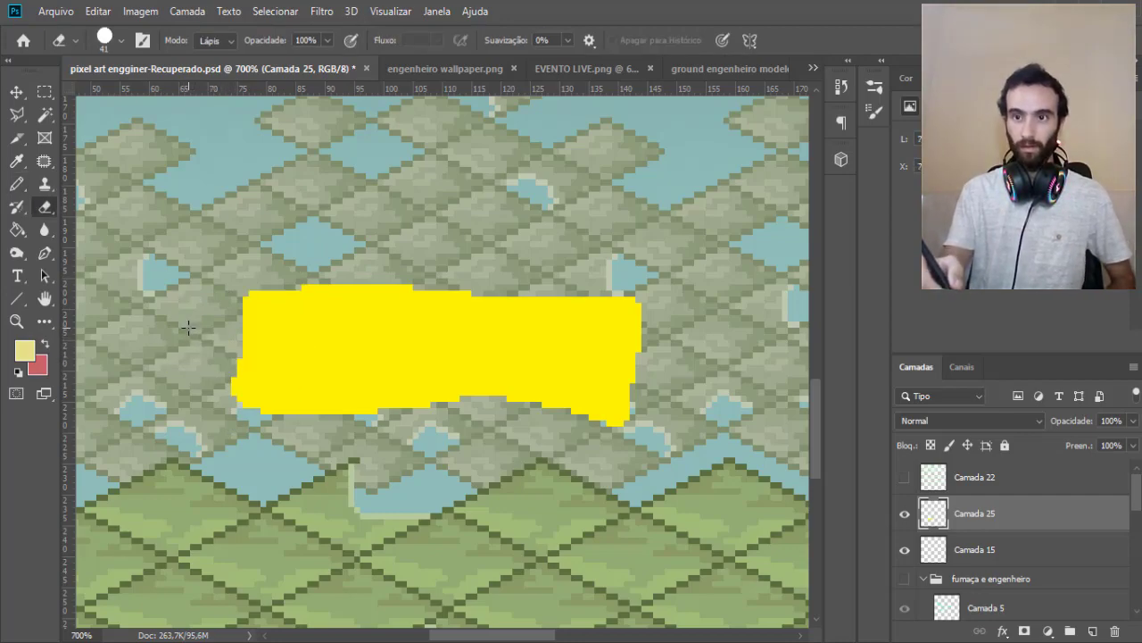
Draw a pale-yellow outline across the tiles and fill it with pale yellow.
key("b")
mouse_move(185, 322)
left_mouse_down()
mouse_move(179, 331)
mouse_move(216, 345)
left_mouse_up()
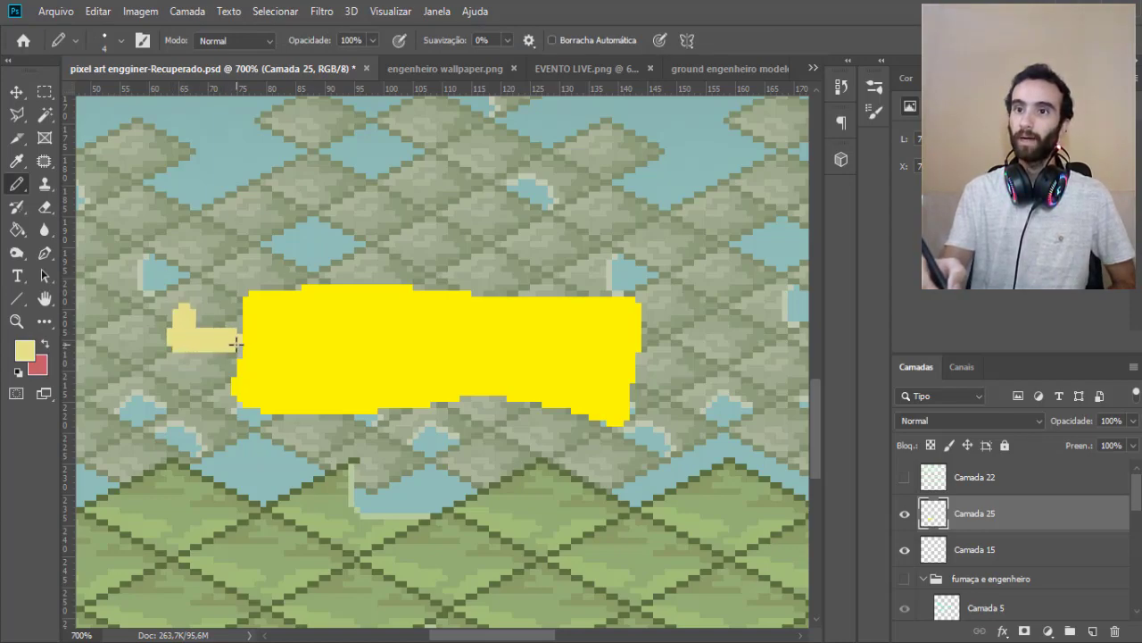
left_click_drag(651, 353, 708, 348)
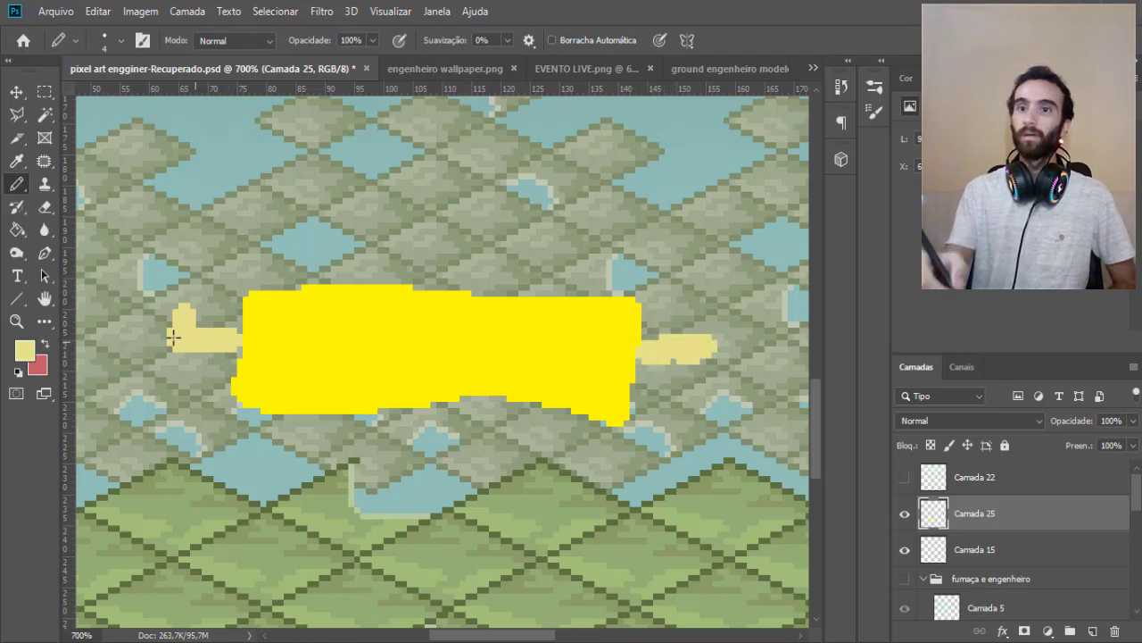
mouse_move(185, 318)
left_mouse_down()
mouse_move(184, 252)
mouse_move(366, 250)
mouse_move(630, 267)
mouse_move(700, 299)
mouse_move(698, 344)
left_mouse_up()
key("g")
left_click(545, 297)
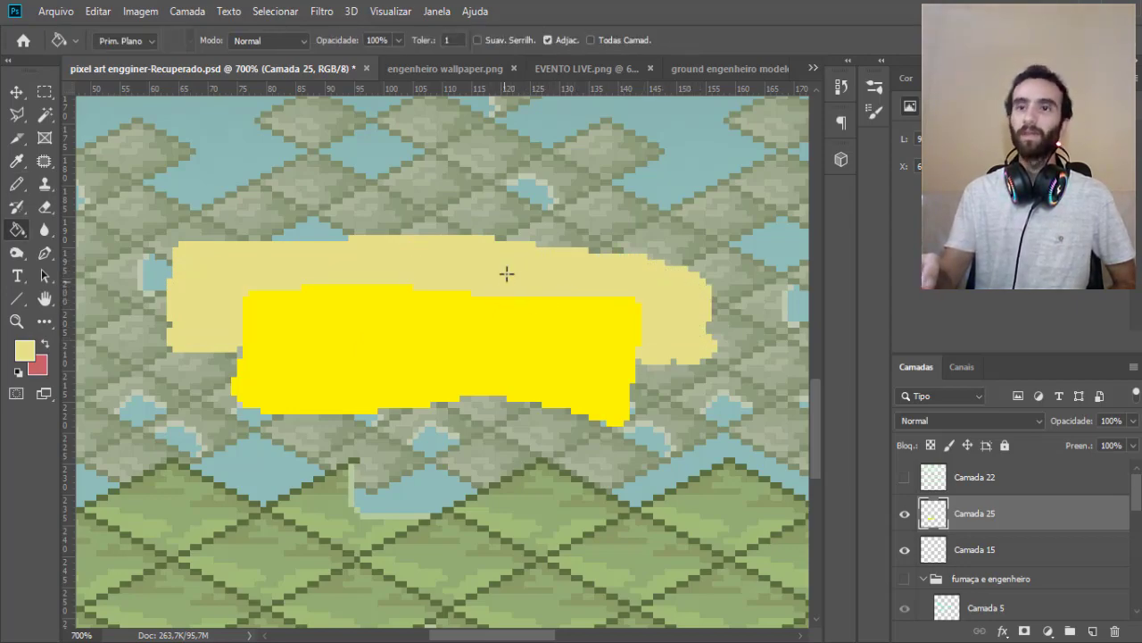
Erase both the pale and bright yellow shapes from the tiled ground.
key("e")
left_click_drag(691, 345, 266, 336)
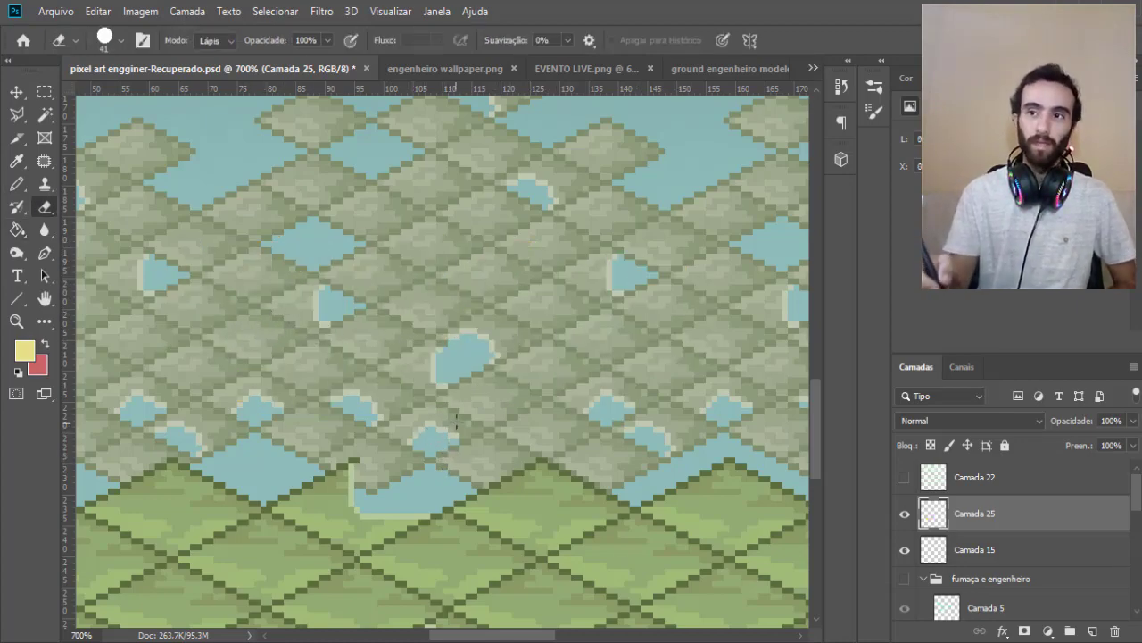
key("b")
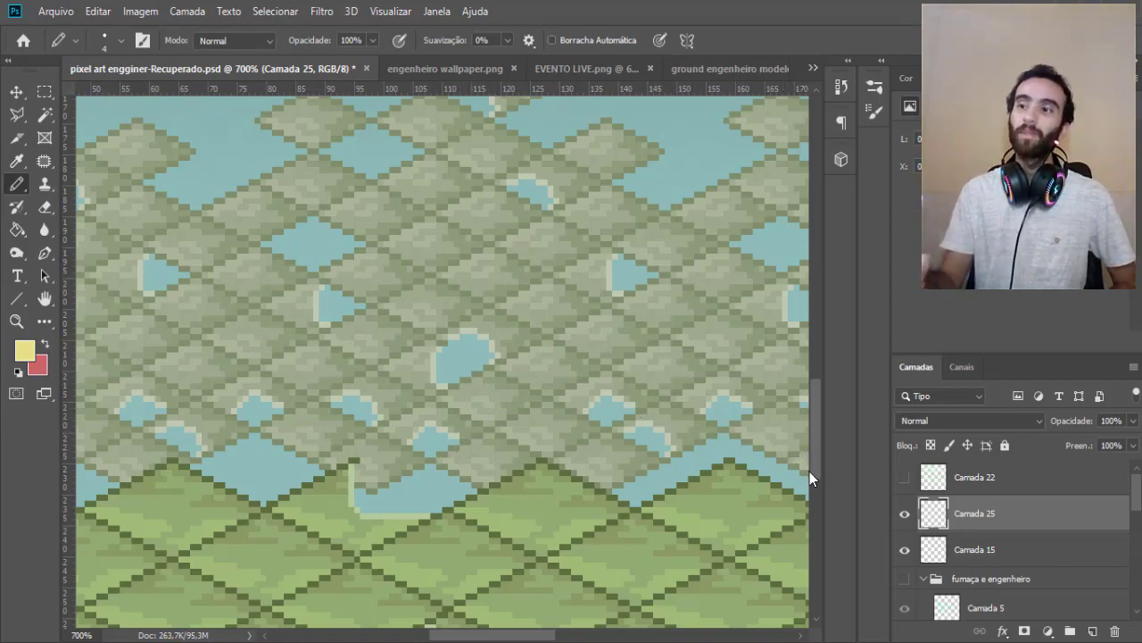
left_click_drag(812, 466, 821, 455)
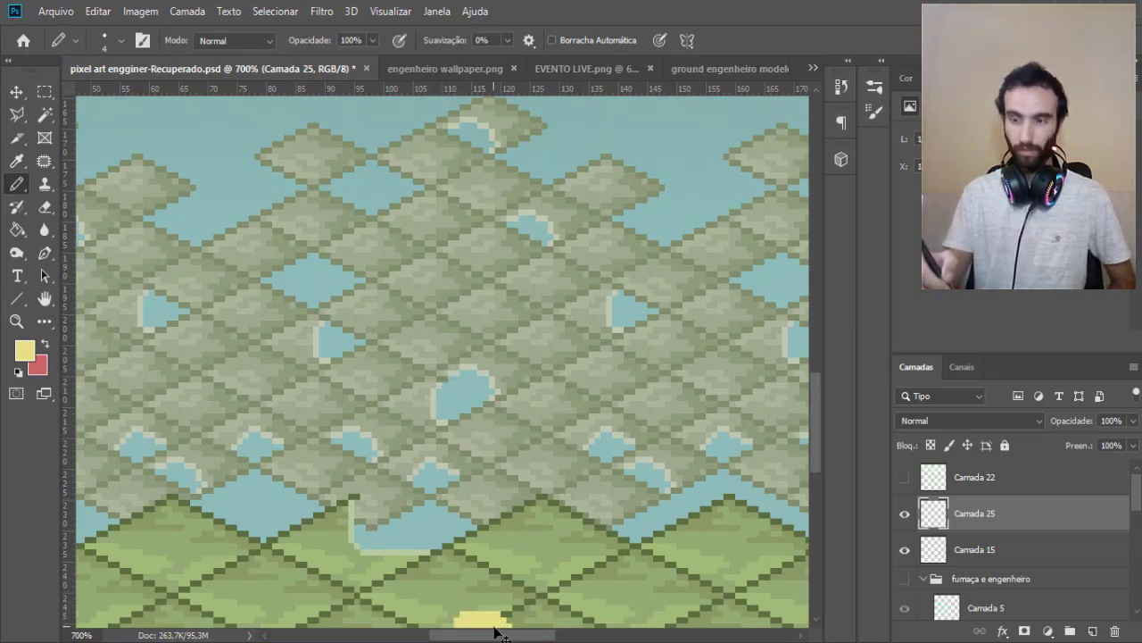
left_click_drag(492, 635, 627, 639)
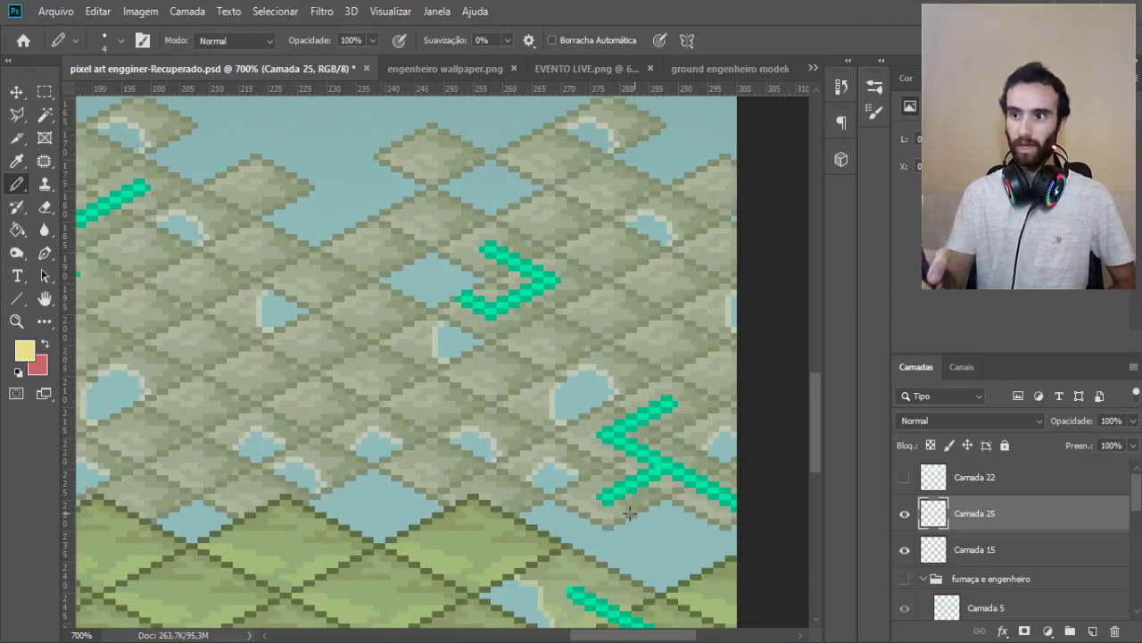
mouse_move(629, 519)
left_mouse_down()
mouse_move(558, 500)
mouse_move(614, 401)
left_mouse_up()
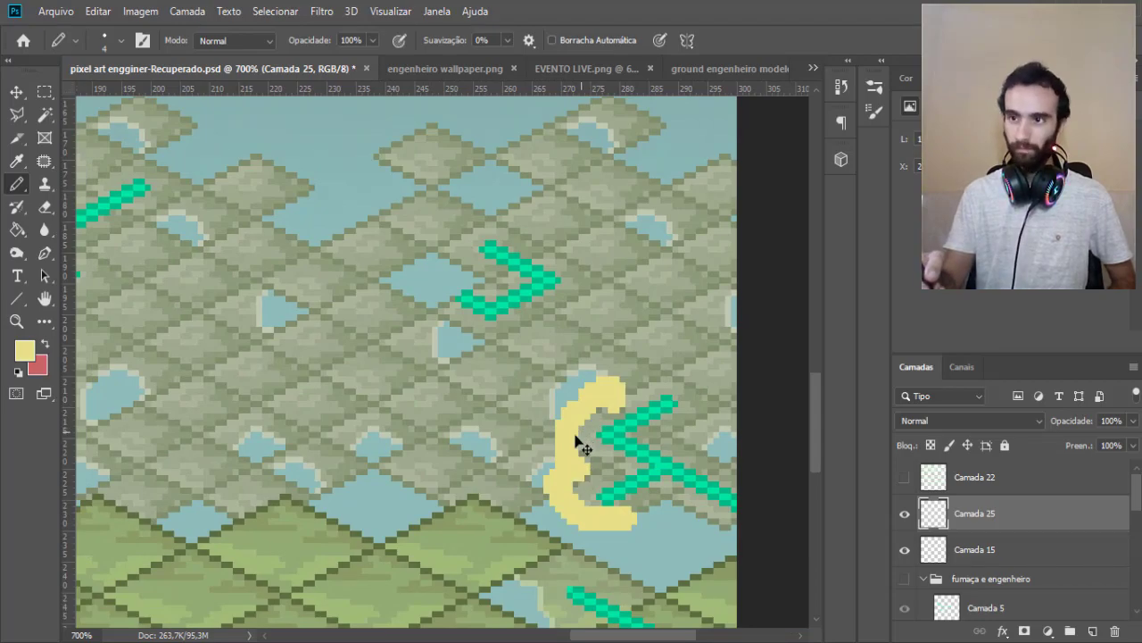
key("ctrl+z")
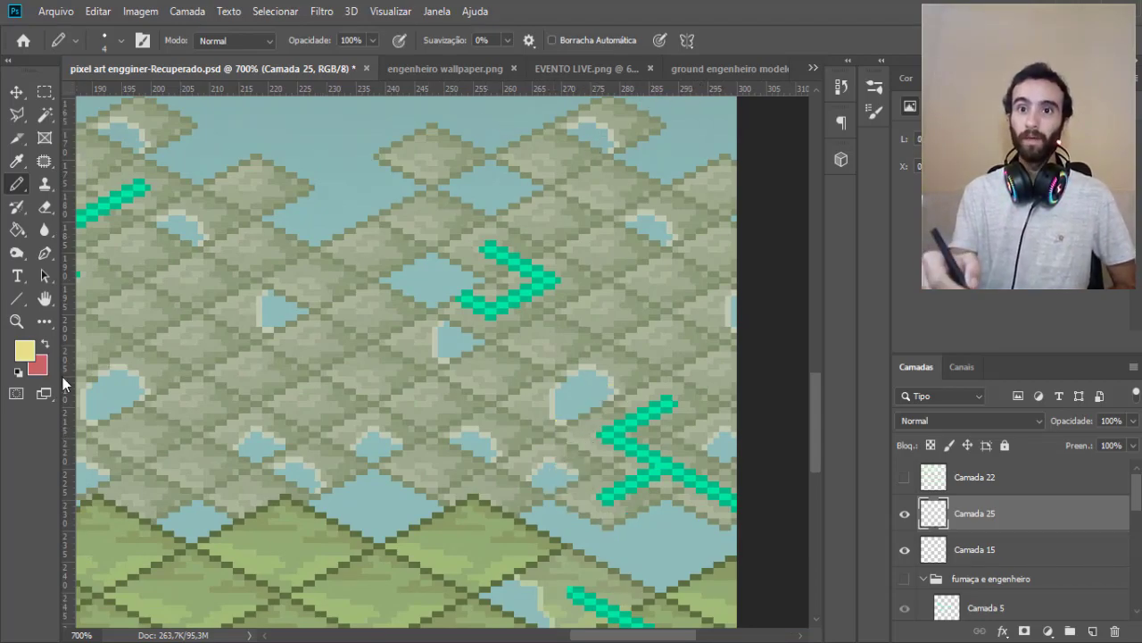
key("z")
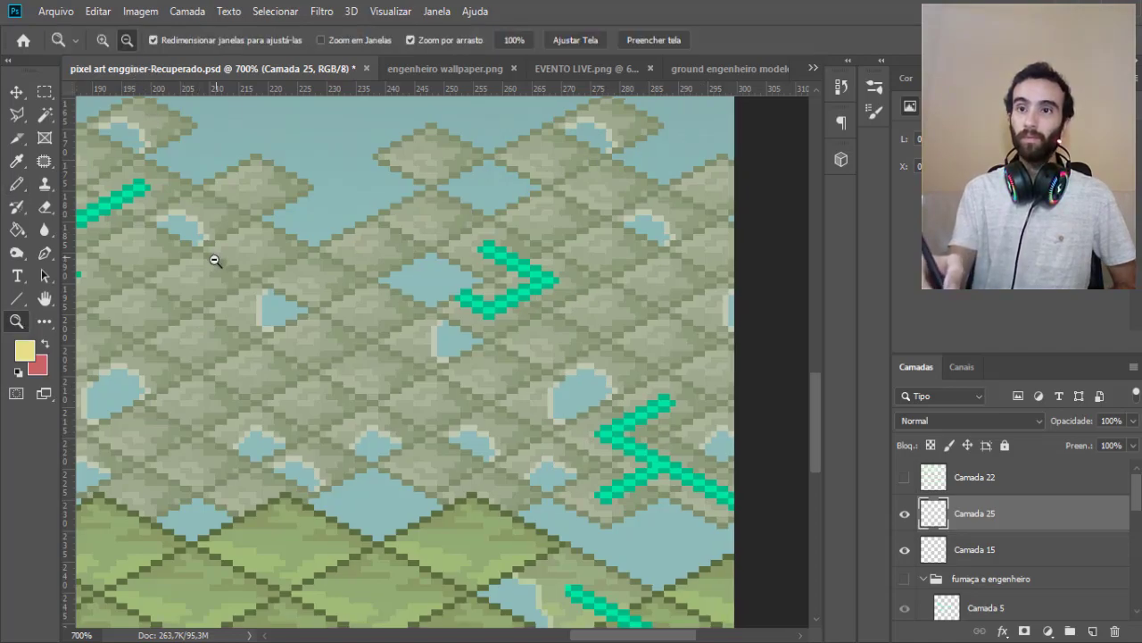
Zoom out to 200% and scroll up to frame the sky, floating rocks and tiled ground.
left_click(211, 256, "alt")
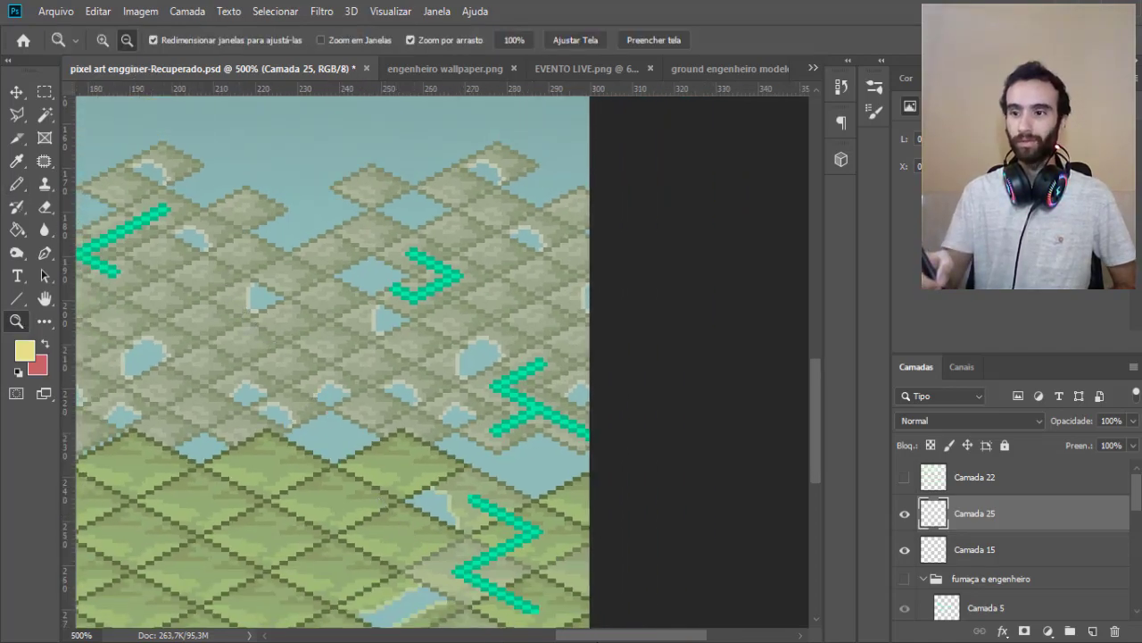
left_click_drag(601, 640, 525, 634)
left_click(500, 535, "alt")
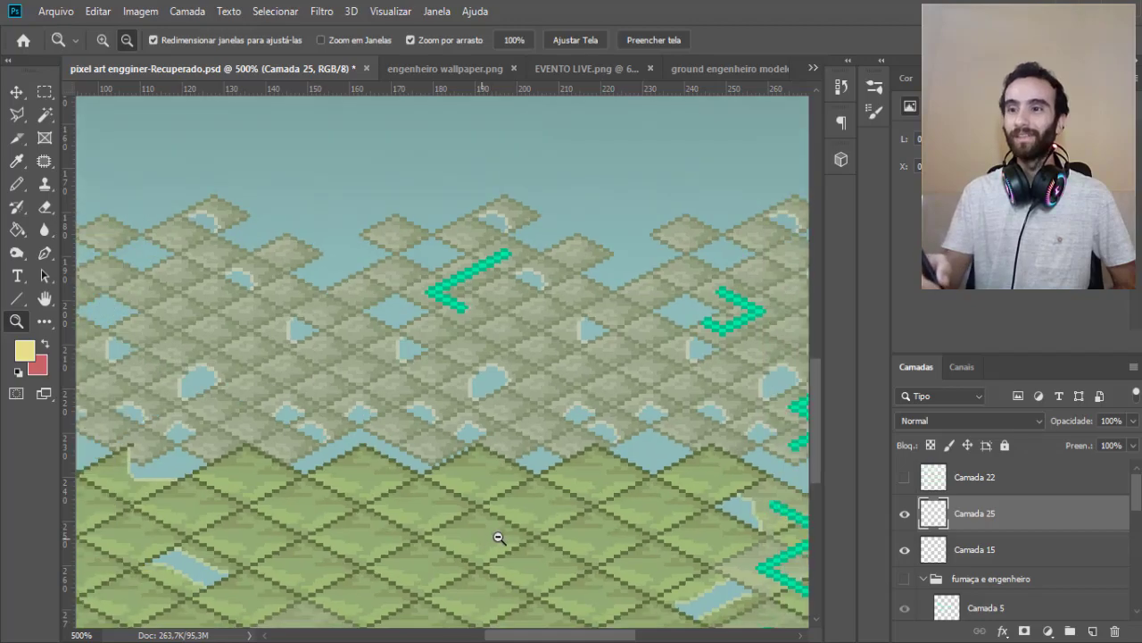
scroll(807, 393, "down", 3)
scroll(812, 401, "down", 1)
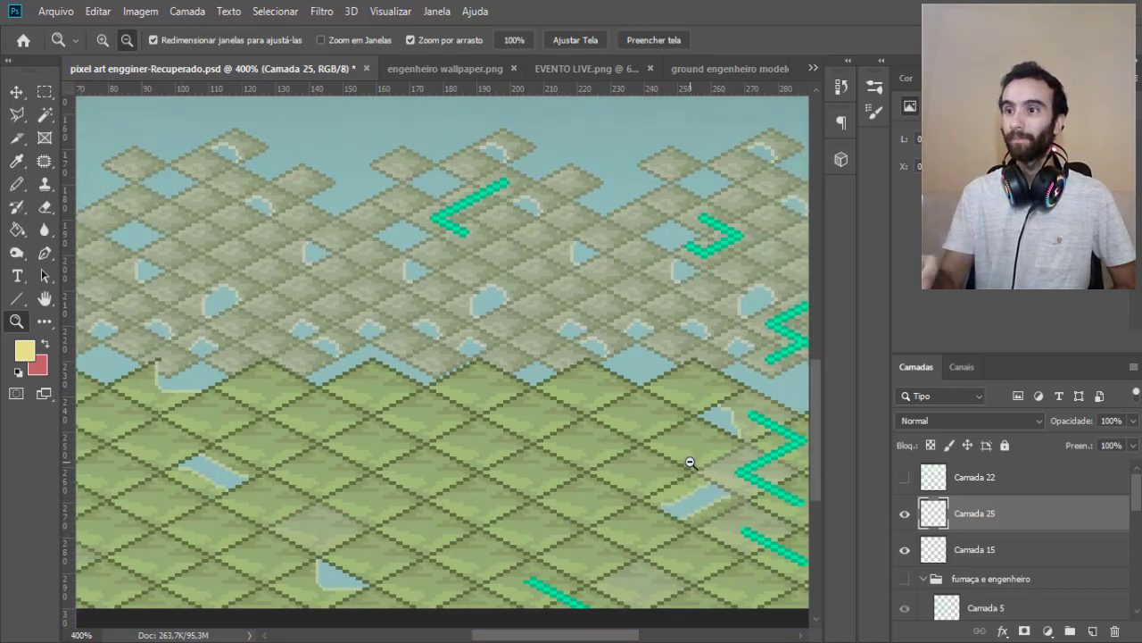
left_click(708, 497, "alt")
left_click(552, 537, "alt")
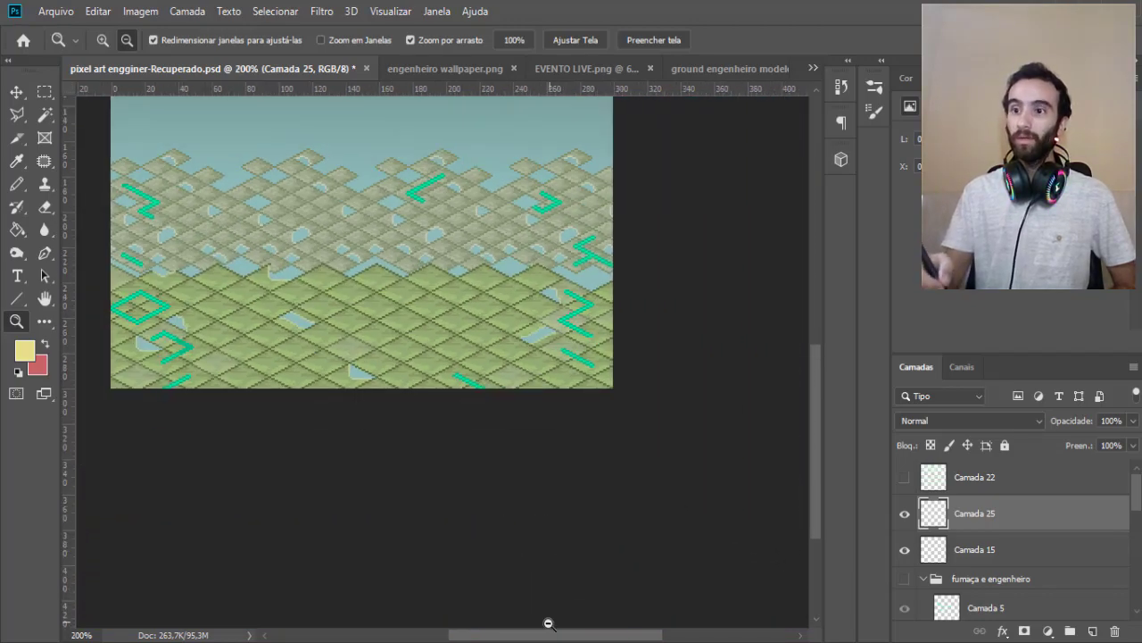
left_click_drag(816, 472, 808, 386)
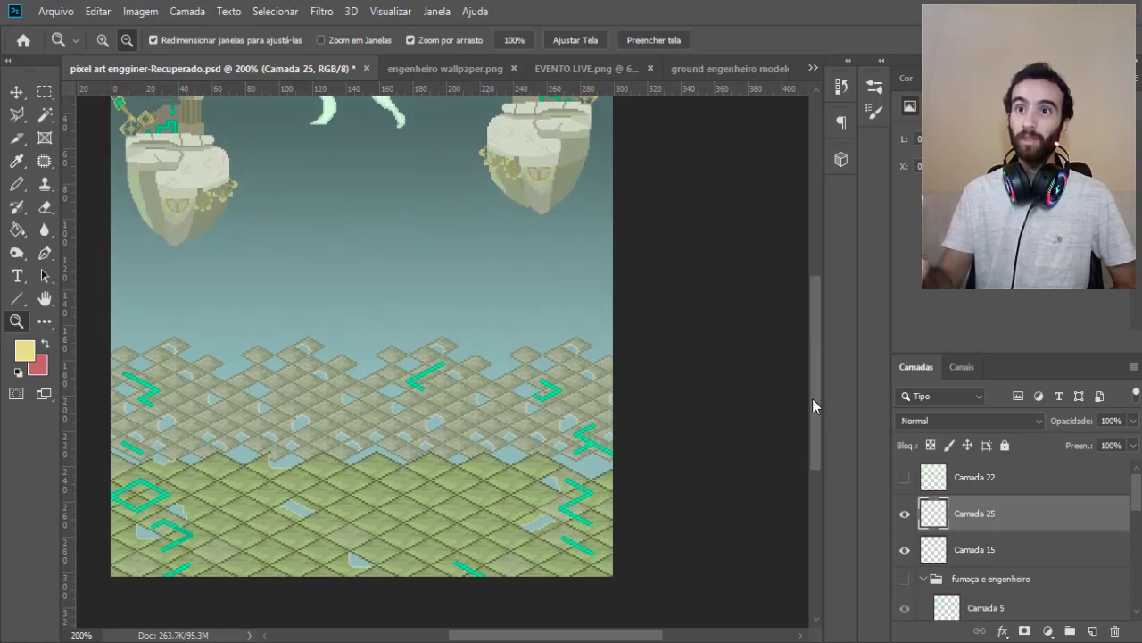
left_click_drag(524, 635, 502, 634)
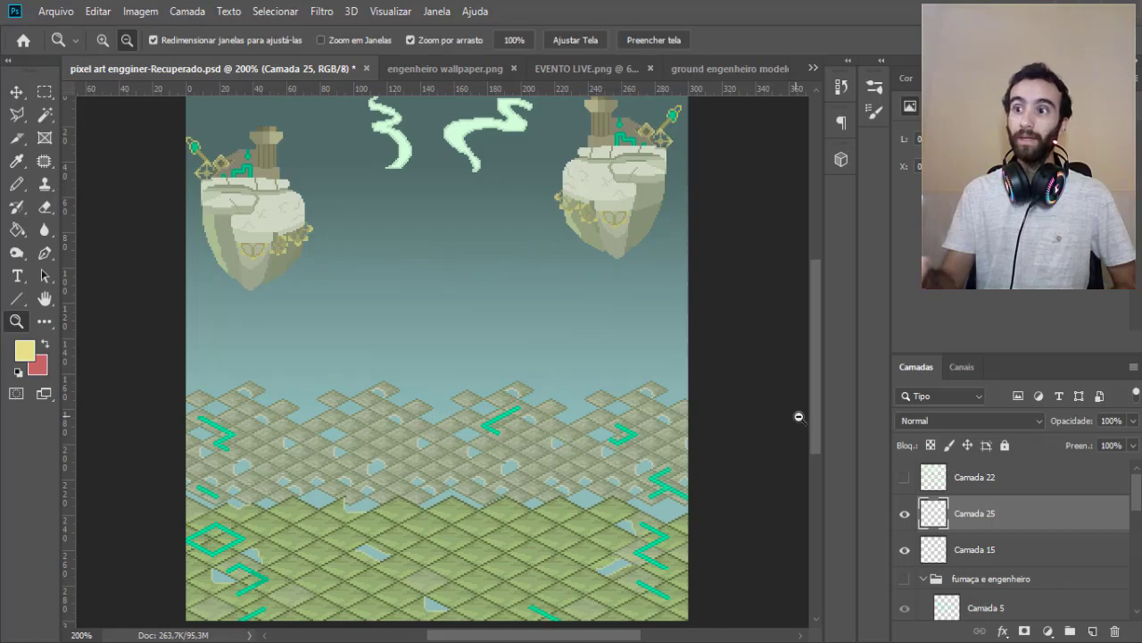
mouse_move(811, 438)
left_mouse_down()
mouse_move(817, 415)
mouse_move(814, 430)
left_mouse_up()
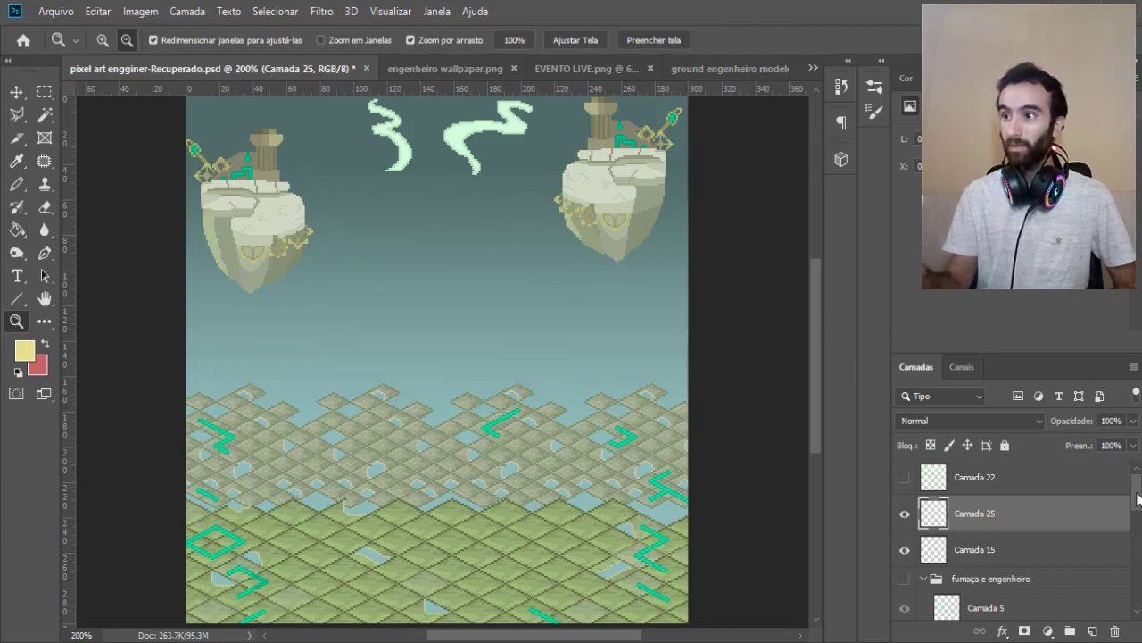
left_click_drag(1137, 500, 1133, 558)
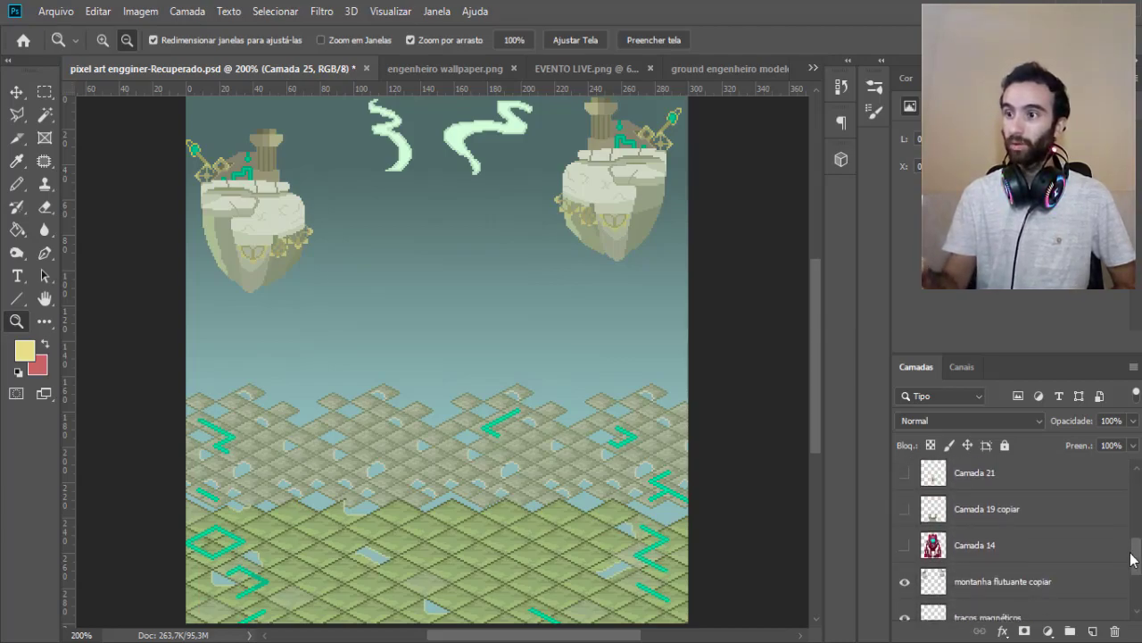
Turn on visibility for Camada 14 and the 'fumaça e engenheiro' group.
left_click(906, 546)
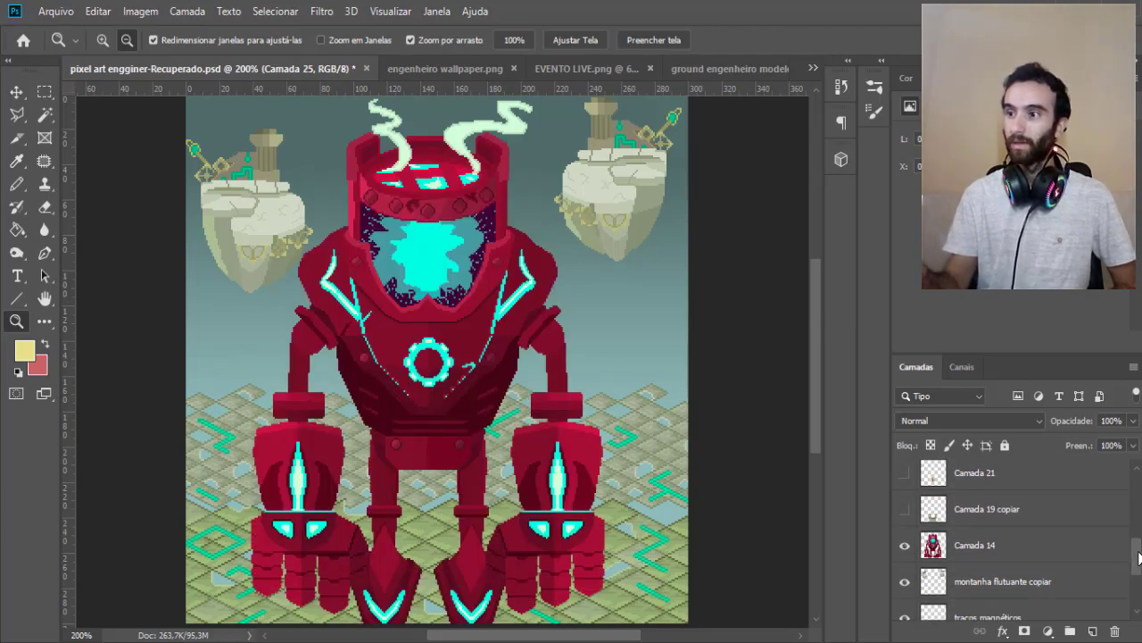
left_click_drag(1139, 558, 1136, 502)
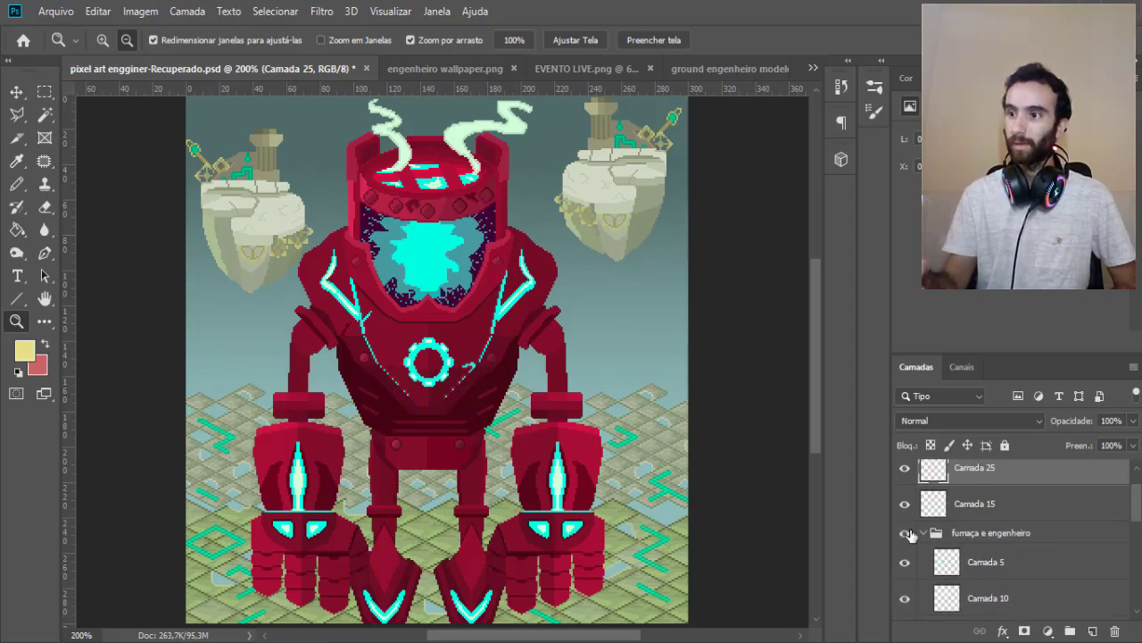
left_click(906, 533)
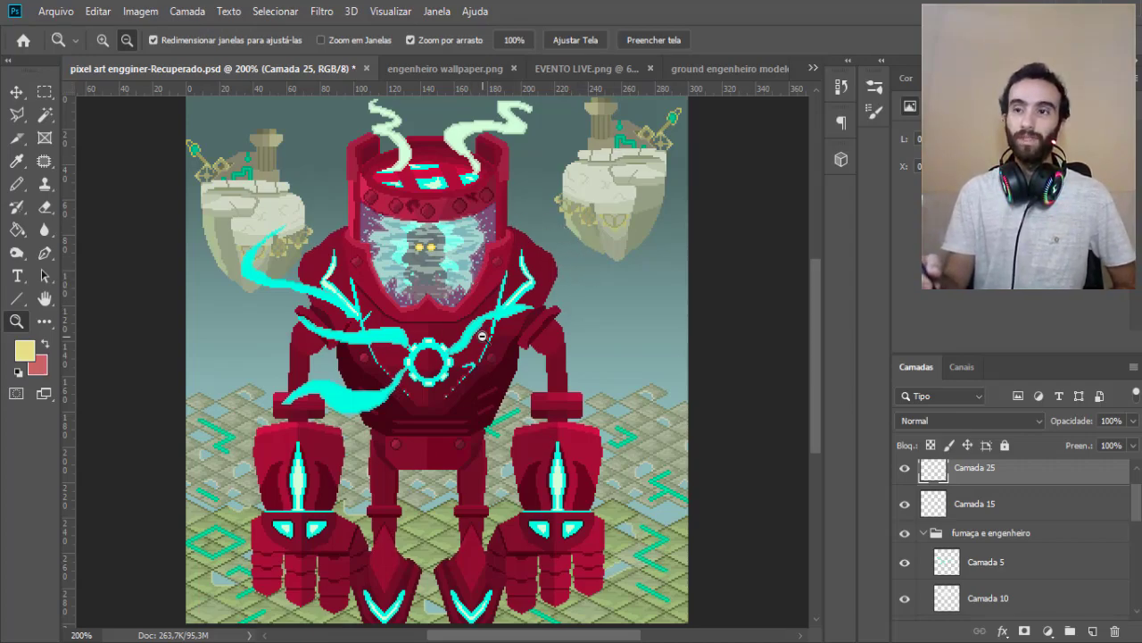
Zoom into the Warspear wallpaper robot and compare it with the EVENTO LIVE.png robot.
left_click(467, 68)
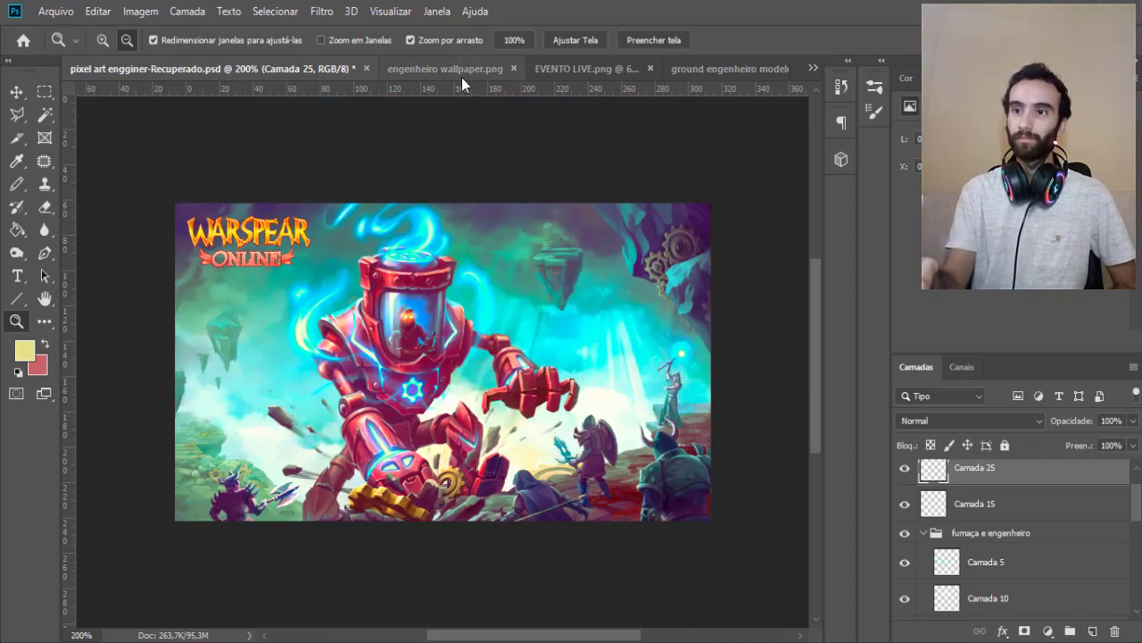
left_click(102, 39)
left_click(326, 413)
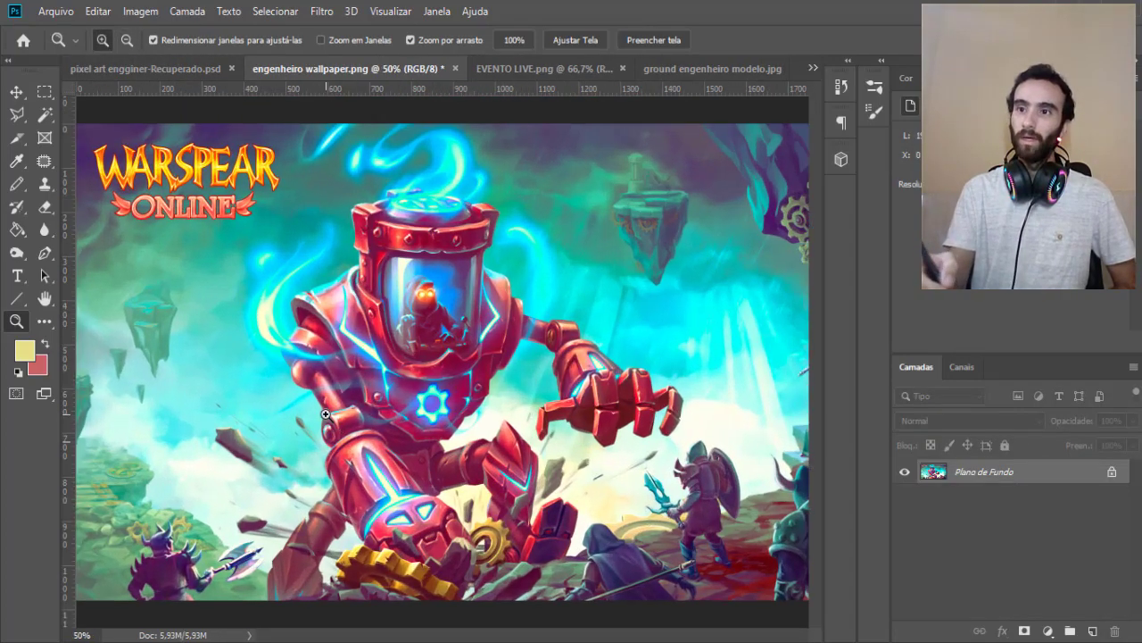
left_click(544, 78)
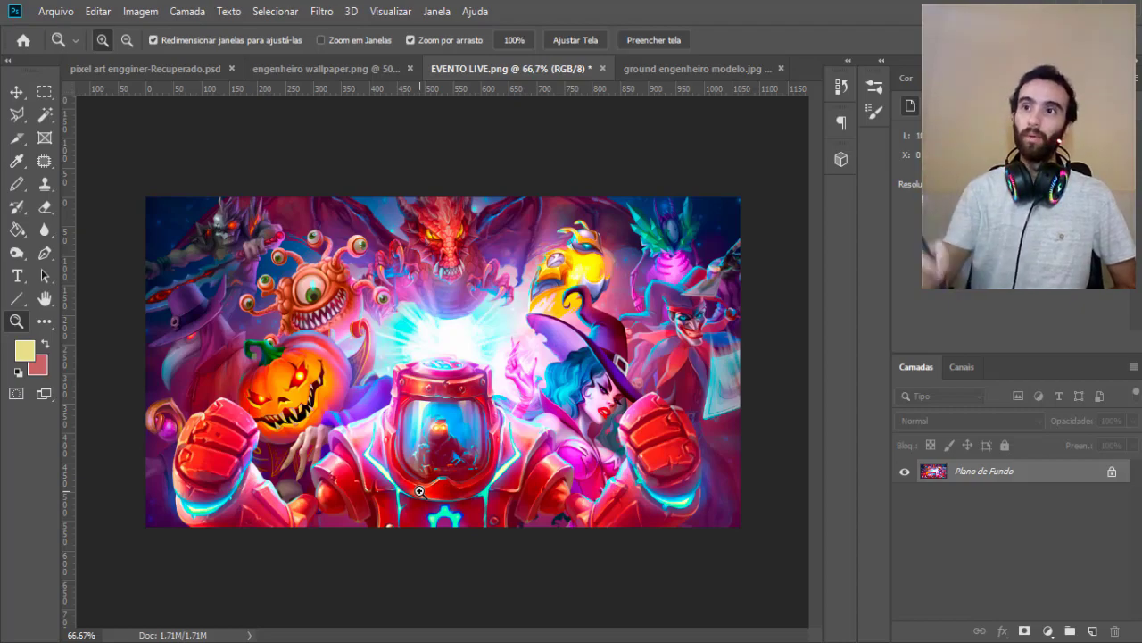
left_click(349, 71)
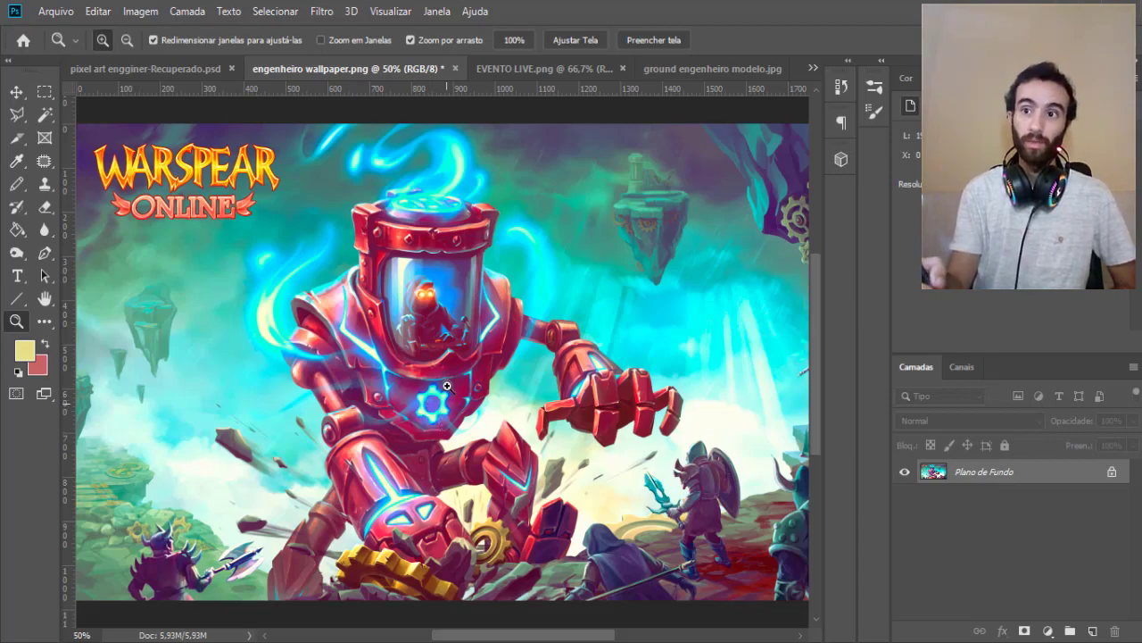
left_click(544, 68)
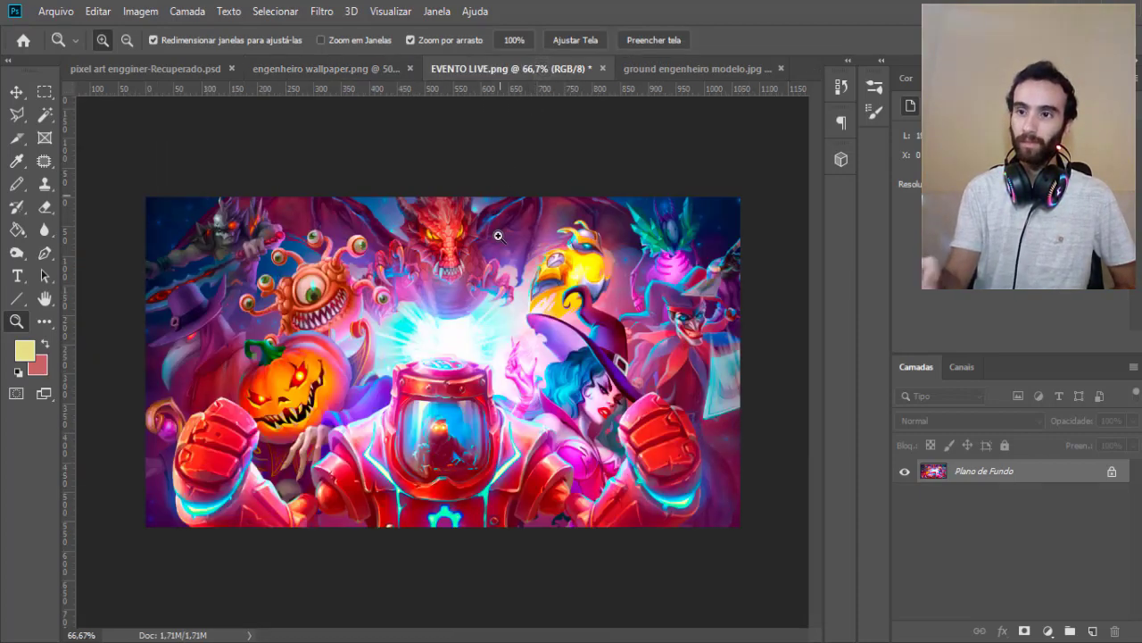
left_click(445, 515)
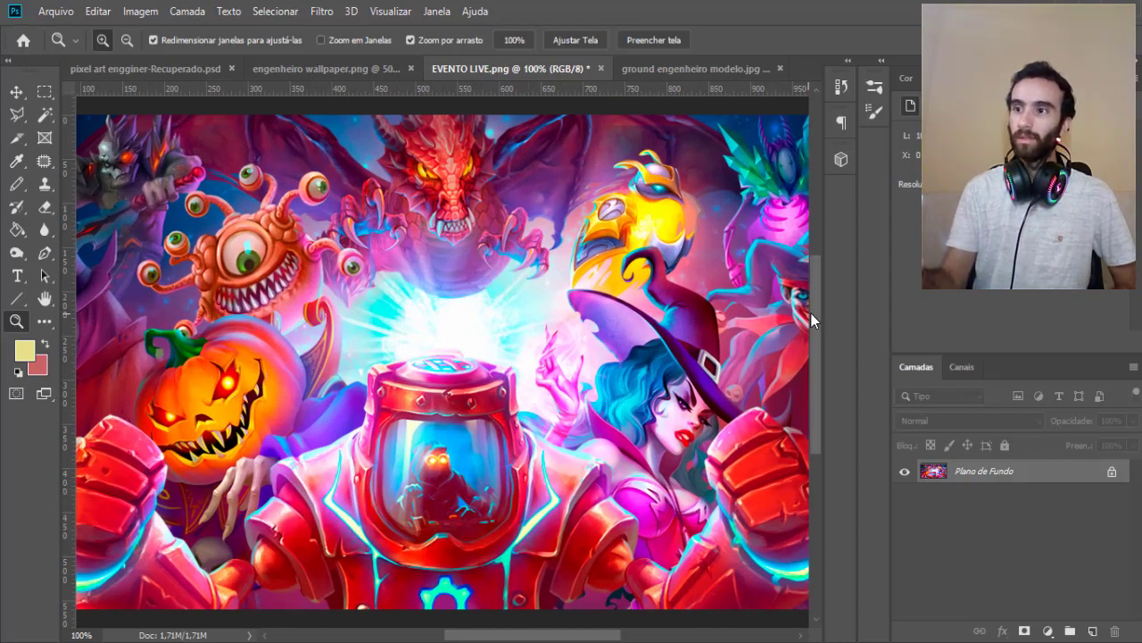
left_click_drag(810, 312, 811, 357)
Trace the EVENTO LIVE robot's armour and helmet sides with yellow Pencil lines.
key("b")
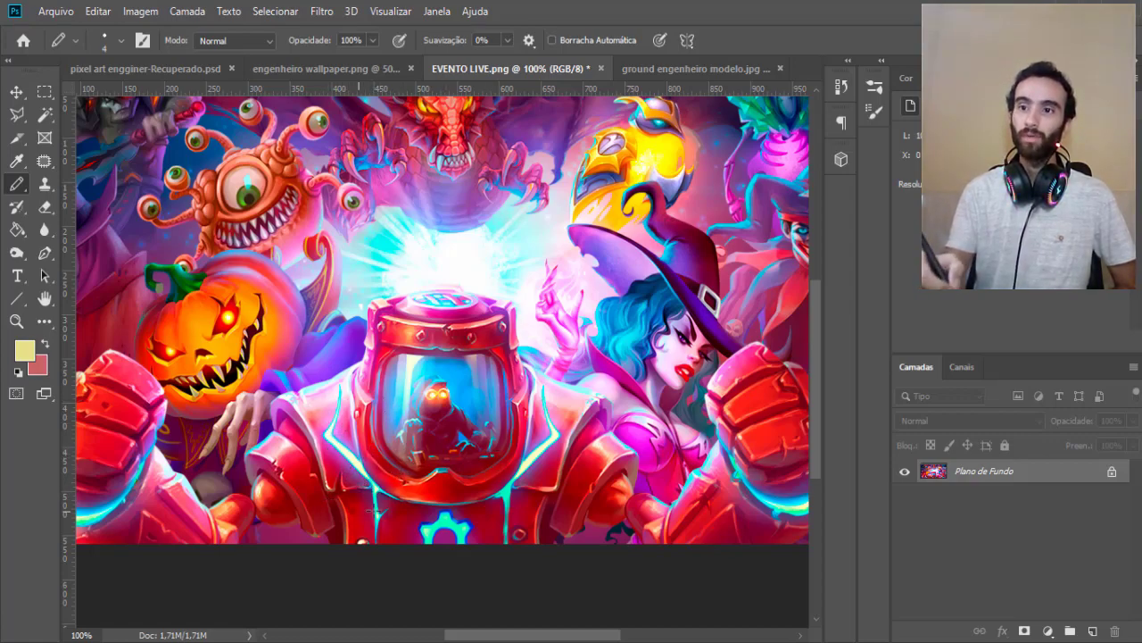
left_click_drag(364, 493, 320, 464)
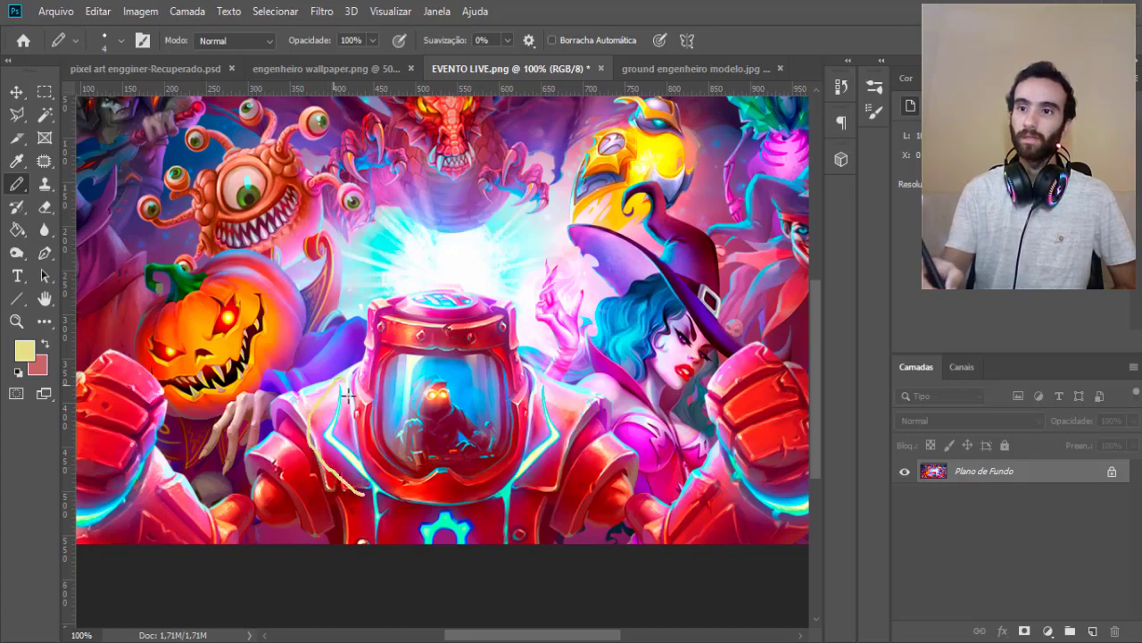
left_click_drag(348, 395, 379, 470)
mouse_move(513, 486)
left_mouse_down()
mouse_move(568, 444)
mouse_move(549, 370)
mouse_move(531, 429)
left_mouse_up()
left_click(359, 69)
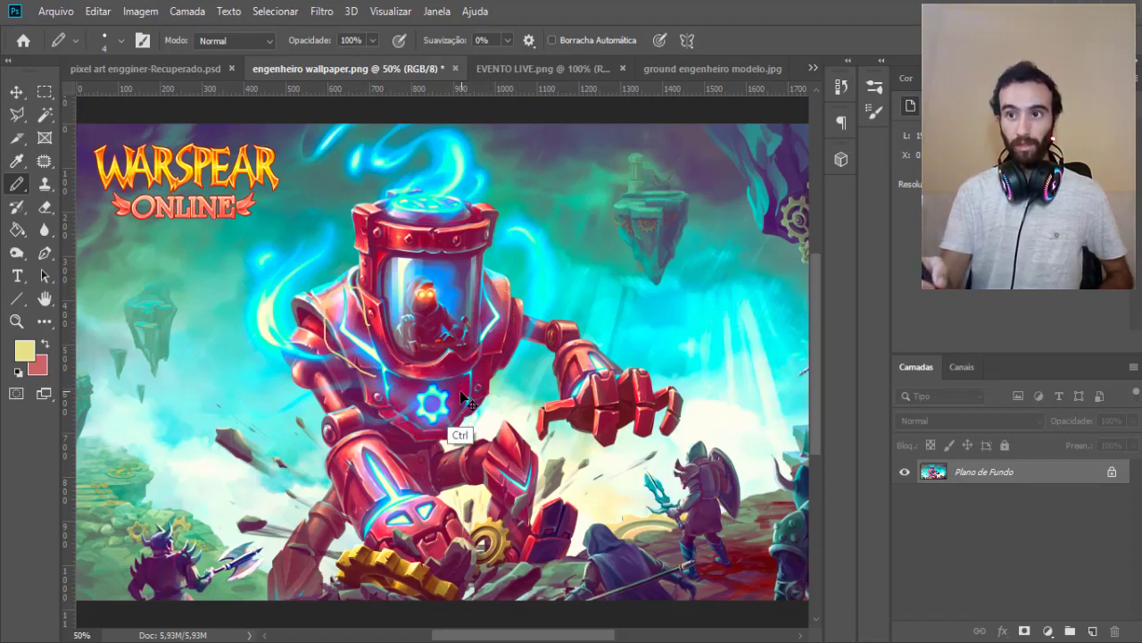
left_click(177, 71)
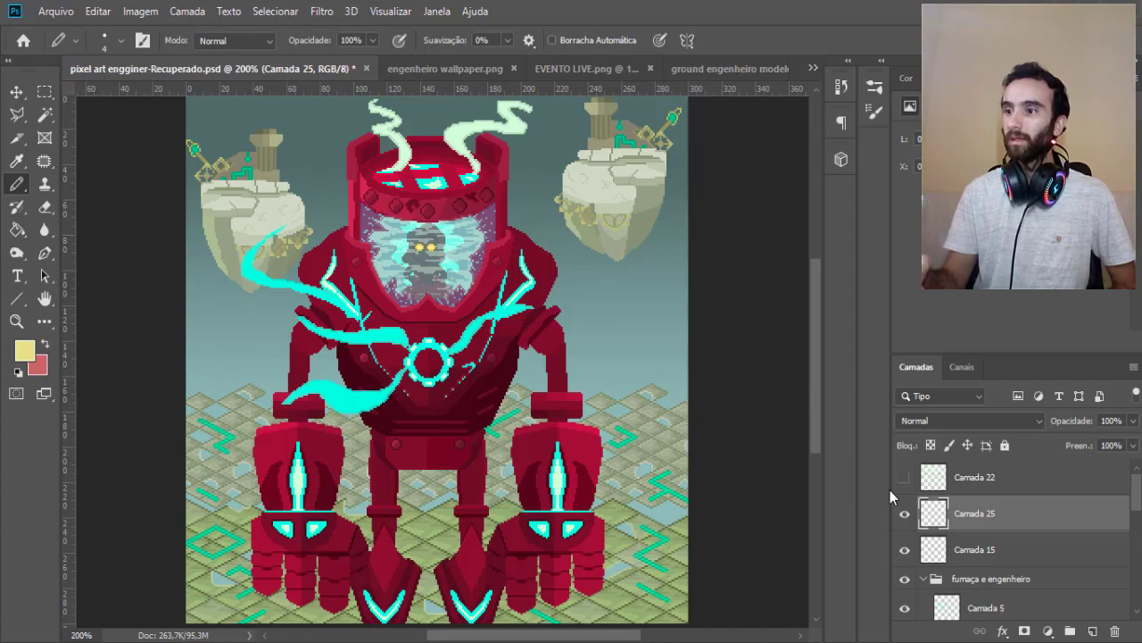
Toggle layers in the 'fumaça e engenheiro' group and hide the cyan smoke layer Camada 5.
left_click(968, 580)
scroll(1137, 520, "down", 2)
left_click_drag(1137, 520, 1139, 543)
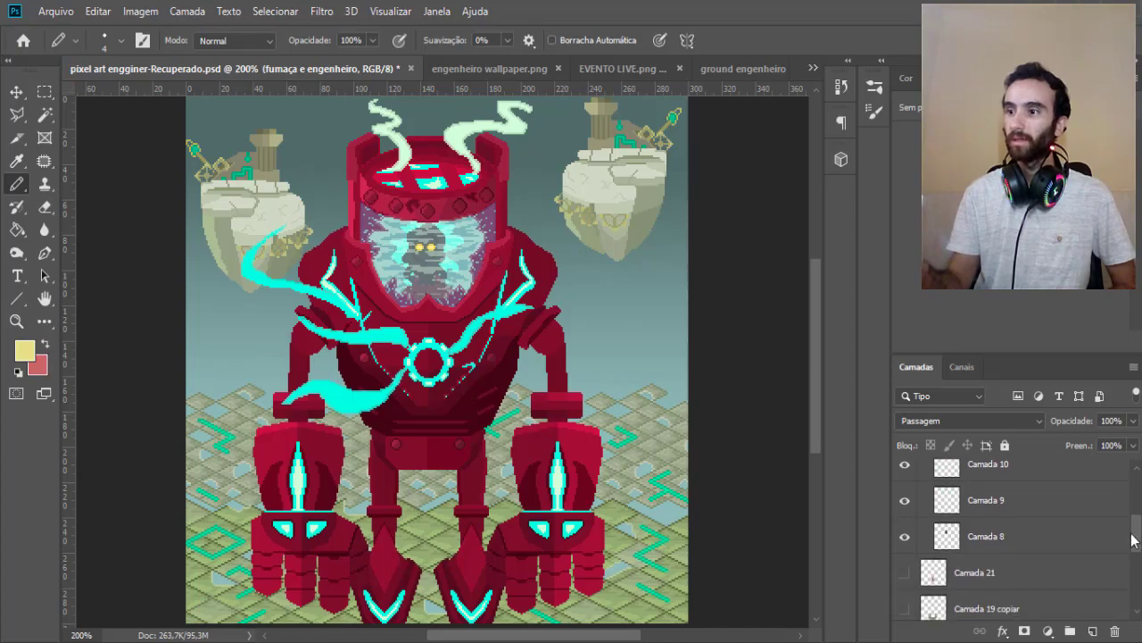
left_click(905, 500)
left_click(905, 501)
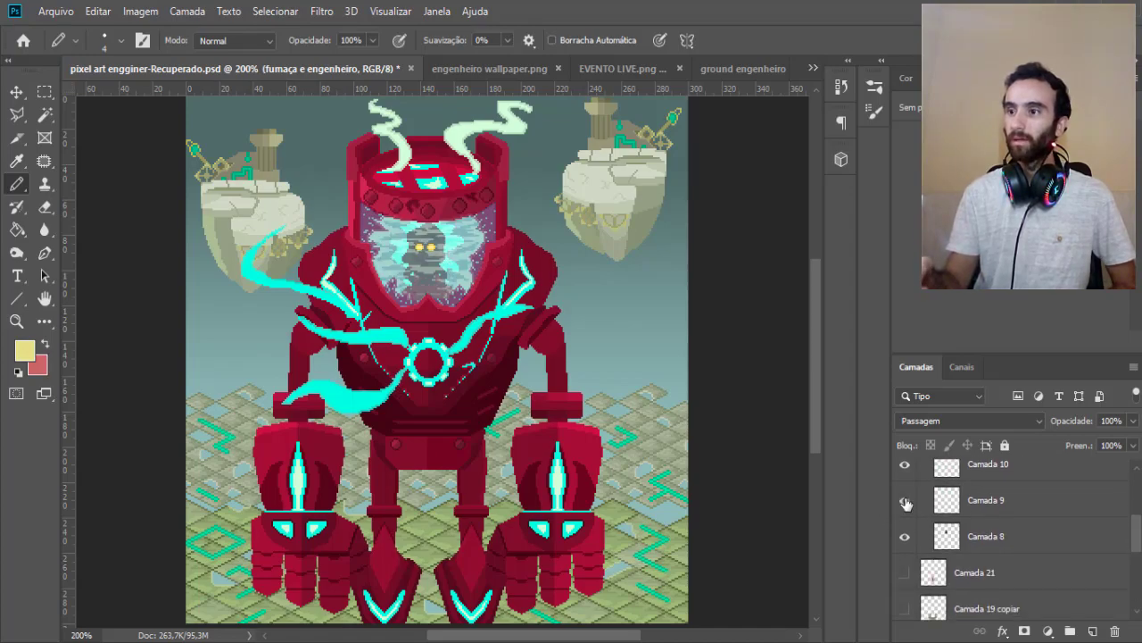
left_click(905, 538)
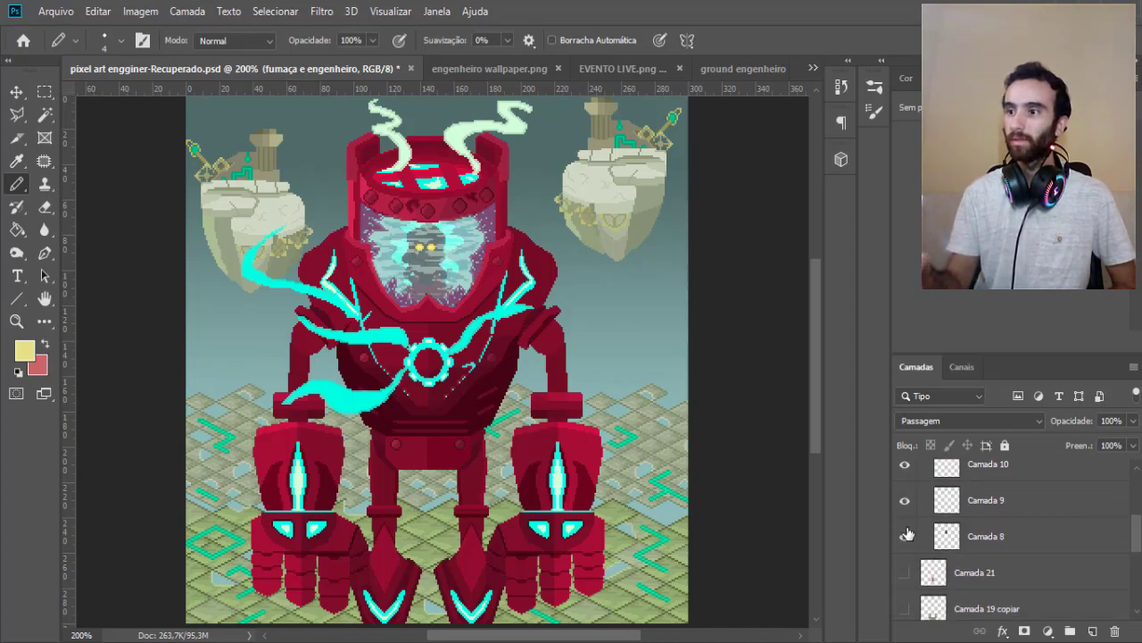
mouse_move(1137, 543)
left_mouse_down()
mouse_move(1133, 556)
mouse_move(1132, 529)
left_mouse_up()
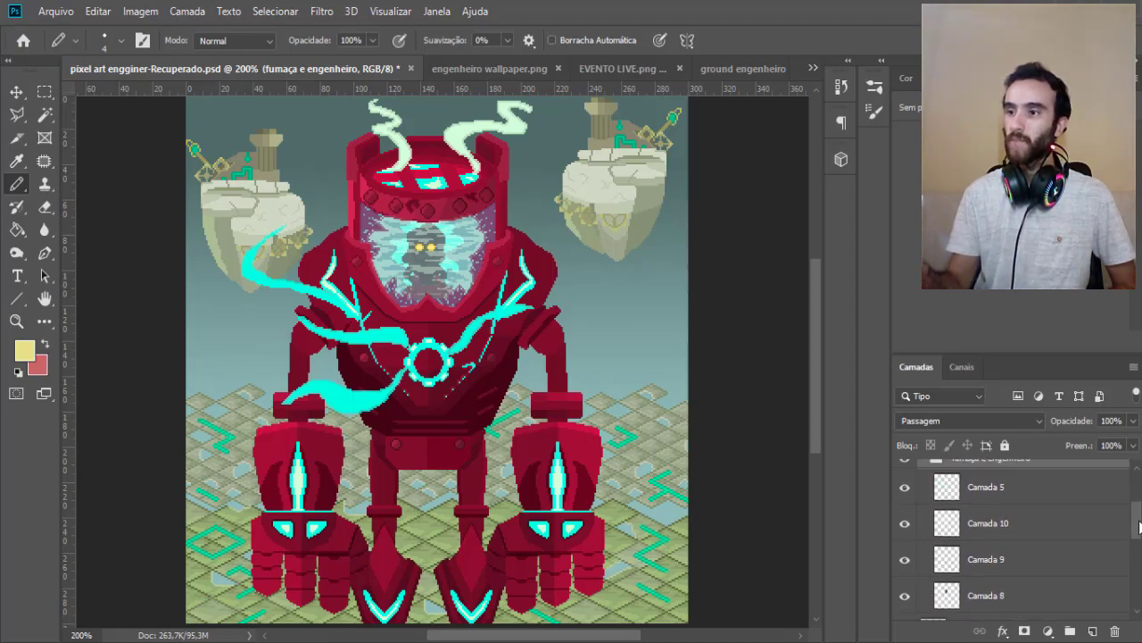
left_click(905, 538)
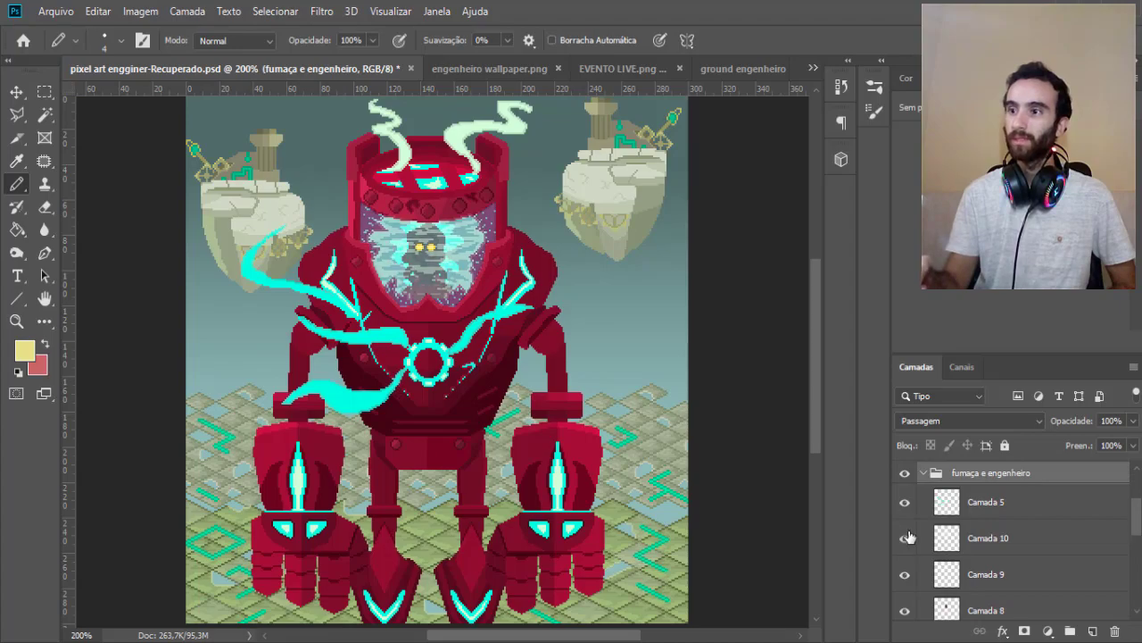
left_click(905, 502)
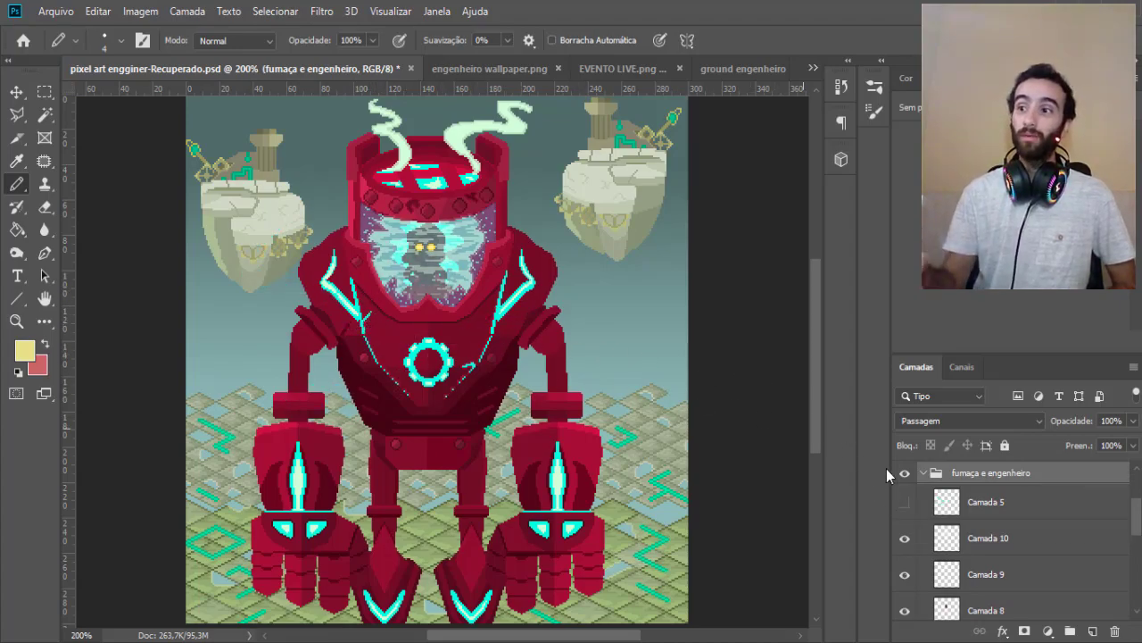
mouse_move(1137, 525)
left_mouse_down()
mouse_move(1135, 505)
mouse_move(1135, 565)
mouse_move(1132, 491)
left_mouse_up()
On Camada 25, test yellow curves over both shoulders, then undo them.
left_click(1126, 543)
left_click(1070, 517)
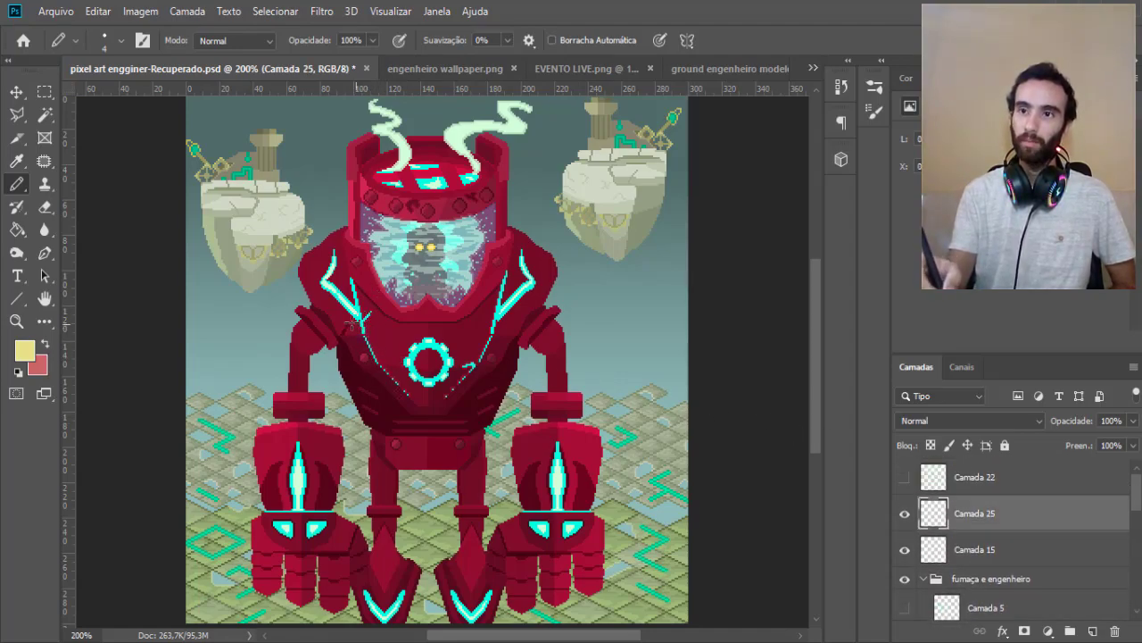
left_click_drag(366, 327, 307, 259)
left_click_drag(482, 332, 539, 302)
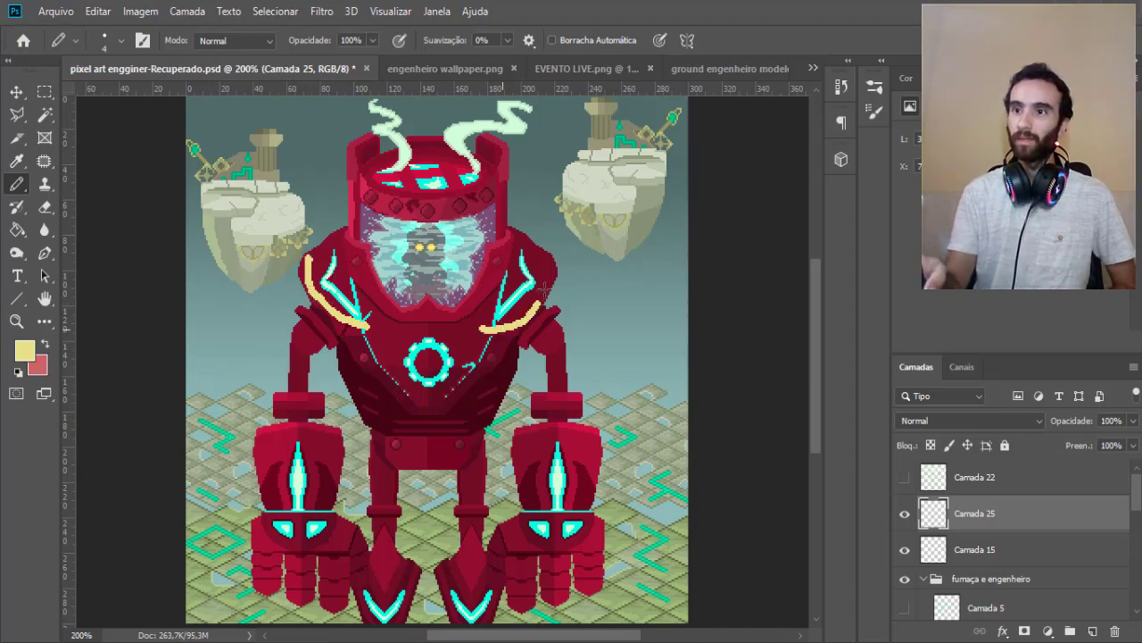
key("ctrl+z")
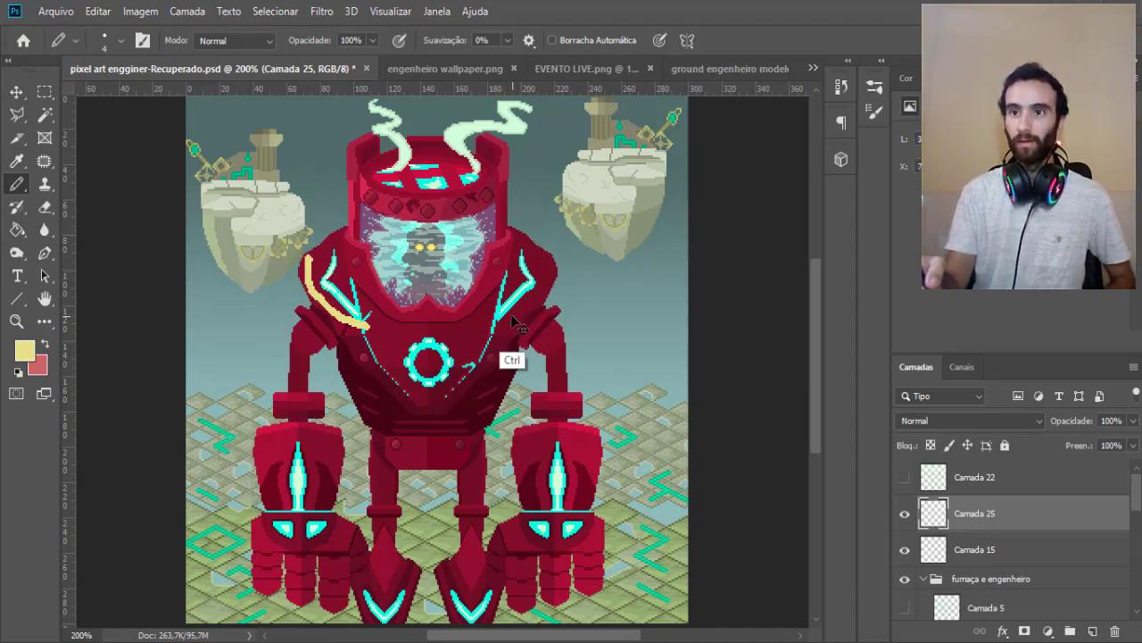
key("ctrl+z")
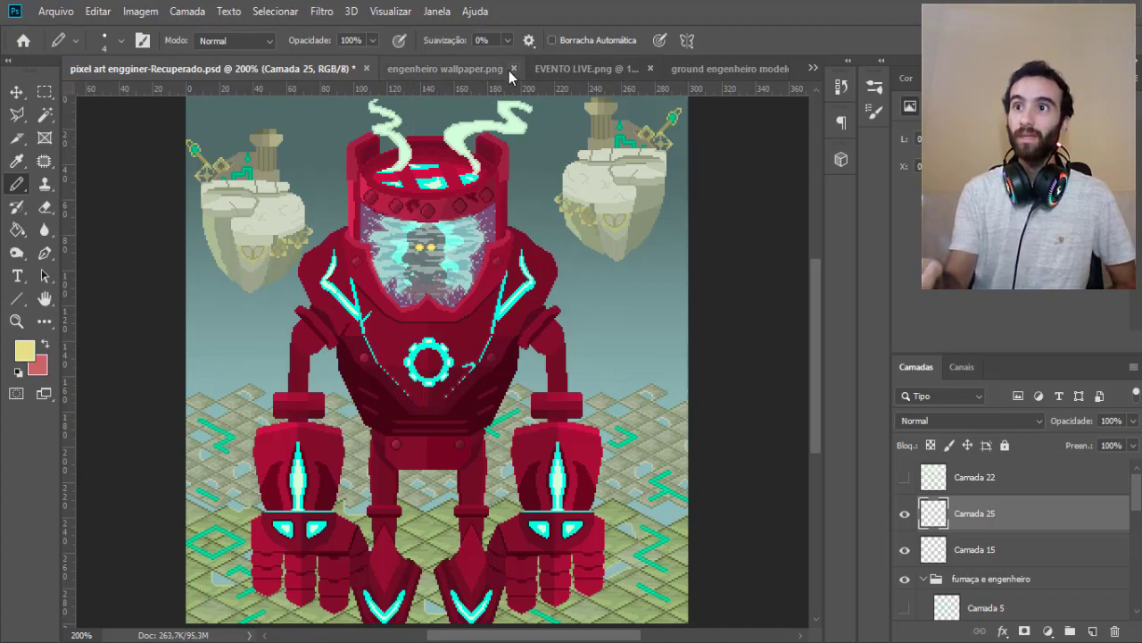
Zoom into the wallpaper robot's chest and draw a yellow line down from the gear.
left_click(487, 69)
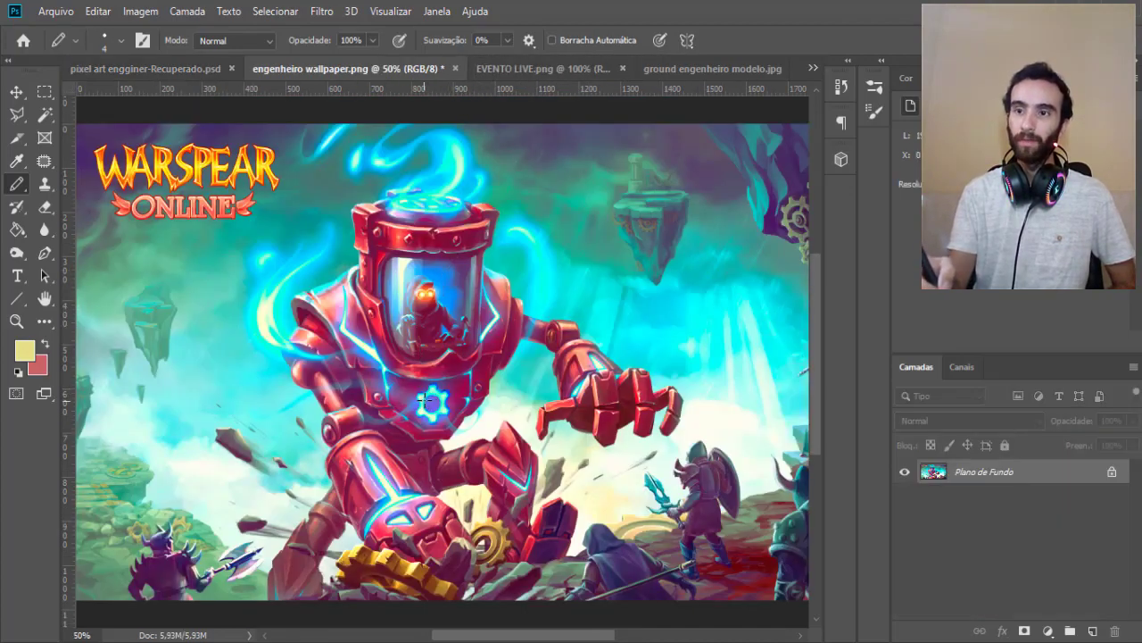
key("z")
left_click(464, 412)
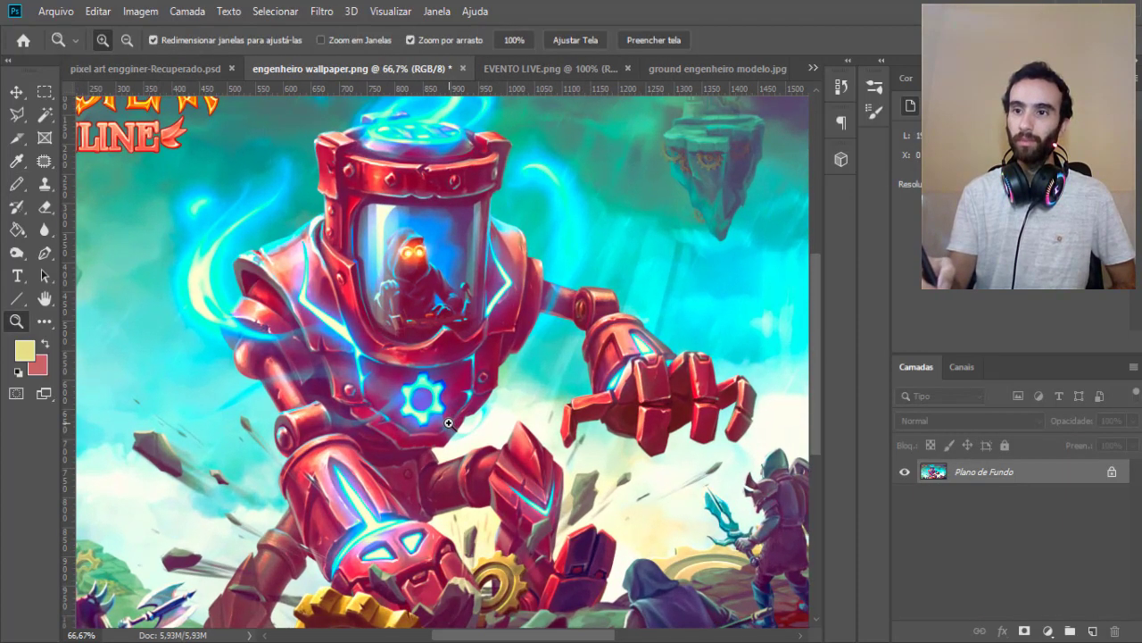
key("b")
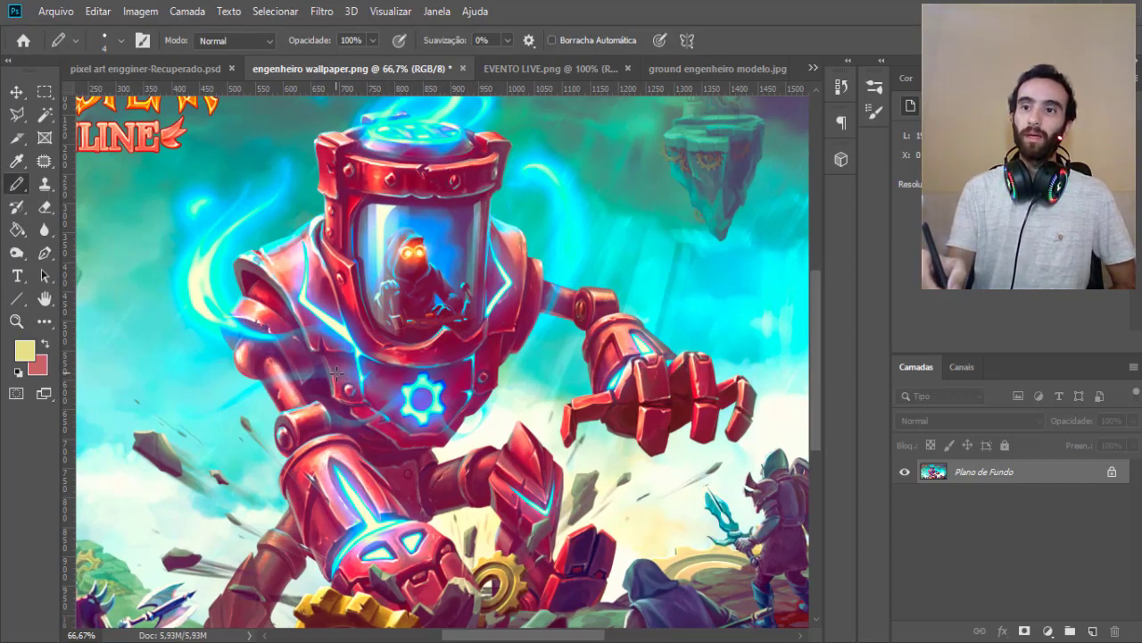
mouse_move(333, 373)
left_mouse_down()
mouse_move(337, 408)
mouse_move(413, 458)
mouse_move(487, 419)
mouse_move(488, 360)
left_mouse_up()
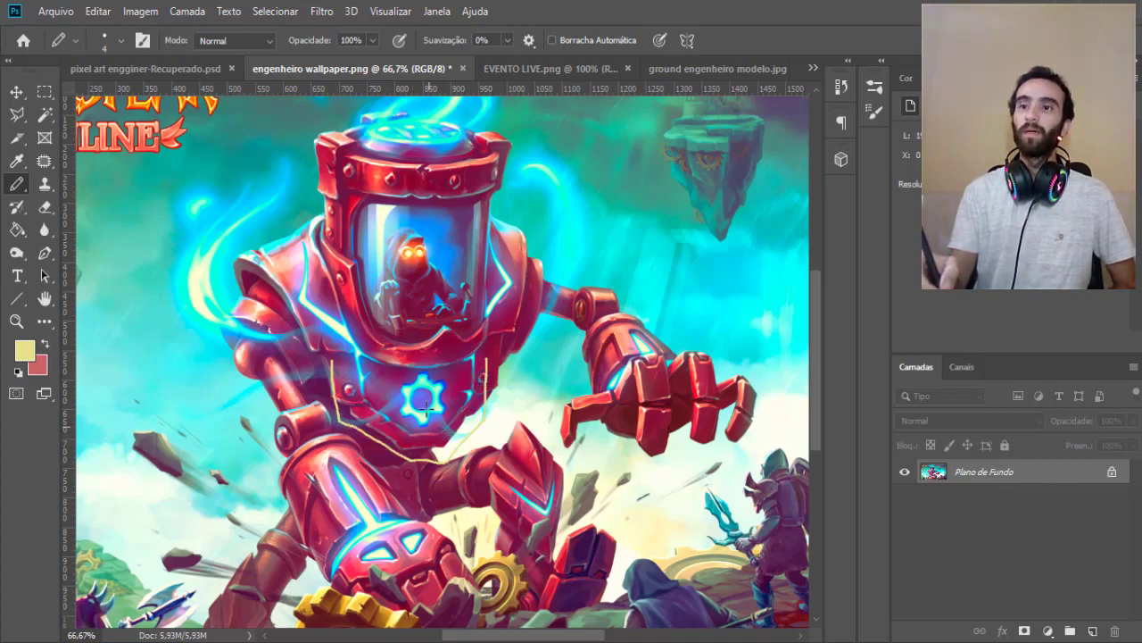
left_click(192, 69)
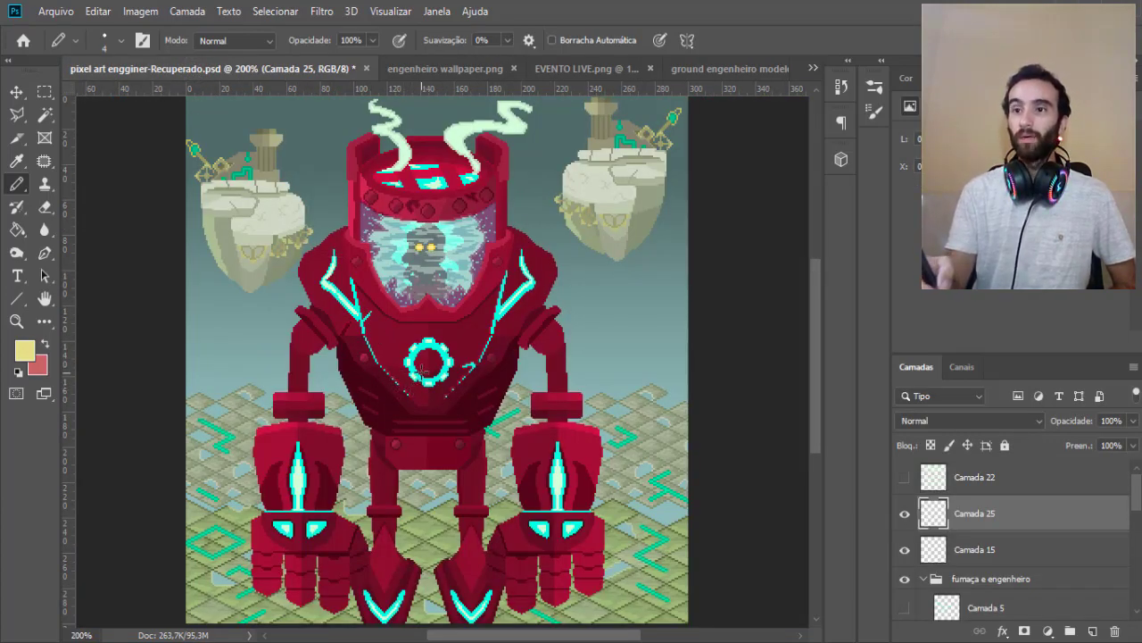
Trace the chest plate outline and add yellow marks right, below and lower-left of the gear.
left_click(429, 68)
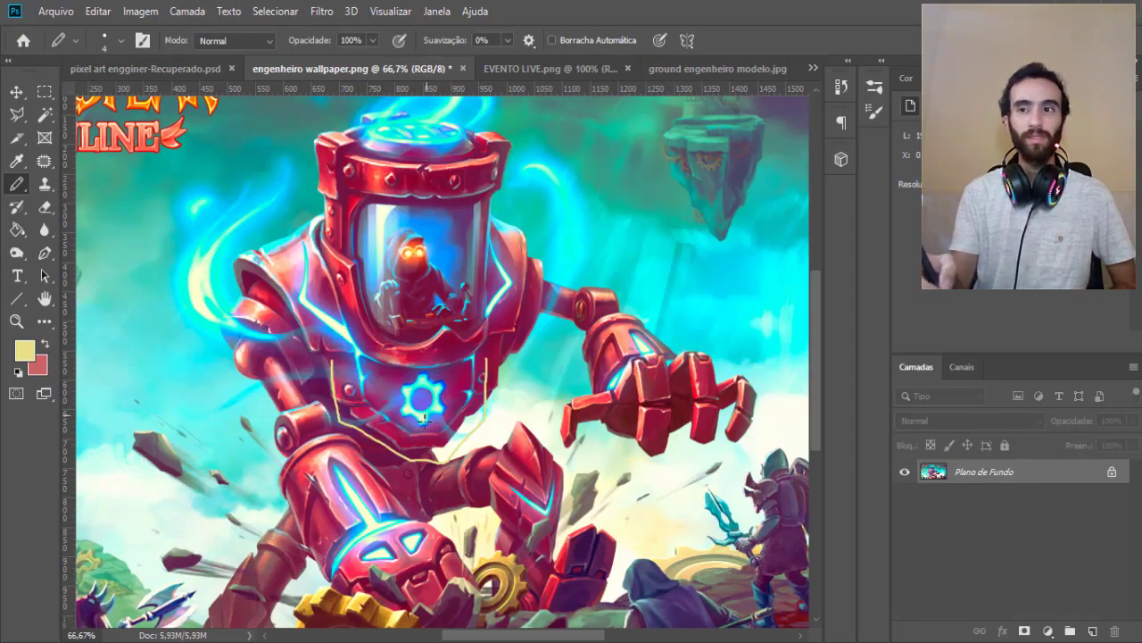
key("z")
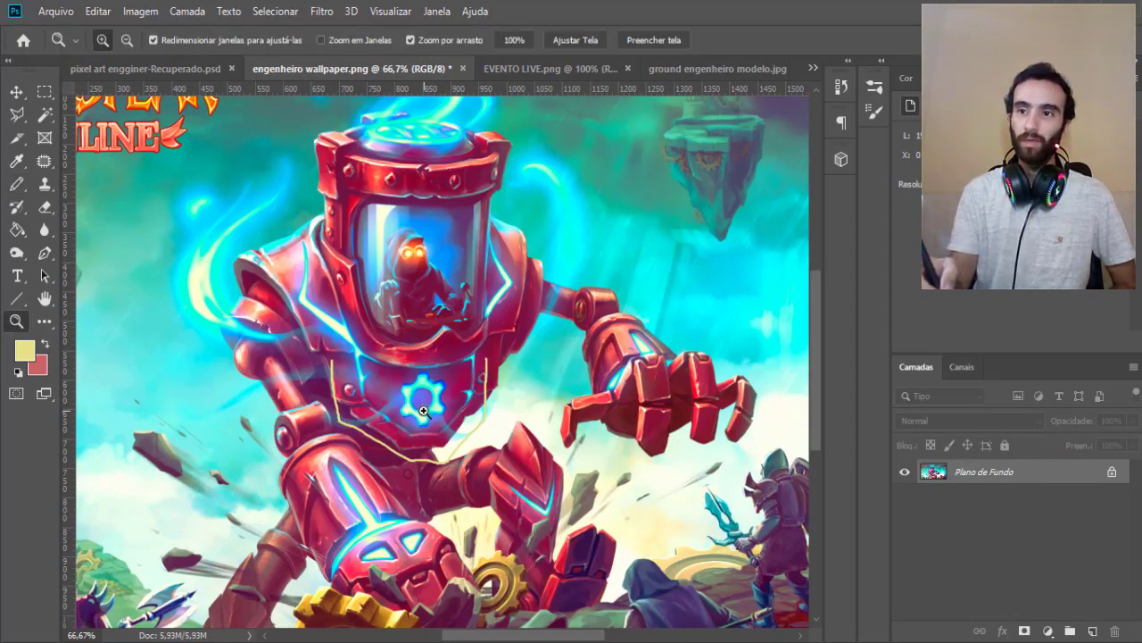
left_click(423, 409)
left_click_drag(391, 371, 387, 353)
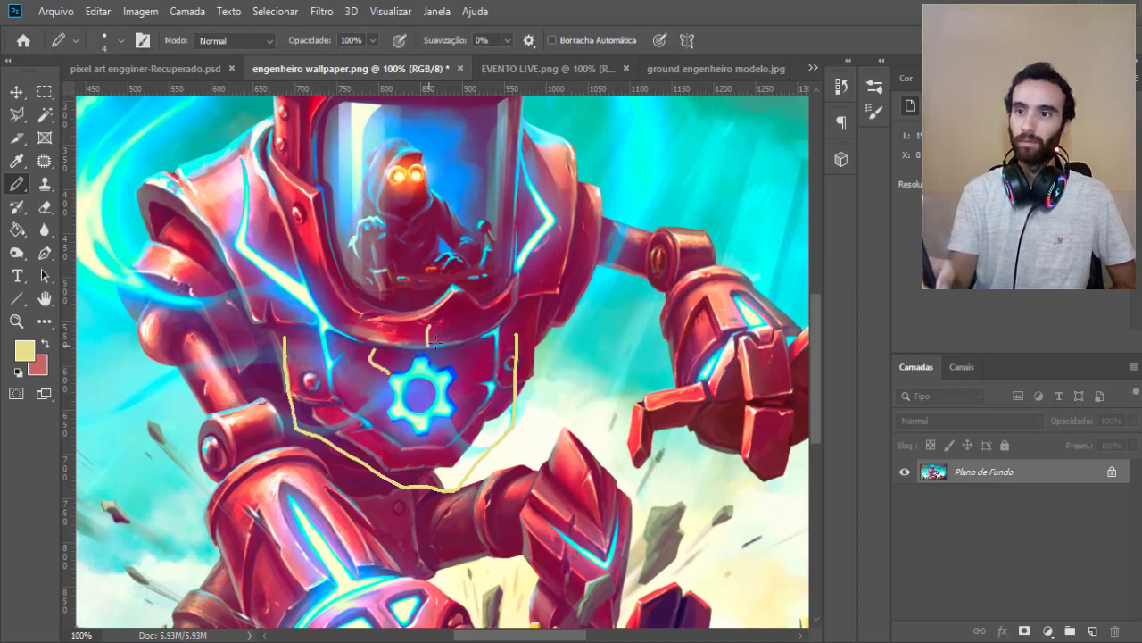
left_click_drag(458, 355, 481, 344)
left_click_drag(421, 445, 419, 466)
left_click_drag(391, 429, 339, 451)
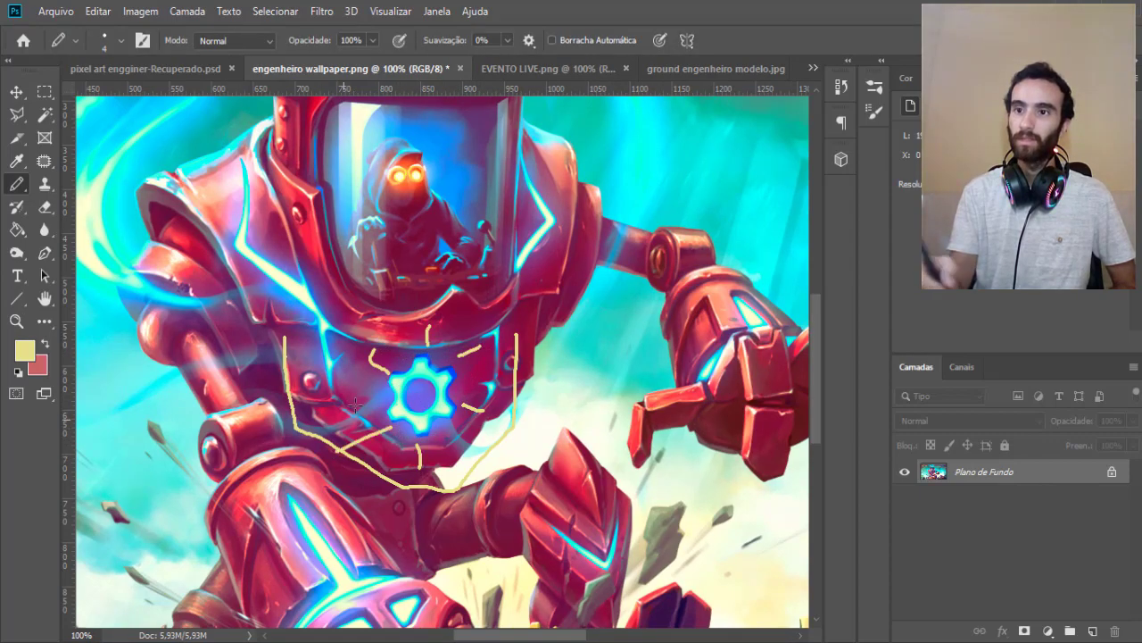
left_click(186, 65)
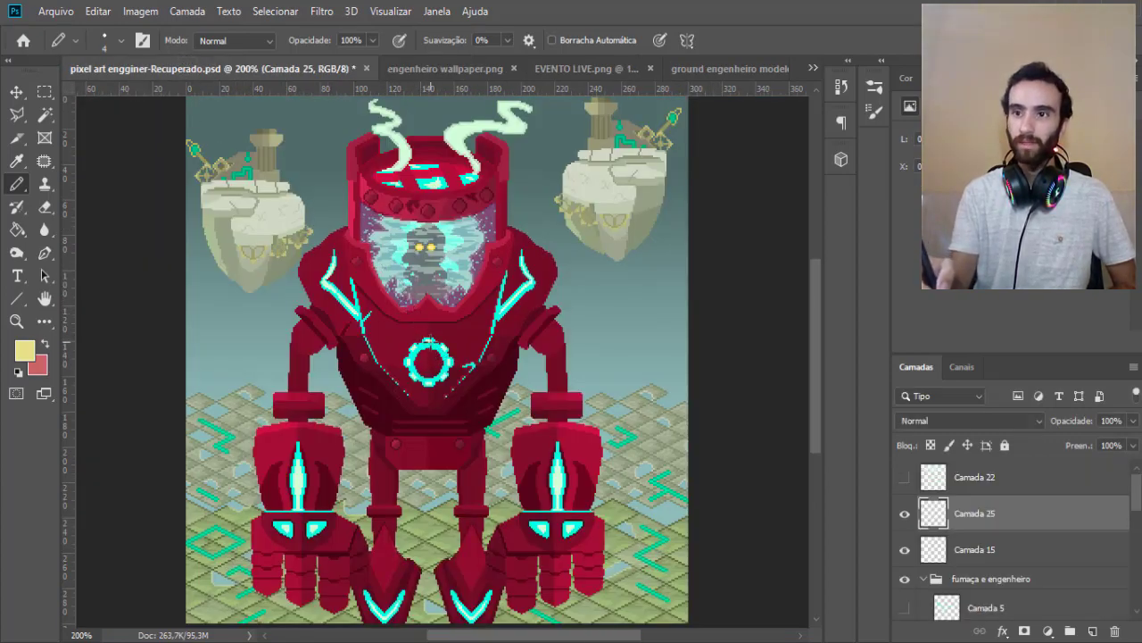
mouse_move(432, 326)
left_mouse_down()
mouse_move(426, 305)
mouse_move(468, 318)
left_mouse_up()
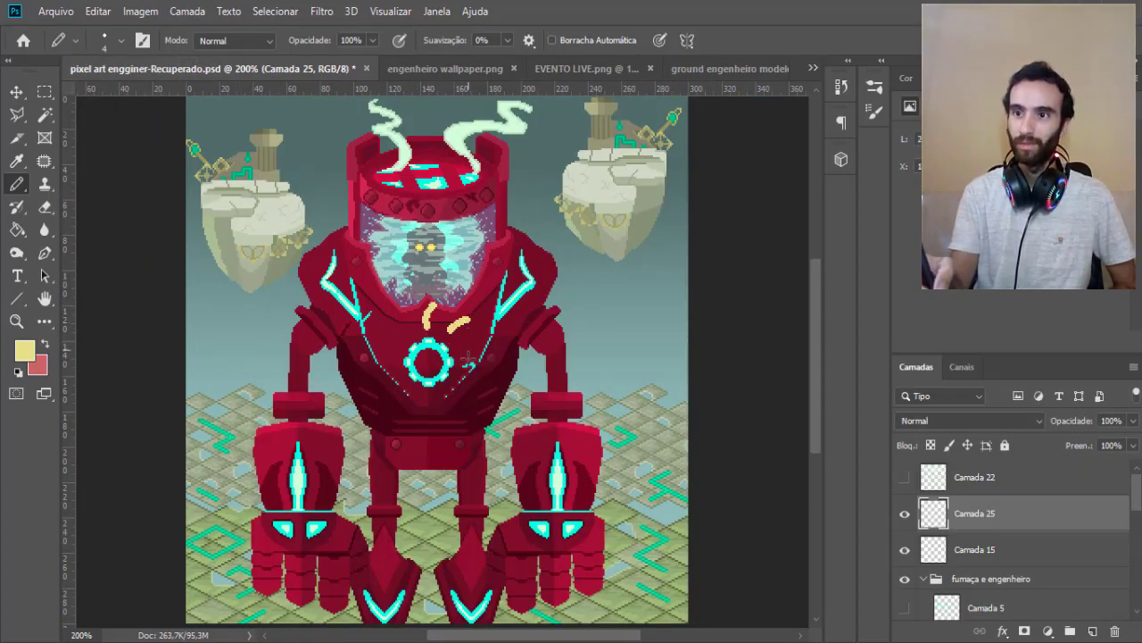
mouse_move(463, 358)
left_mouse_down()
mouse_move(477, 362)
mouse_move(464, 406)
mouse_move(391, 411)
left_mouse_up()
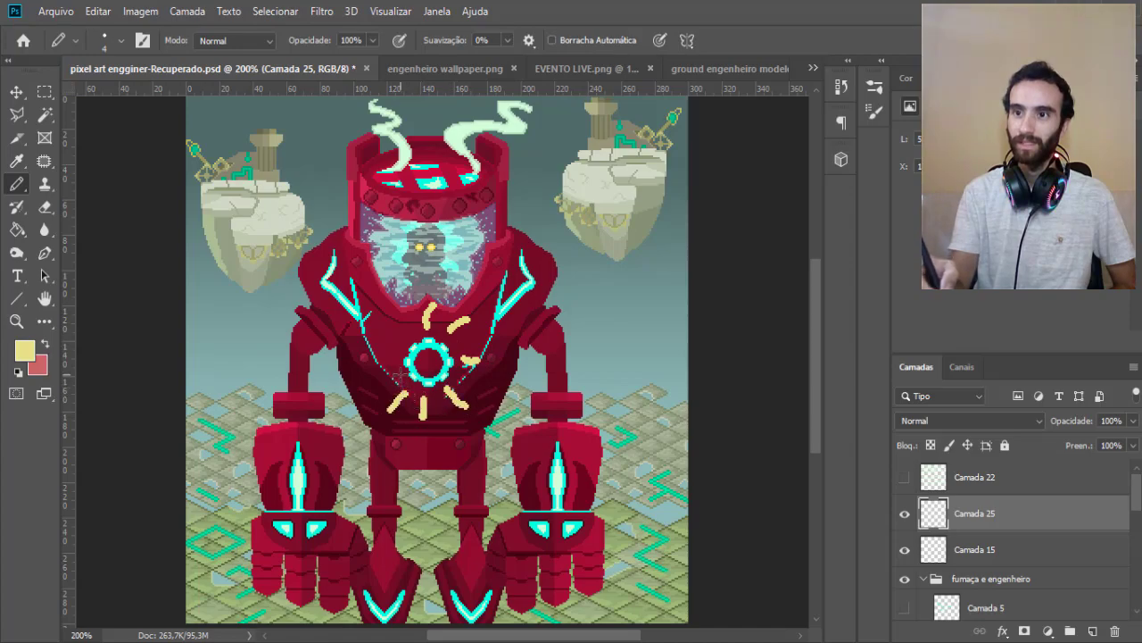
left_click_drag(367, 365, 389, 369)
mouse_move(388, 314)
left_mouse_down()
mouse_move(401, 325)
mouse_move(379, 366)
left_mouse_up()
key("e")
left_click_drag(457, 395, 465, 361)
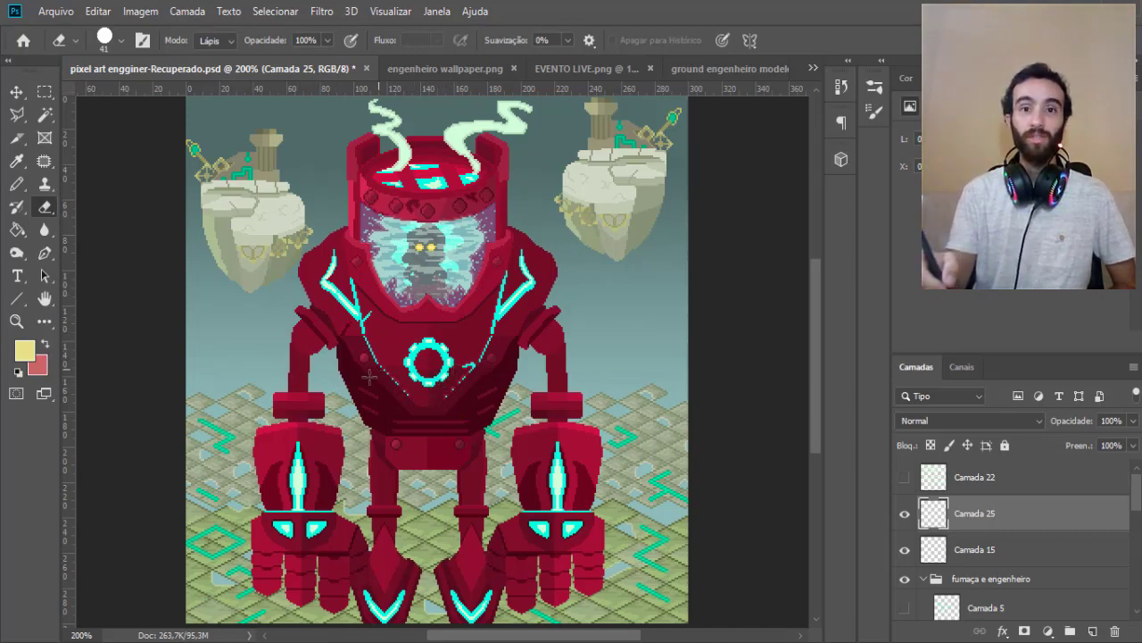
Undo the yellow sketch strokes on the Warspear wallpaper and add a new empty layer.
key("b")
left_click(438, 68)
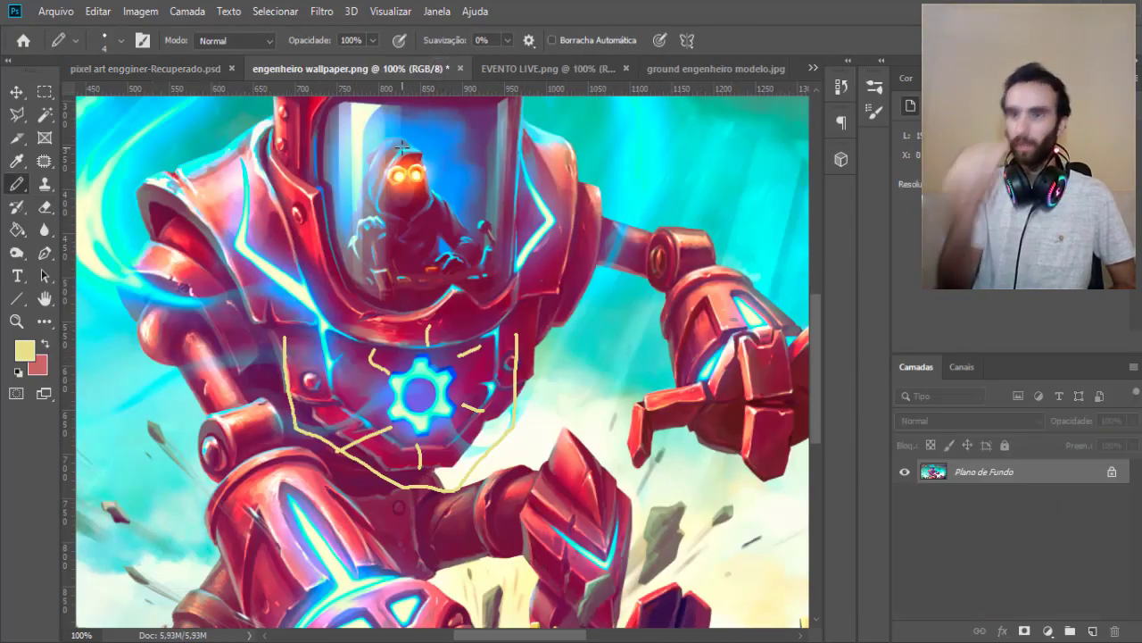
key("e")
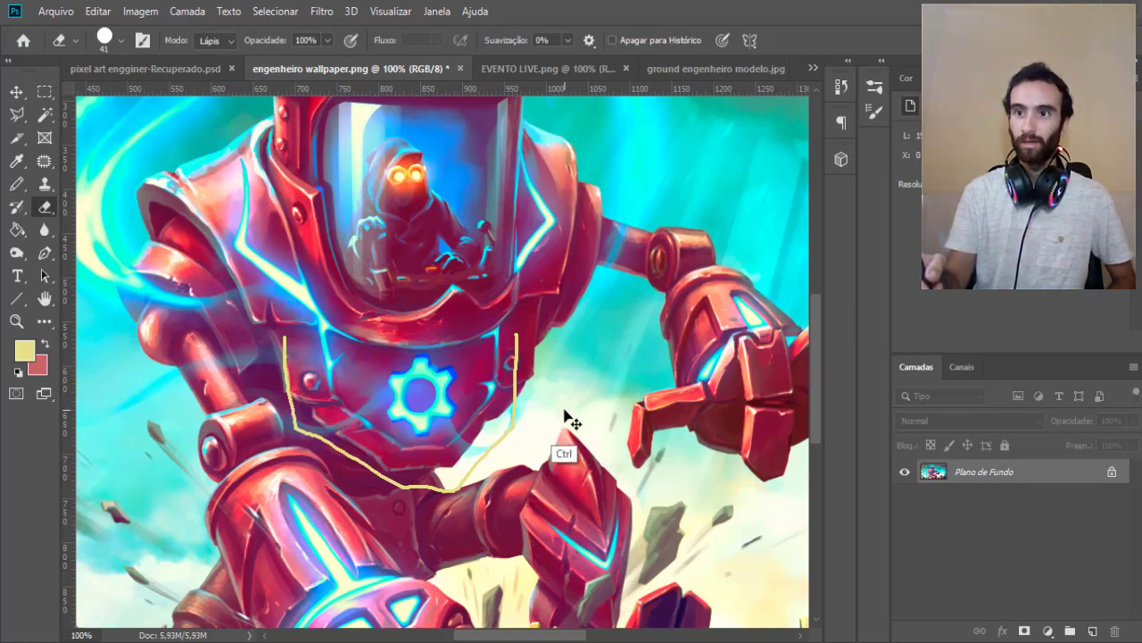
key("ctrl+z")
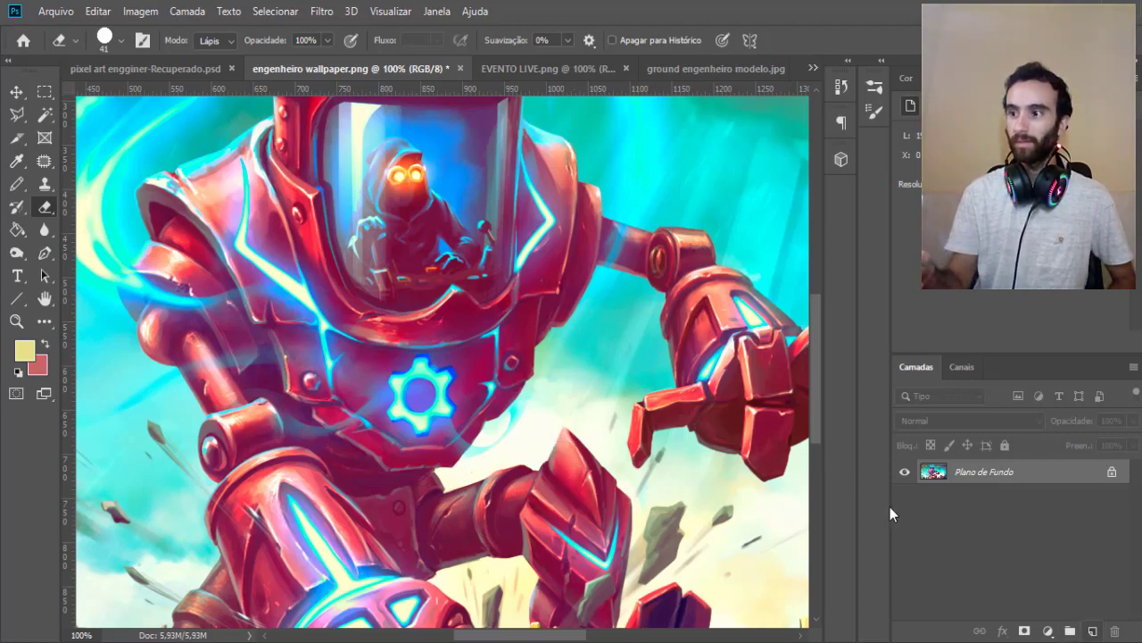
key("ctrl+shift+alt+n")
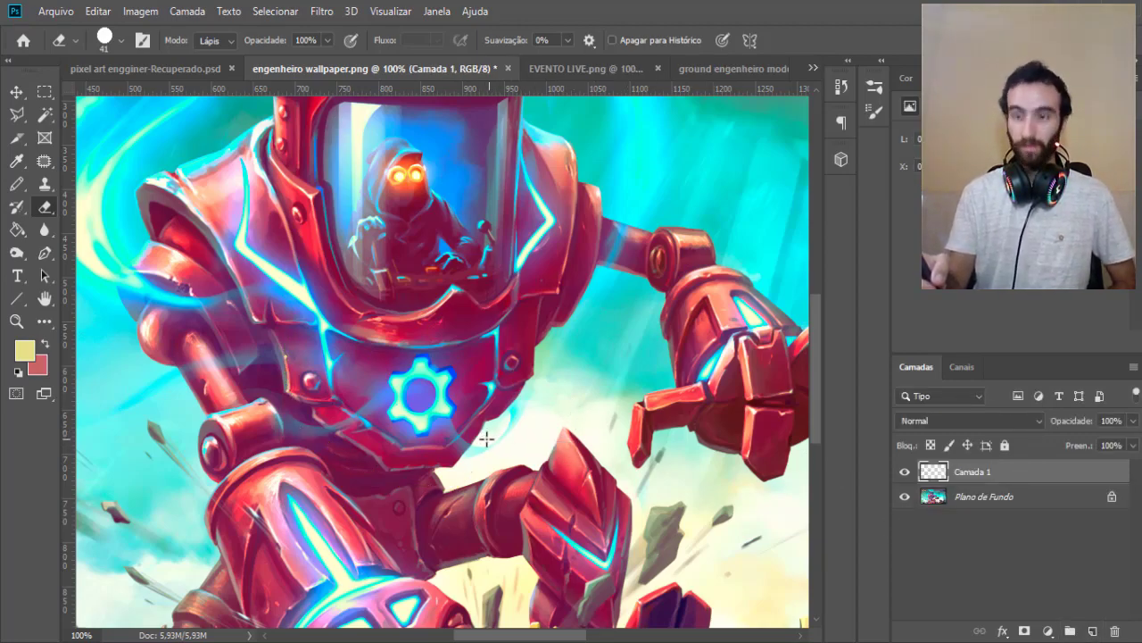
Circle the chest details in yellow: the left chest, right of the gear, and below the gear.
key("b")
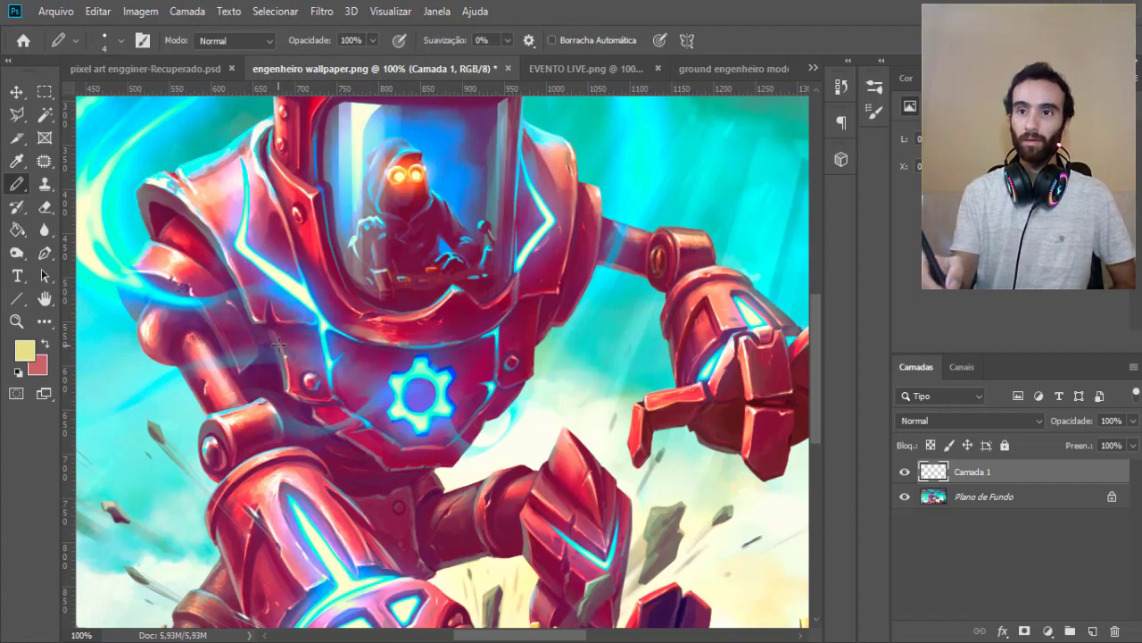
mouse_move(251, 305)
left_mouse_down()
mouse_move(265, 346)
mouse_move(329, 357)
left_mouse_up()
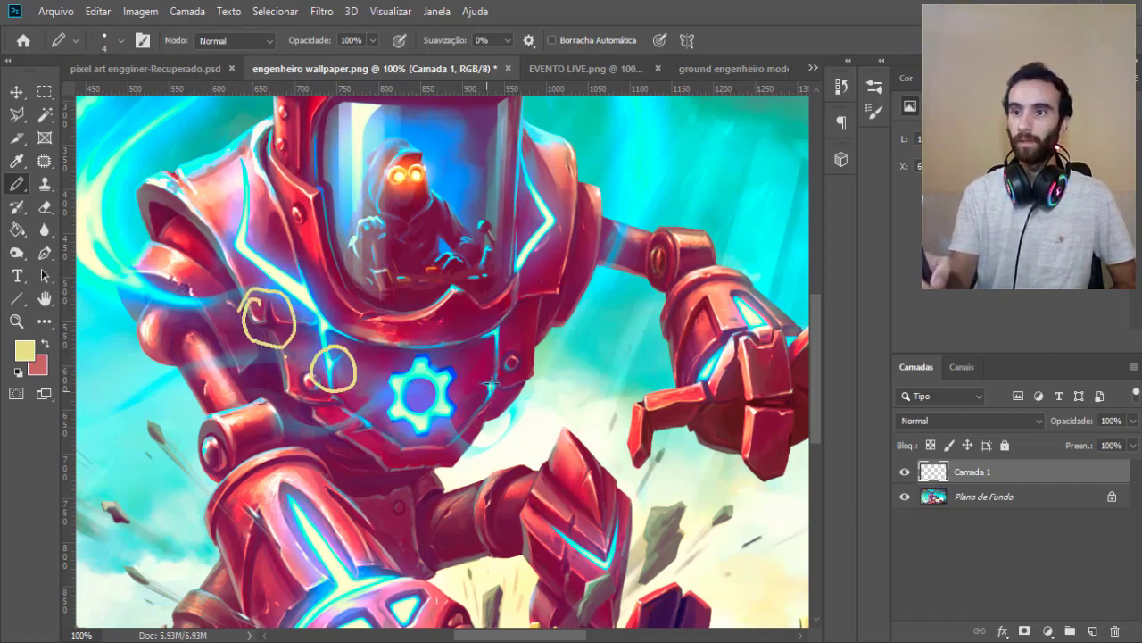
left_click_drag(472, 386, 465, 400)
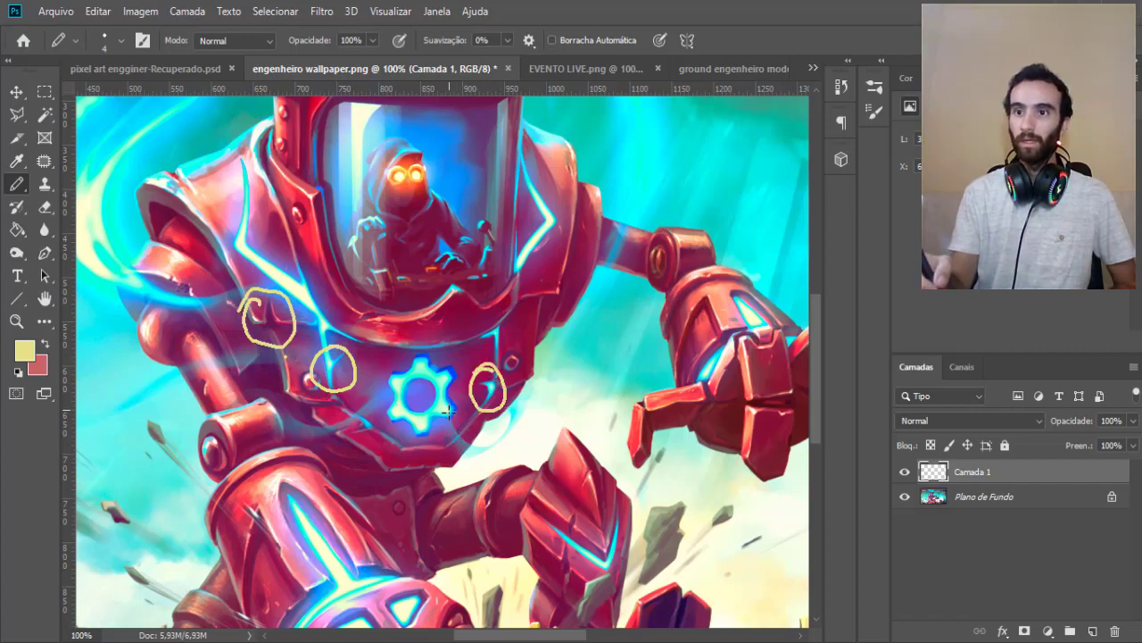
mouse_move(357, 414)
left_mouse_down()
mouse_move(362, 455)
mouse_move(364, 428)
left_mouse_up()
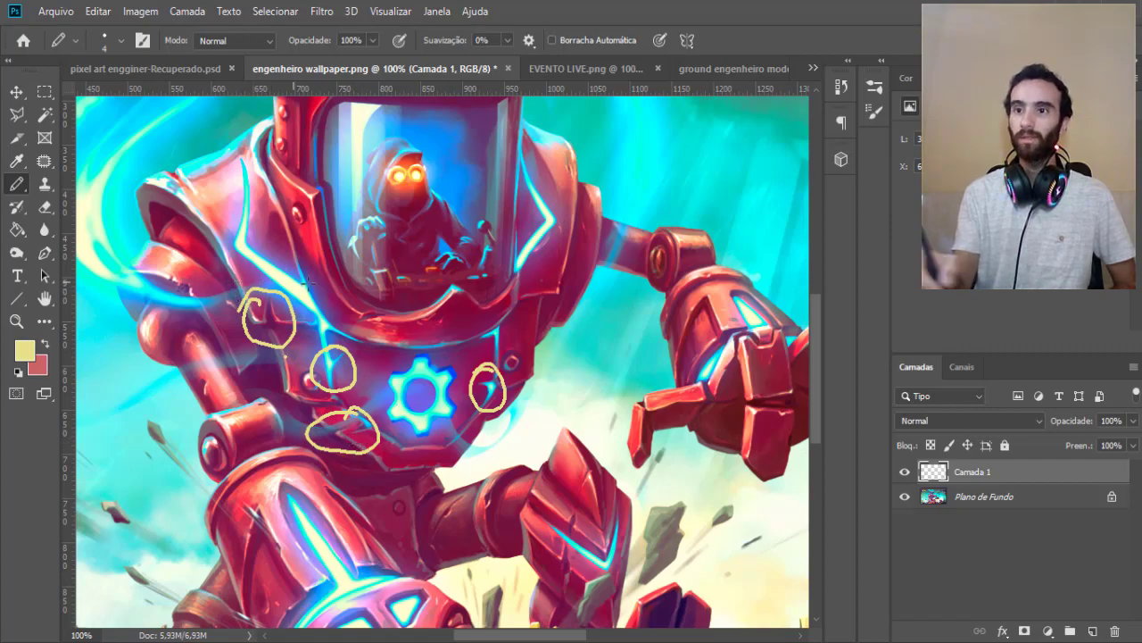
left_click(181, 72)
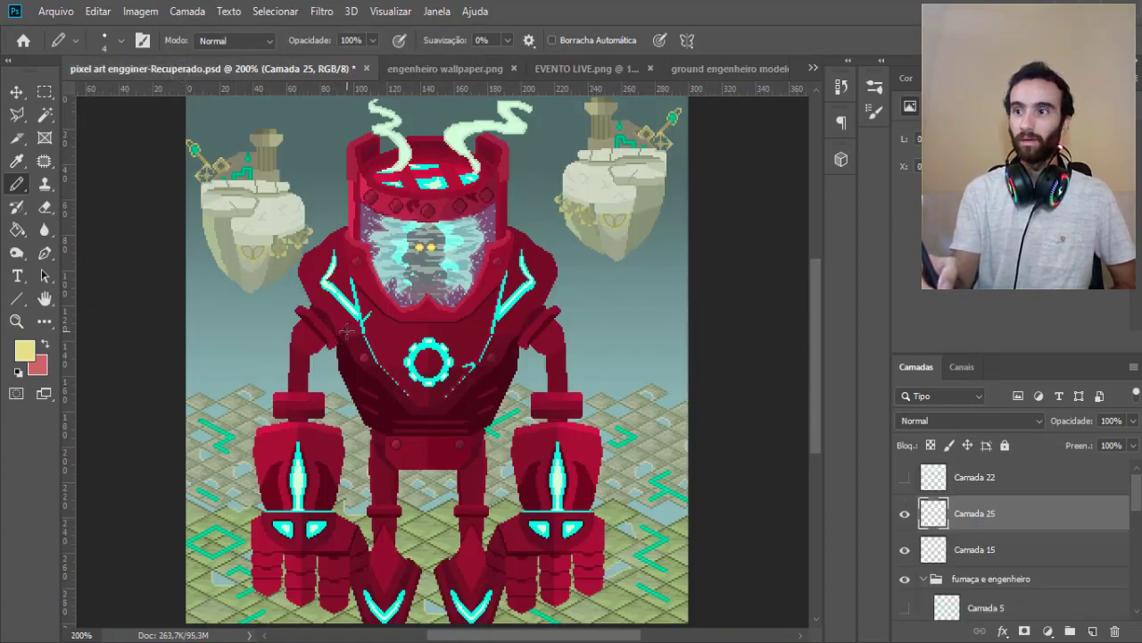
Sketch trial yellow loops on the pixel robot's chest, then zoom in closely on the chest detail.
mouse_move(346, 328)
left_mouse_down()
mouse_move(343, 337)
mouse_move(360, 321)
left_mouse_up()
key("ctrl+z")
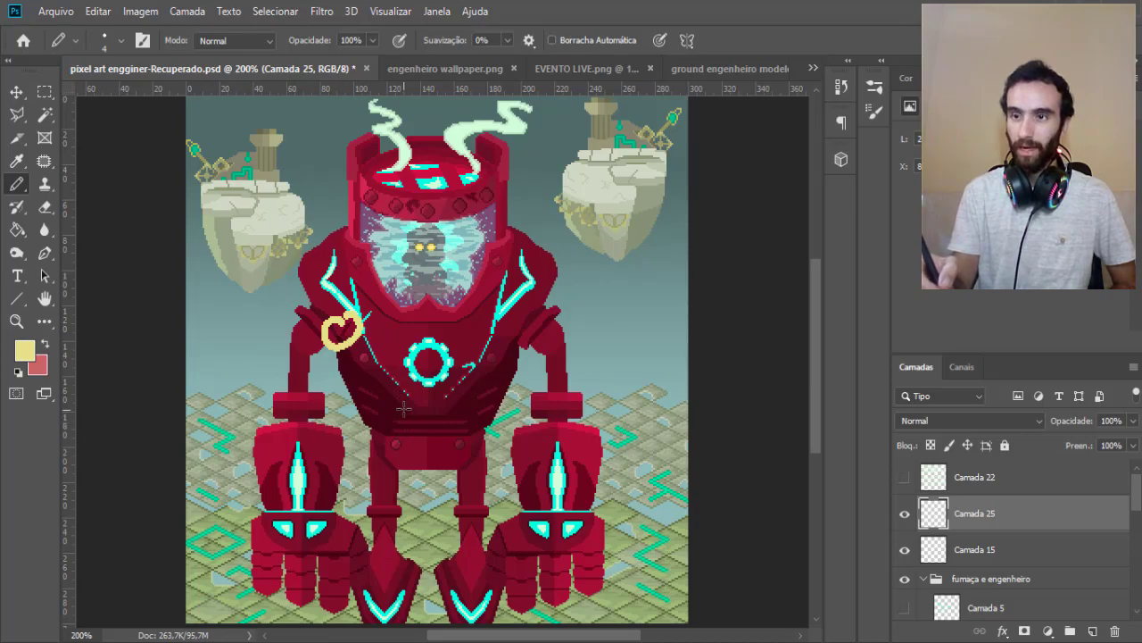
left_click_drag(471, 357, 475, 355)
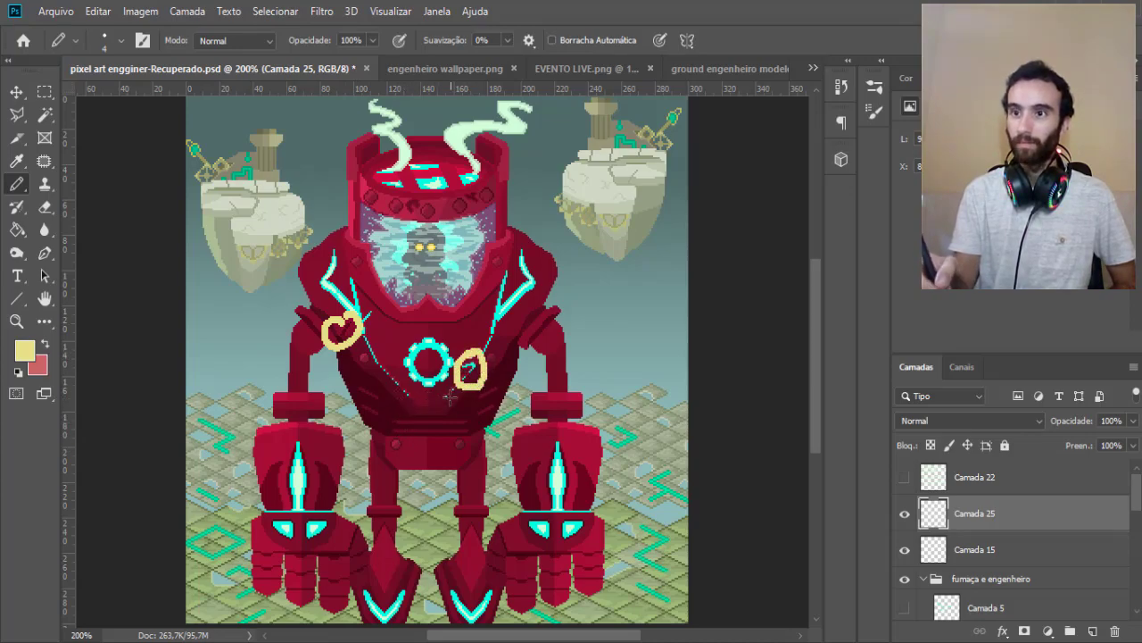
key("z")
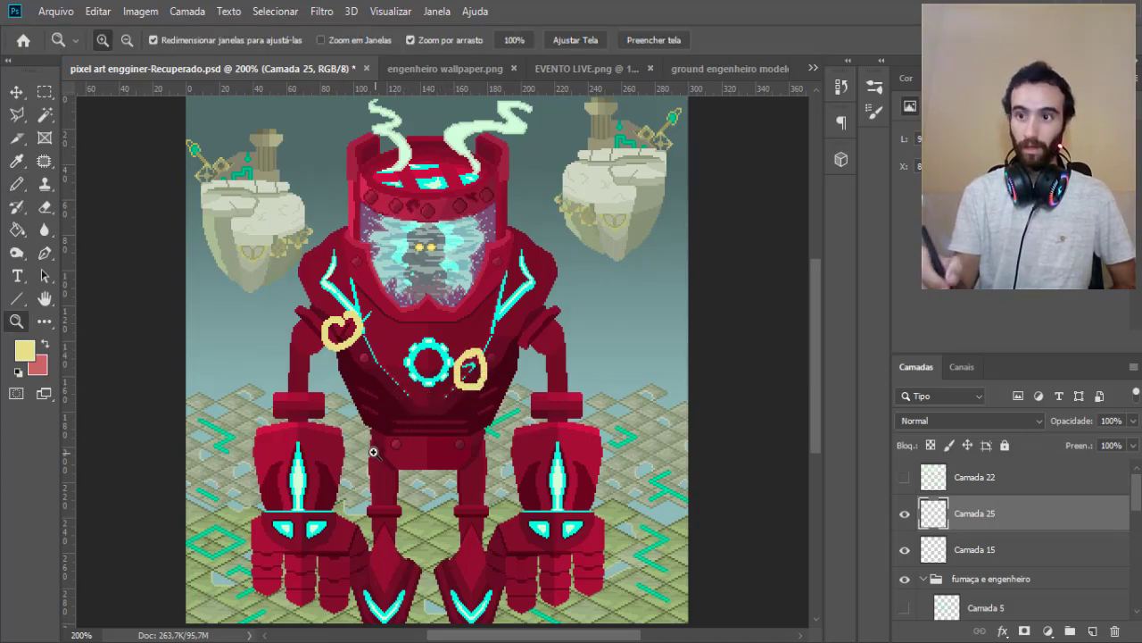
left_click(373, 386)
left_click(421, 407)
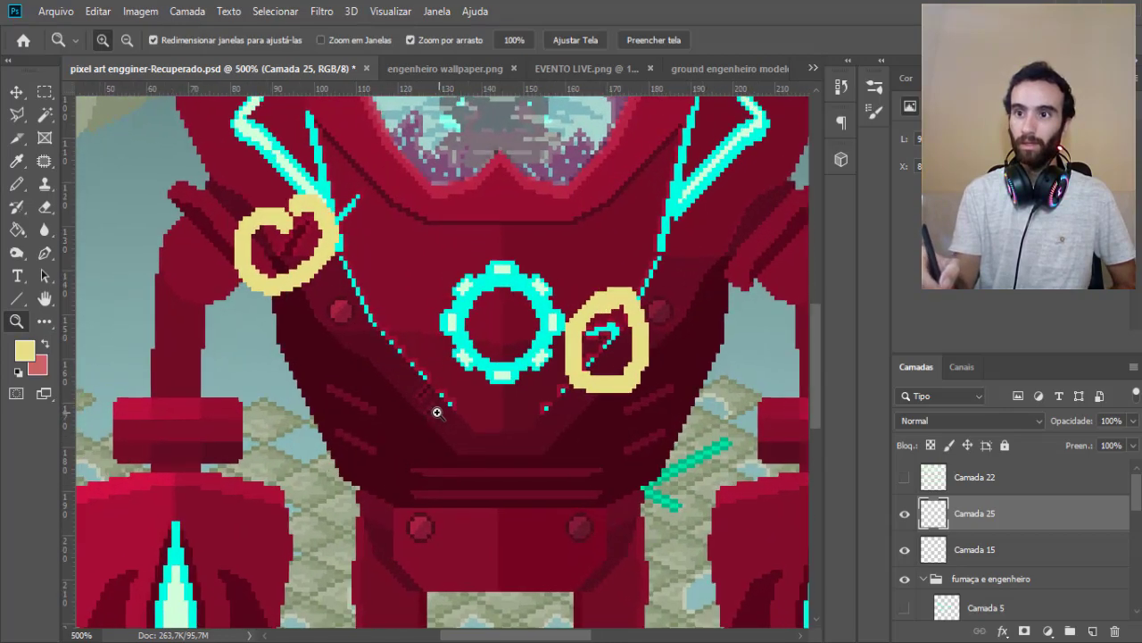
left_click(438, 414)
left_click(434, 418)
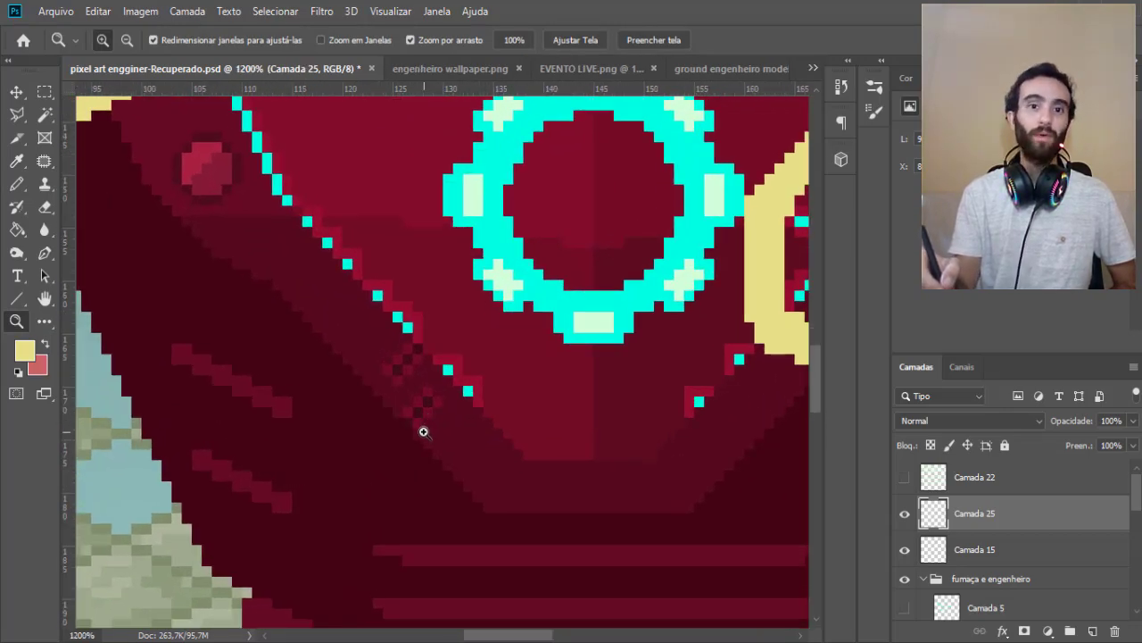
Try yellow marks over the small chest detail and undo each of them.
key("b")
mouse_move(421, 300)
left_mouse_down()
mouse_move(417, 464)
mouse_move(426, 376)
left_mouse_up()
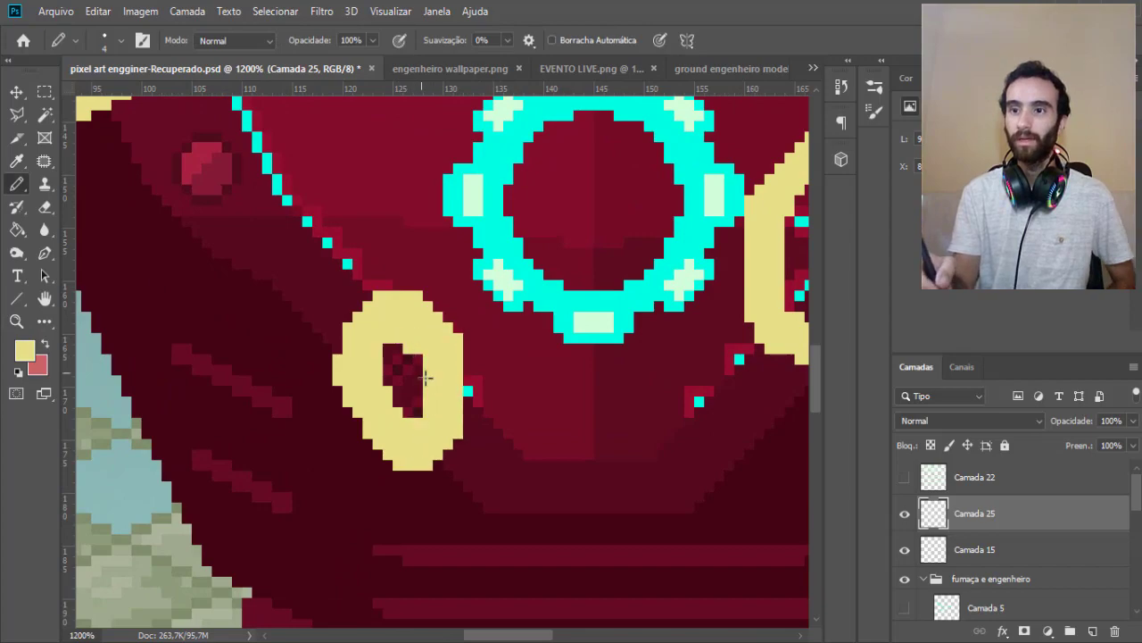
key("ctrl+z")
left_click_drag(367, 407, 396, 439)
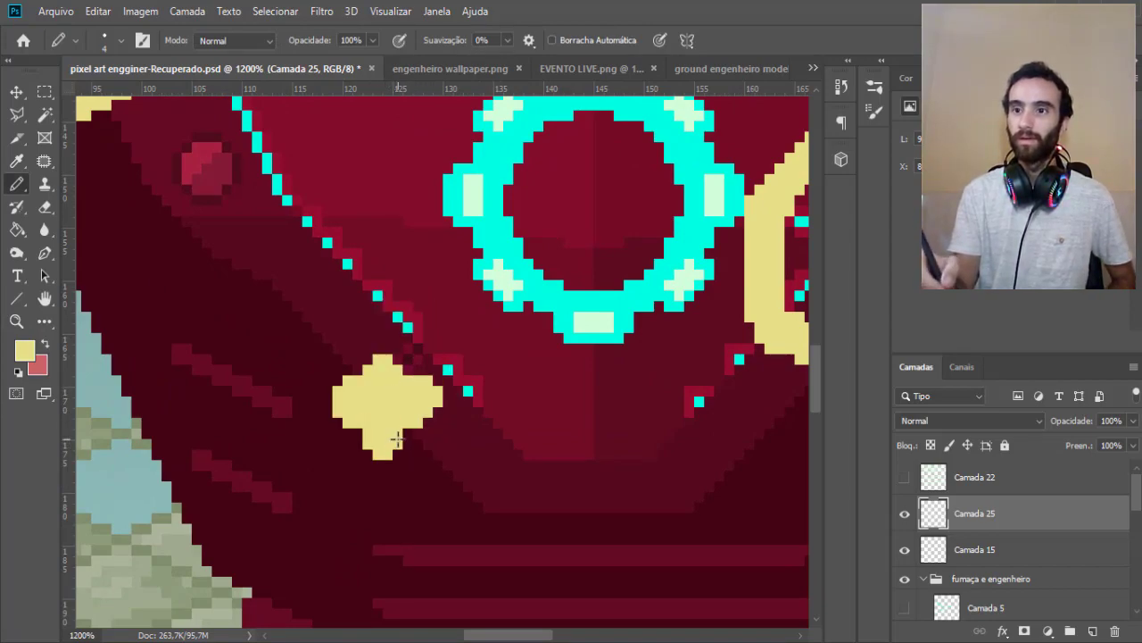
key("ctrl+z")
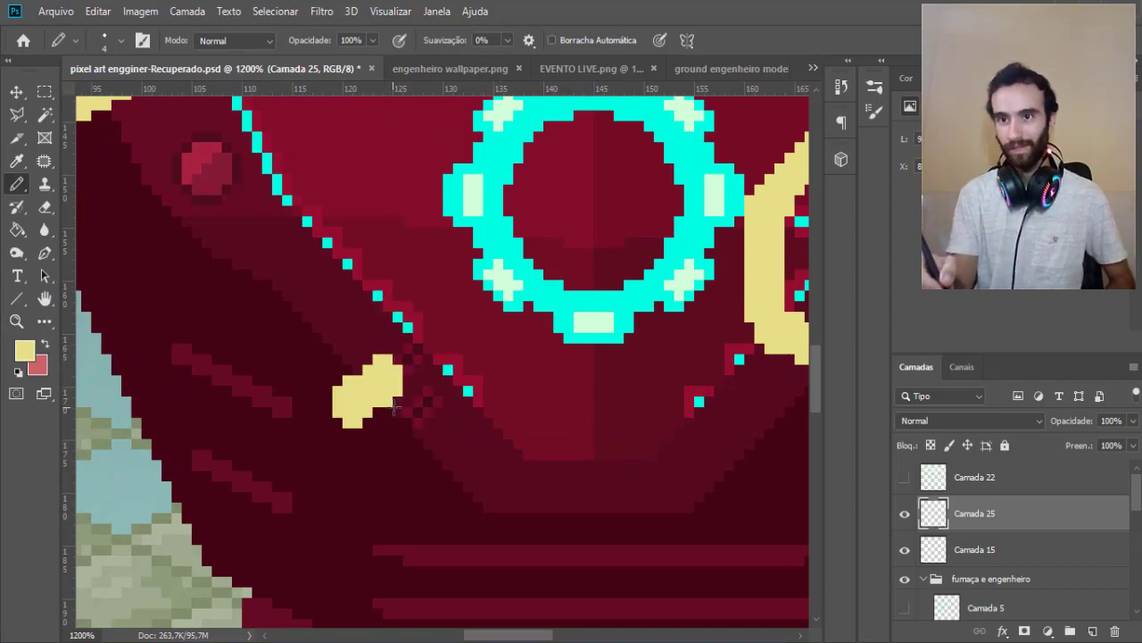
key("ctrl+z")
Zoom back out to show the robot's dome, chest and legs.
key("z")
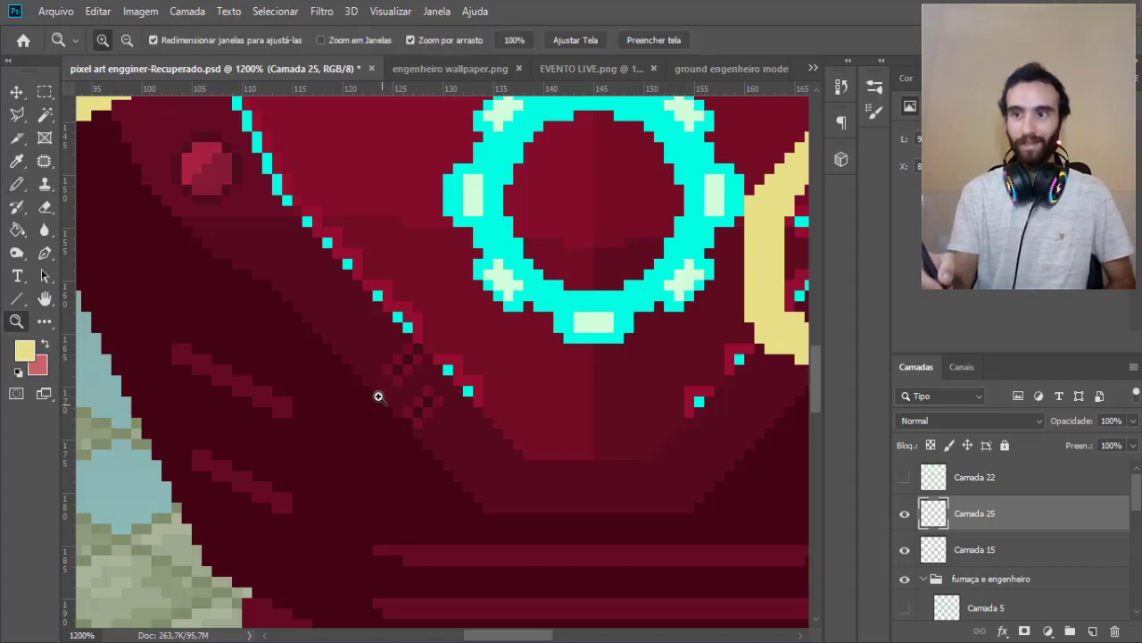
left_click(127, 39)
left_click(382, 212)
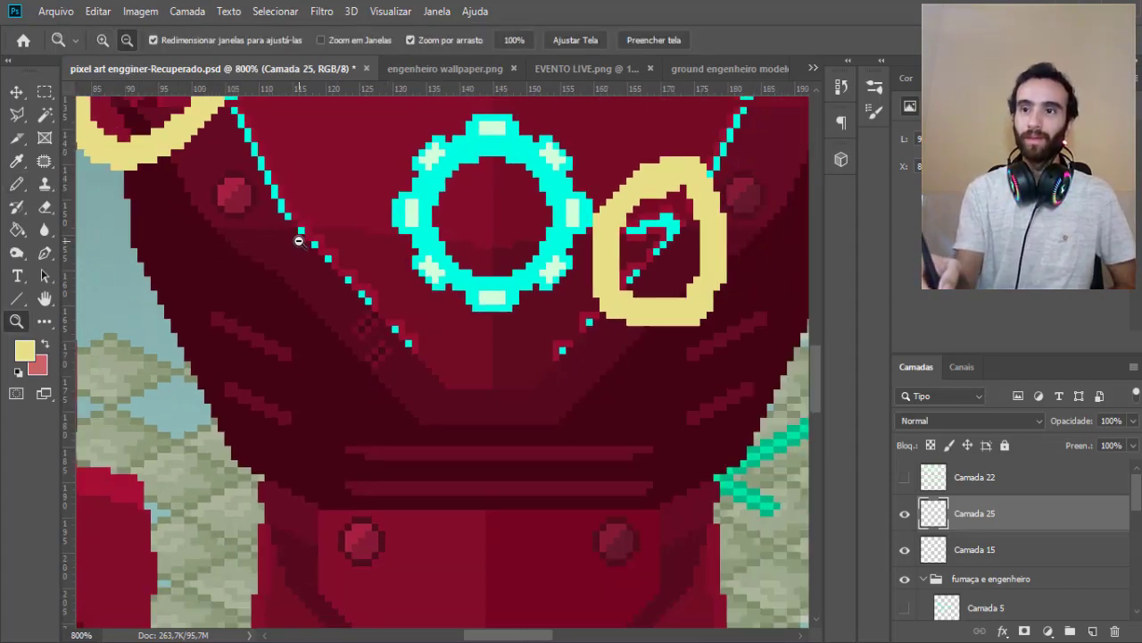
left_click(357, 237)
left_click(473, 289)
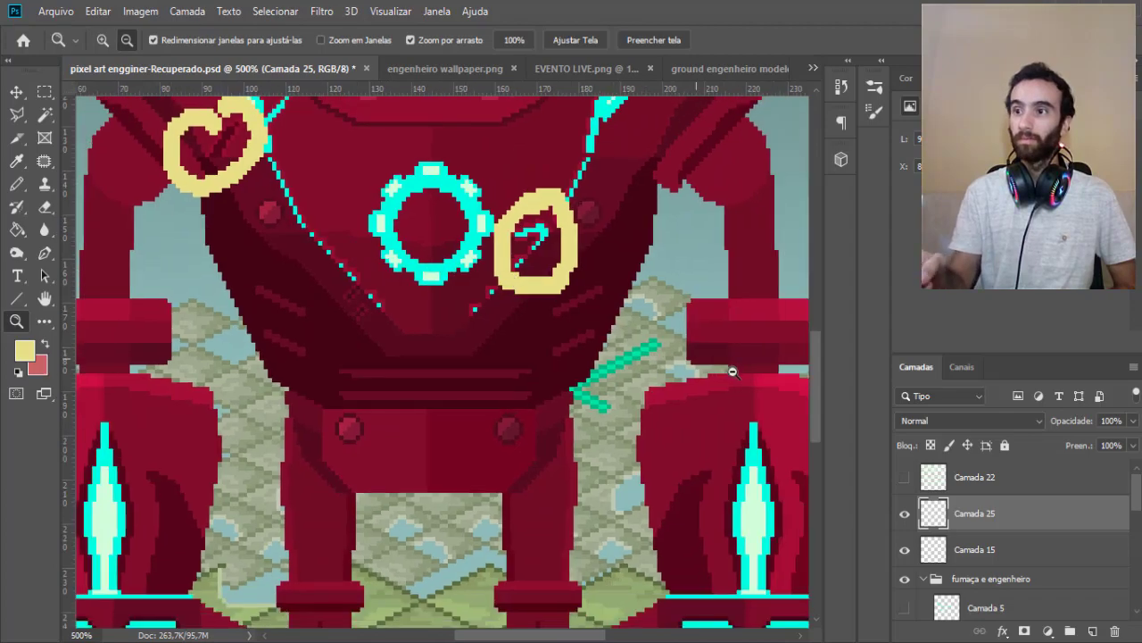
scroll(805, 410, "up", 1)
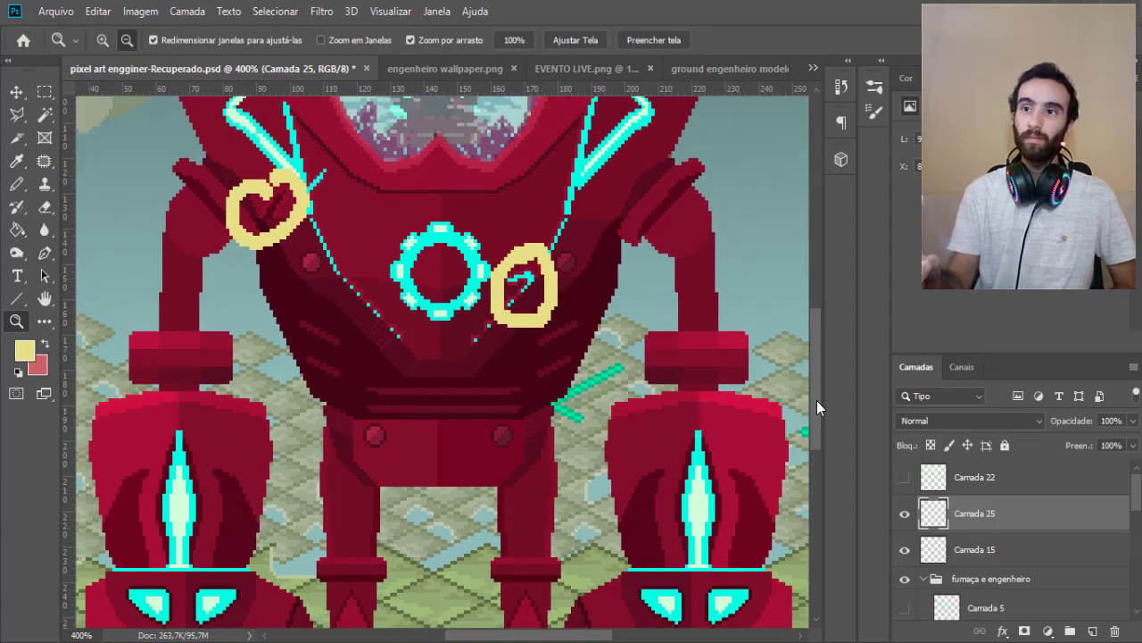
left_click(805, 411, "alt")
scroll(560, 420, "up", 1)
Erase the yellow marks from the pixel robot's chest and zoom out to the whole robot.
key("e")
left_click_drag(517, 375, 482, 429)
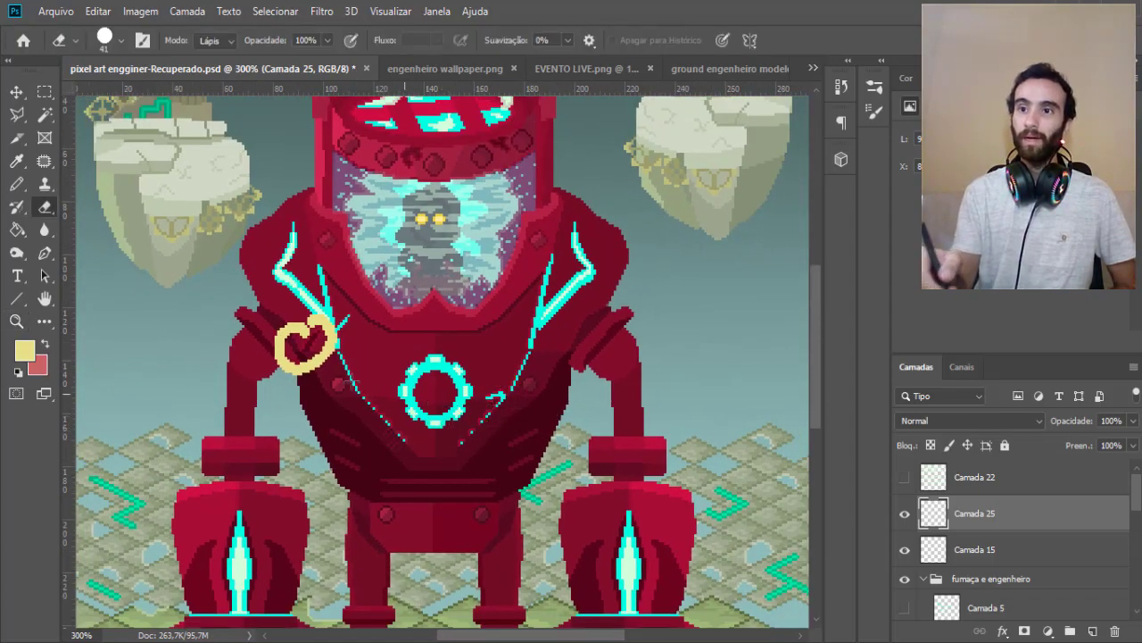
left_click_drag(277, 330, 335, 366)
key("z")
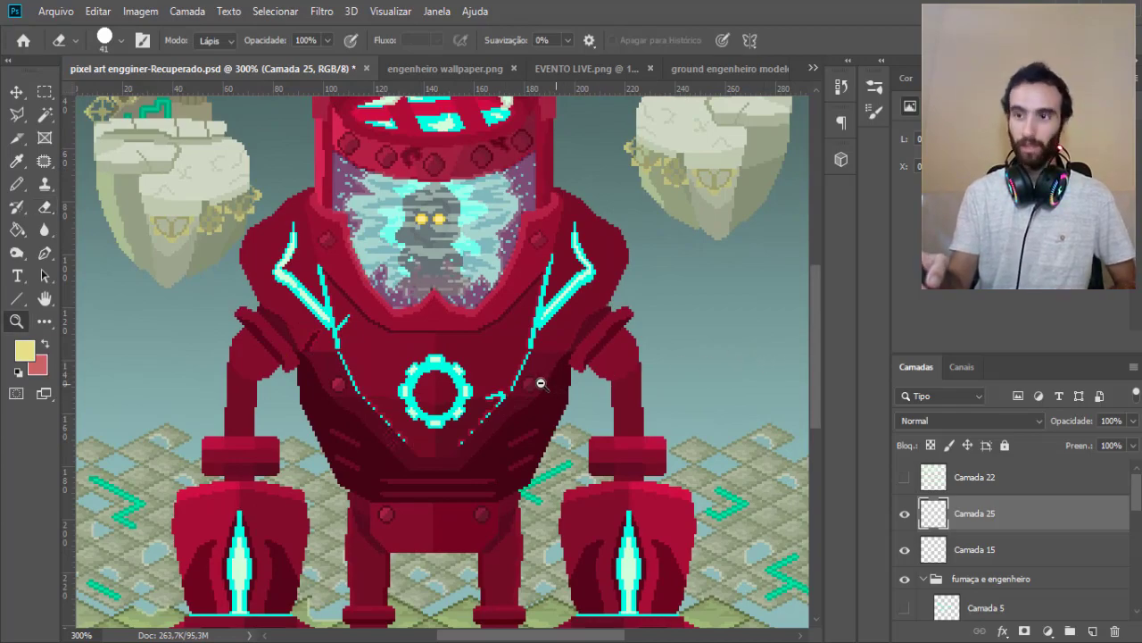
left_click(535, 391, "alt")
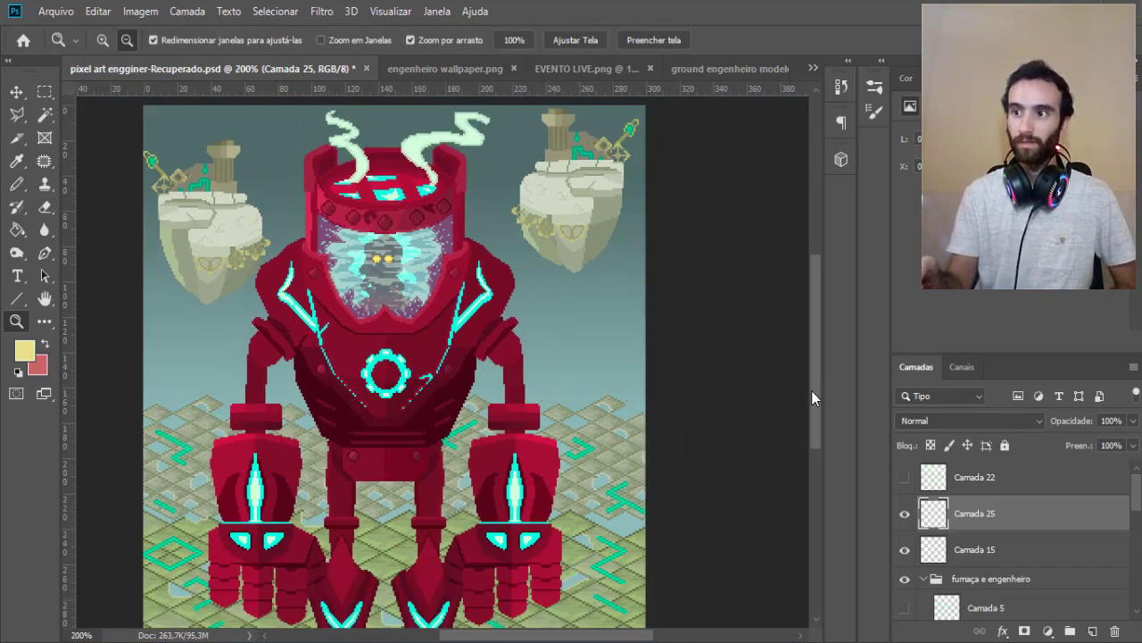
scroll(815, 392, "down", 1)
scroll(814, 393, "up", 1)
Erase the yellow circles around the chest and gear emblem on engenheiro wallpaper.png.
left_click(464, 69)
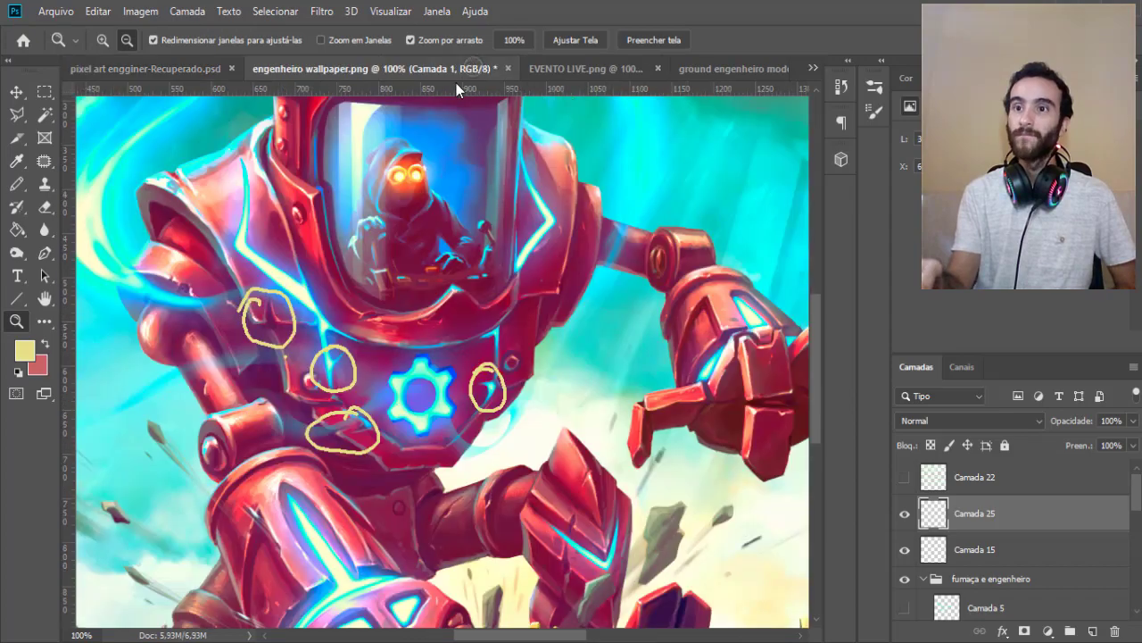
key("e")
mouse_move(339, 379)
left_mouse_down()
mouse_move(259, 312)
mouse_move(321, 433)
mouse_move(325, 382)
mouse_move(420, 426)
left_mouse_up()
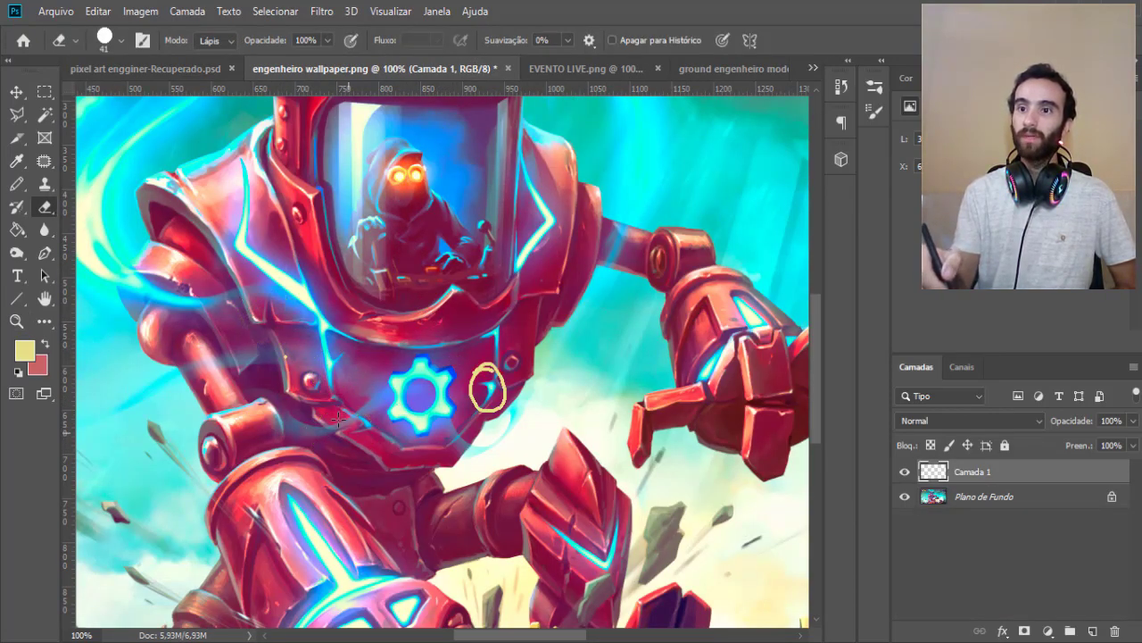
left_click_drag(478, 401, 494, 361)
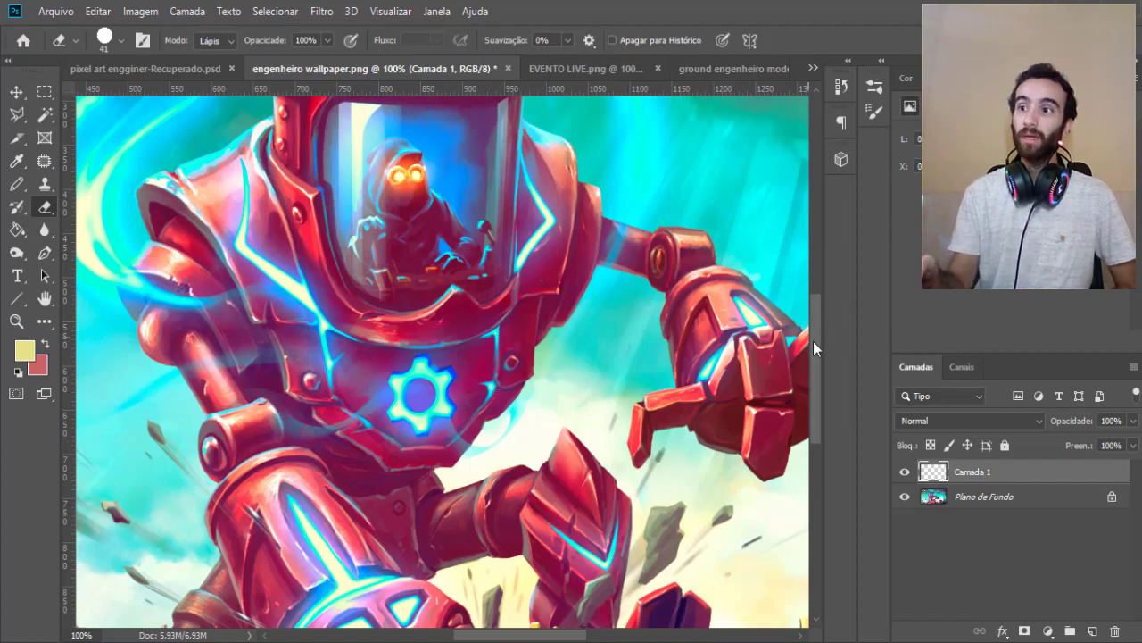
left_click_drag(814, 341, 815, 356)
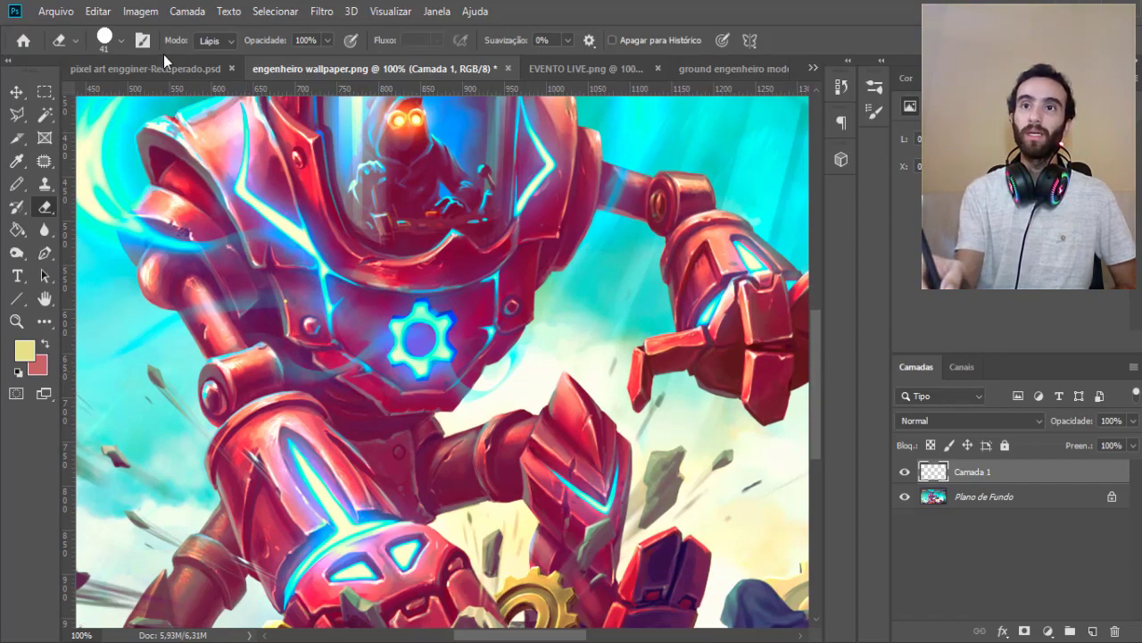
Draw a trial yellow loop around the reference robot's forearm, then undo it.
left_click(171, 66)
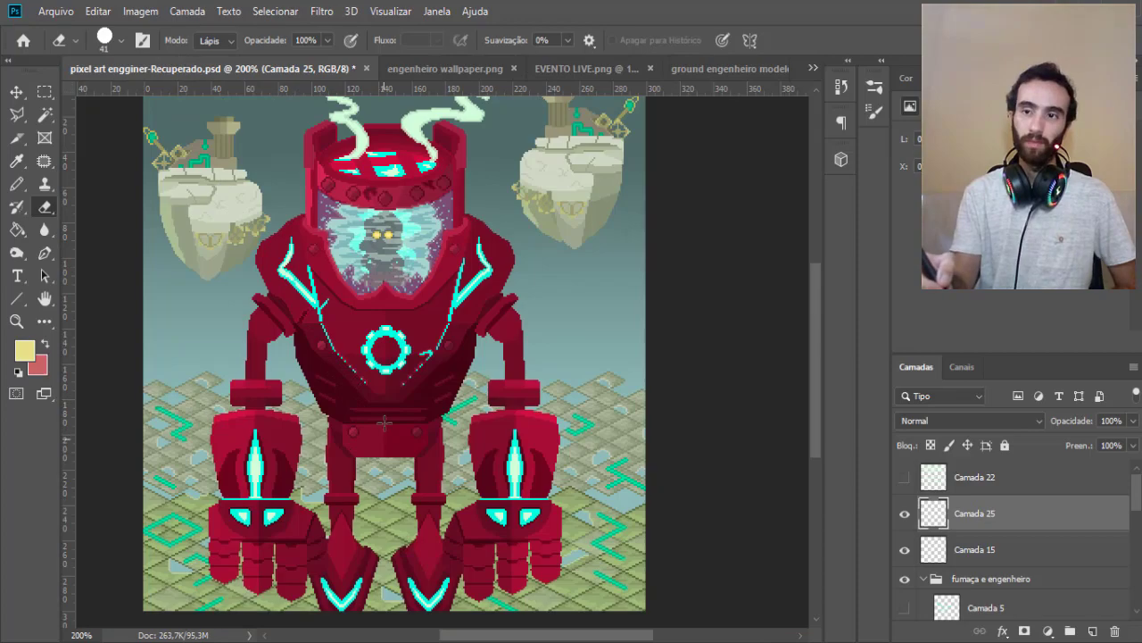
left_click(459, 68)
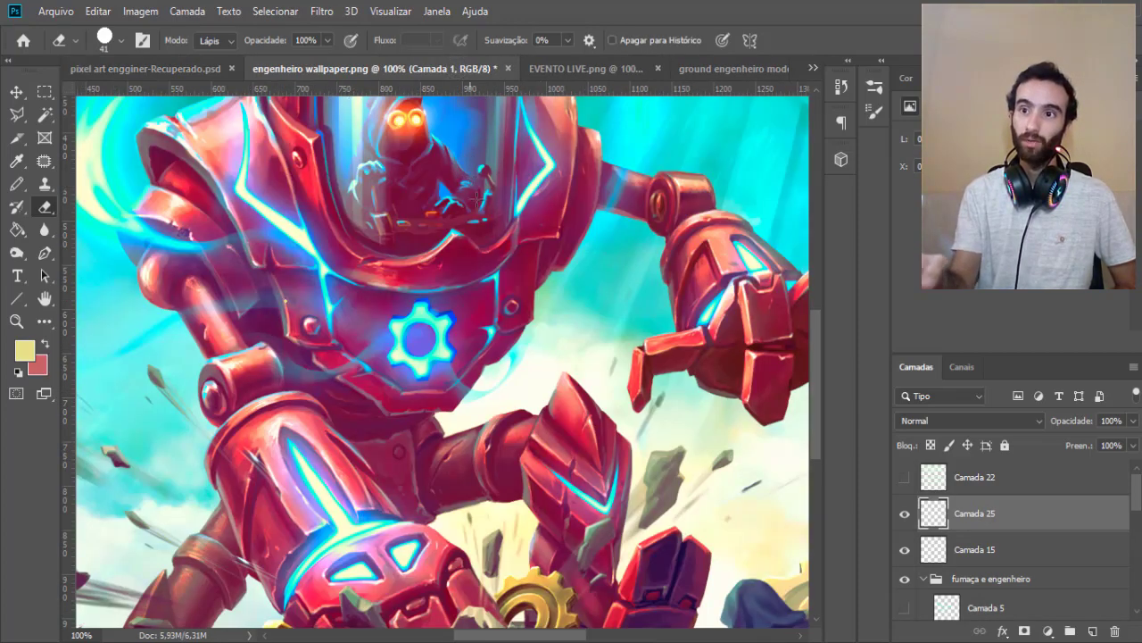
left_click_drag(816, 355, 818, 375)
key("b")
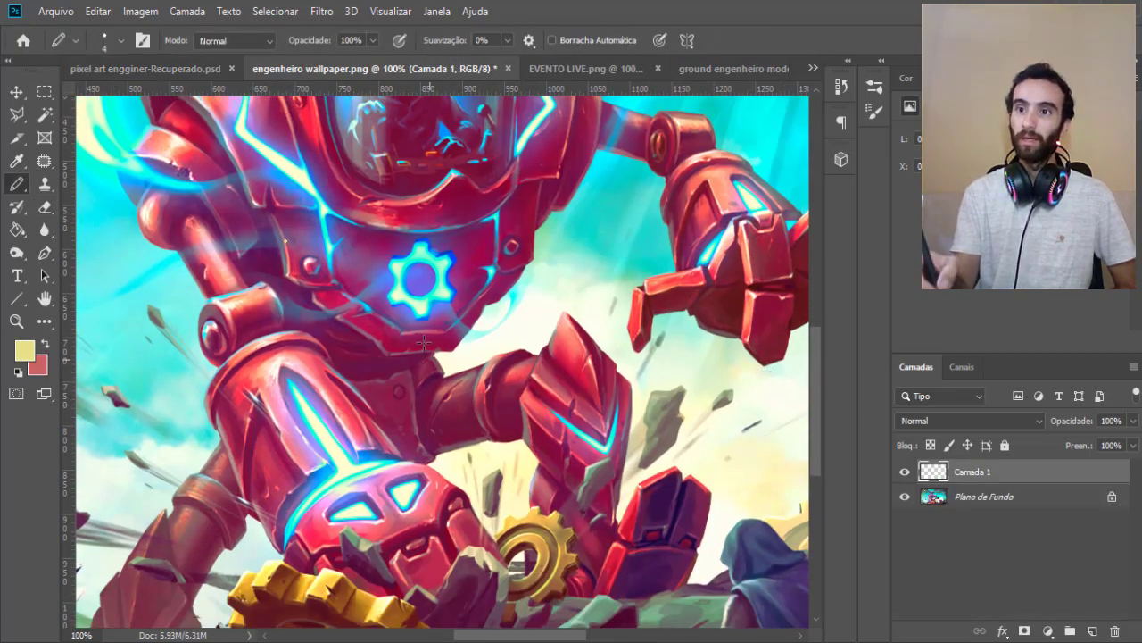
mouse_move(415, 351)
left_mouse_down()
mouse_move(355, 349)
mouse_move(241, 393)
mouse_move(459, 472)
mouse_move(384, 351)
left_mouse_up()
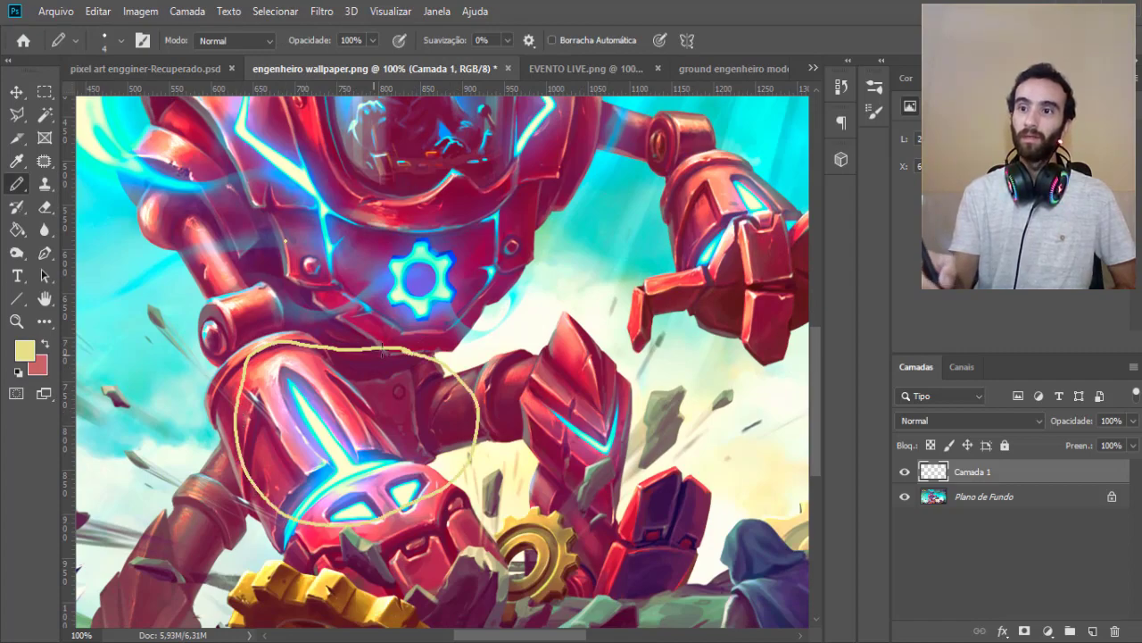
key("e")
key("ctrl+z")
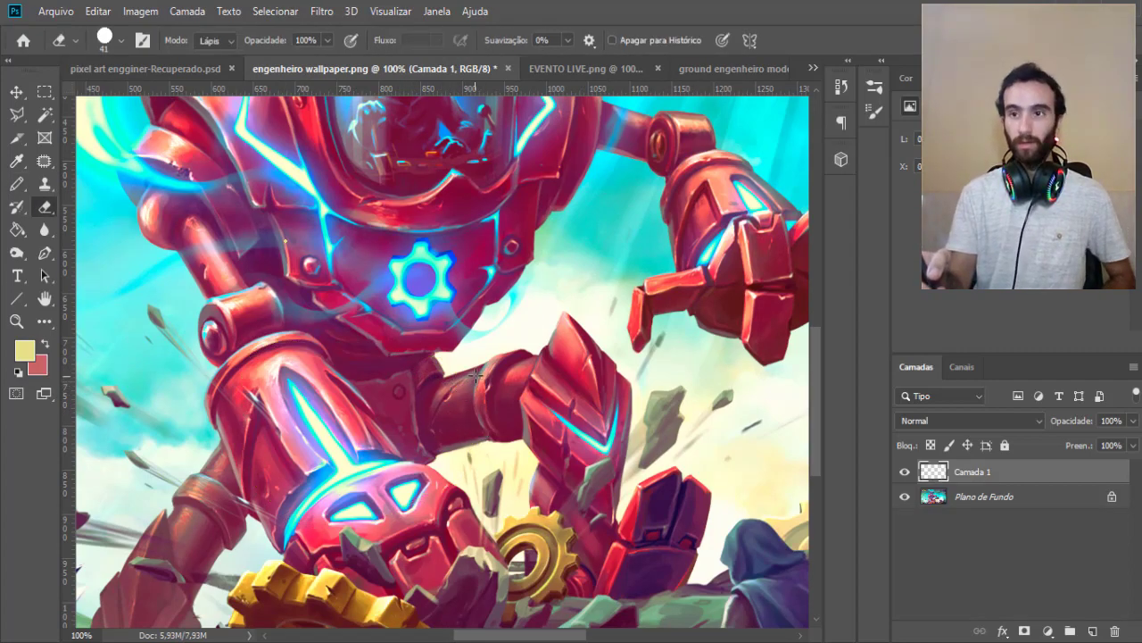
key("b")
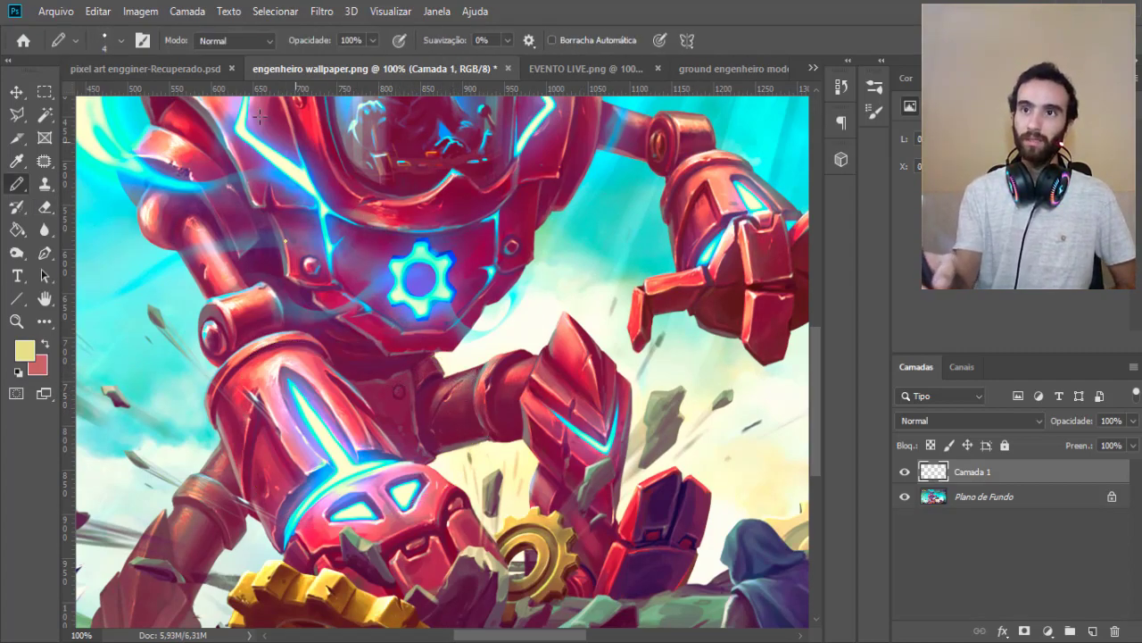
left_click(143, 68)
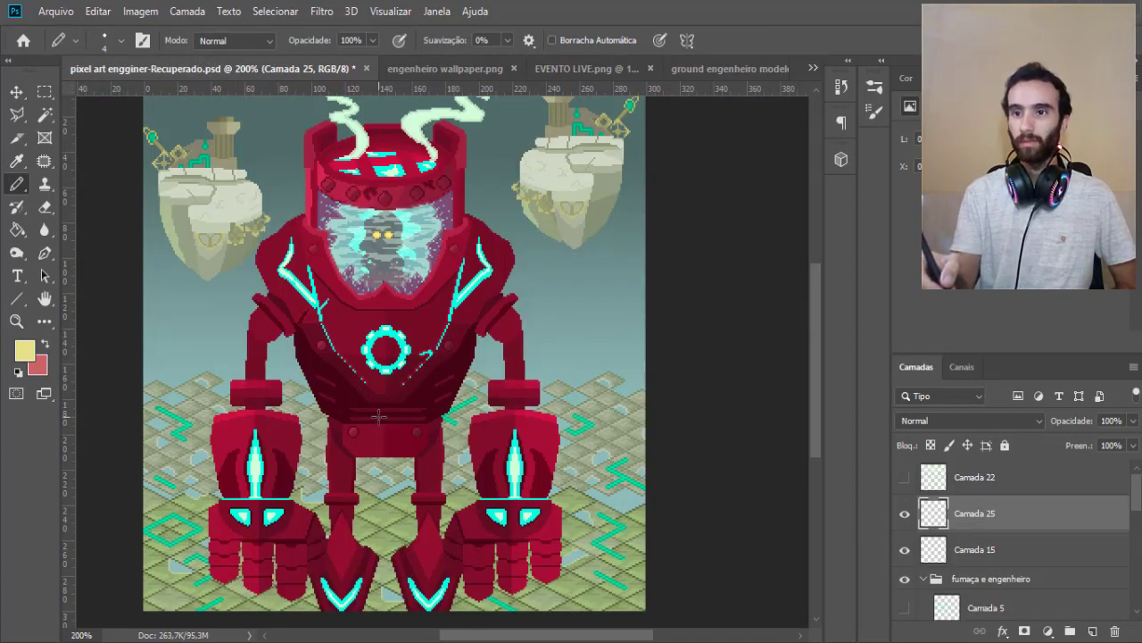
Try yellow circles on the pixel robot's waist and lower leg, then undo them.
mouse_move(378, 416)
left_mouse_down()
mouse_move(321, 406)
mouse_move(366, 495)
mouse_move(420, 388)
mouse_move(400, 410)
left_mouse_up()
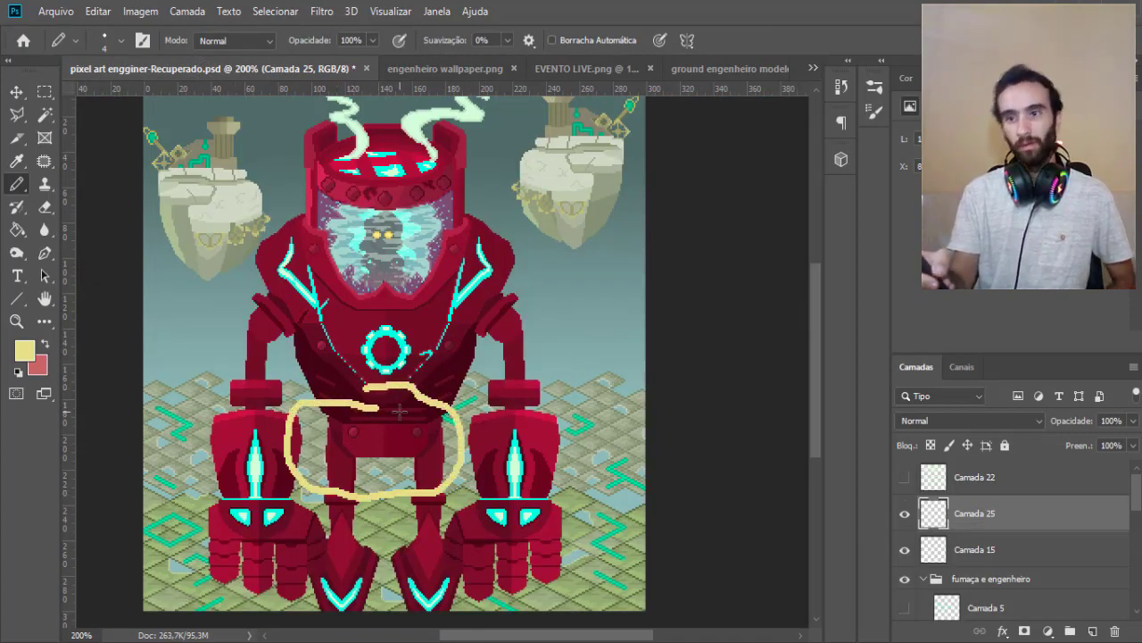
key("ctrl+z")
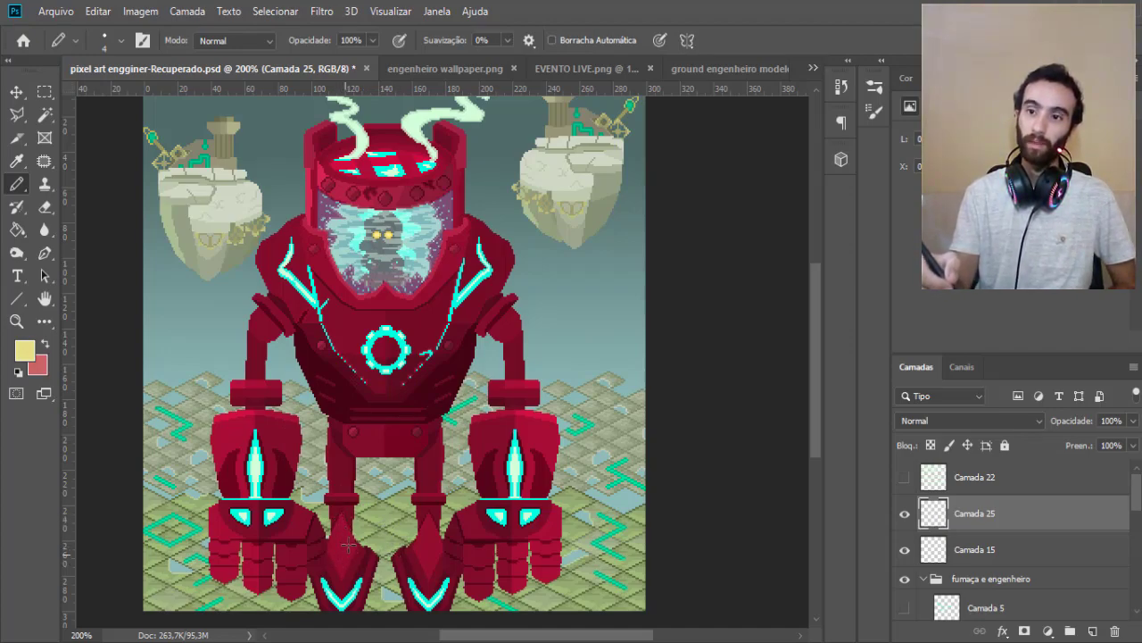
mouse_move(401, 507)
left_mouse_down()
mouse_move(406, 567)
mouse_move(339, 500)
mouse_move(371, 495)
left_mouse_up()
key("ctrl+z")
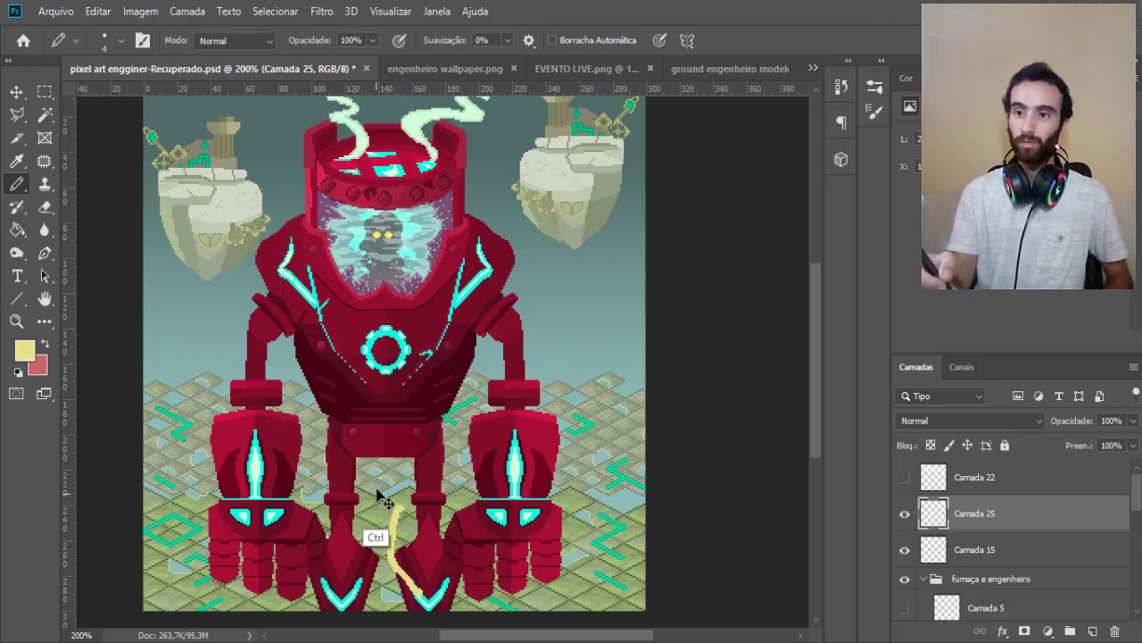
key("ctrl+z")
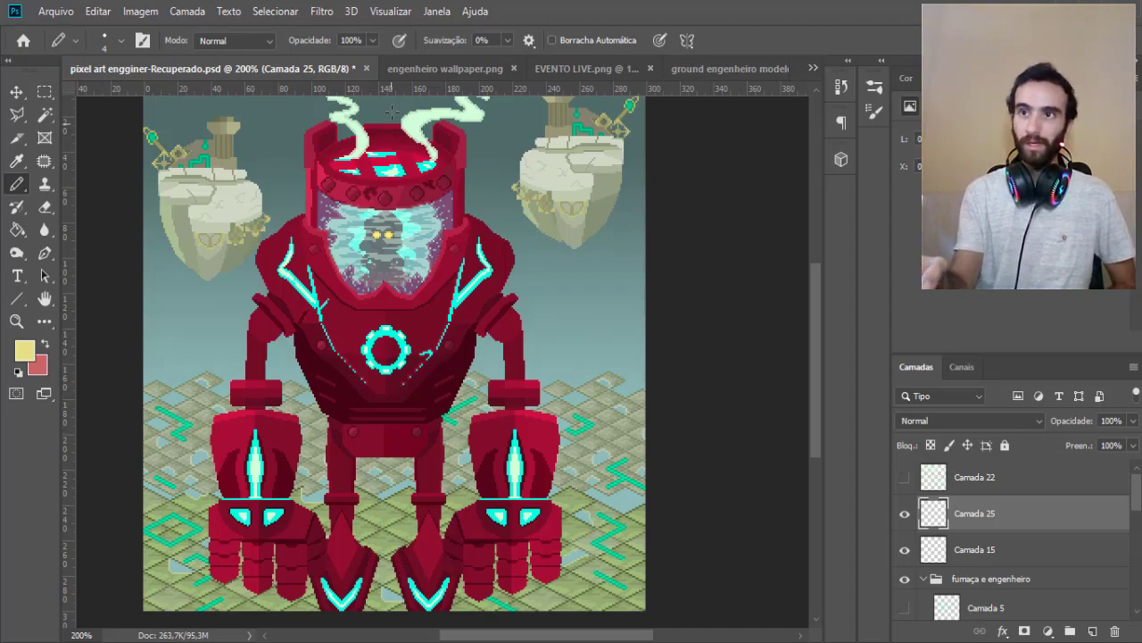
Circle the reference robot's raised hand in yellow on the wallpaper image.
left_click(428, 69)
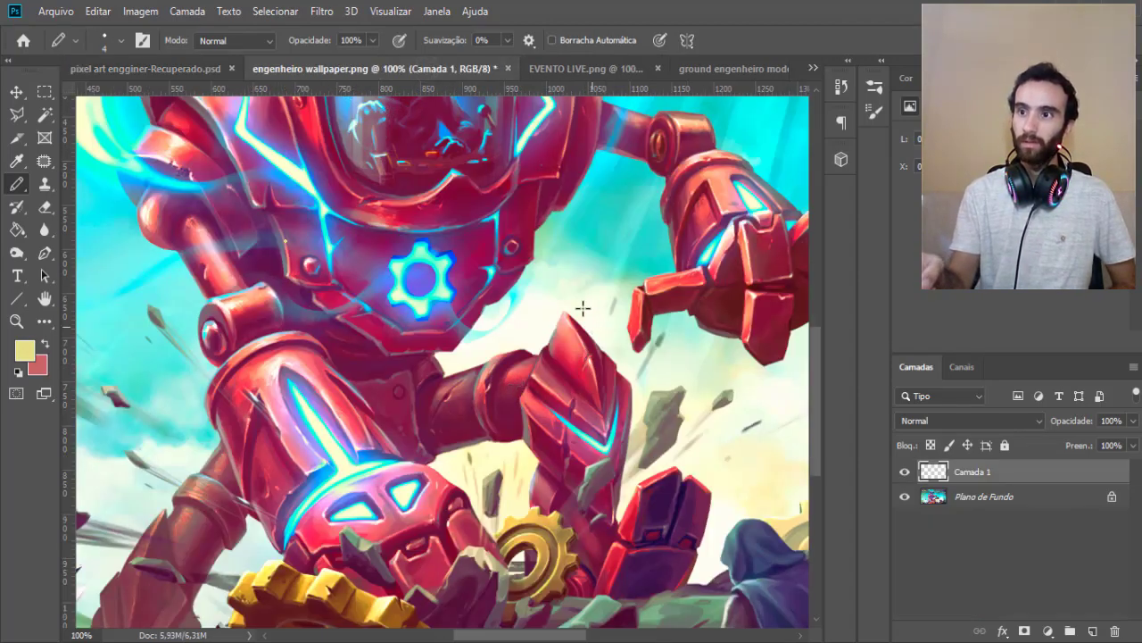
mouse_move(582, 308)
left_mouse_down()
mouse_move(553, 491)
mouse_move(679, 361)
mouse_move(571, 323)
left_mouse_up()
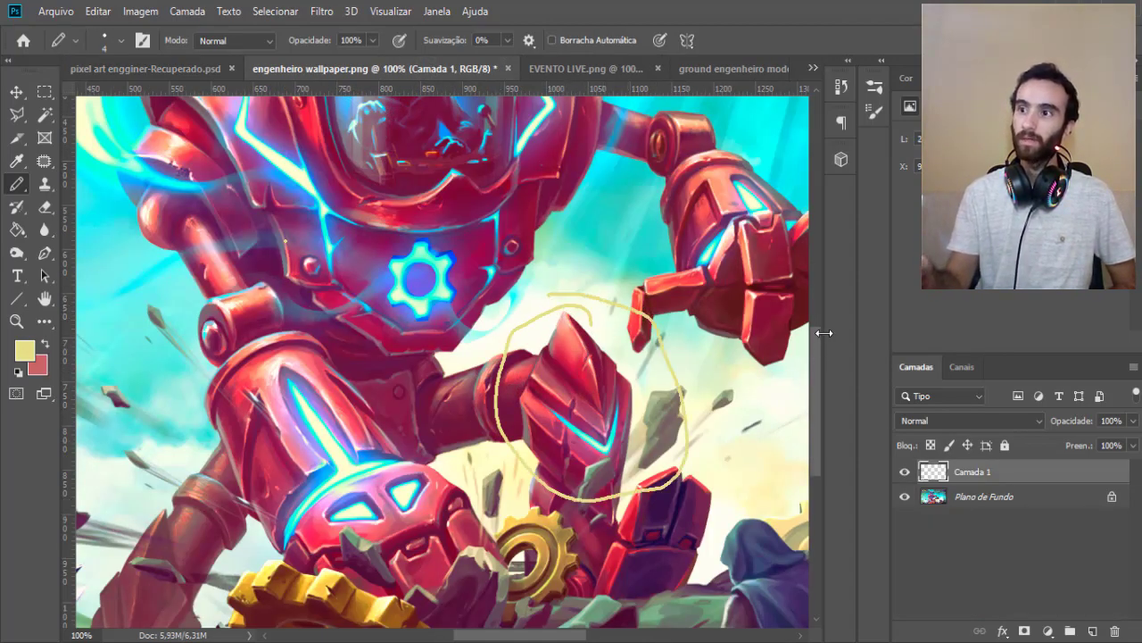
scroll(806, 388, "down", 3)
scroll(806, 387, "down", 1)
mouse_move(161, 390)
left_mouse_down()
mouse_move(107, 482)
mouse_move(195, 500)
mouse_move(153, 378)
mouse_move(168, 397)
left_mouse_up()
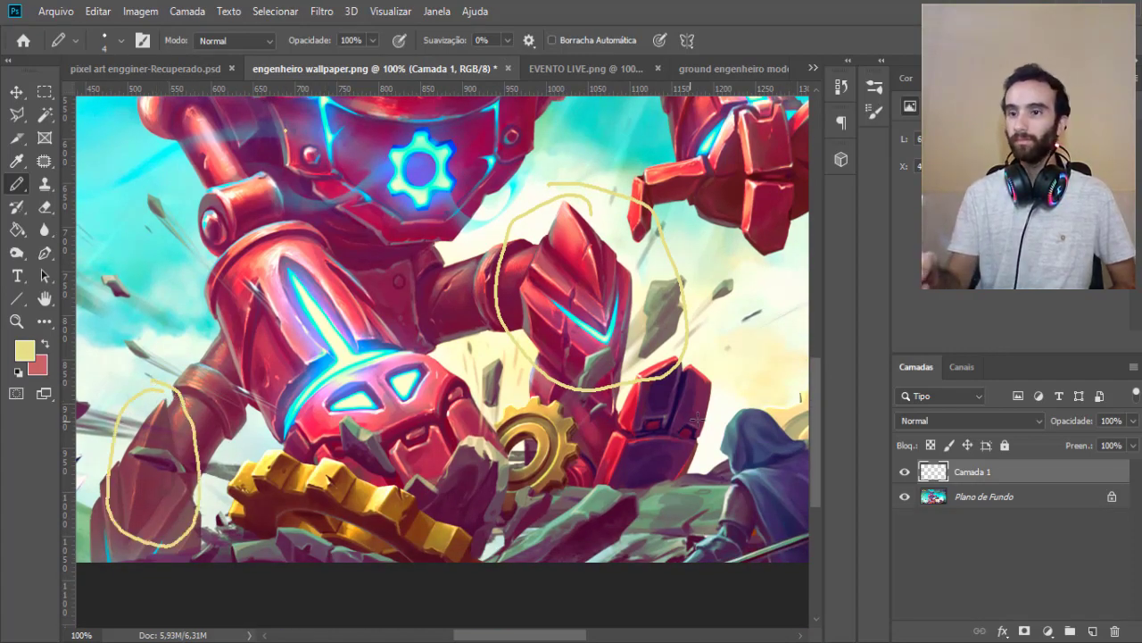
scroll(817, 422, "up", 1)
scroll(818, 422, "up", 1)
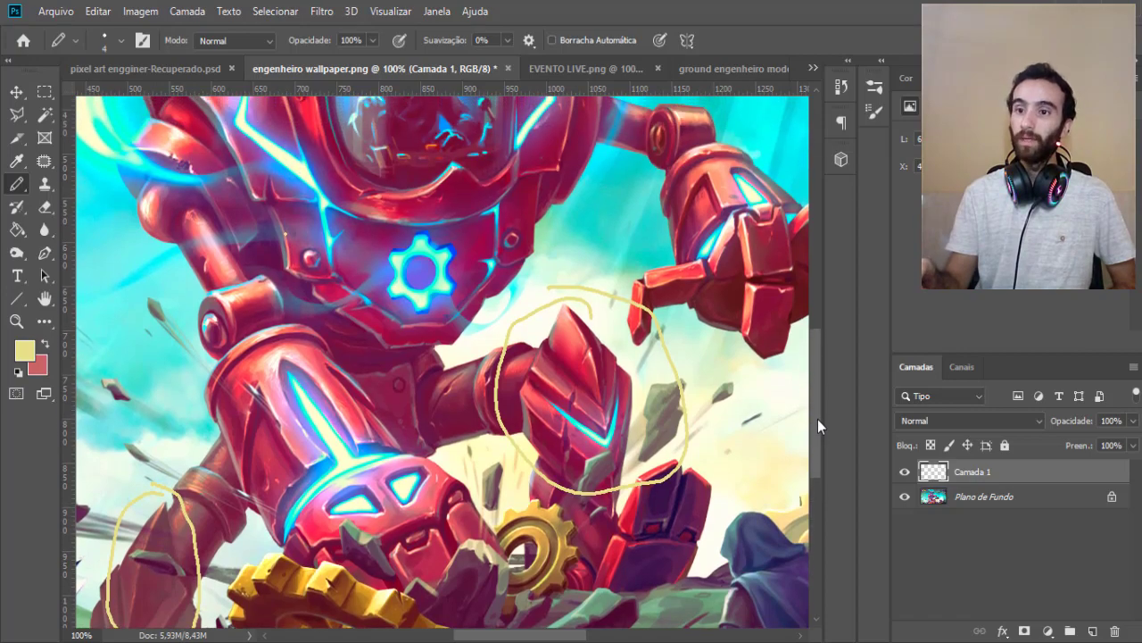
scroll(817, 419, "up", 1)
scroll(486, 639, "right", 3)
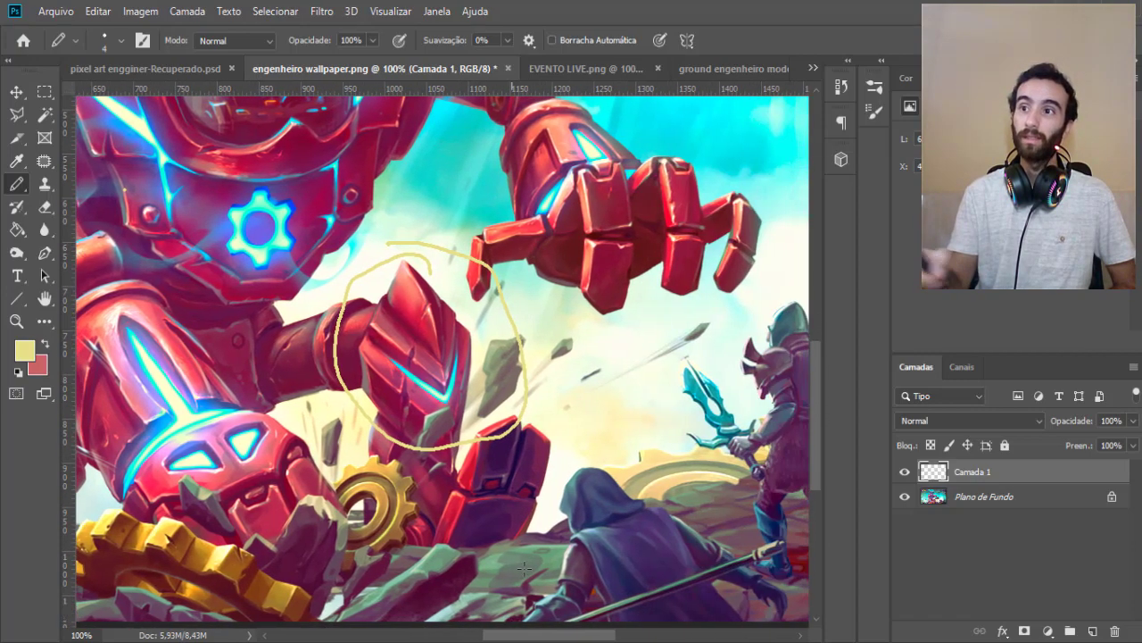
Circle the clawed fingers, the thumb, and the glowing leg stripe and eye in yellow.
mouse_move(664, 166)
left_mouse_down()
mouse_move(770, 252)
mouse_move(591, 214)
left_mouse_up()
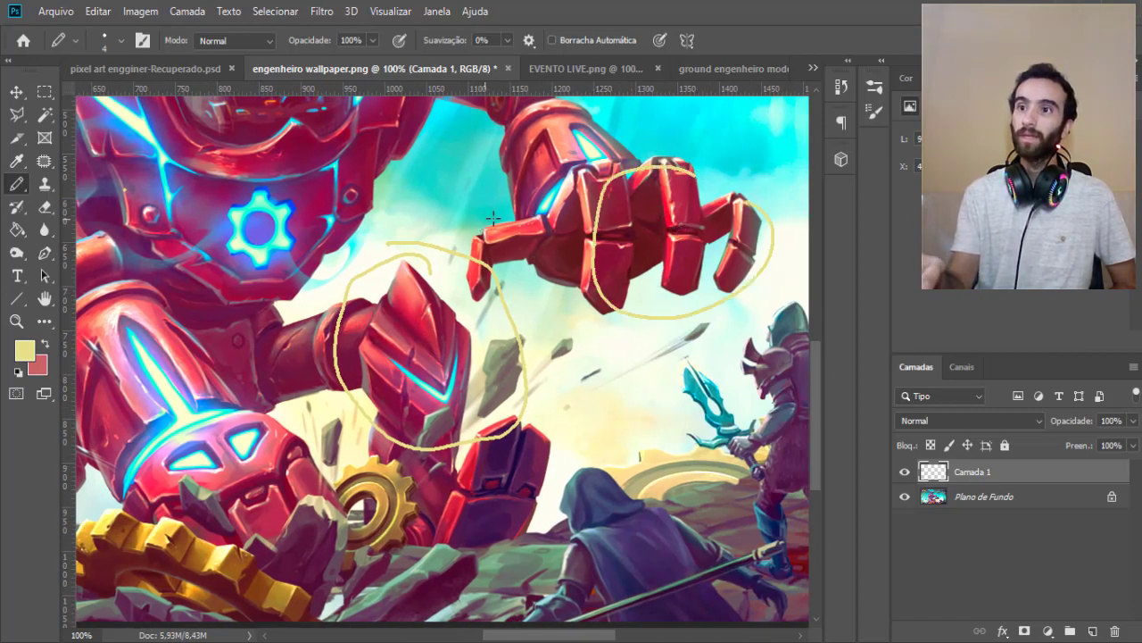
left_click_drag(491, 216, 484, 284)
scroll(815, 421, "up", 1)
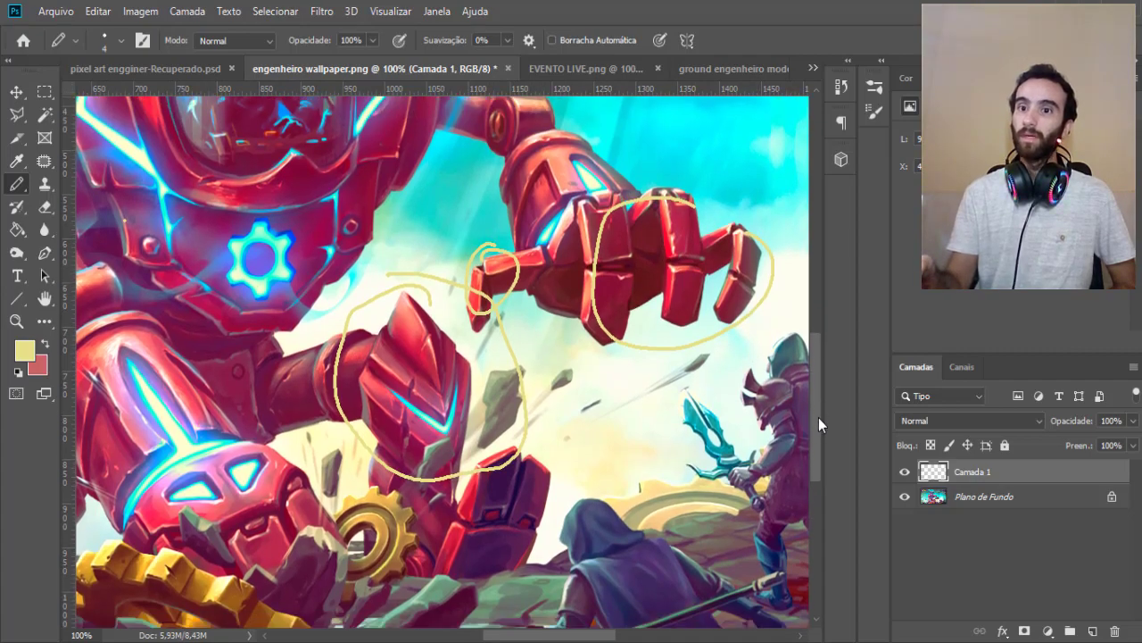
scroll(819, 418, "down", 1)
mouse_move(511, 638)
left_mouse_down()
mouse_move(485, 624)
mouse_move(477, 600)
left_mouse_up()
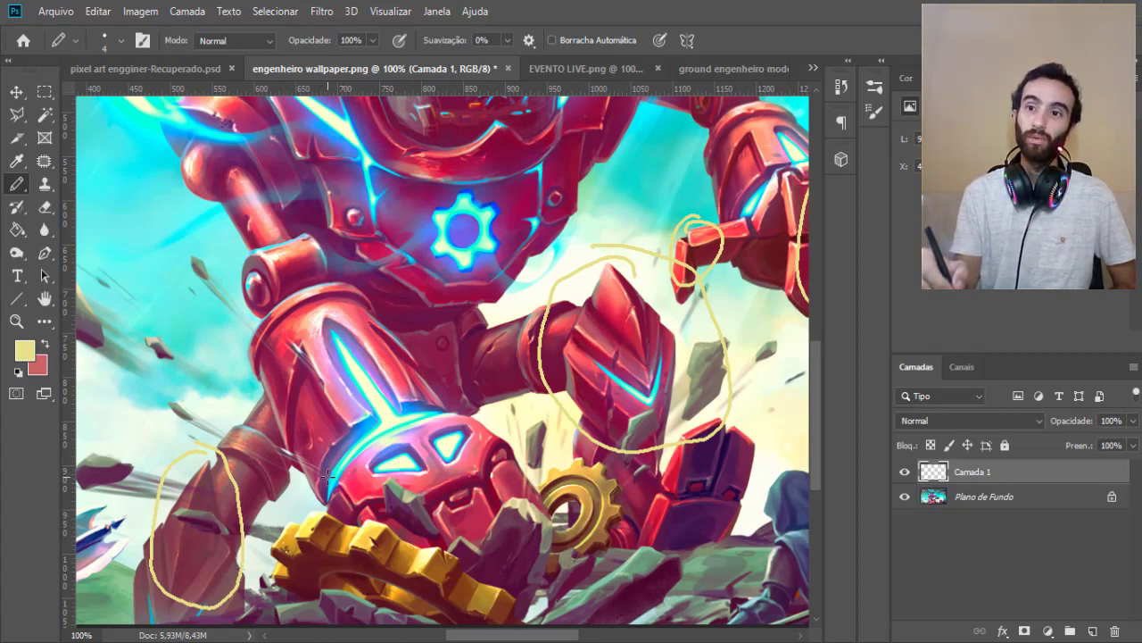
mouse_move(425, 457)
left_mouse_down()
mouse_move(410, 466)
mouse_move(426, 452)
left_mouse_up()
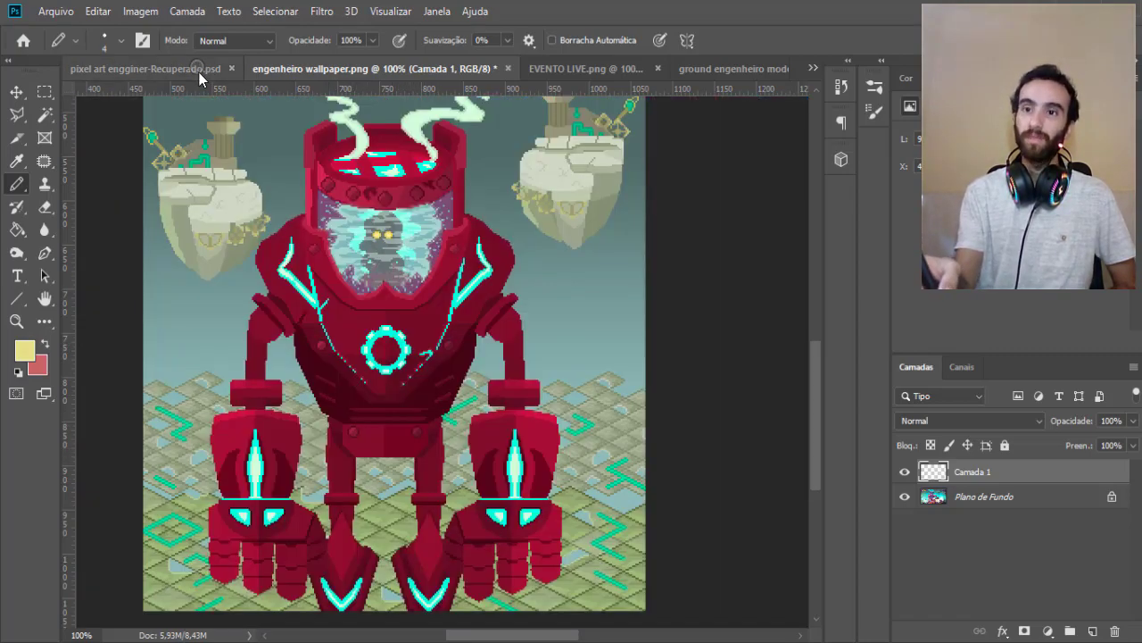
left_click(198, 71)
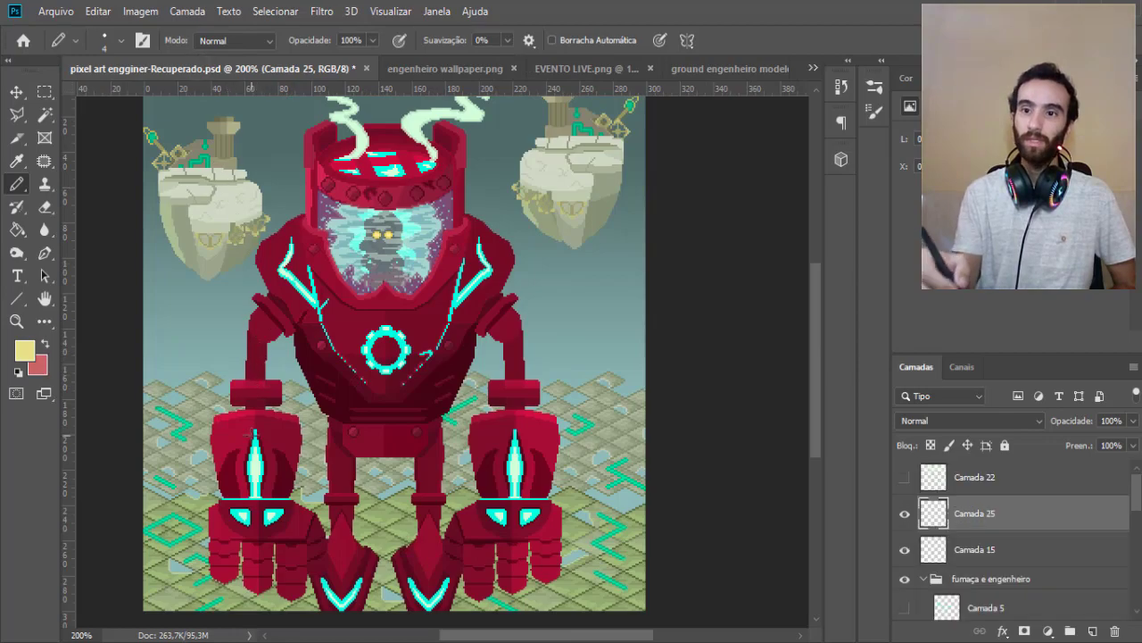
key("z")
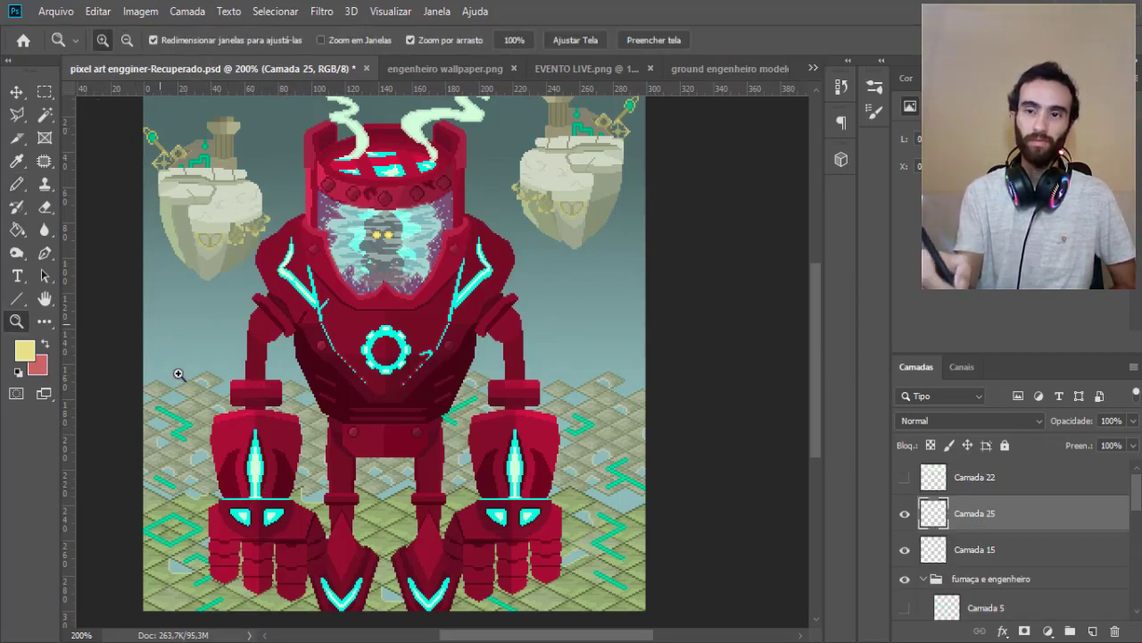
left_click(235, 480)
left_click(253, 510)
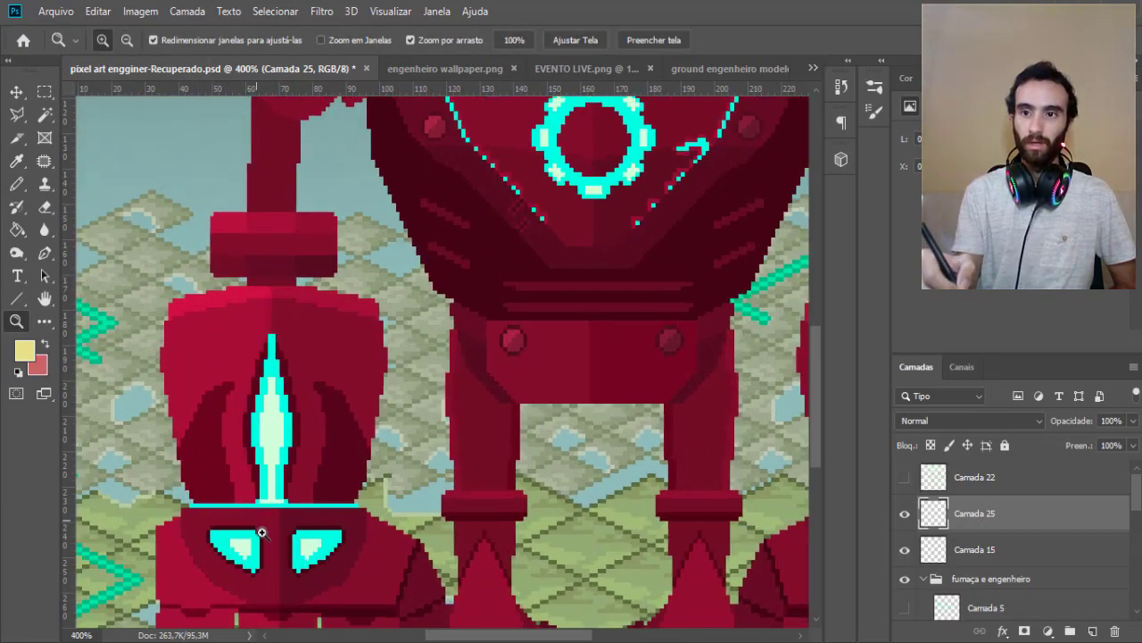
left_click(256, 534)
left_click(294, 524)
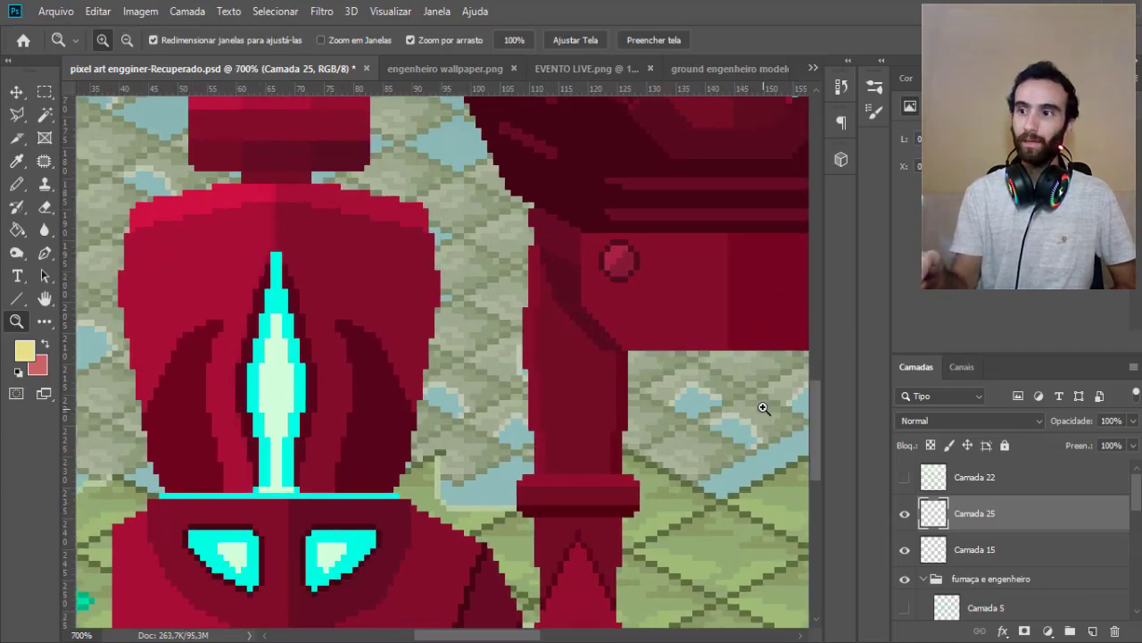
scroll(808, 415, "down", 3)
scroll(808, 420, "down", 2)
key("b")
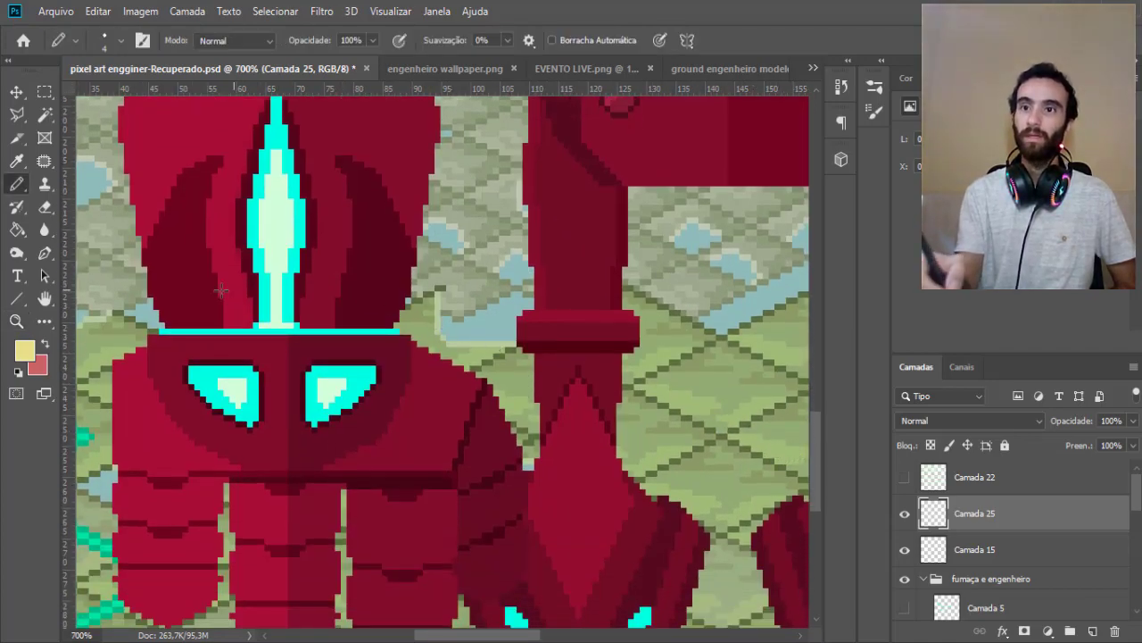
left_click_drag(820, 480, 824, 452)
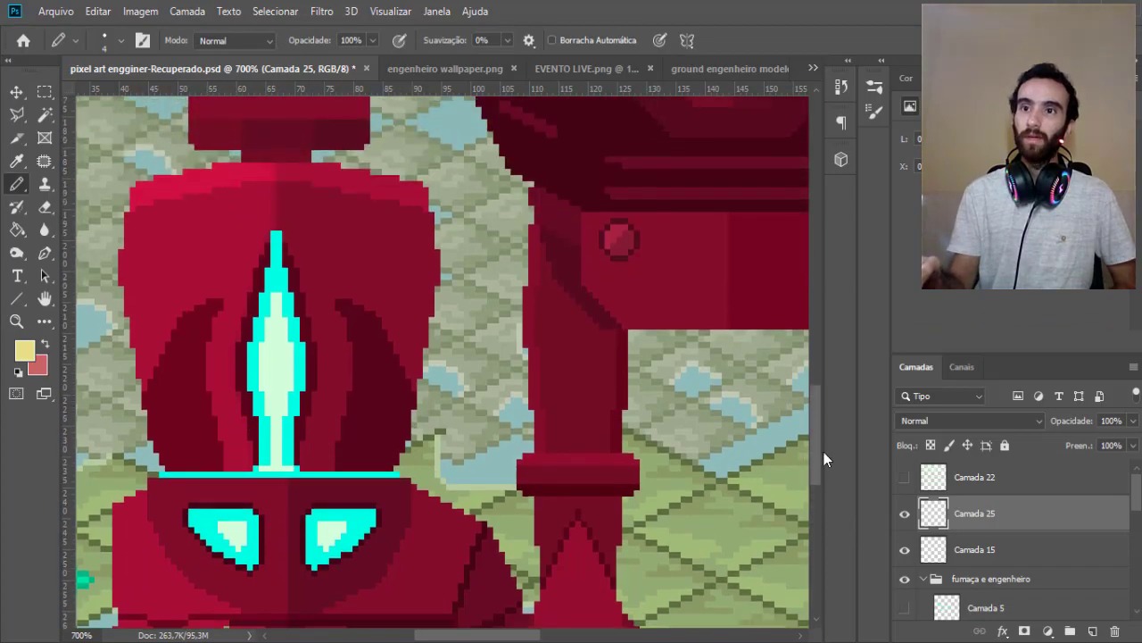
key("z")
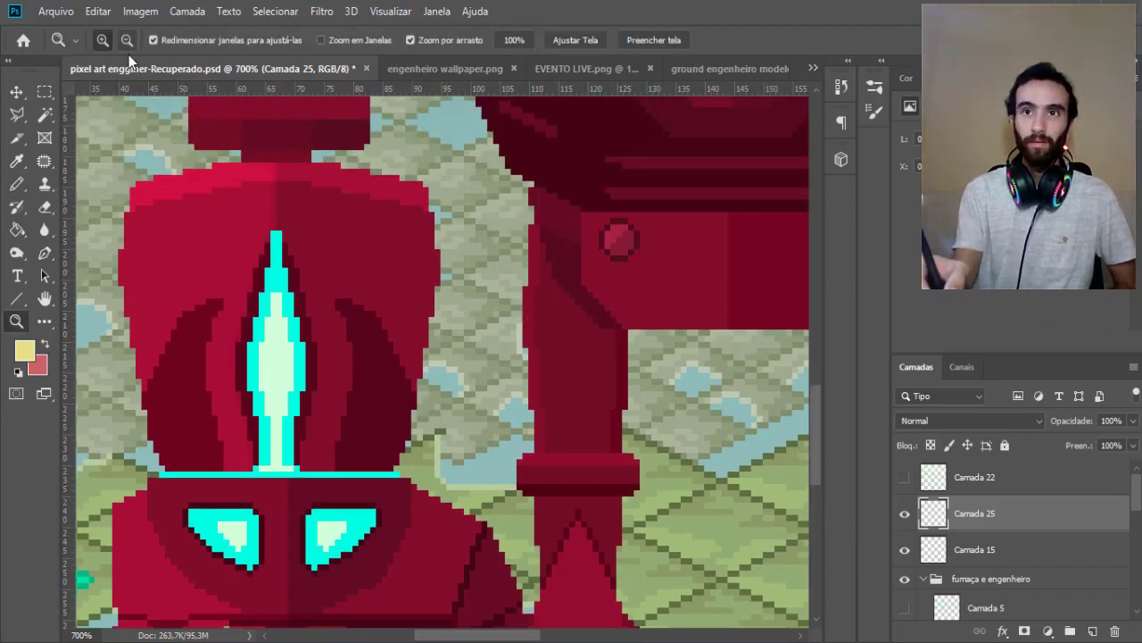
left_click(550, 349)
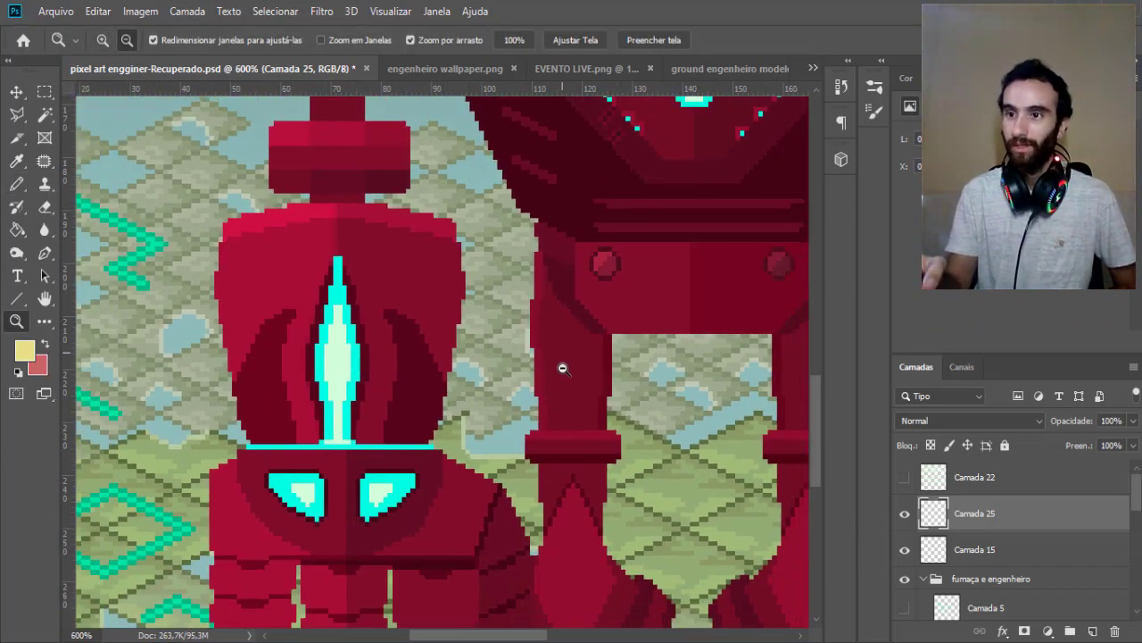
left_click(562, 393)
left_click(562, 393)
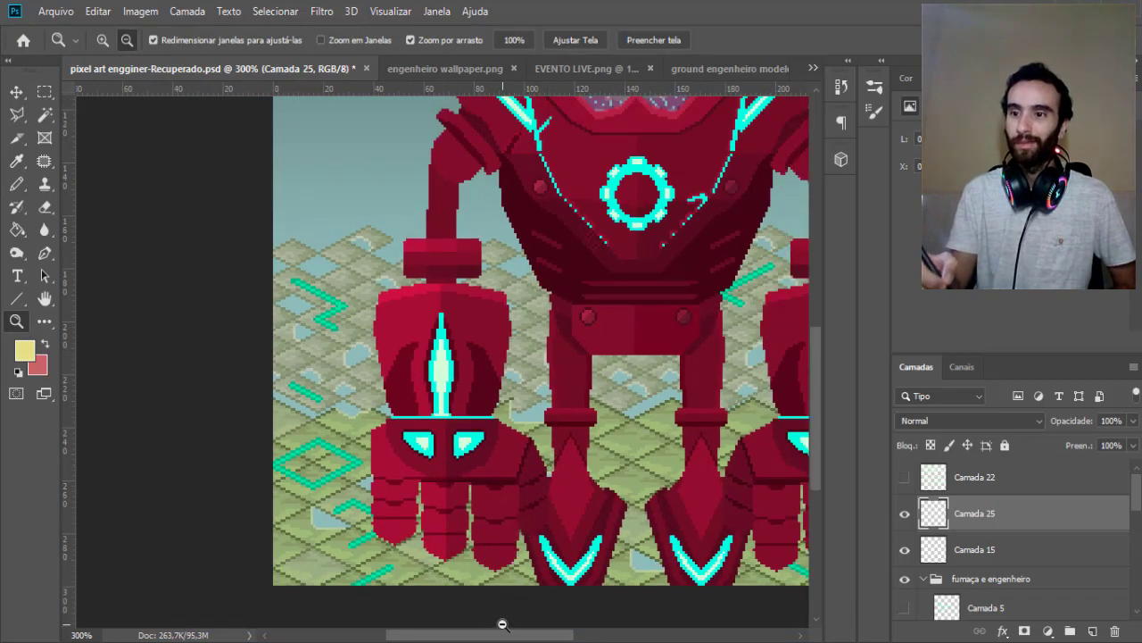
left_click_drag(504, 636, 553, 638)
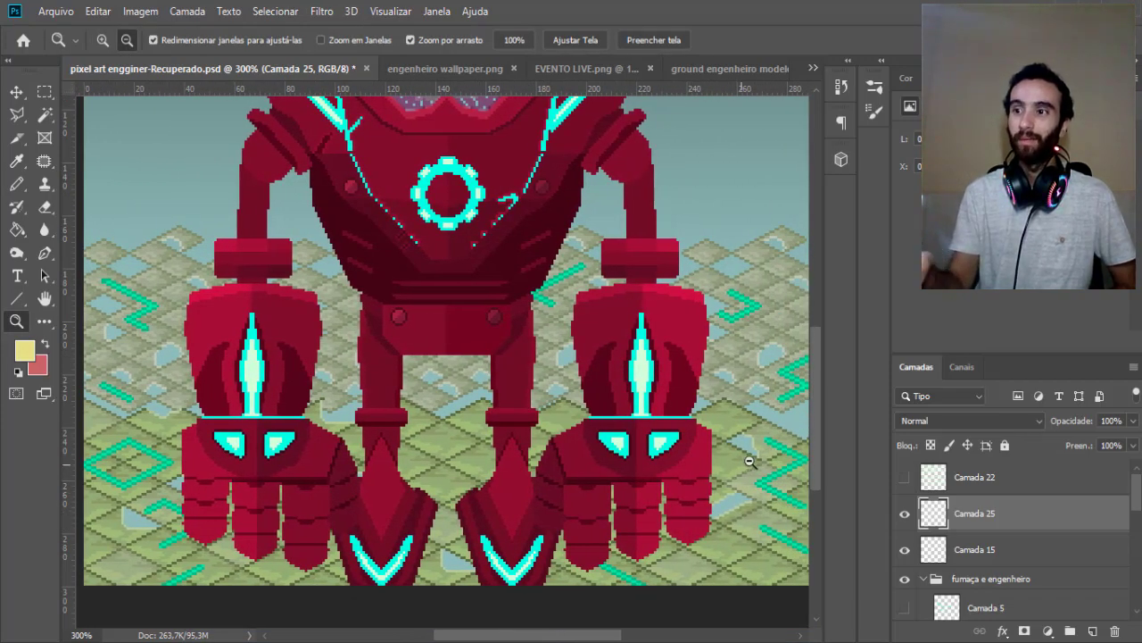
left_click_drag(817, 461, 819, 385)
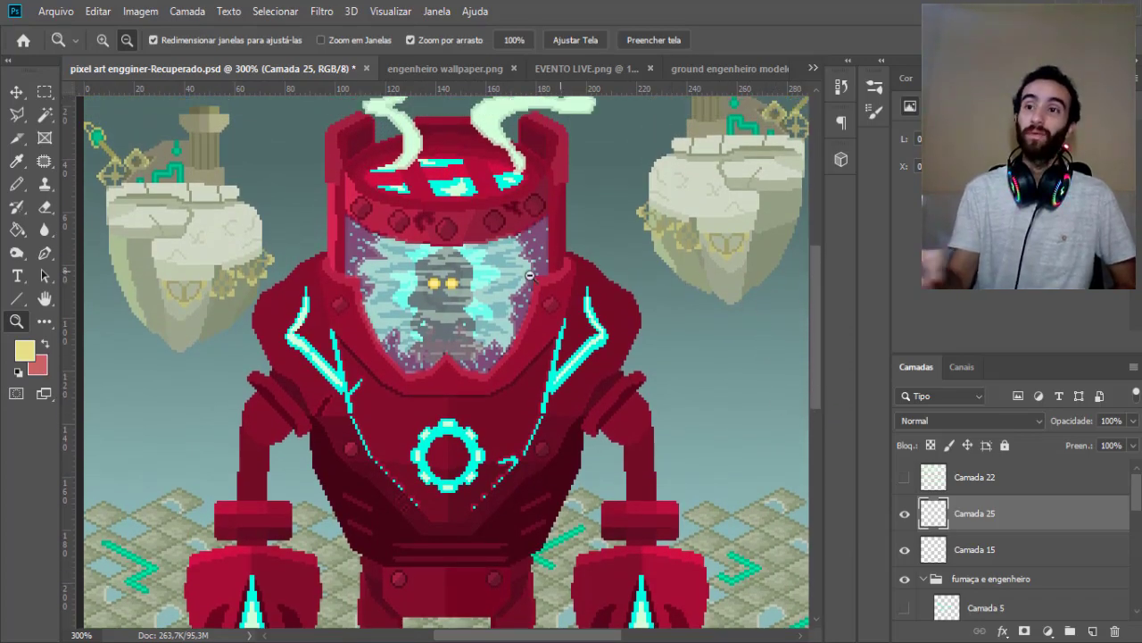
Pan the reference wallpaper up to the visor and circle it in yellow.
left_click(463, 68)
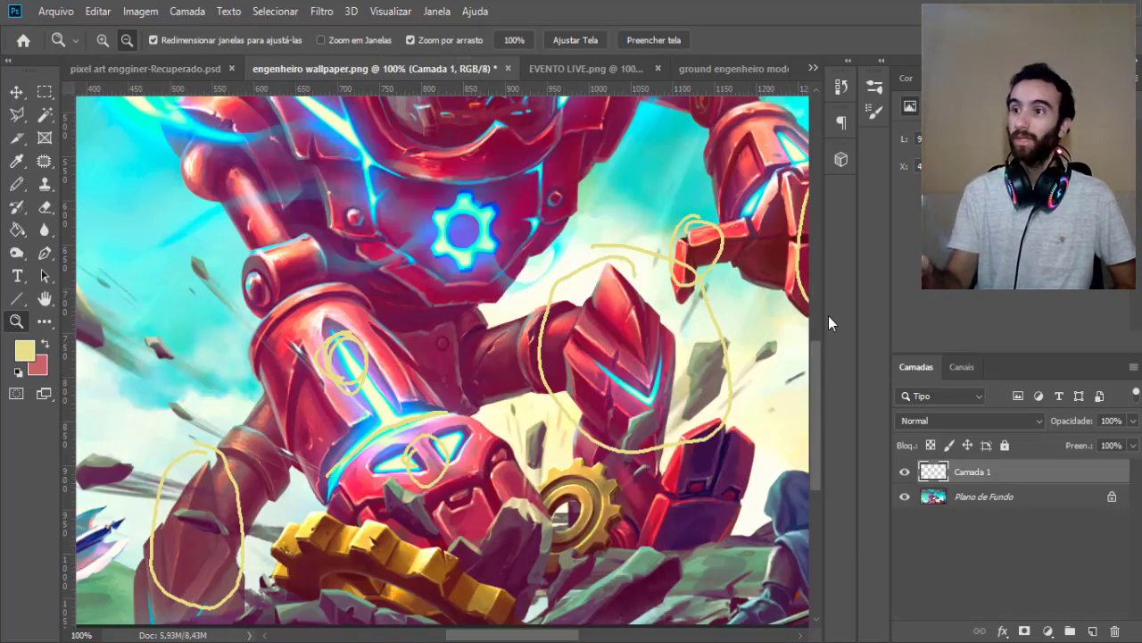
left_click_drag(810, 371, 810, 315)
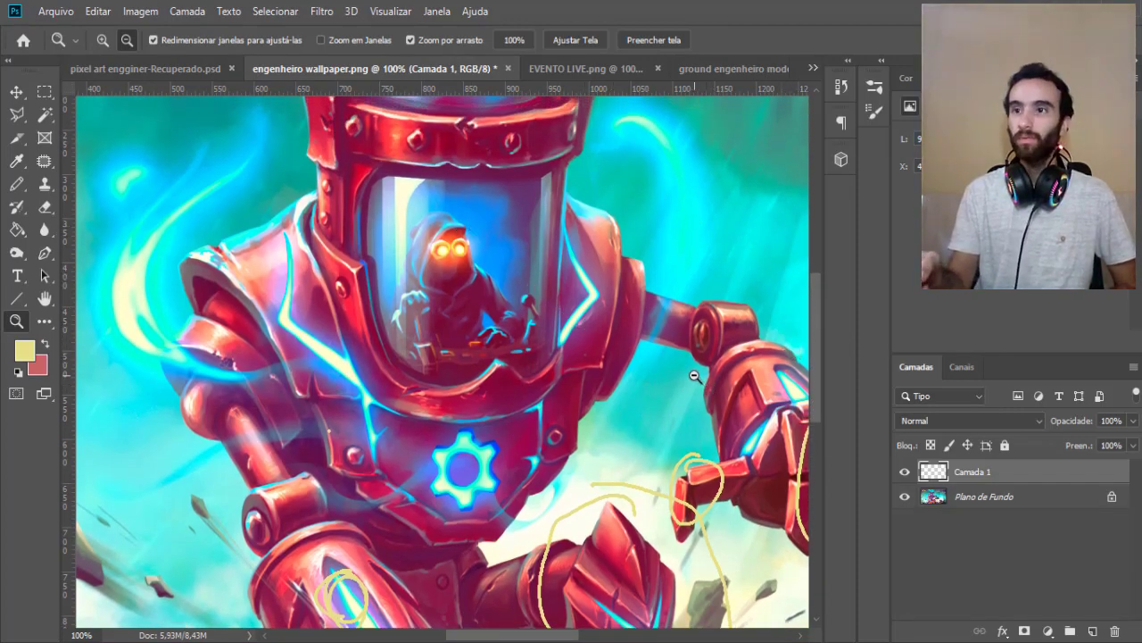
key("b")
mouse_move(463, 183)
left_mouse_down()
mouse_move(373, 236)
mouse_move(499, 362)
mouse_move(476, 211)
left_mouse_up()
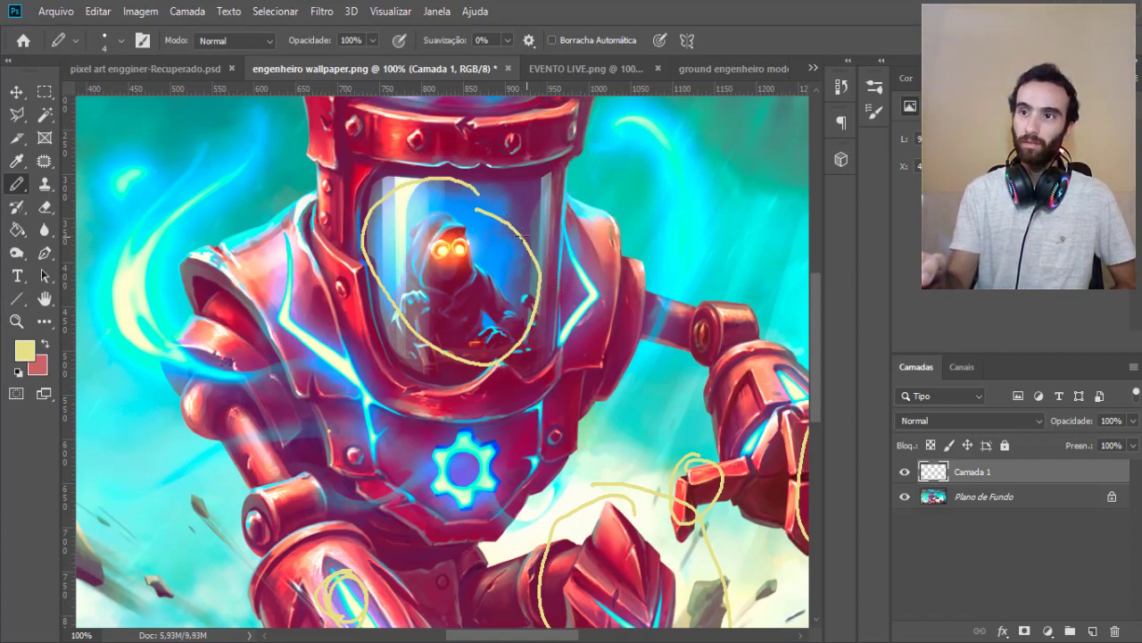
Erase the yellow visor circle completely, leaving the pilot unmarked.
key("e")
mouse_move(500, 218)
left_mouse_down()
mouse_move(403, 187)
mouse_move(392, 353)
mouse_move(376, 286)
left_mouse_up()
mouse_move(479, 370)
left_mouse_down()
mouse_move(536, 294)
mouse_move(511, 229)
left_mouse_up()
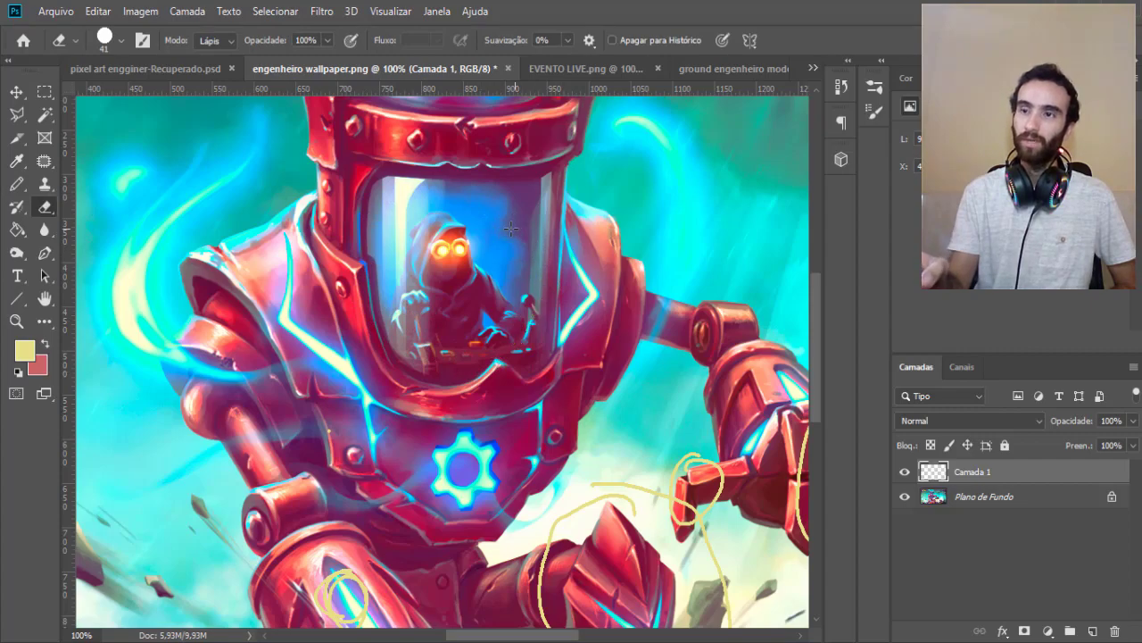
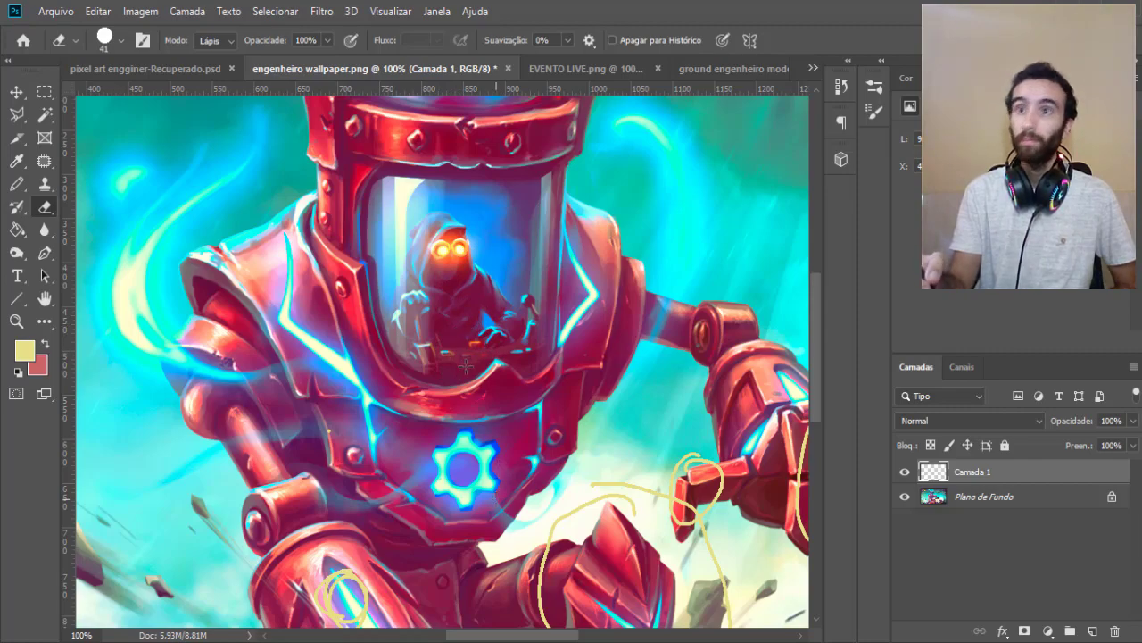
In the pixel-art robot file, hide layers Camada 10, 9 and 8, removing the pilot from the visor.
left_click(178, 68)
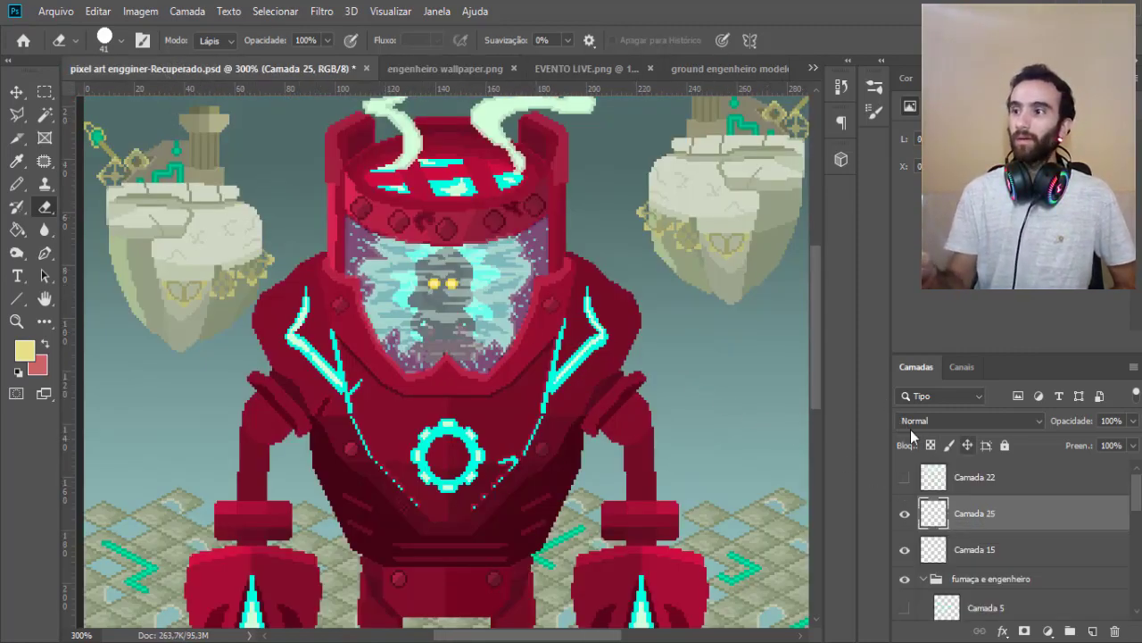
left_click_drag(1137, 500, 1132, 520)
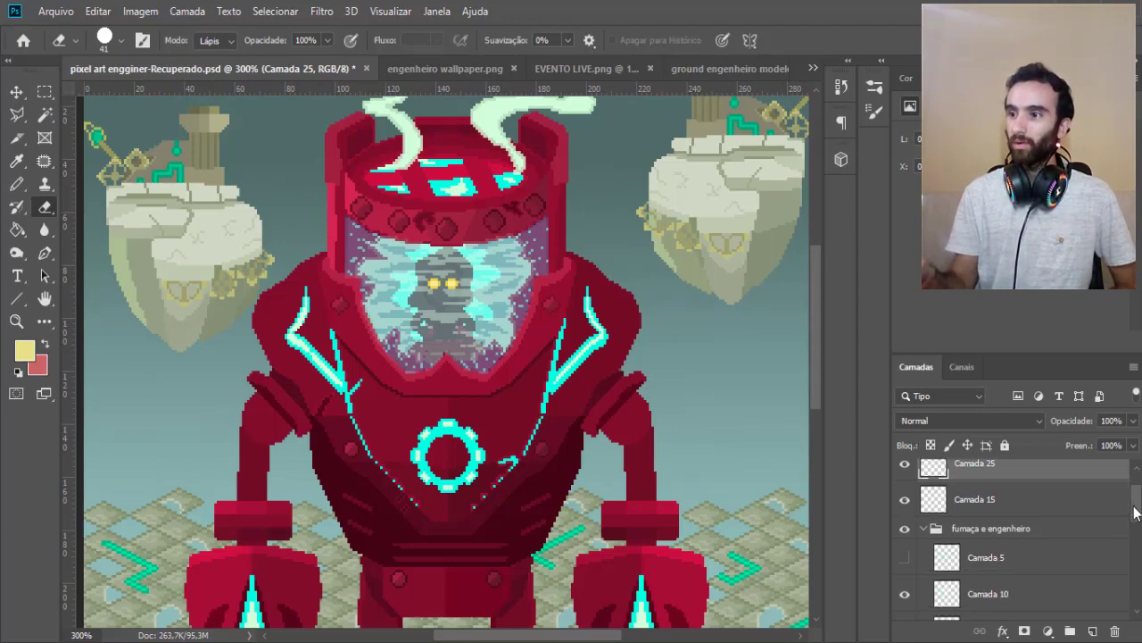
left_click(905, 563)
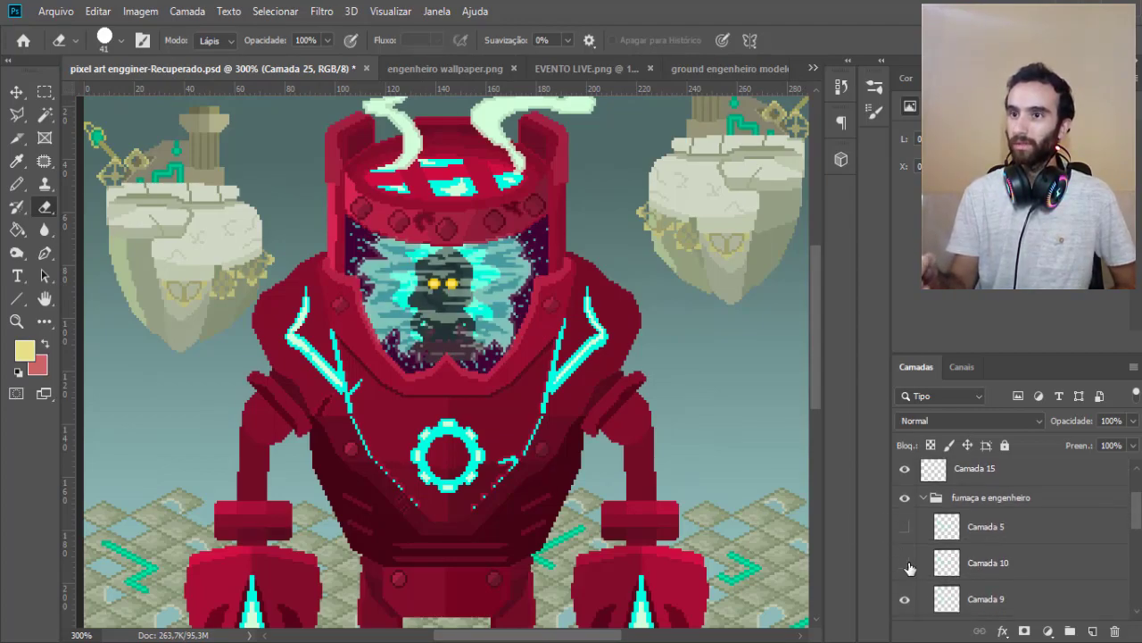
left_click(905, 599)
left_click_drag(1135, 519, 1132, 548)
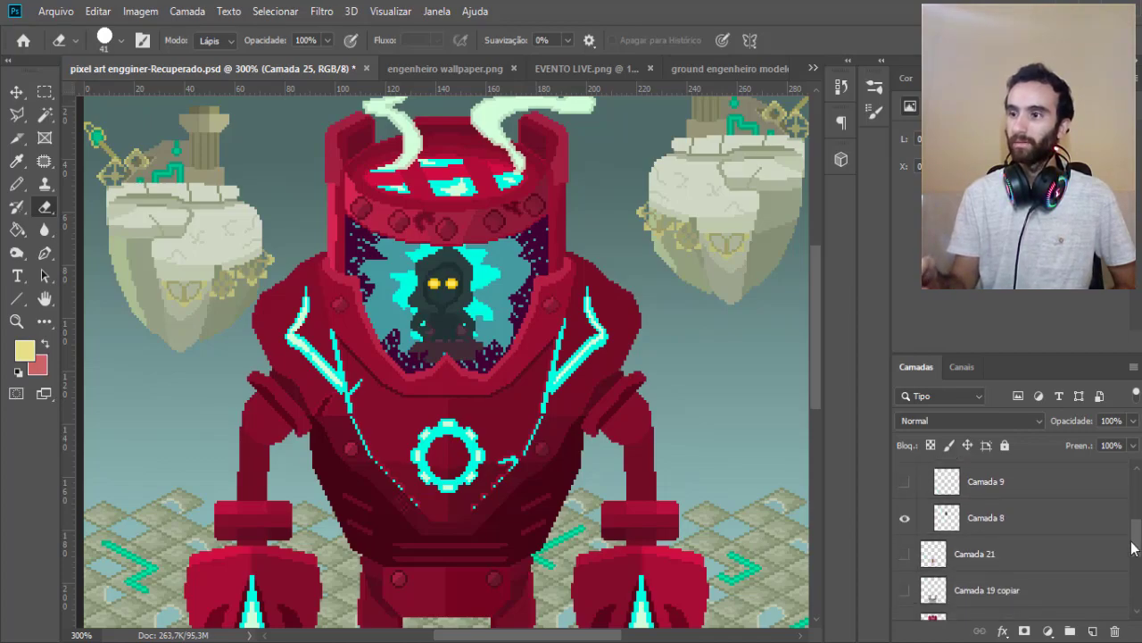
left_click(905, 518)
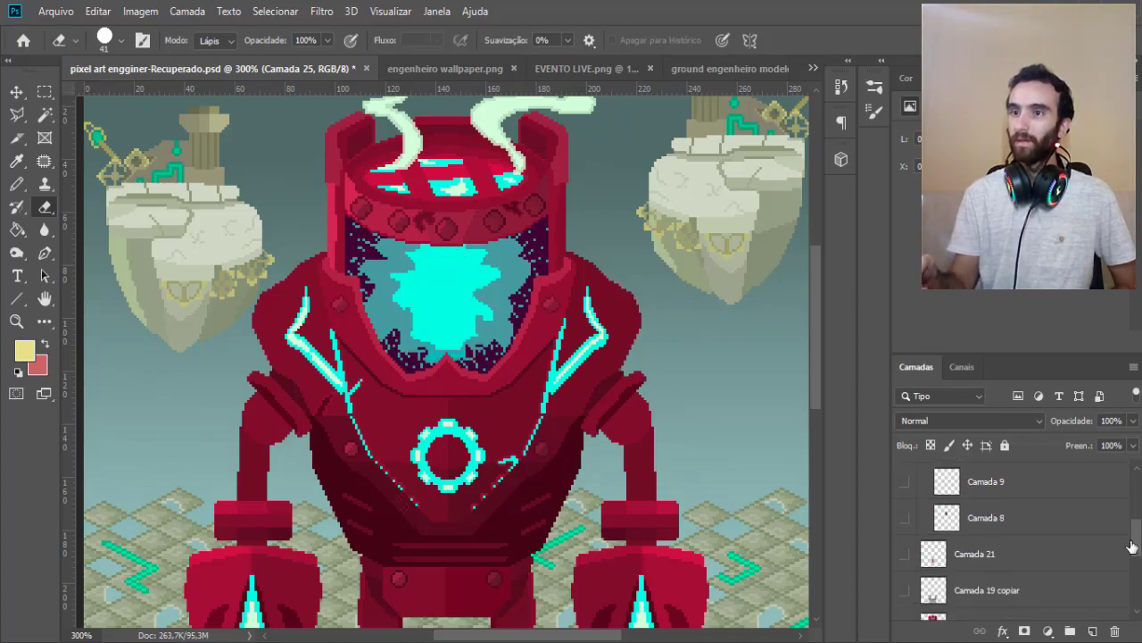
left_click_drag(1137, 546, 1132, 527)
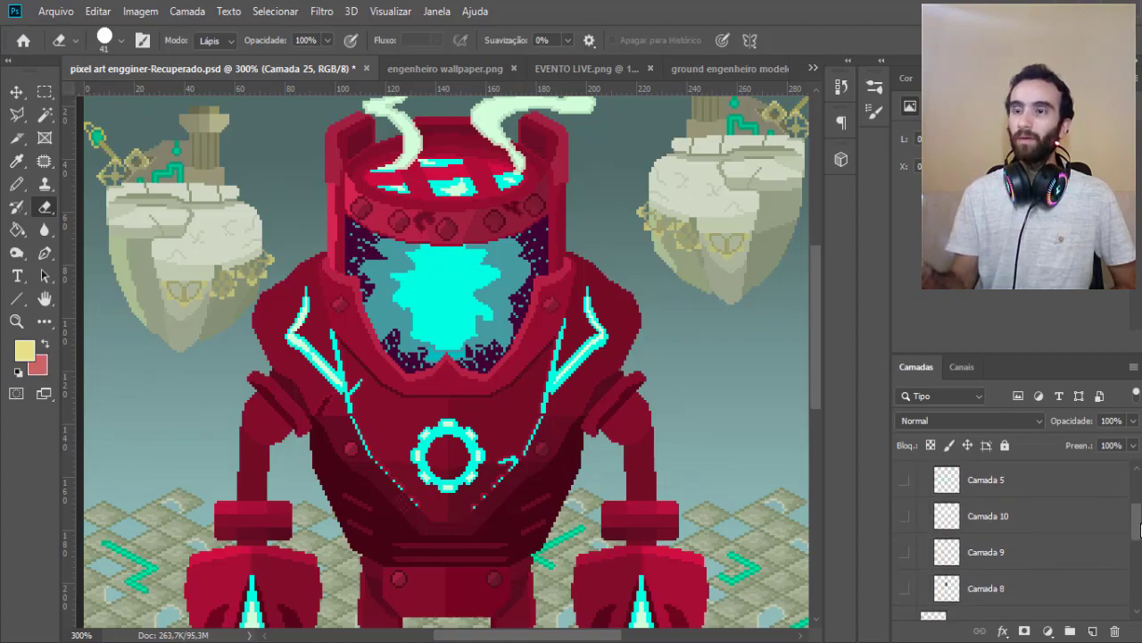
key("b")
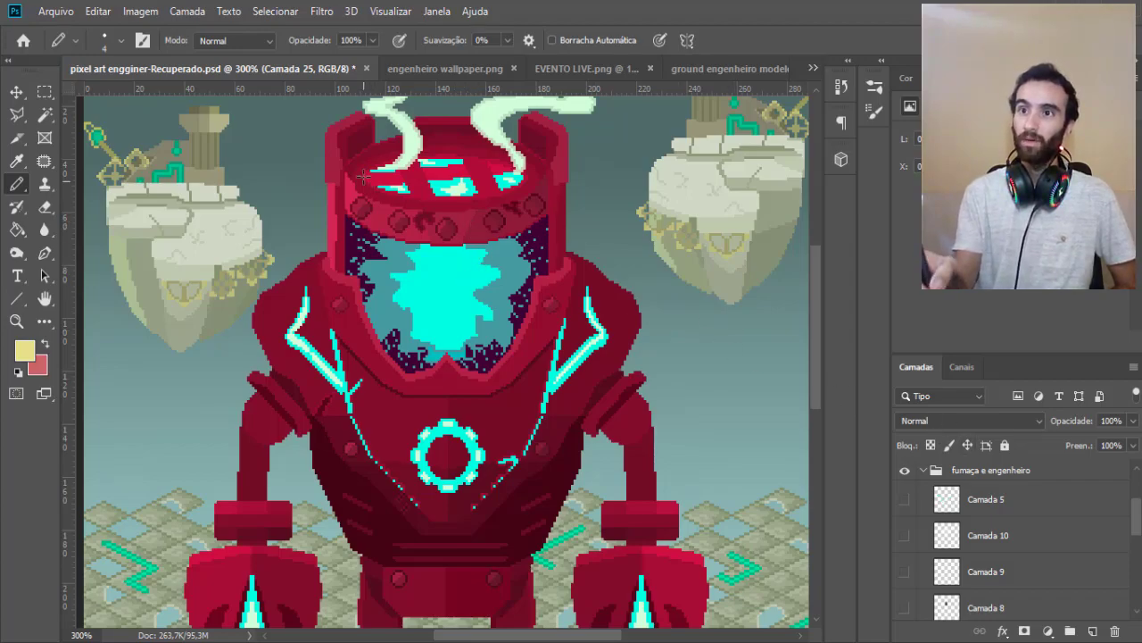
Try yellow Pencil marks on the robot's head top, undo them, and switch to engenheiro wallpaper.png.
left_click_drag(362, 176, 363, 141)
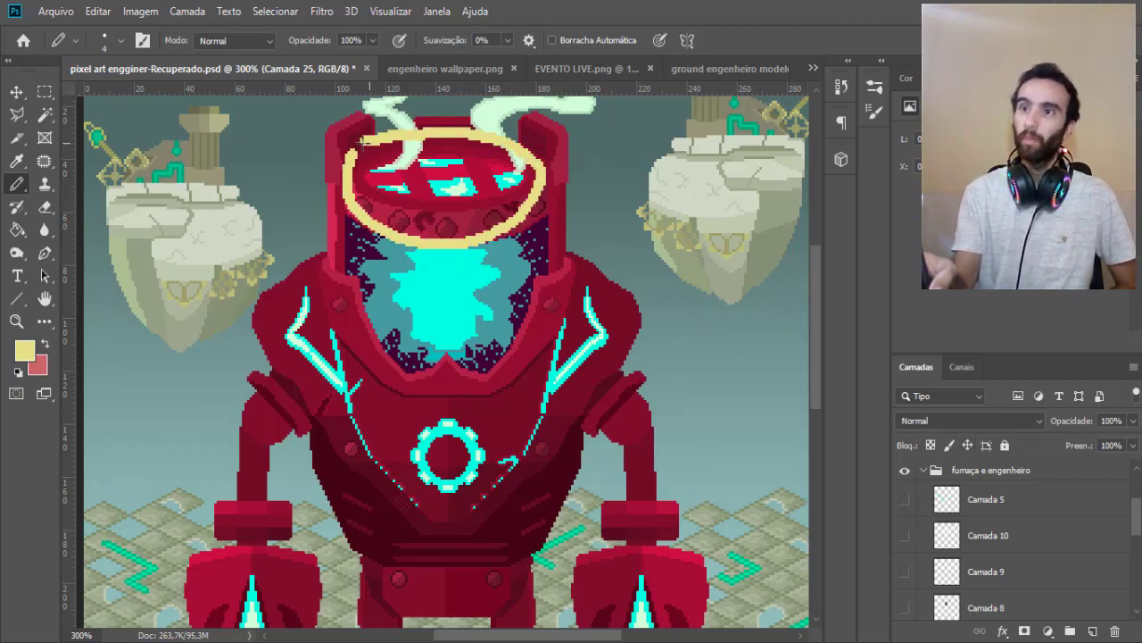
key("ctrl+z")
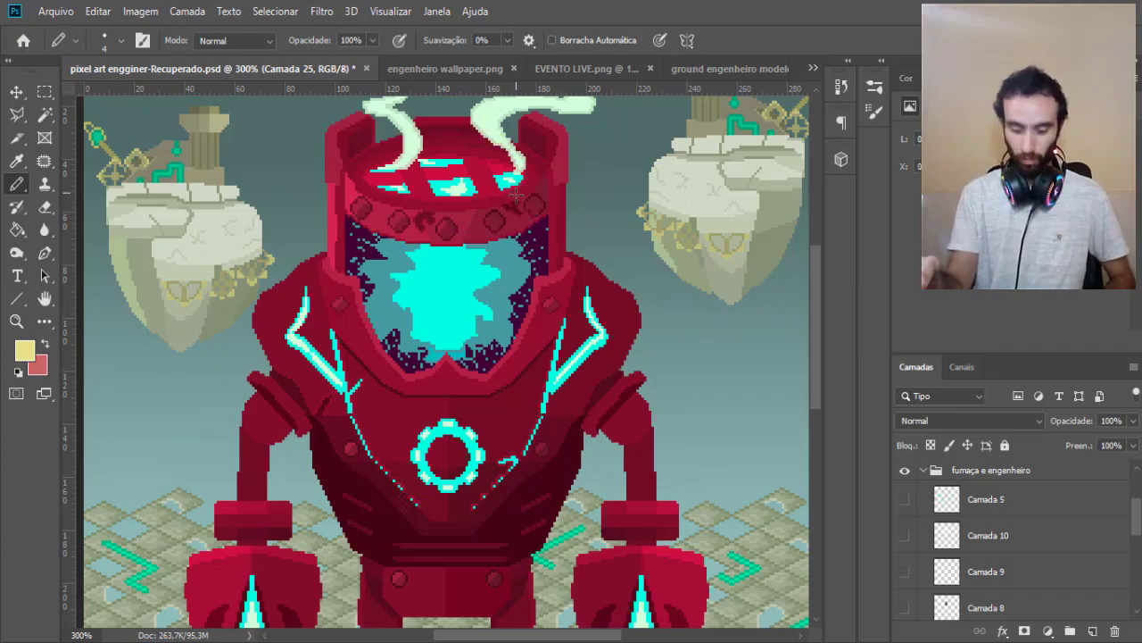
left_click_drag(373, 176, 513, 161)
left_click_drag(412, 160, 442, 237)
left_click_drag(468, 150, 482, 223)
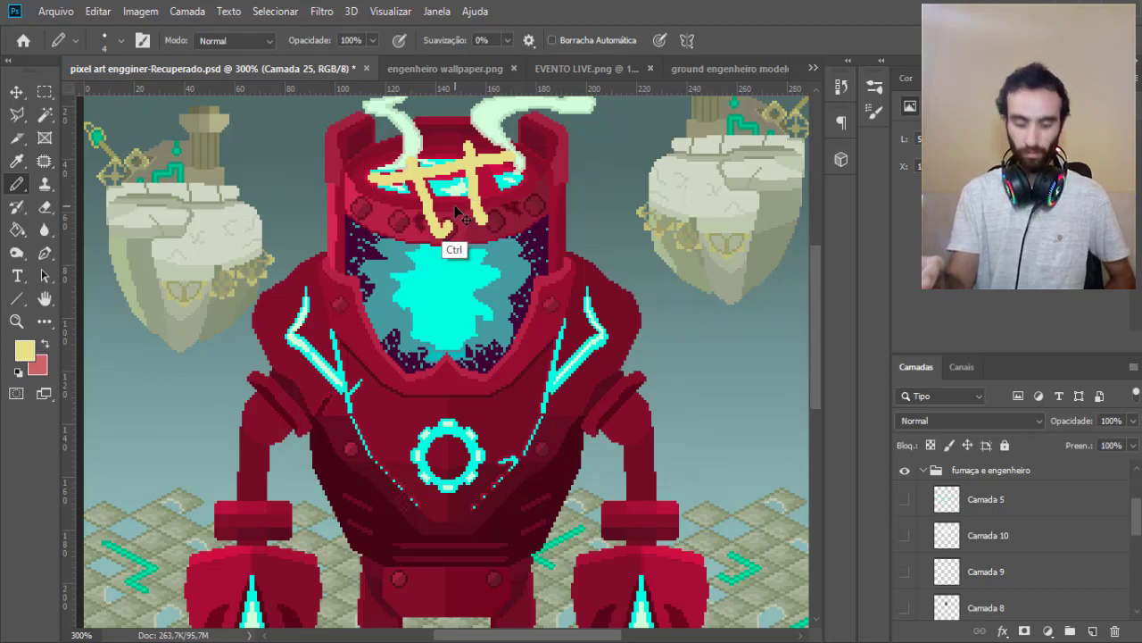
key("ctrl+z")
key("ctrl+z")
key("ctrl+z")
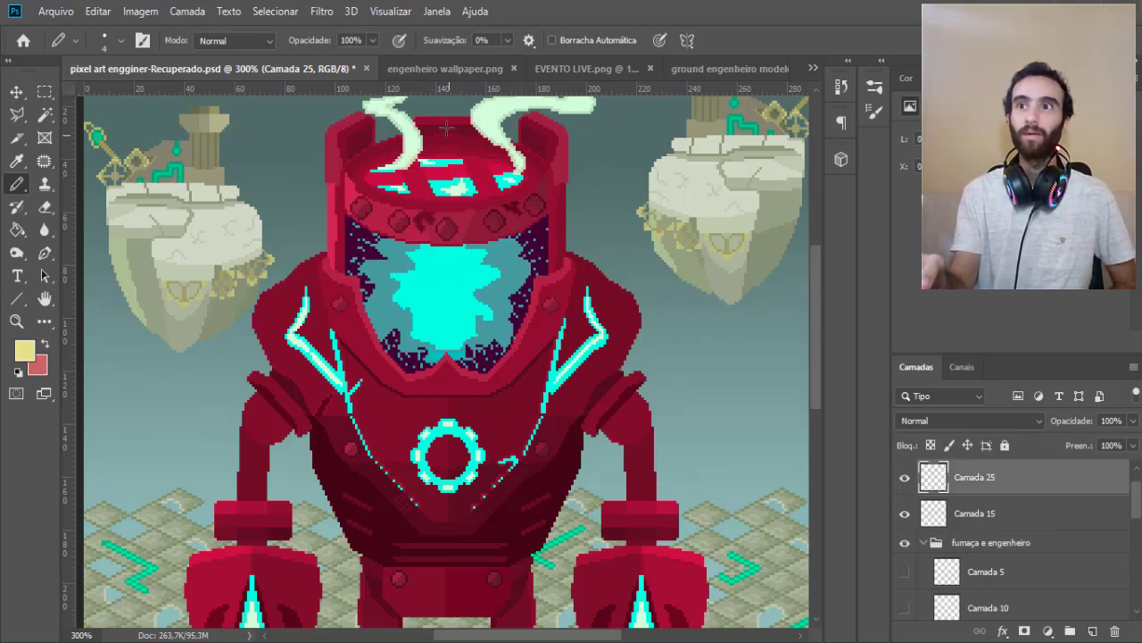
left_click(466, 70)
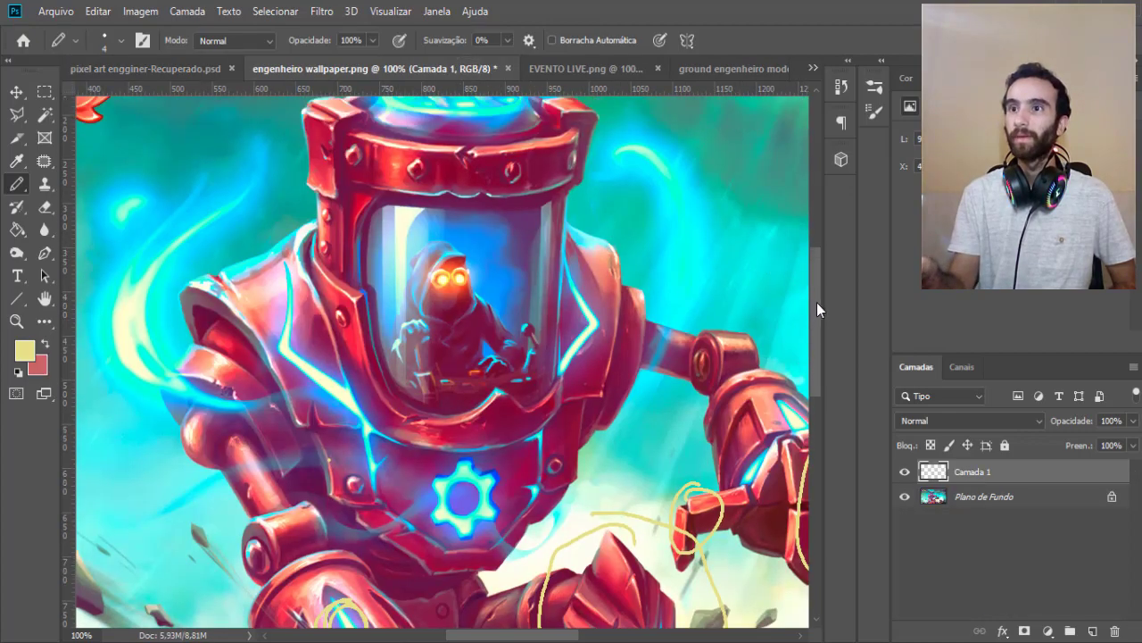
Zoom the wallpaper reference in to 400% on the robot's head lid.
left_click_drag(815, 333, 822, 289)
key("z")
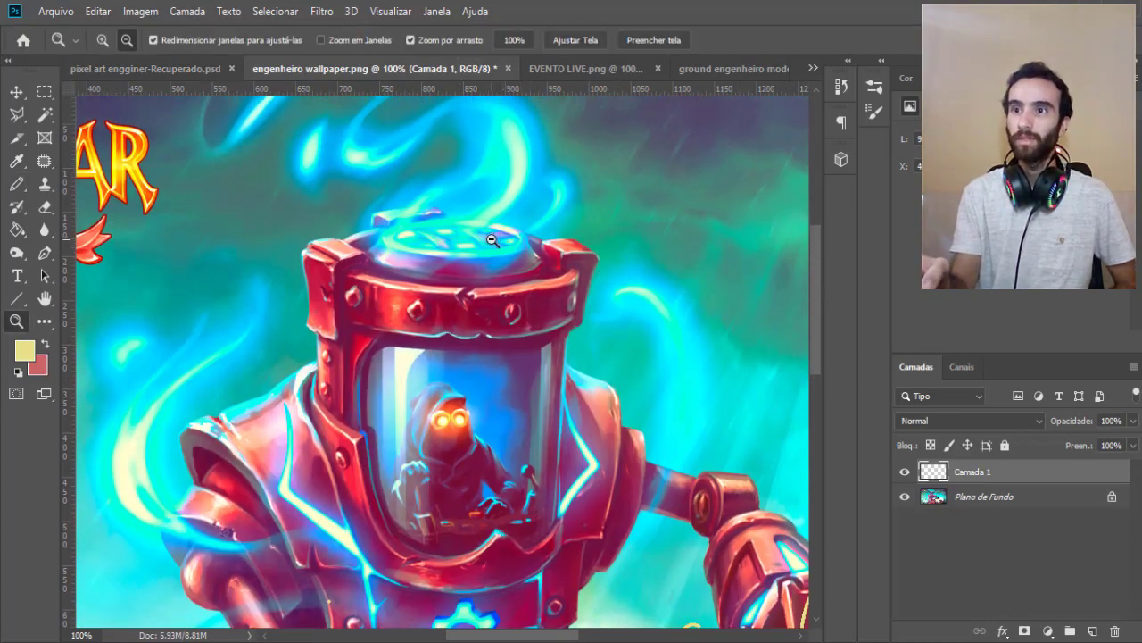
left_click(103, 39)
left_click(458, 251)
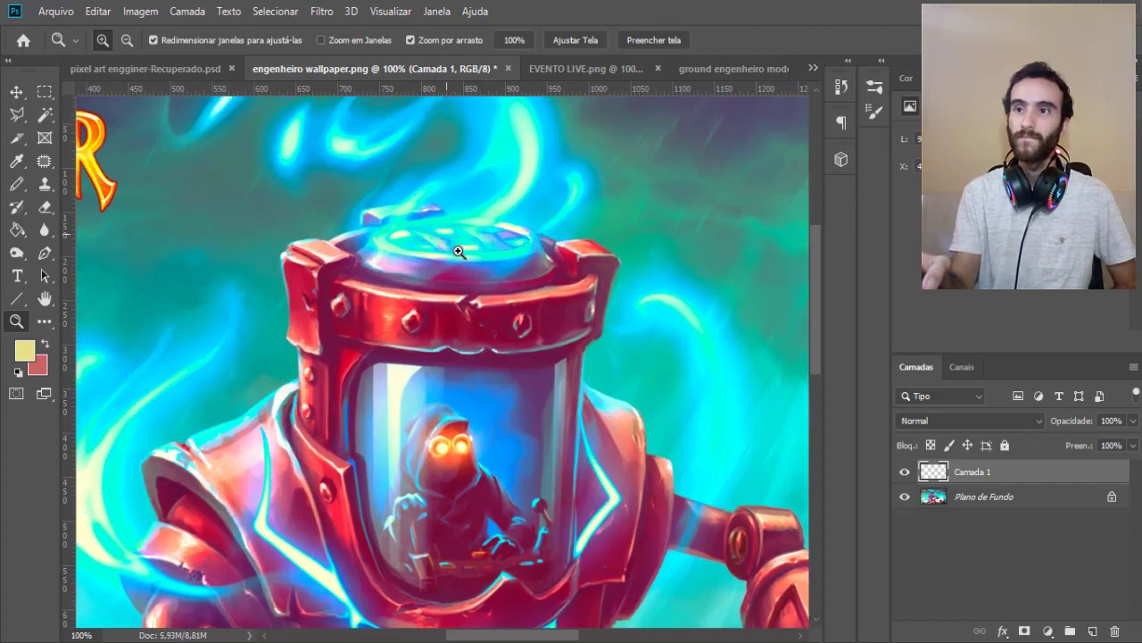
left_click(482, 256)
left_click(589, 245)
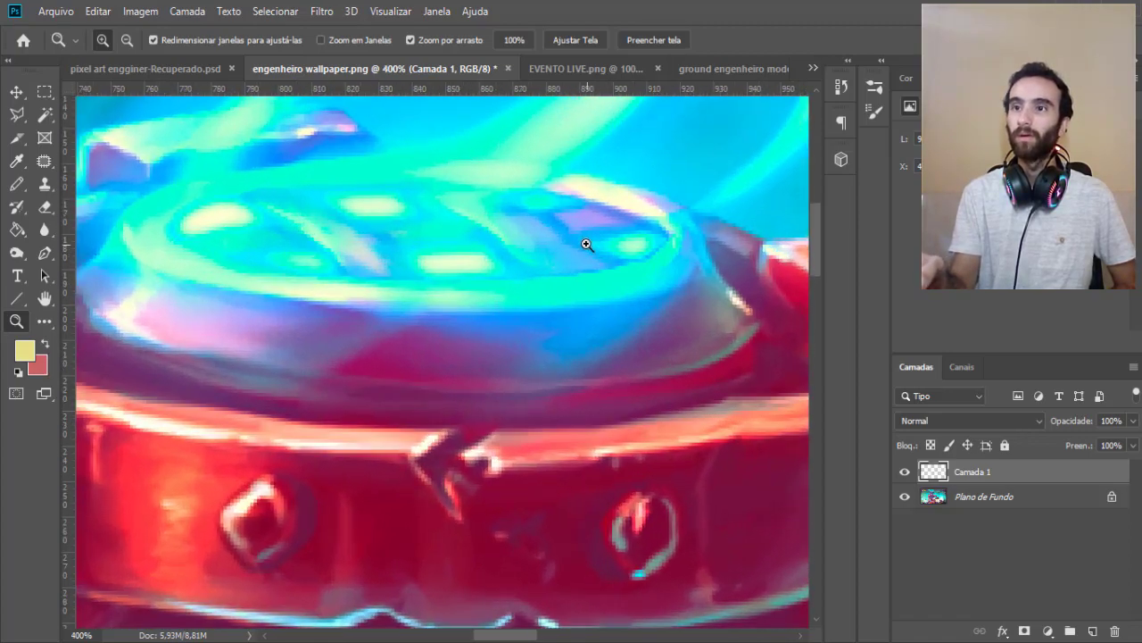
Sketch yellow diagonals, a horizontal line and an oval over the lid, plus two smoke curves.
left_click_drag(818, 258, 814, 235)
key("b")
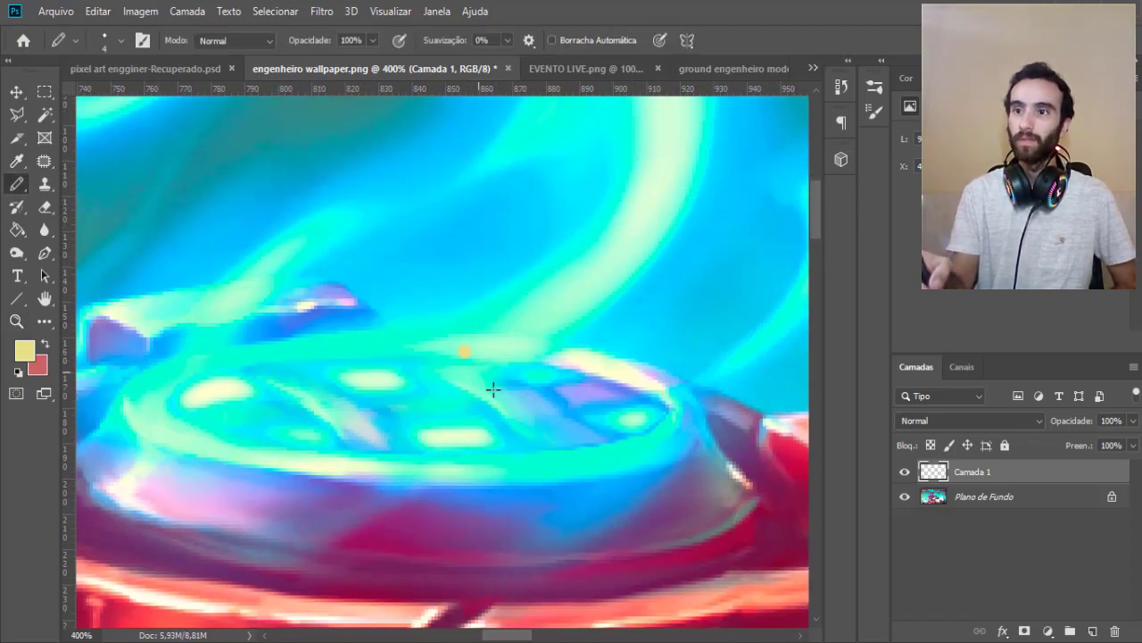
mouse_move(465, 351)
left_mouse_down()
mouse_move(542, 425)
mouse_move(508, 416)
left_mouse_up()
left_click_drag(292, 357, 369, 447)
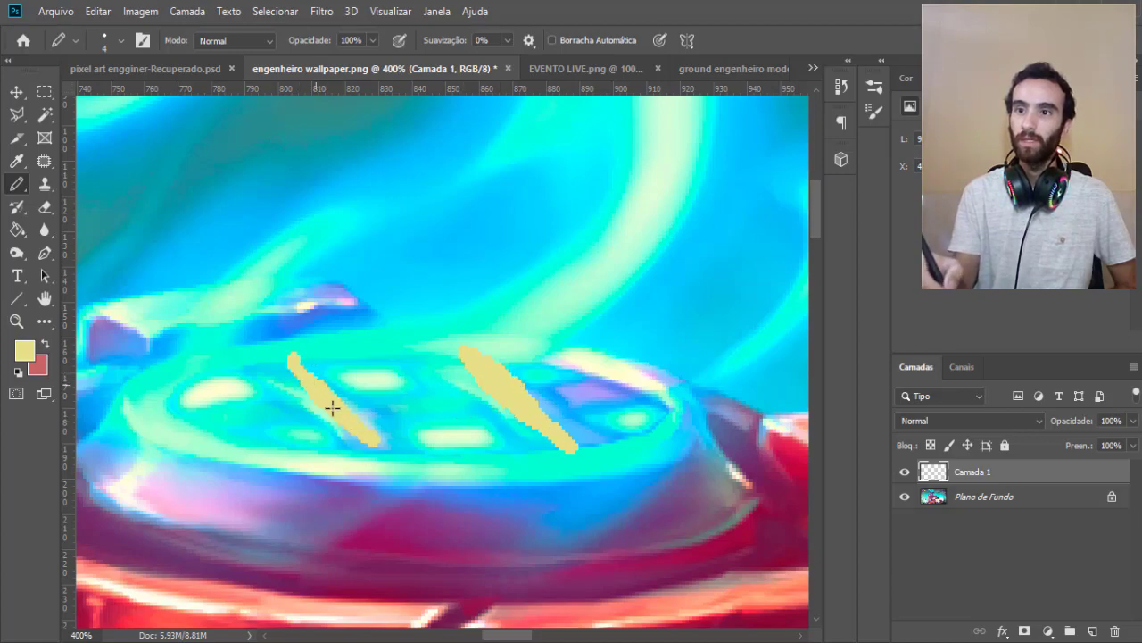
left_click_drag(200, 431, 595, 392)
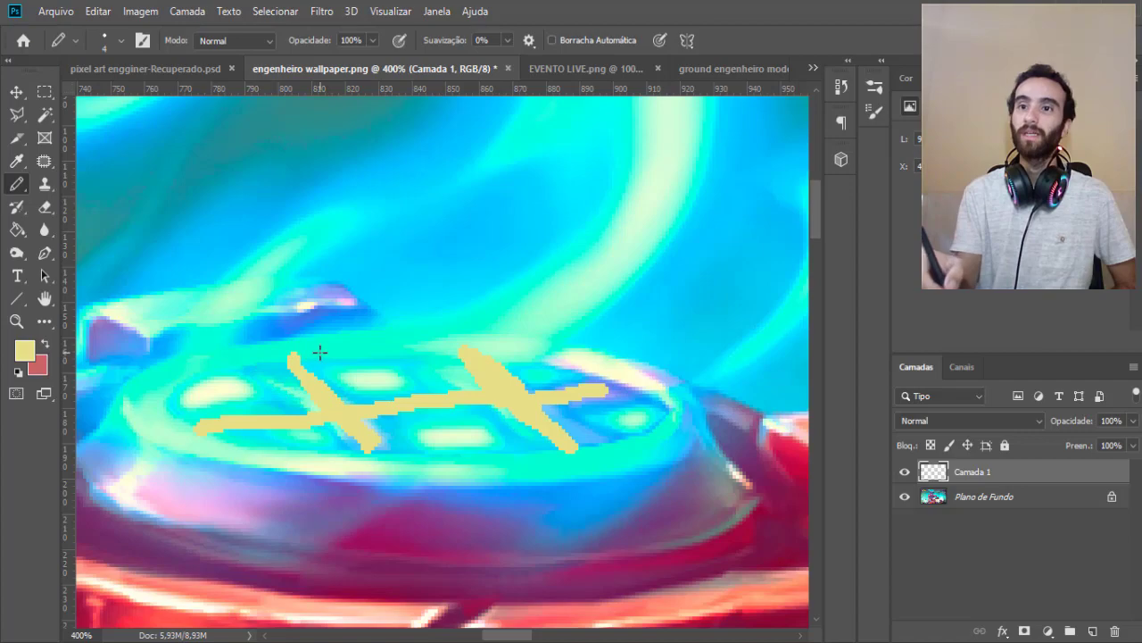
mouse_move(319, 352)
left_mouse_down()
mouse_move(173, 408)
mouse_move(372, 455)
mouse_move(583, 453)
mouse_move(637, 393)
mouse_move(408, 331)
mouse_move(282, 380)
left_mouse_up()
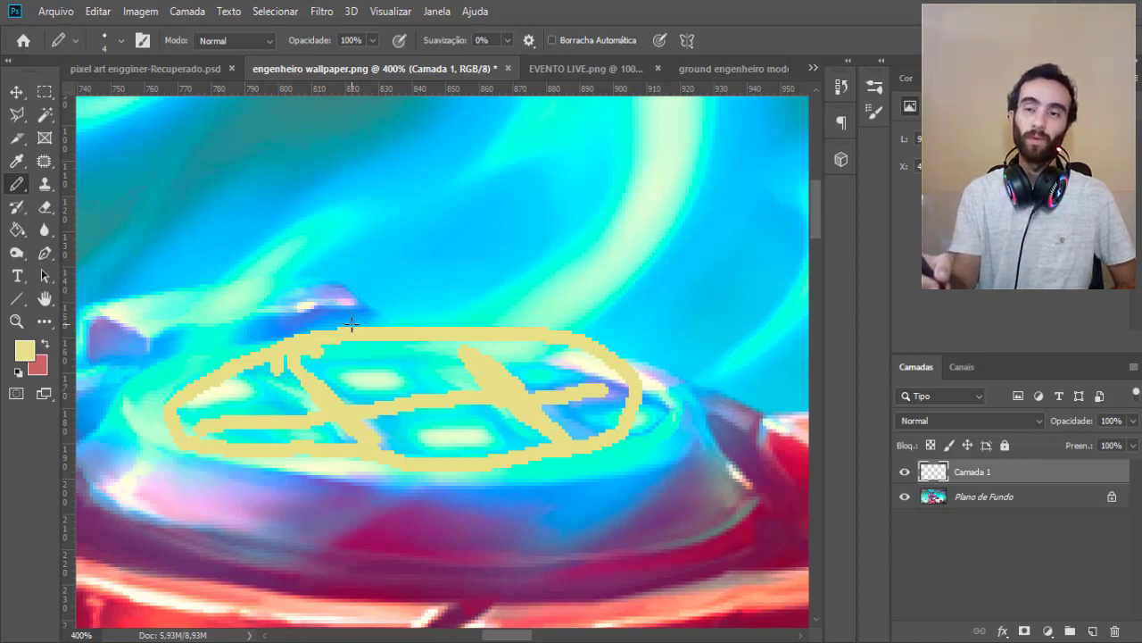
mouse_move(166, 392)
left_mouse_down()
mouse_move(339, 217)
mouse_move(439, 160)
left_mouse_up()
left_click_drag(536, 369, 689, 113)
left_click_drag(412, 382, 436, 282)
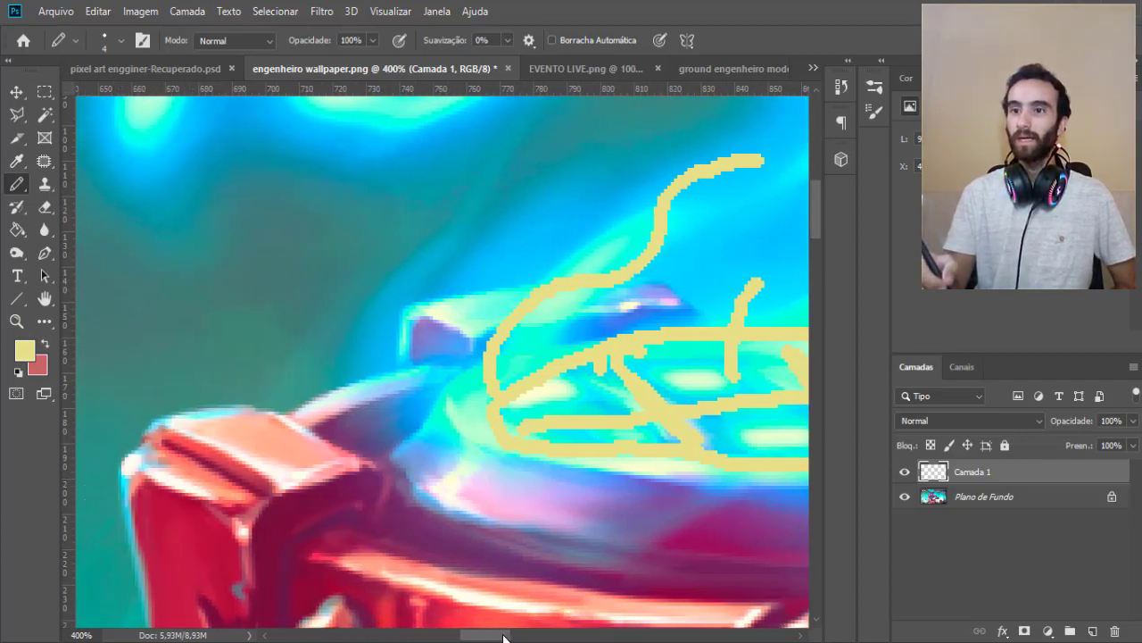
Loop yellow strokes around the lid's left rim, then return to the pixel-art robot file.
left_click_drag(527, 637, 518, 638)
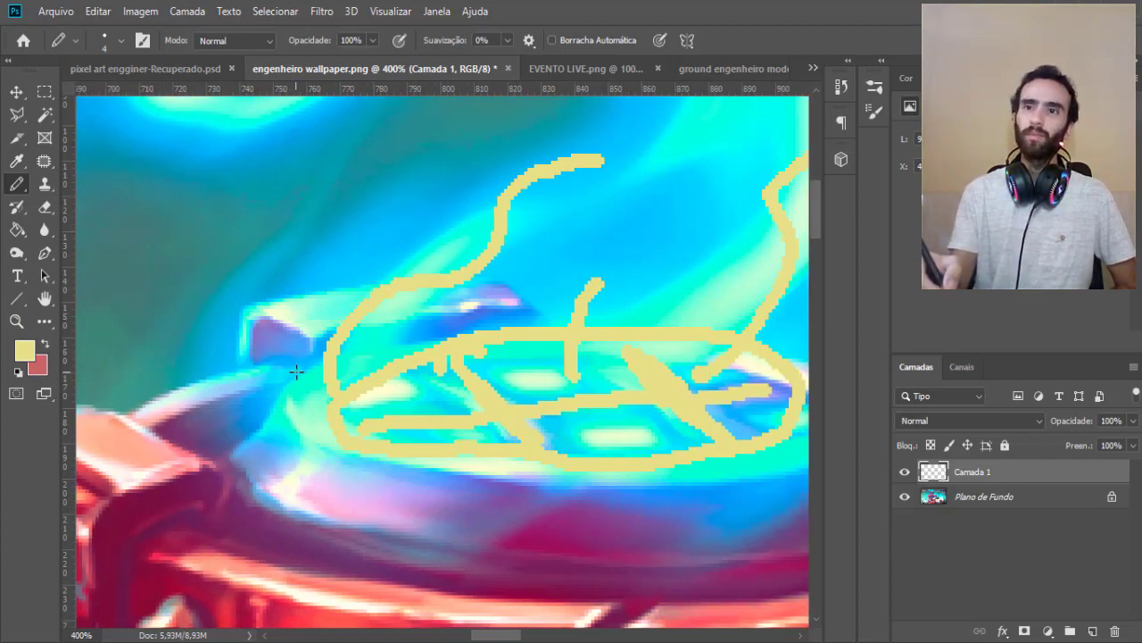
left_click_drag(297, 371, 389, 357)
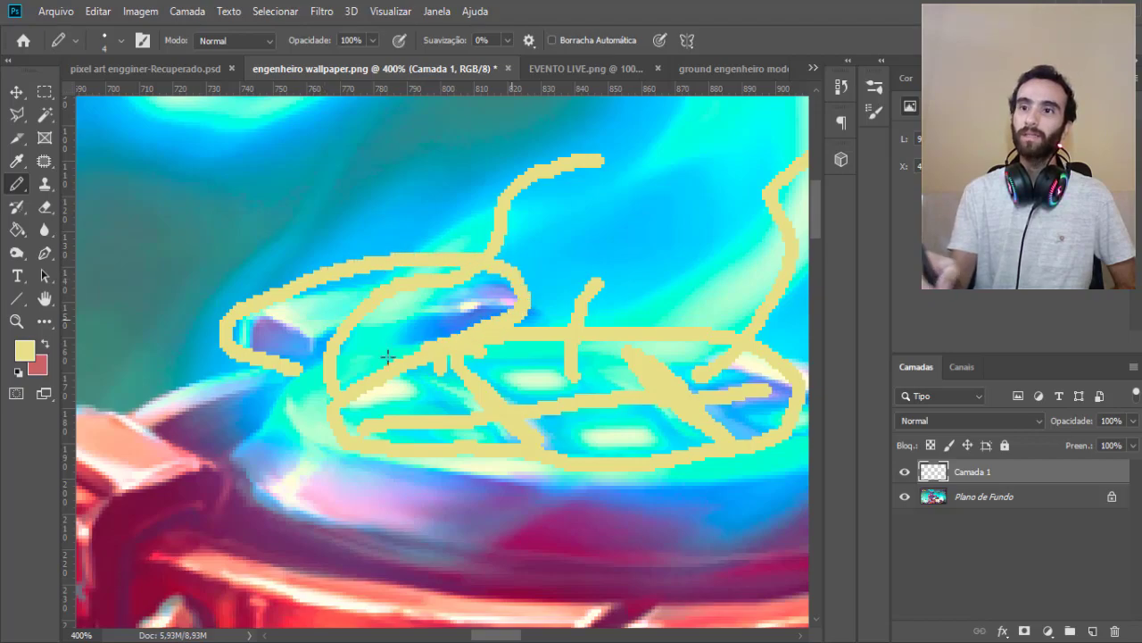
left_click_drag(500, 636, 482, 637)
left_click_drag(416, 464, 419, 412)
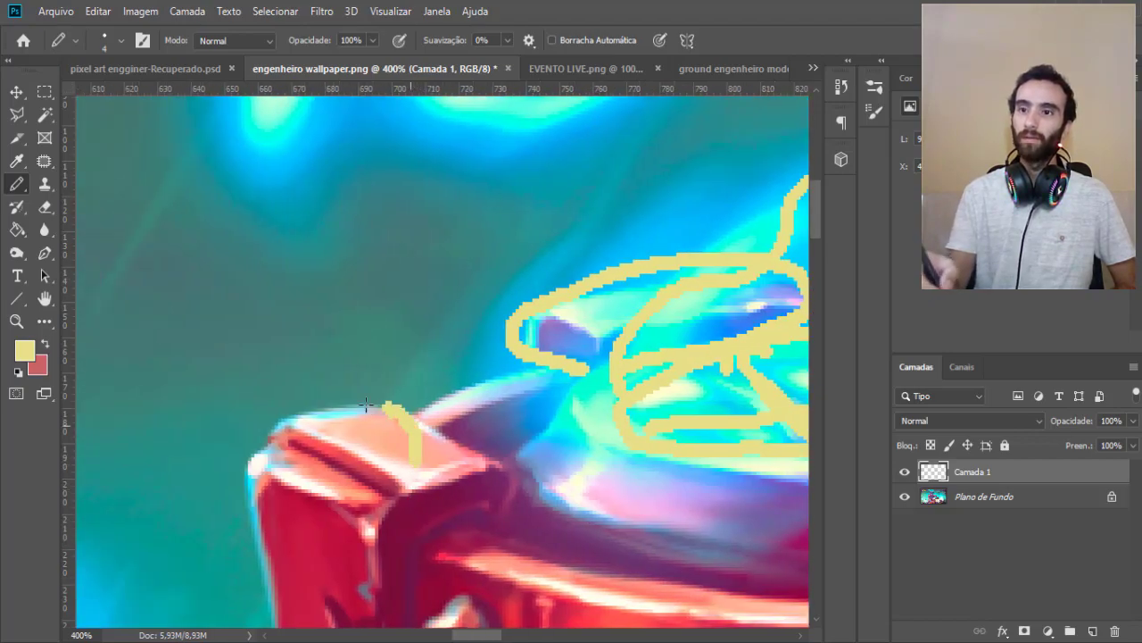
left_click_drag(486, 635, 558, 634)
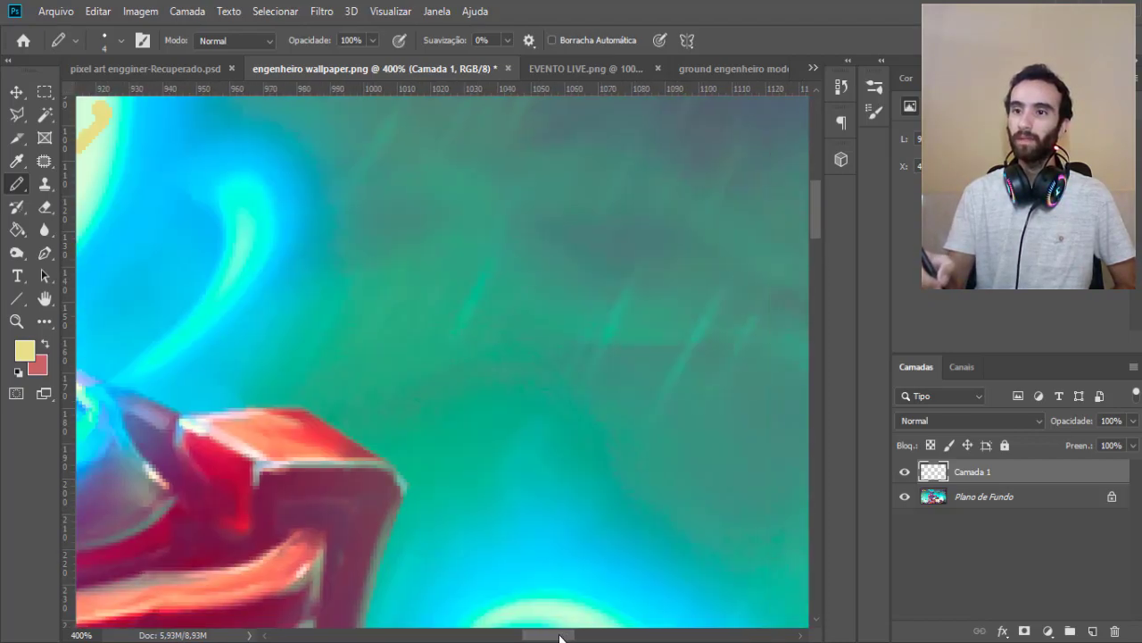
left_click_drag(331, 393, 267, 437)
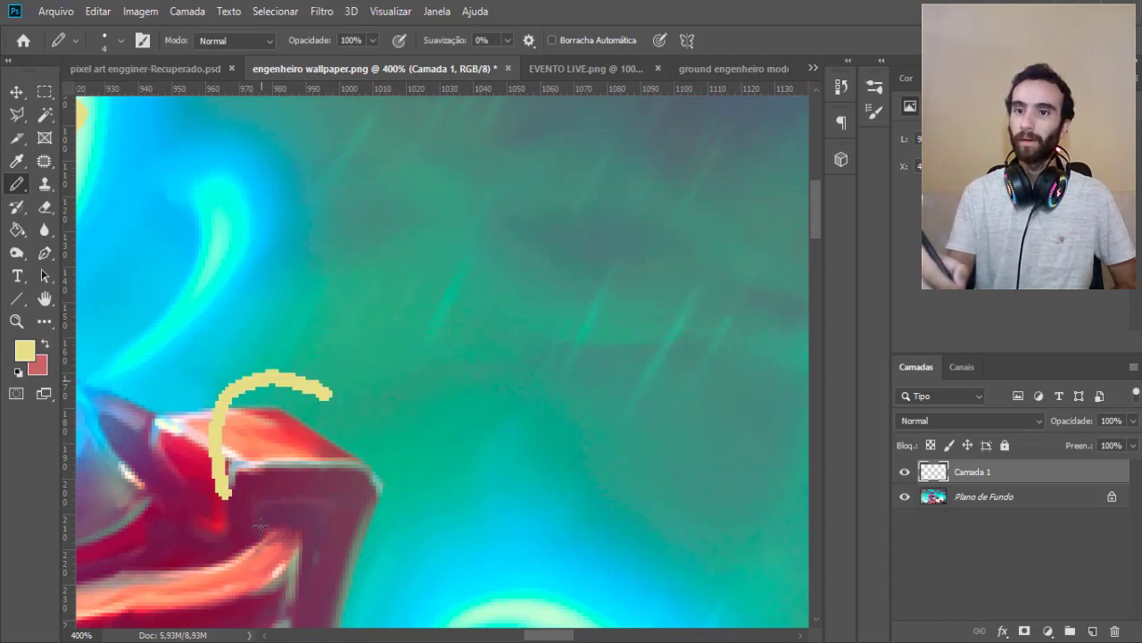
left_click(171, 66)
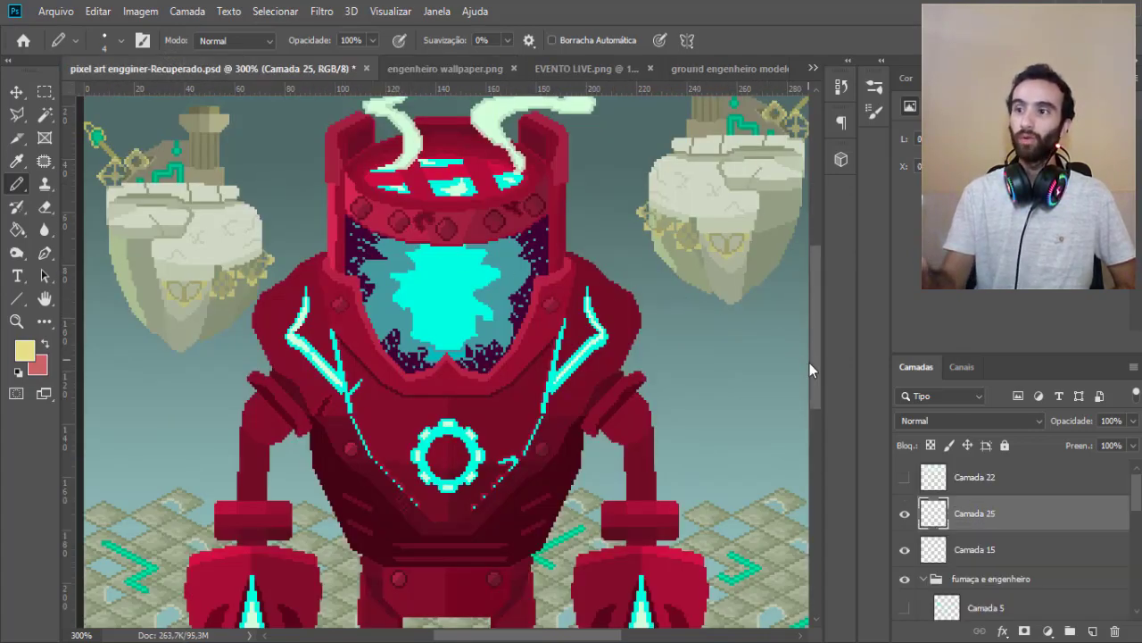
Draw yellow heart outlines above the robot's head, then erase them with the Eraser.
scroll(812, 359, "up", 3)
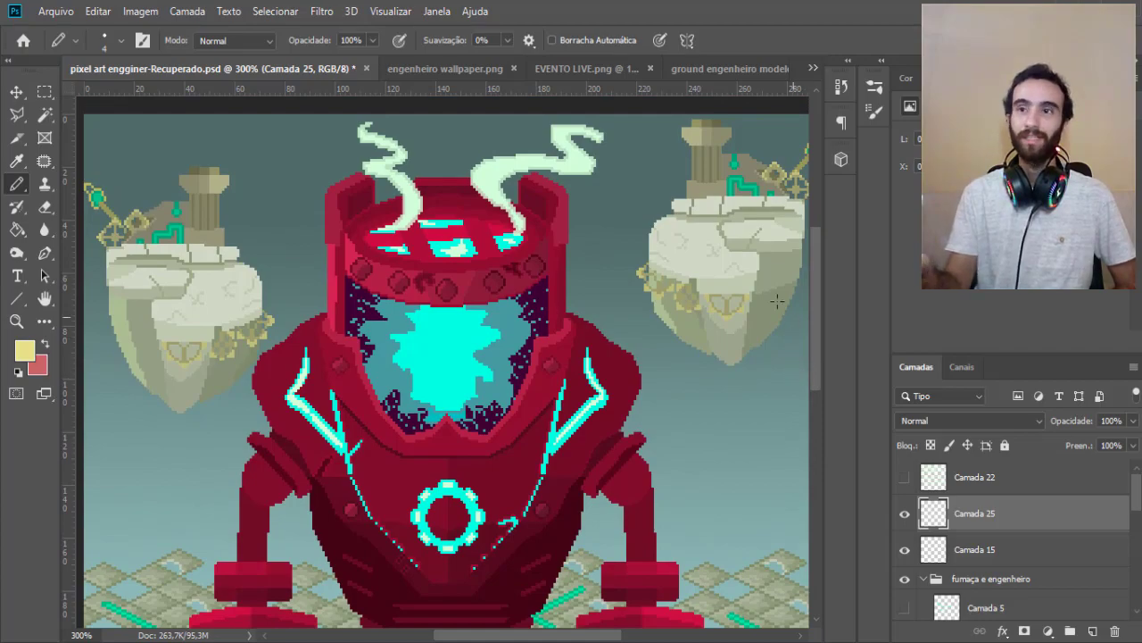
mouse_move(372, 152)
left_mouse_down()
mouse_move(332, 166)
mouse_move(382, 200)
left_mouse_up()
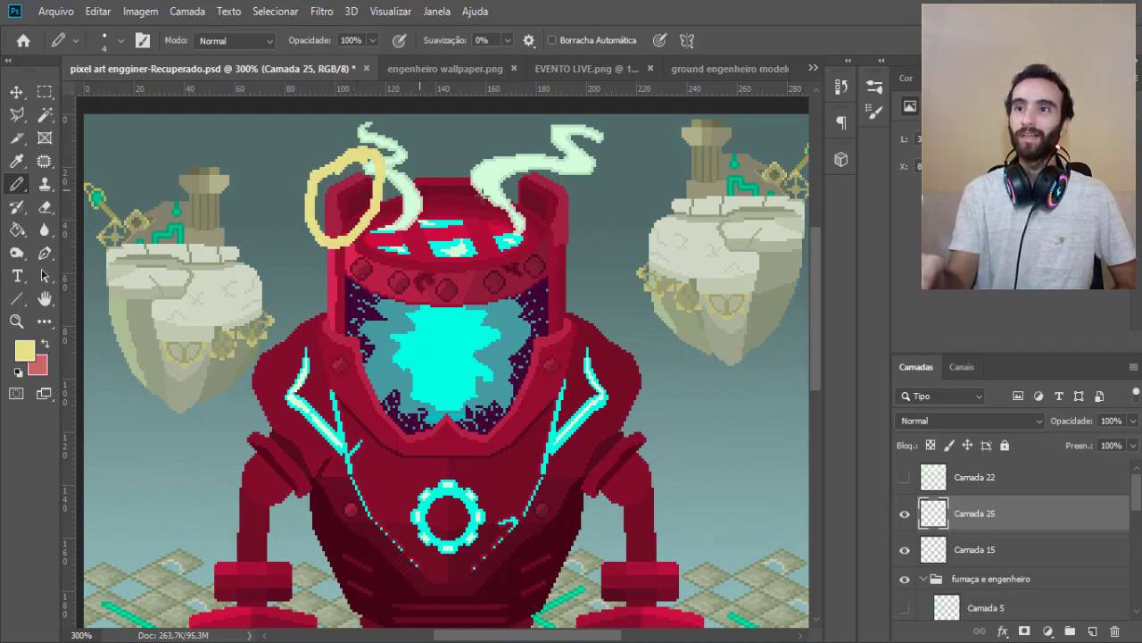
left_click_drag(524, 183, 537, 166)
left_click_drag(468, 158, 491, 171)
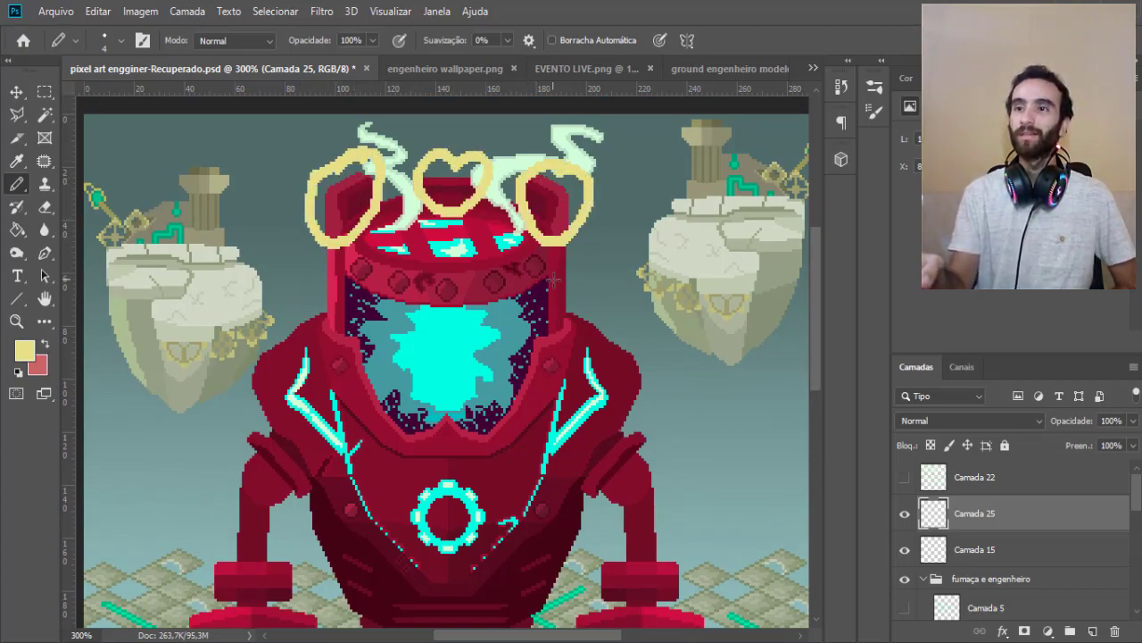
key("e")
left_click_drag(571, 205, 339, 201)
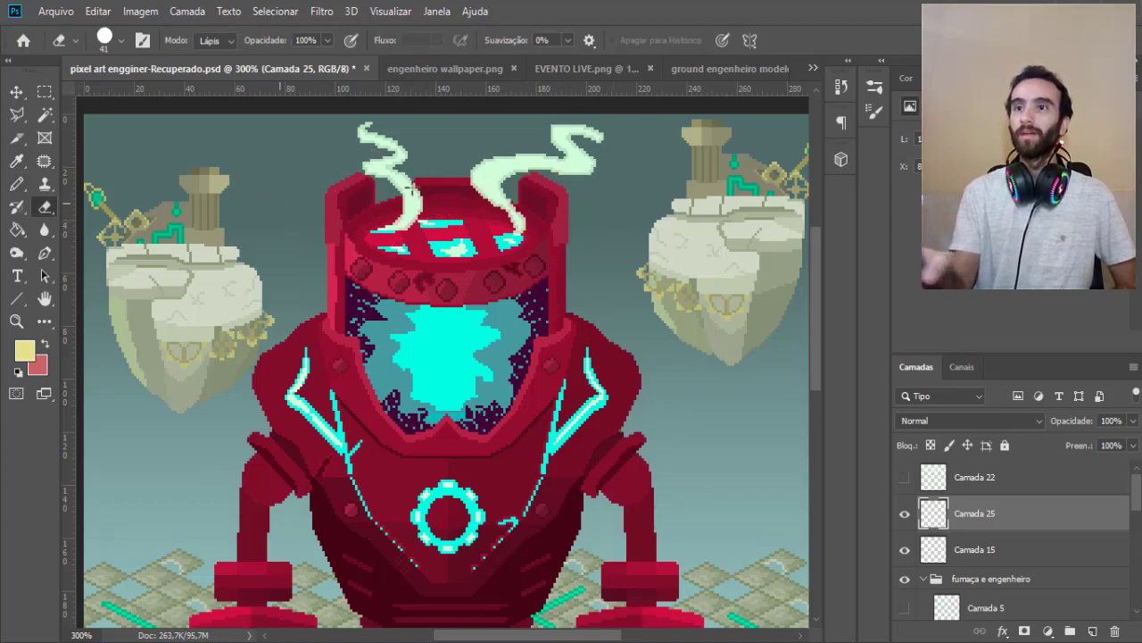
left_click_drag(817, 357, 811, 367)
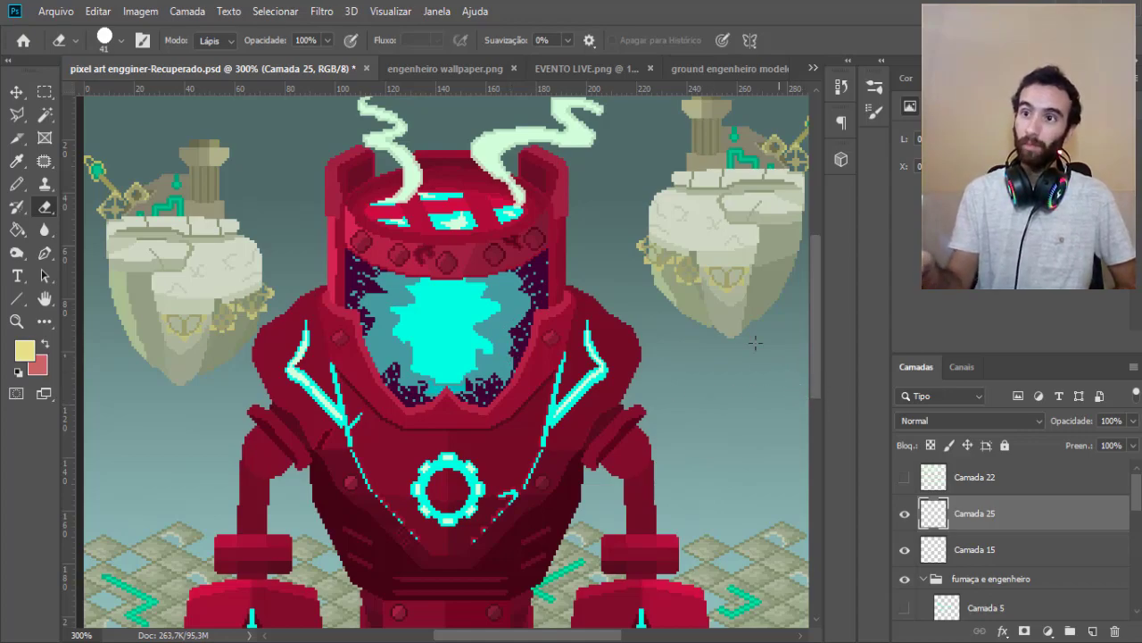
Sample the visor's dark purple, dab a test blob beside the helmet, then erase it.
key("i")
left_click(534, 269)
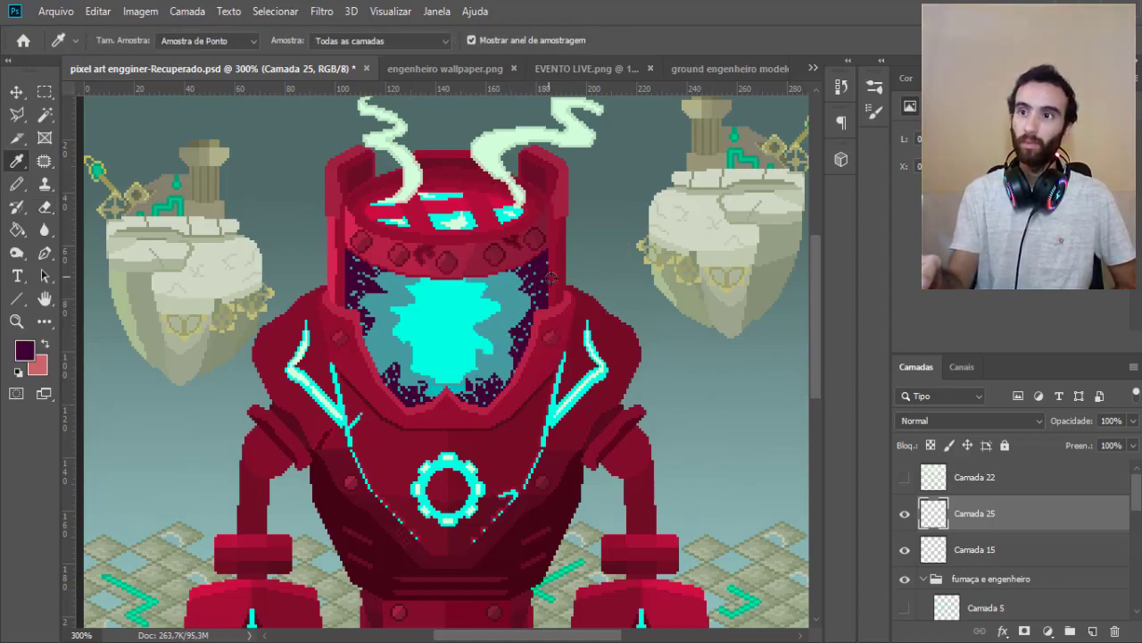
key("b")
left_click(639, 289)
key("e")
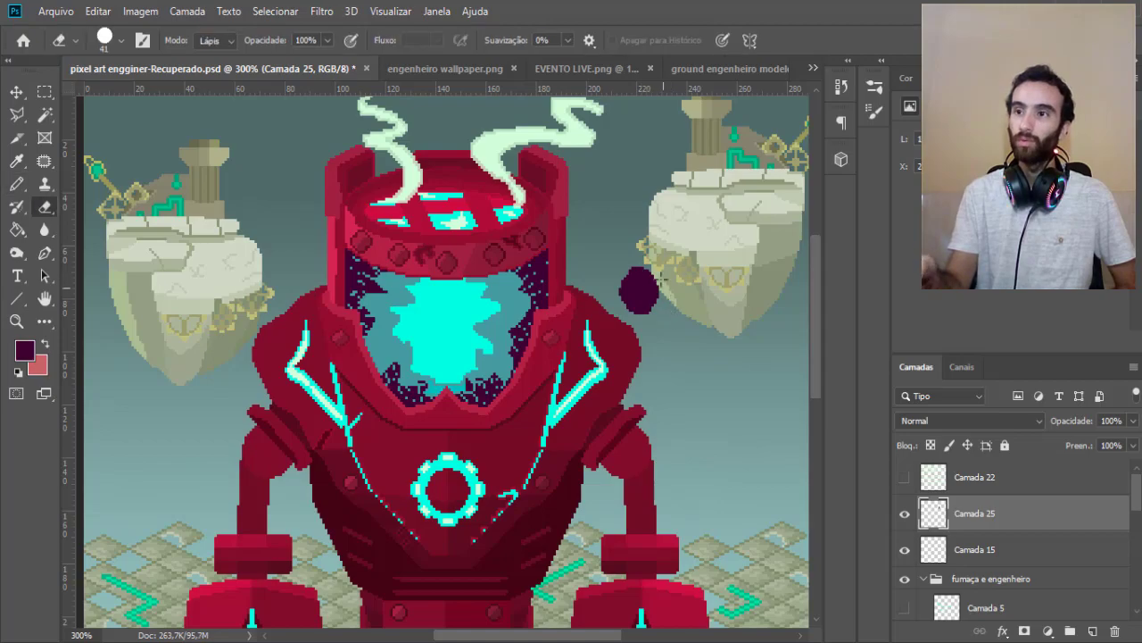
left_click(650, 300)
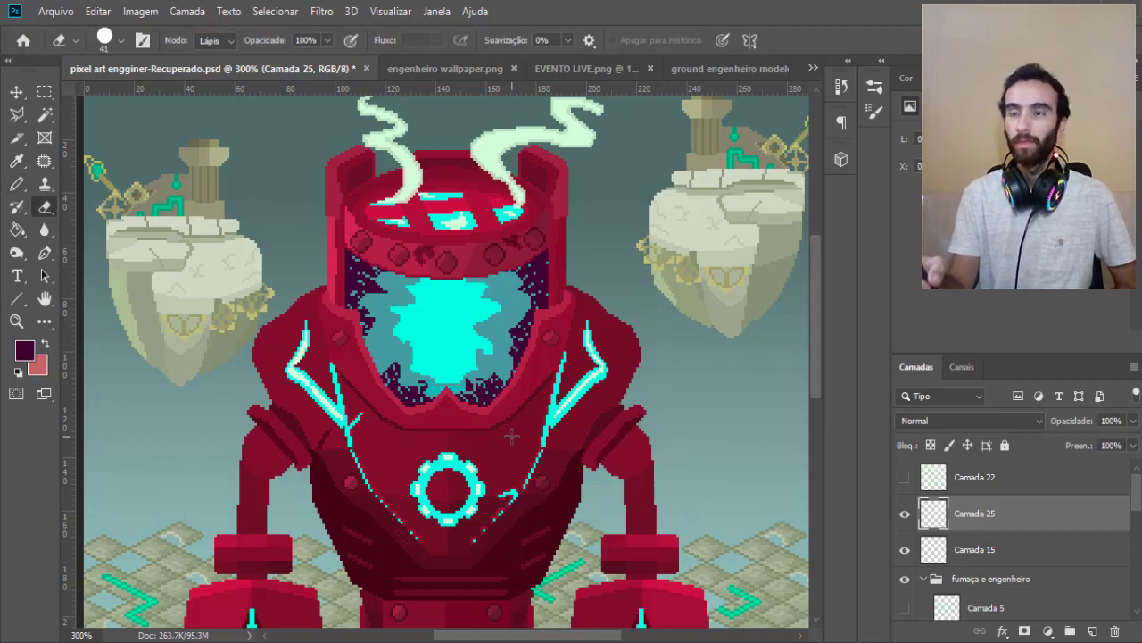
Zoom in on the visor, sample its bright cyan, and paint two cyan blobs beside the helmet.
key("z")
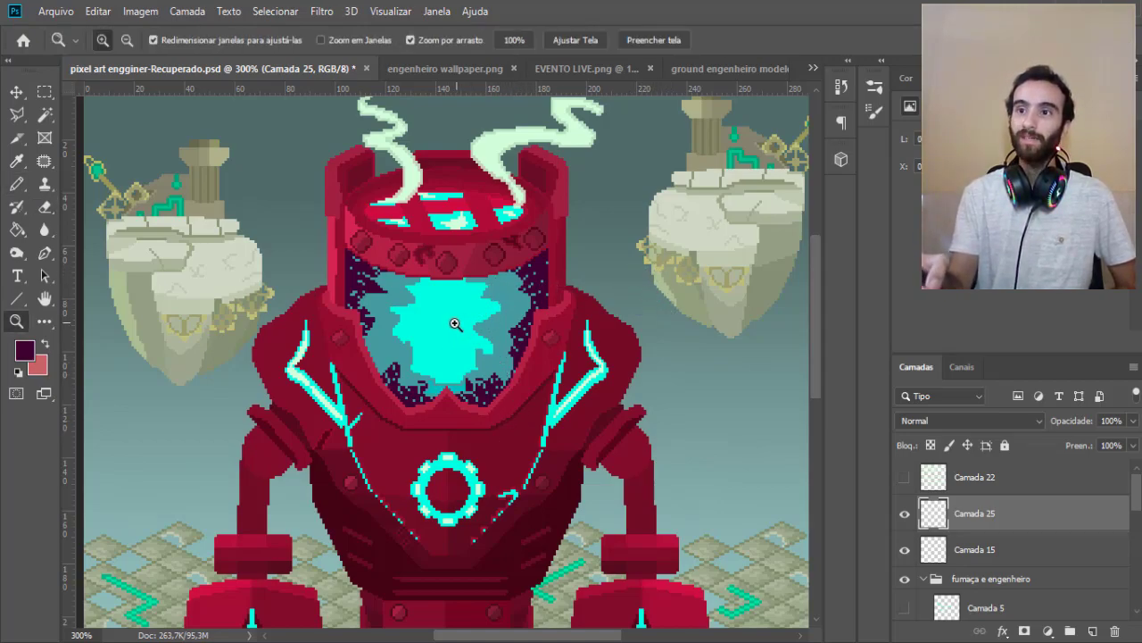
left_click(453, 324)
key("i")
left_click(446, 317)
key("b")
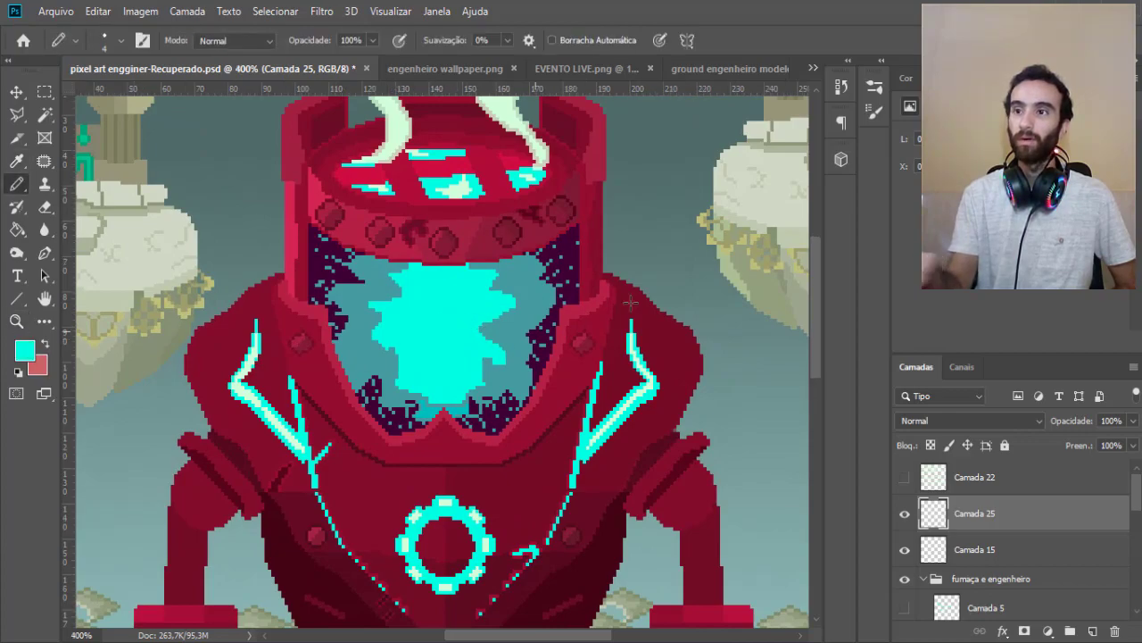
left_click_drag(700, 268, 705, 299)
key("i")
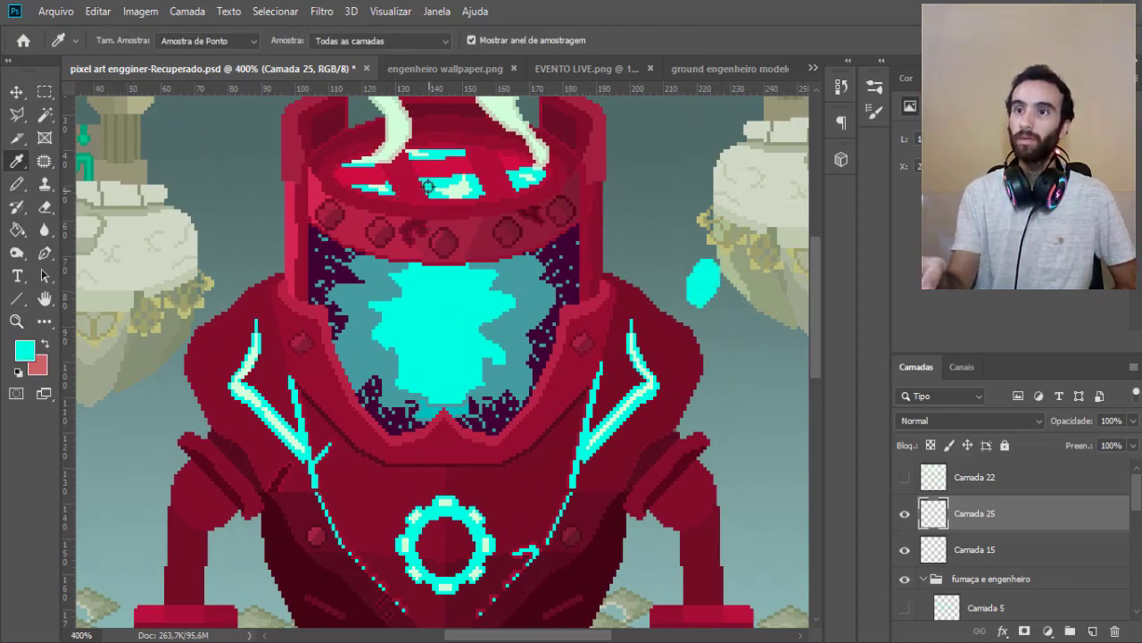
left_click(432, 186)
key("b")
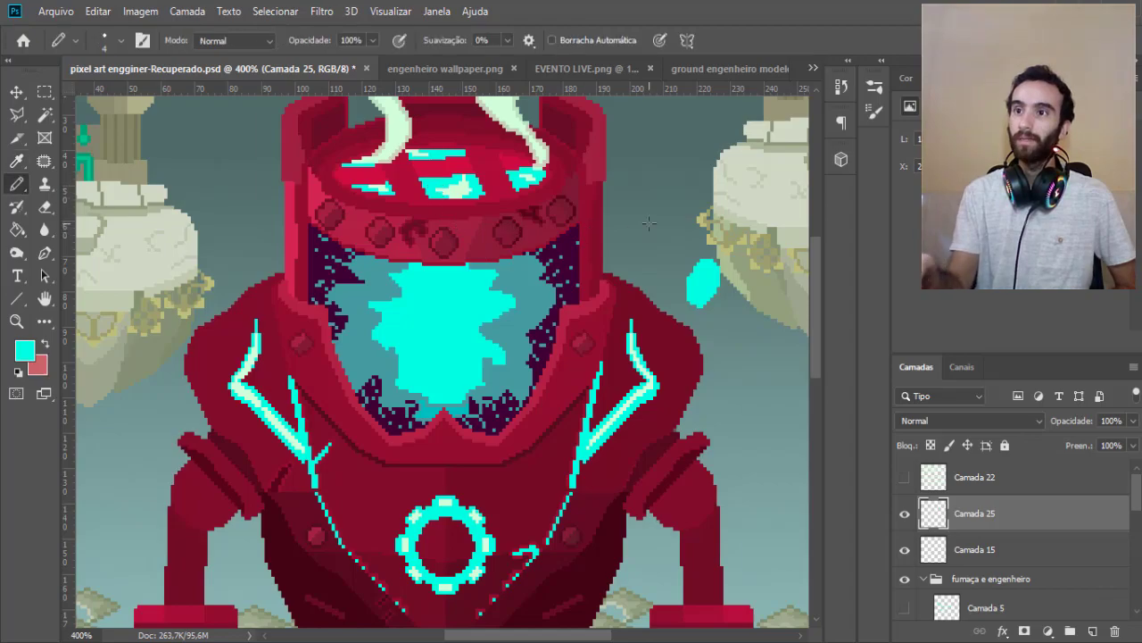
left_click_drag(656, 232, 673, 207)
Paint two more cyan blobs lower down to the right of the helmet.
key("i")
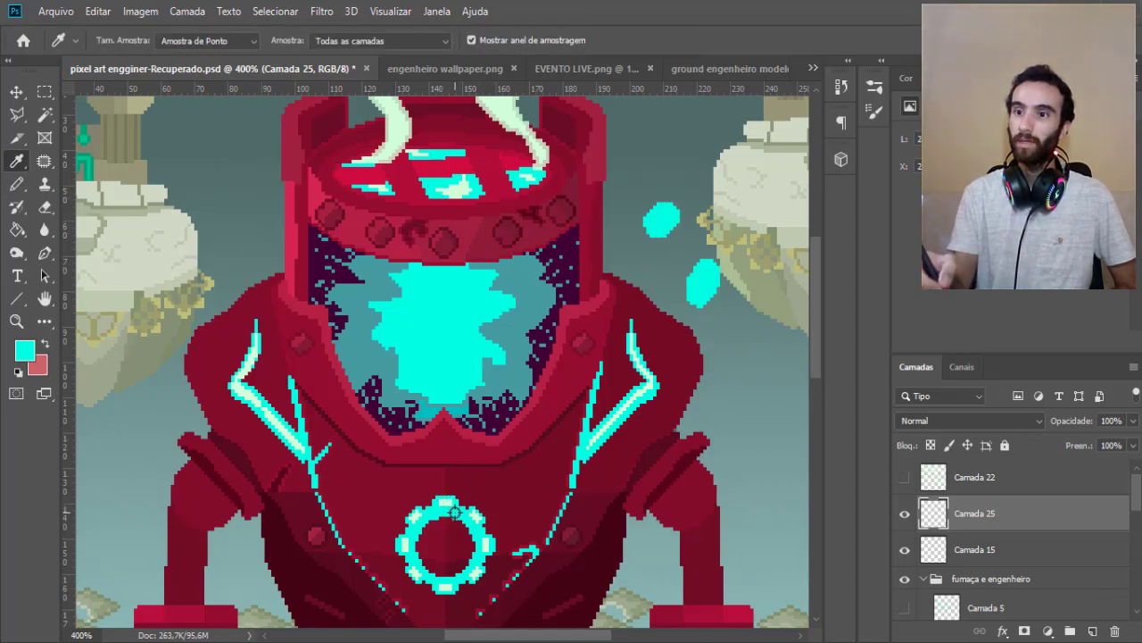
key("b")
left_click_drag(732, 382, 741, 359)
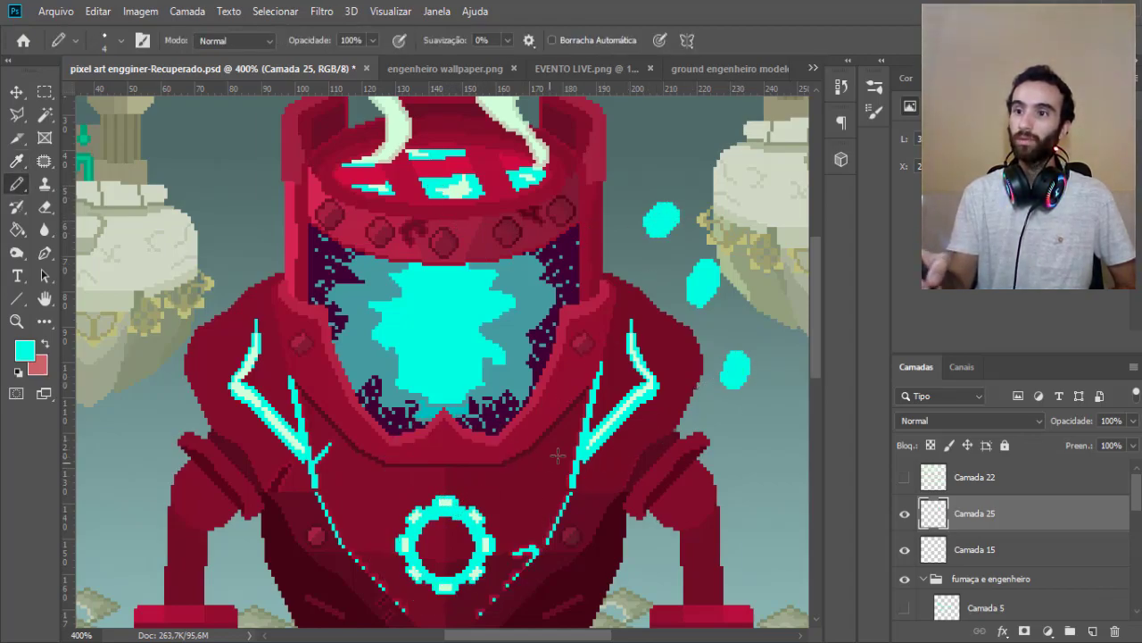
left_click_drag(773, 425, 764, 435)
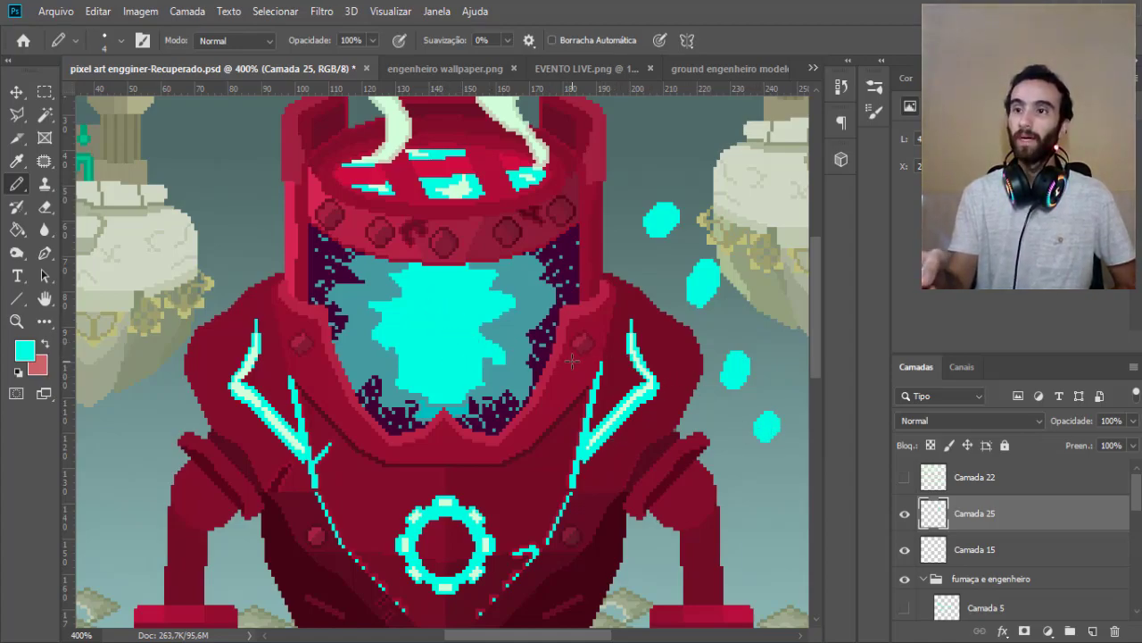
Sample the visor's darker teal and paint teal test blobs above the cyan ones.
key("i")
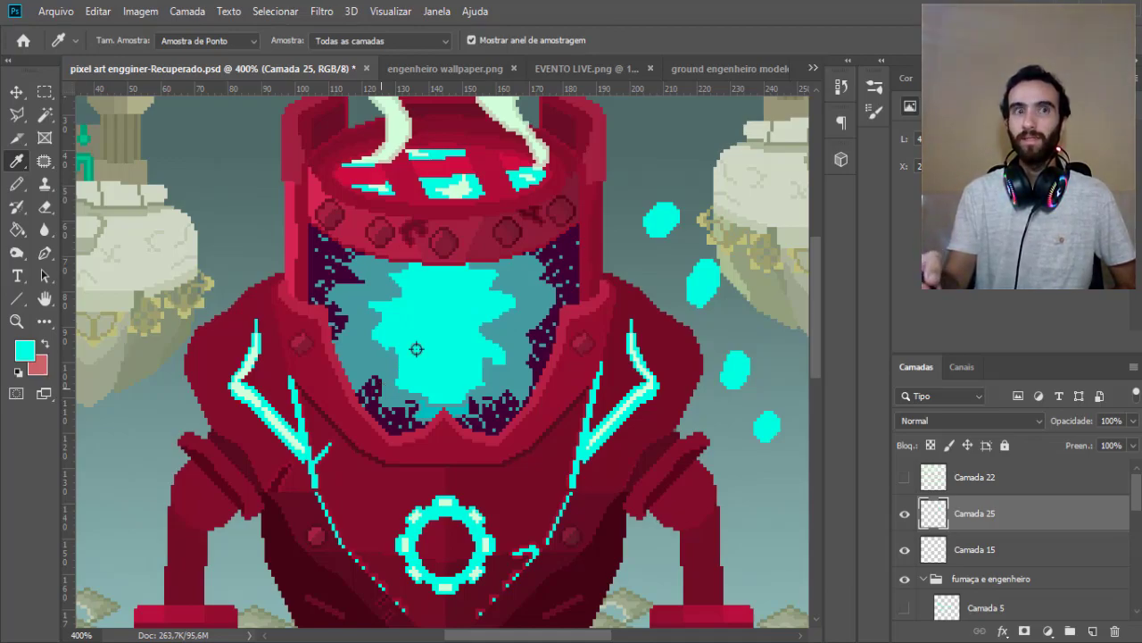
left_click(536, 296)
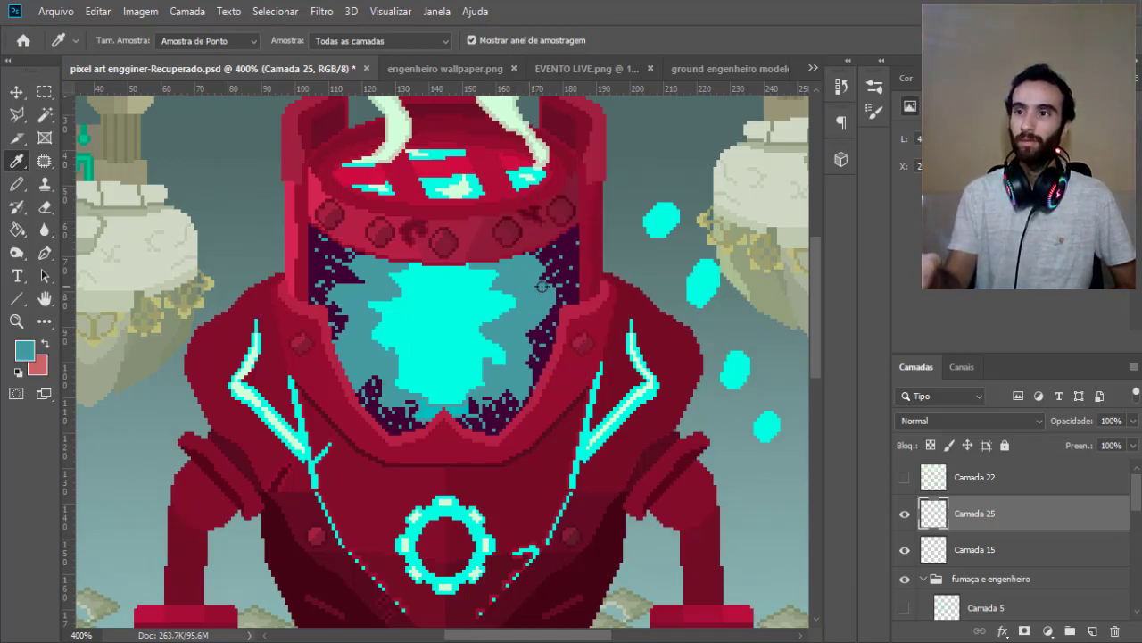
key("b")
mouse_move(641, 157)
left_mouse_down()
mouse_move(636, 184)
mouse_move(666, 172)
left_mouse_up()
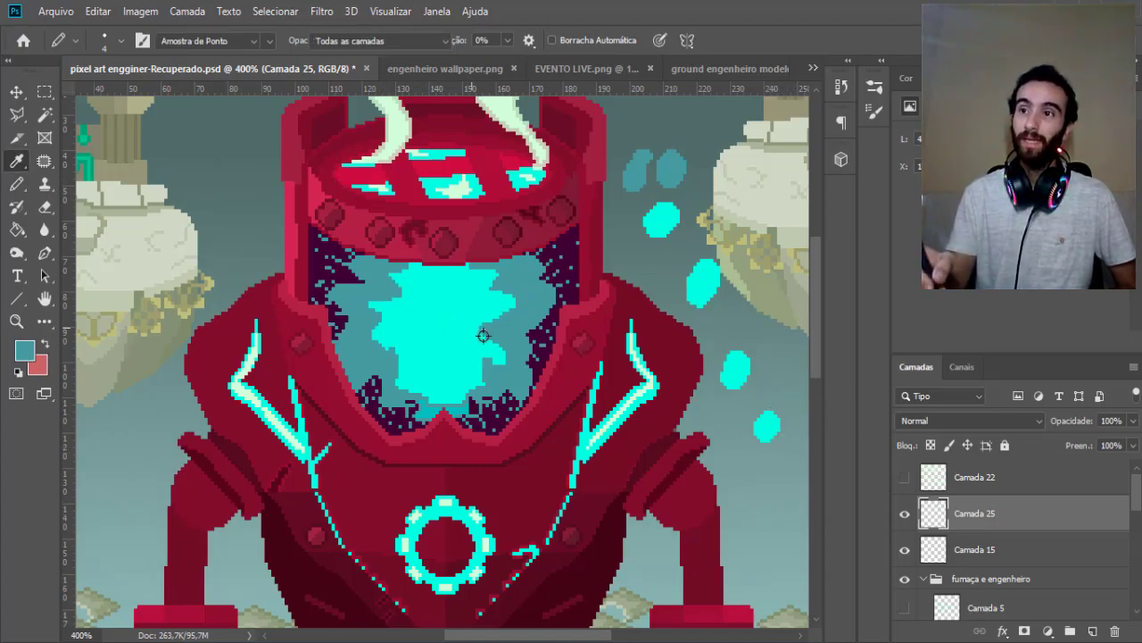
key("i")
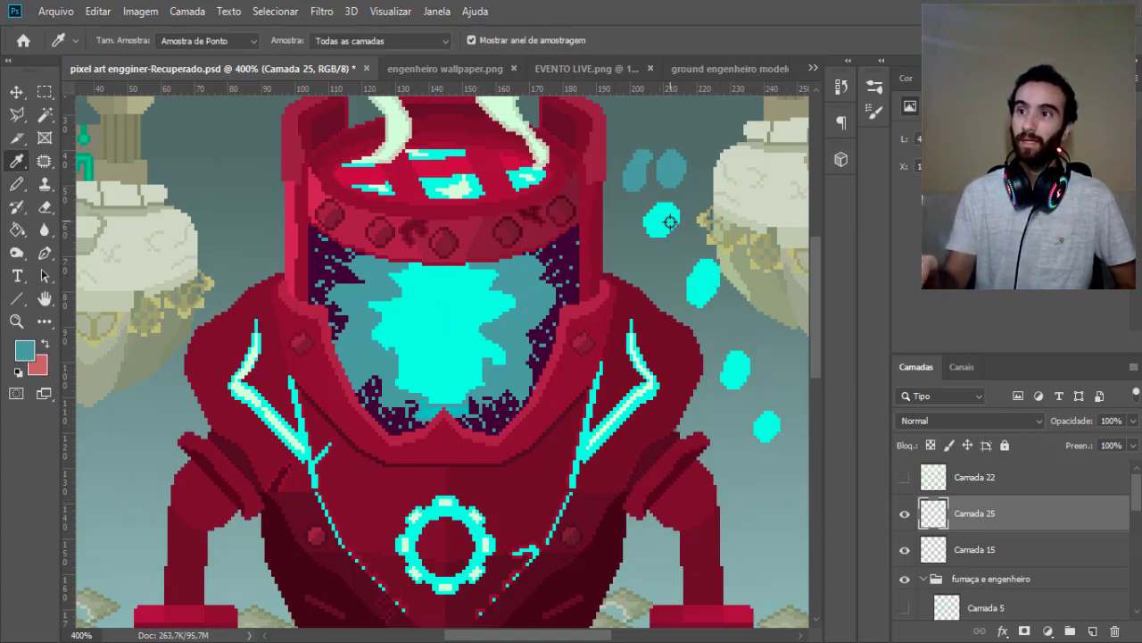
Try teal strokes on the visor, undo them, and erase all test blobs beside the helmet.
key("b")
left_click_drag(455, 250, 394, 255)
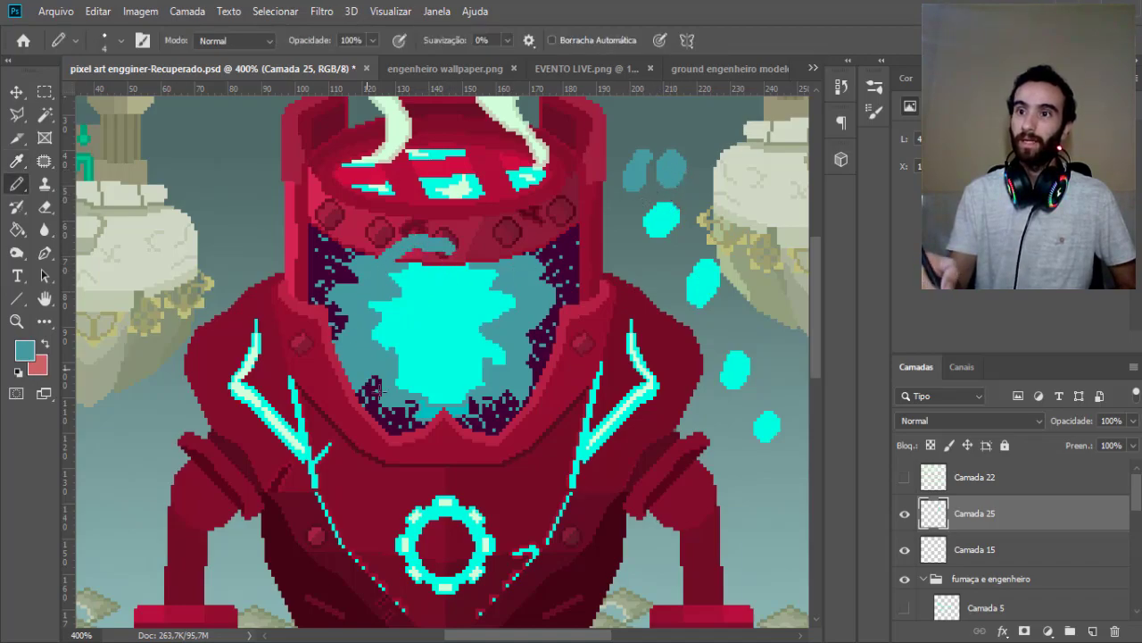
left_click_drag(379, 382, 486, 386)
key("ctrl+z")
key("ctrl+z")
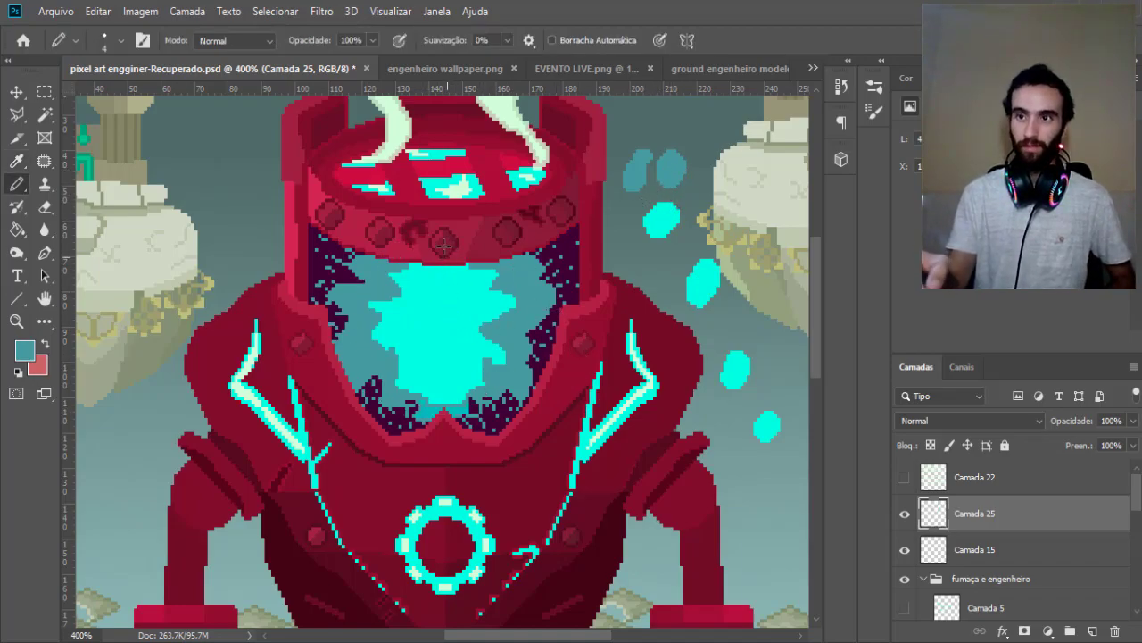
key("e")
left_click_drag(706, 286, 642, 170)
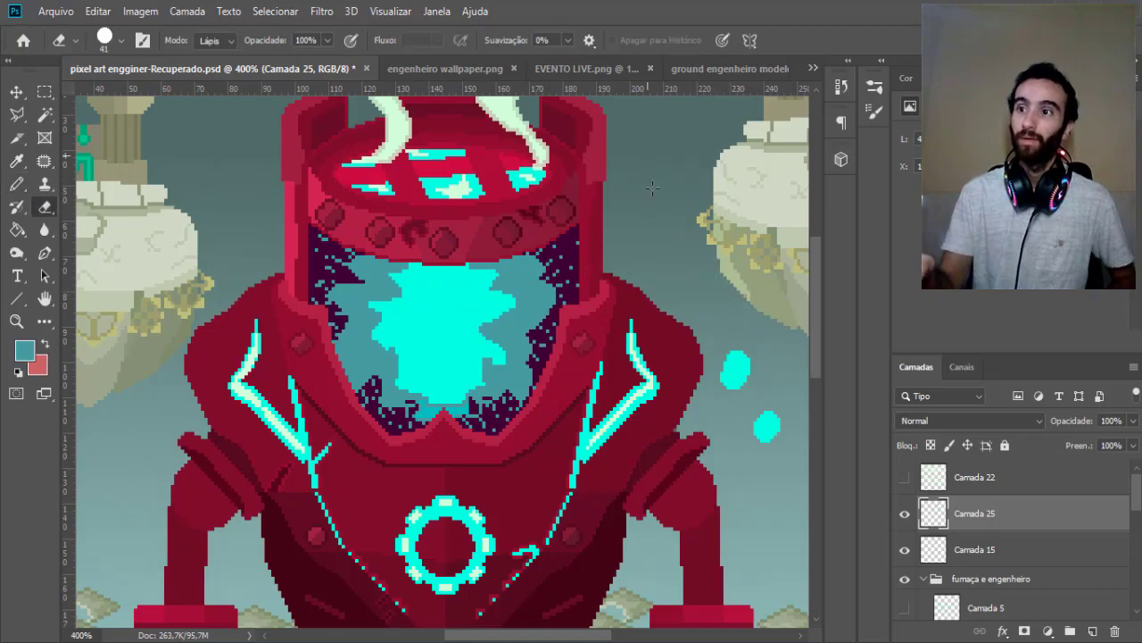
left_click_drag(732, 357, 744, 404)
left_click(743, 404)
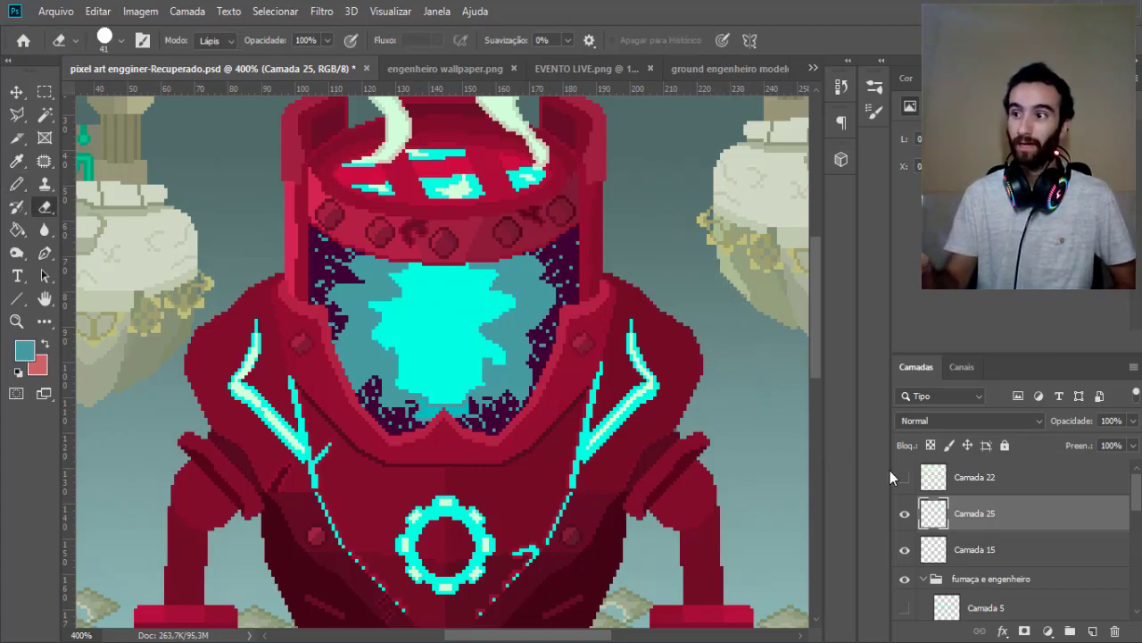
Keep Camada 10 hidden, make Camada 8 visible, and zoom in on the hooded pilot.
scroll(1135, 487, "down", 1)
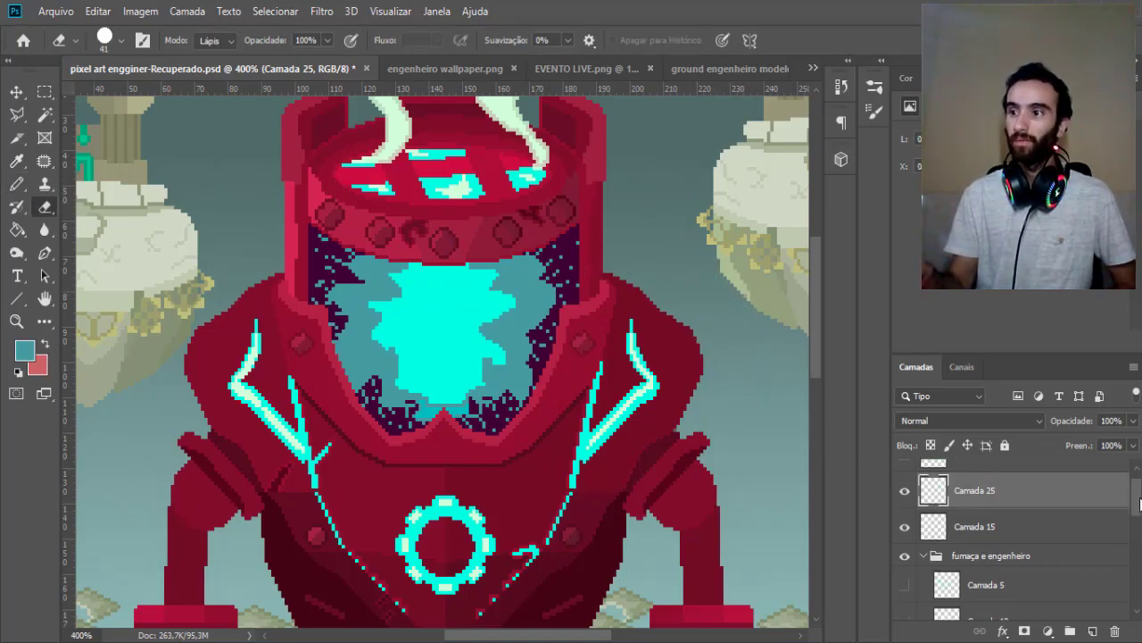
scroll(1136, 487, "up", 1)
left_click_drag(1135, 502, 1133, 525)
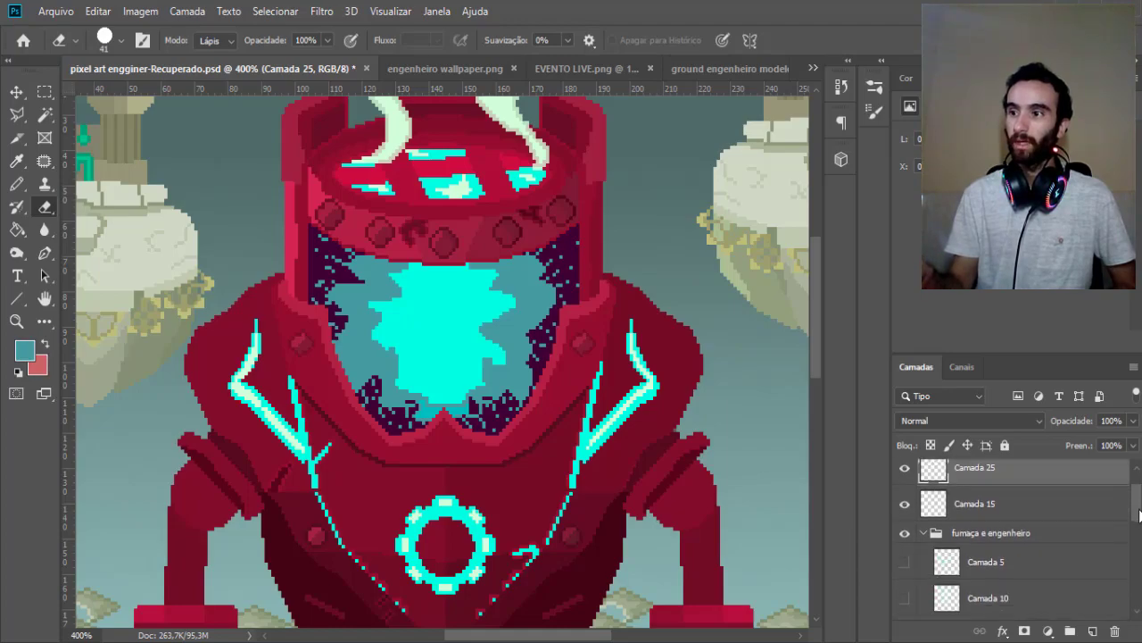
left_click(905, 520)
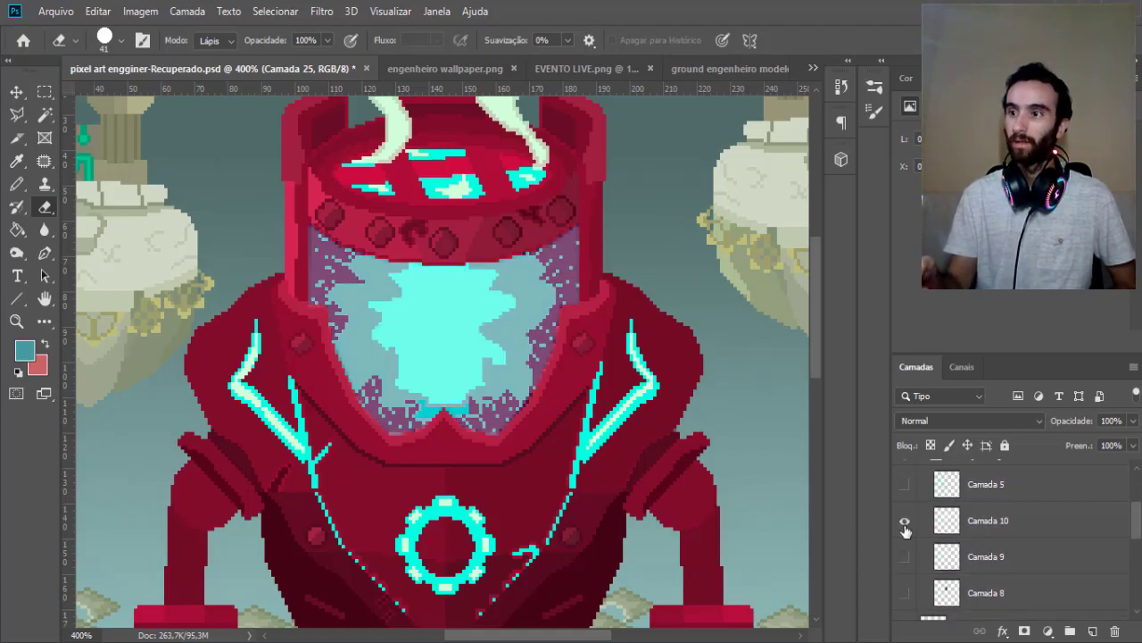
left_click(905, 556)
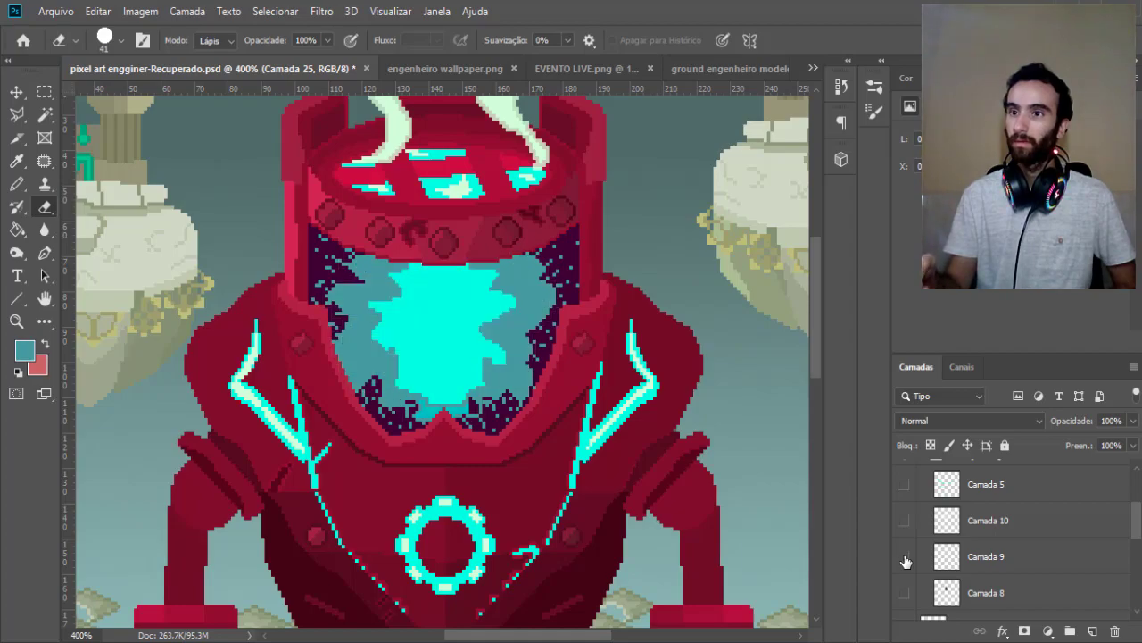
left_click(905, 593)
key("z")
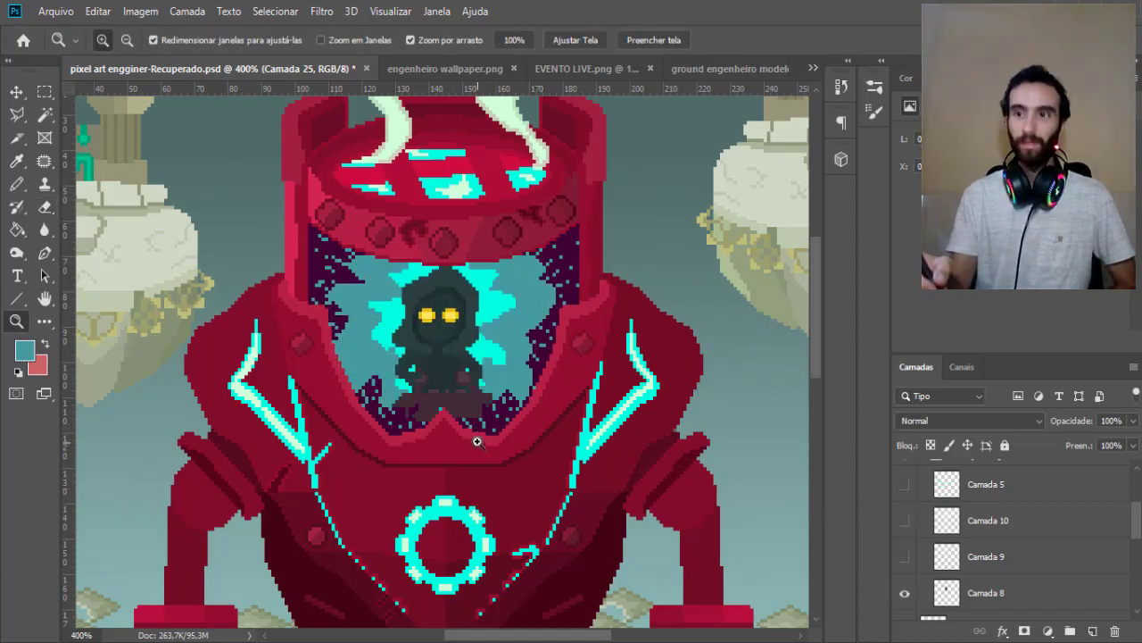
left_click(449, 384)
left_click(434, 390)
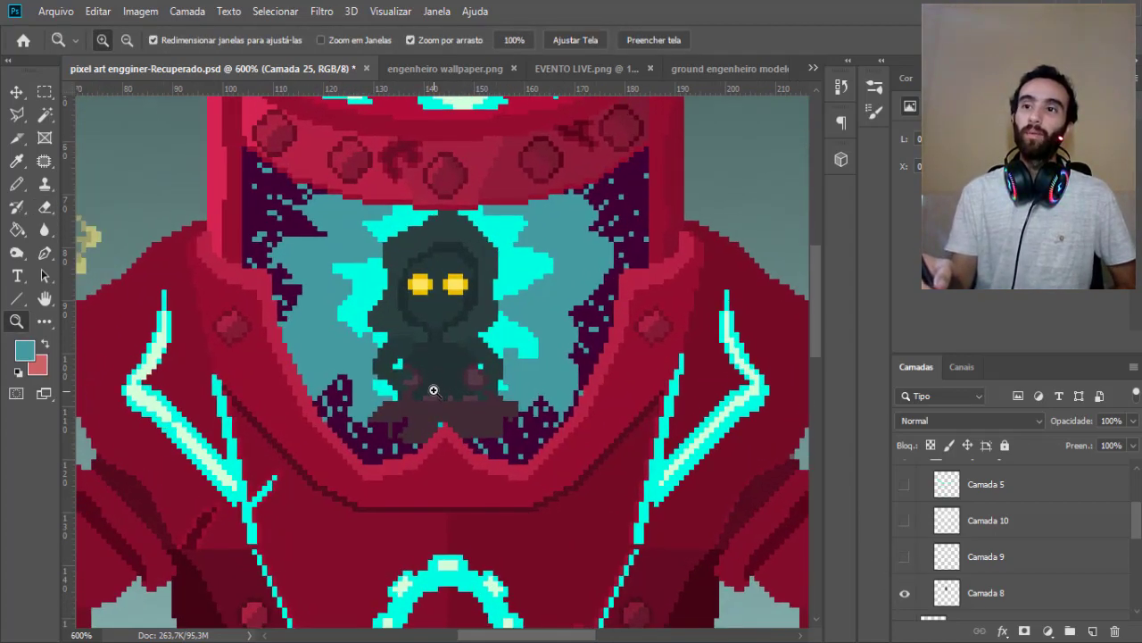
On the wallpaper reference, sample the figure's dark maroon and inspect its colour values.
left_click(444, 69)
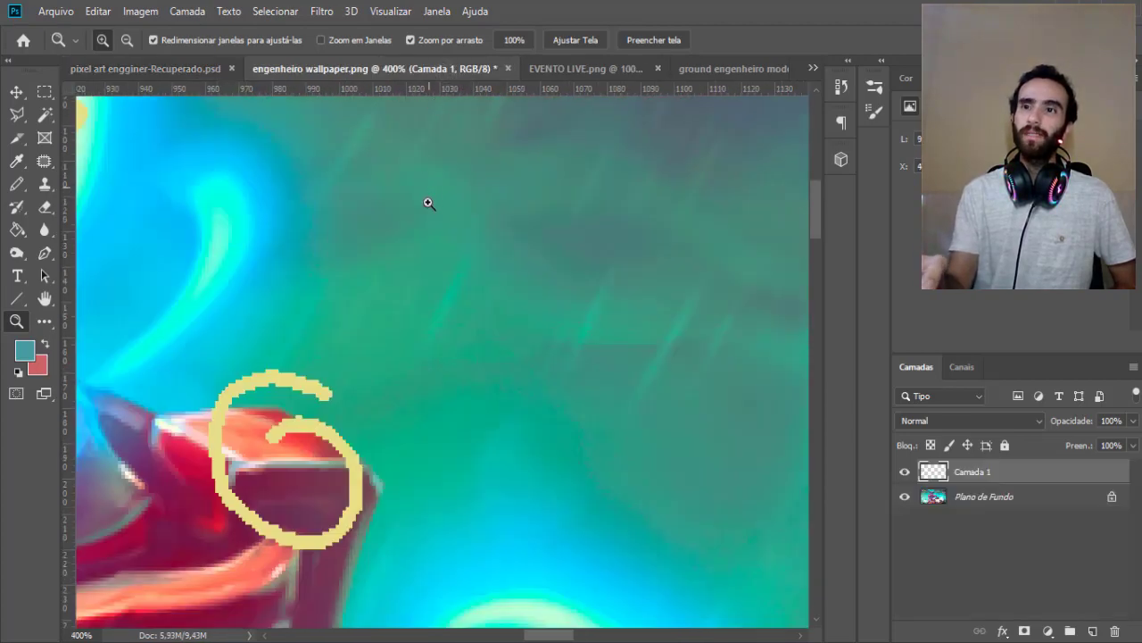
left_click_drag(546, 635, 502, 635)
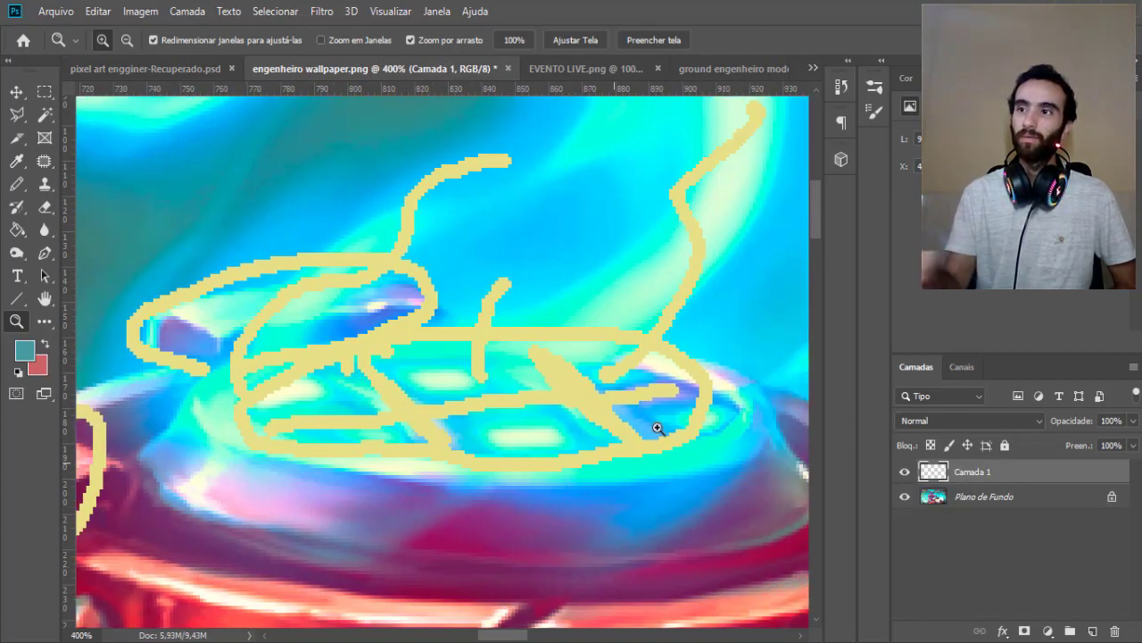
left_click_drag(811, 225, 804, 322)
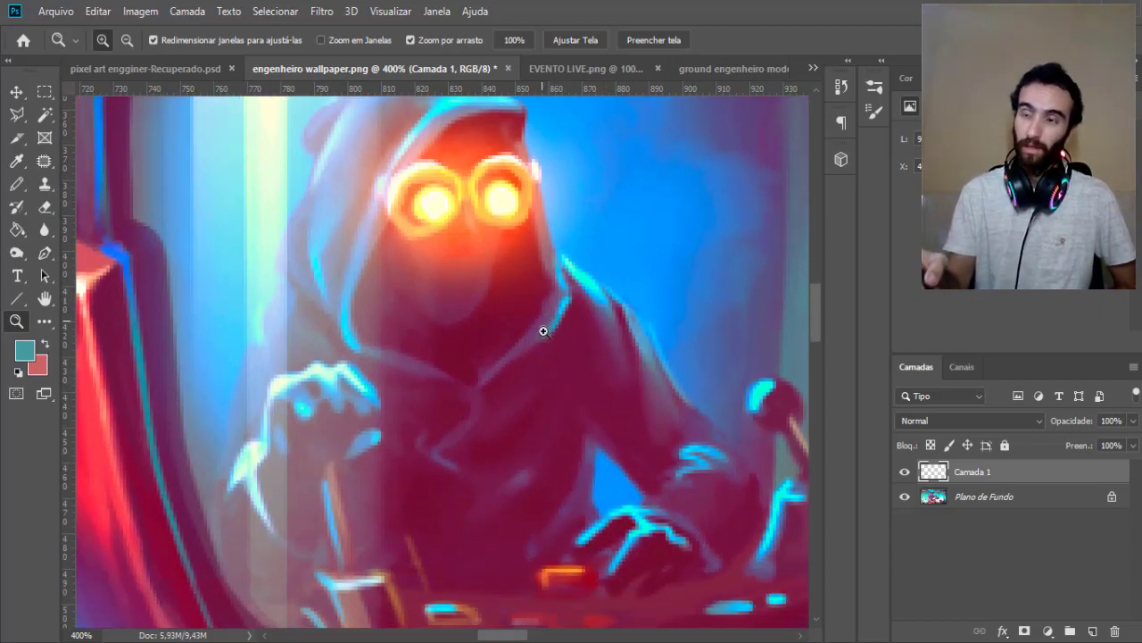
key("i")
left_click(569, 378)
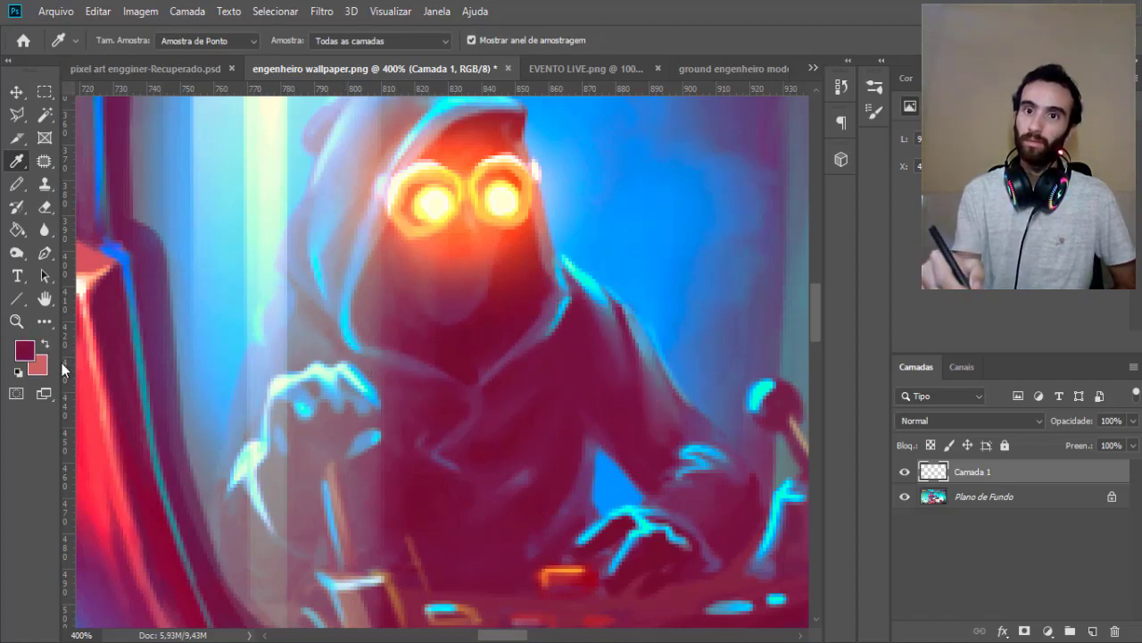
key("F6")
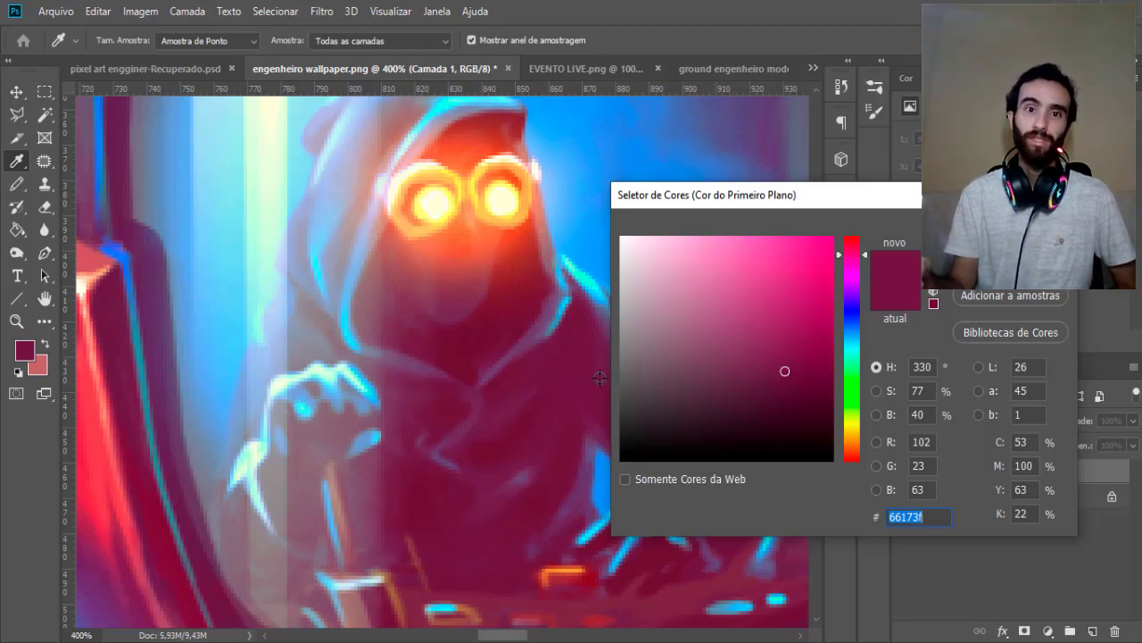
key("Return")
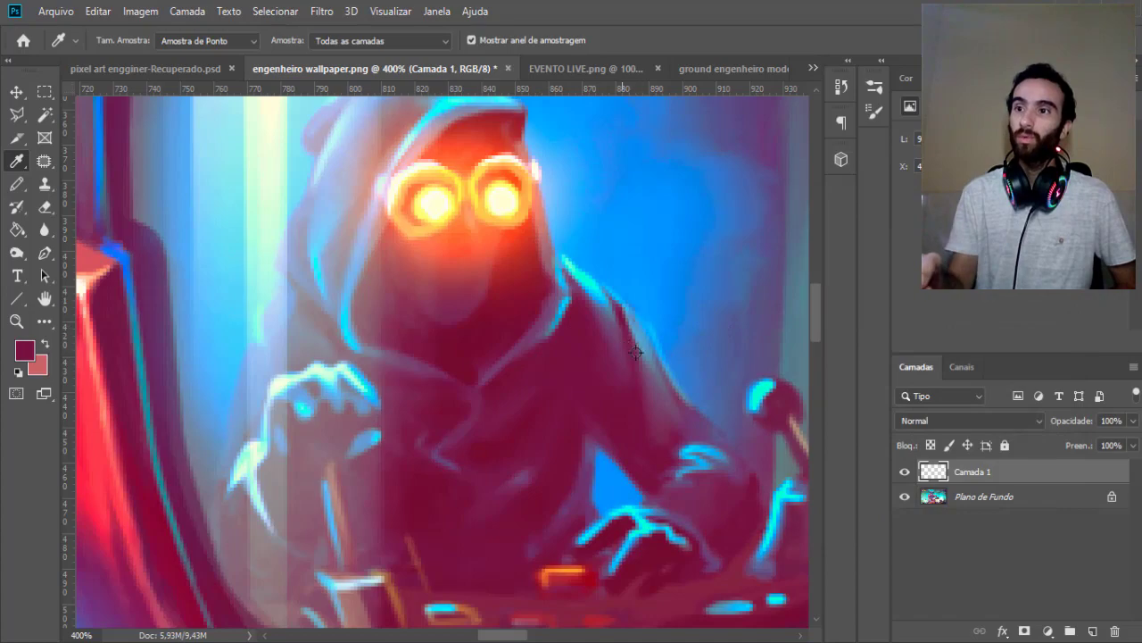
Sample mauve, then the light blue 7eb2ea from the figure's hand, and return to the pixel-art file.
left_click(658, 391)
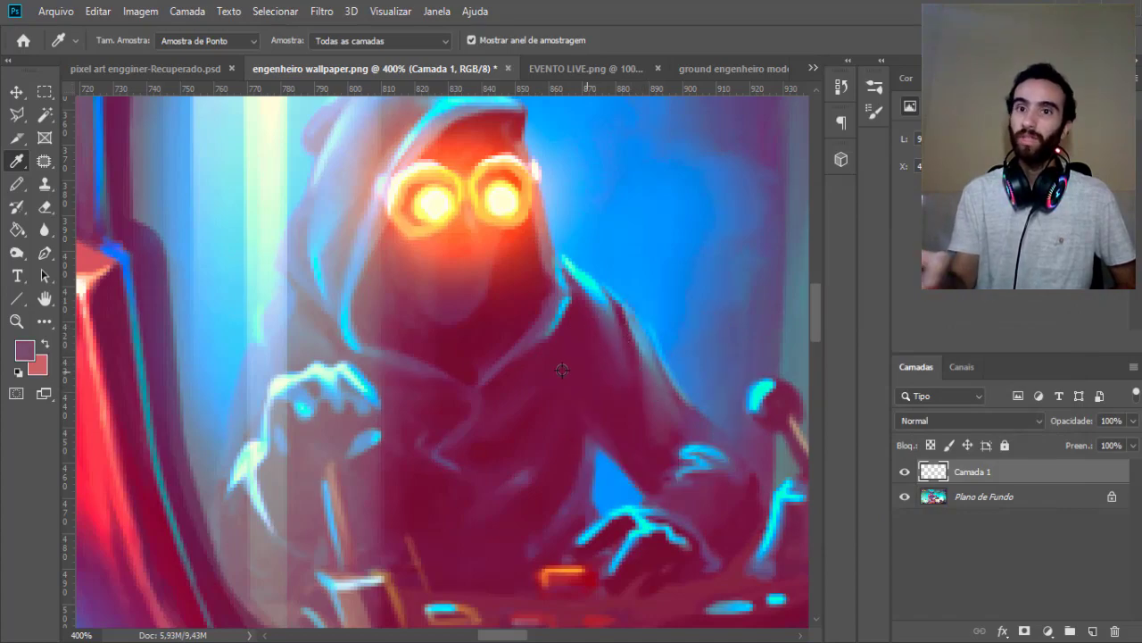
left_click(25, 351)
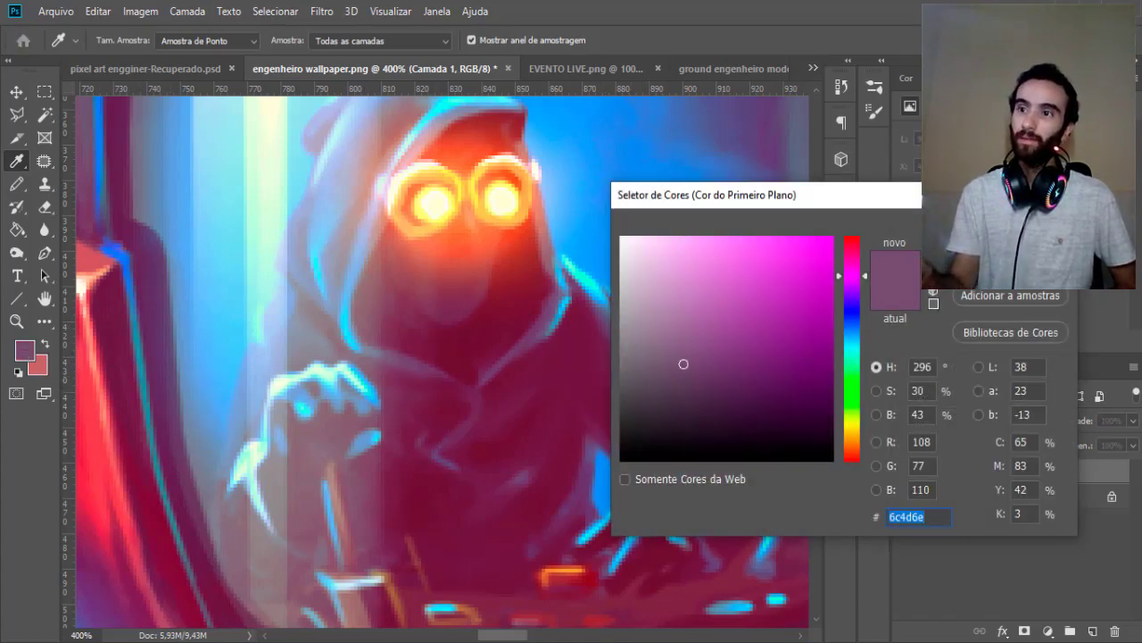
key("Return")
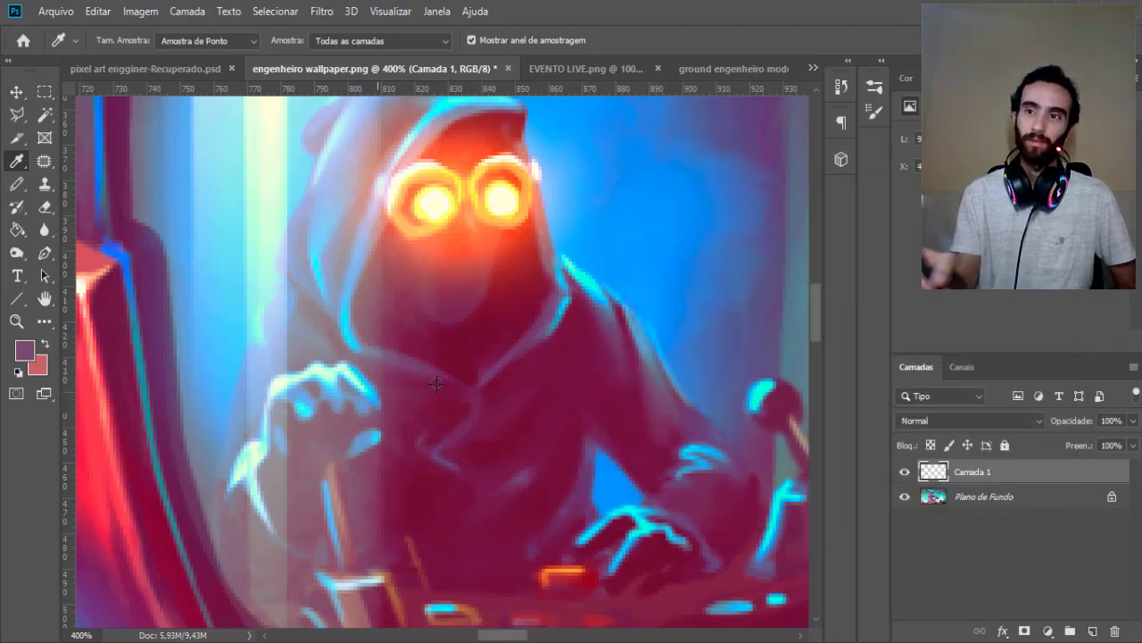
left_click(327, 382)
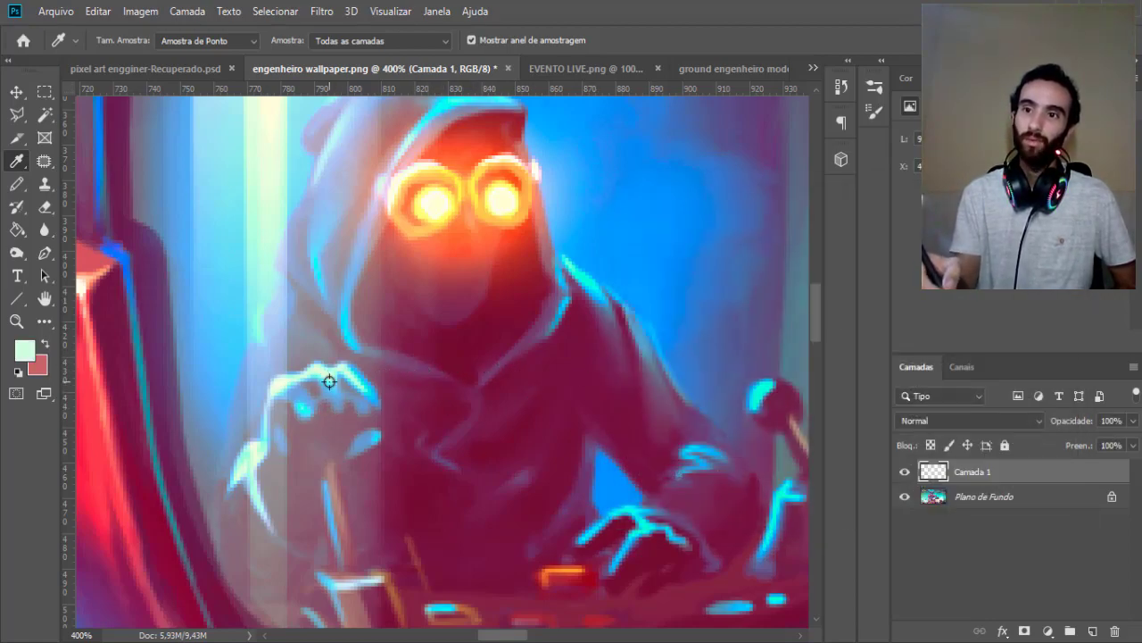
left_click(332, 395)
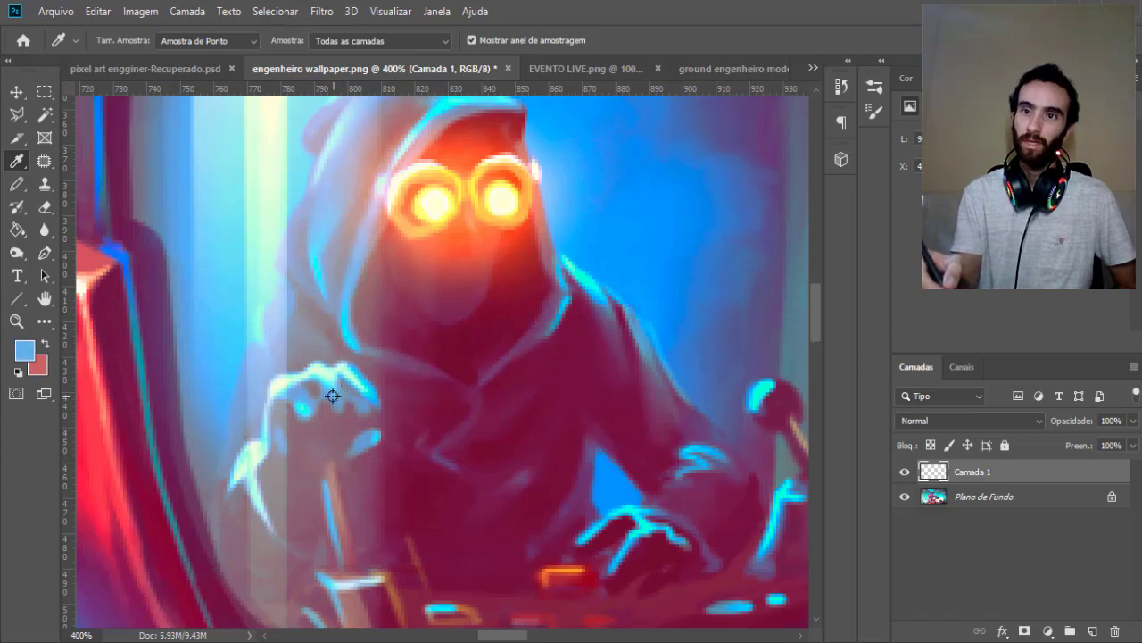
left_click(24, 350)
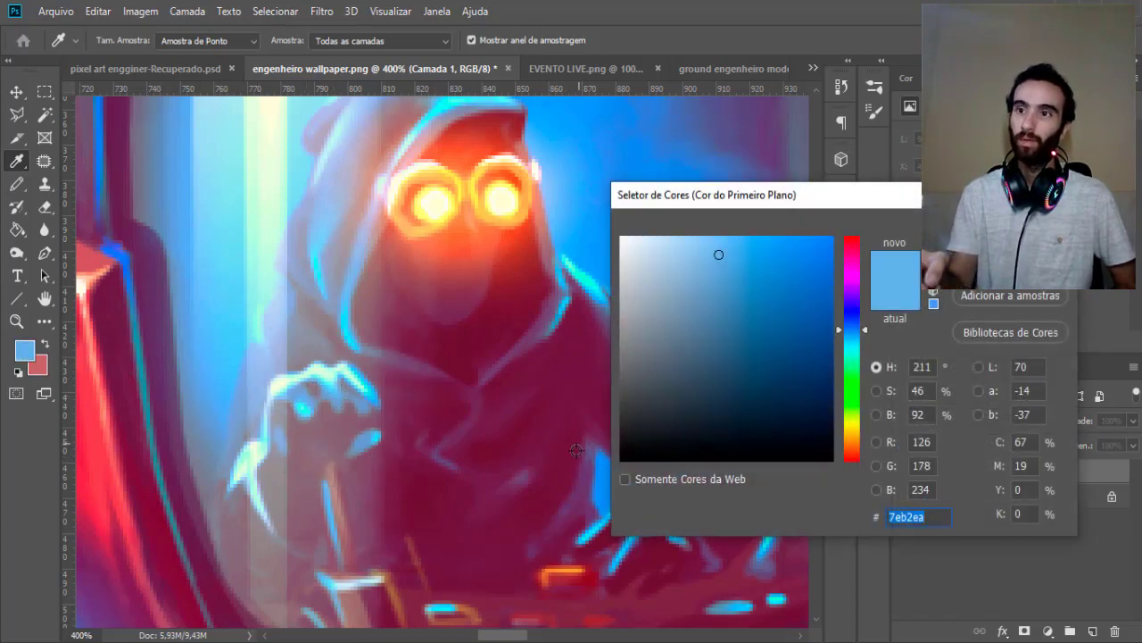
key("Return")
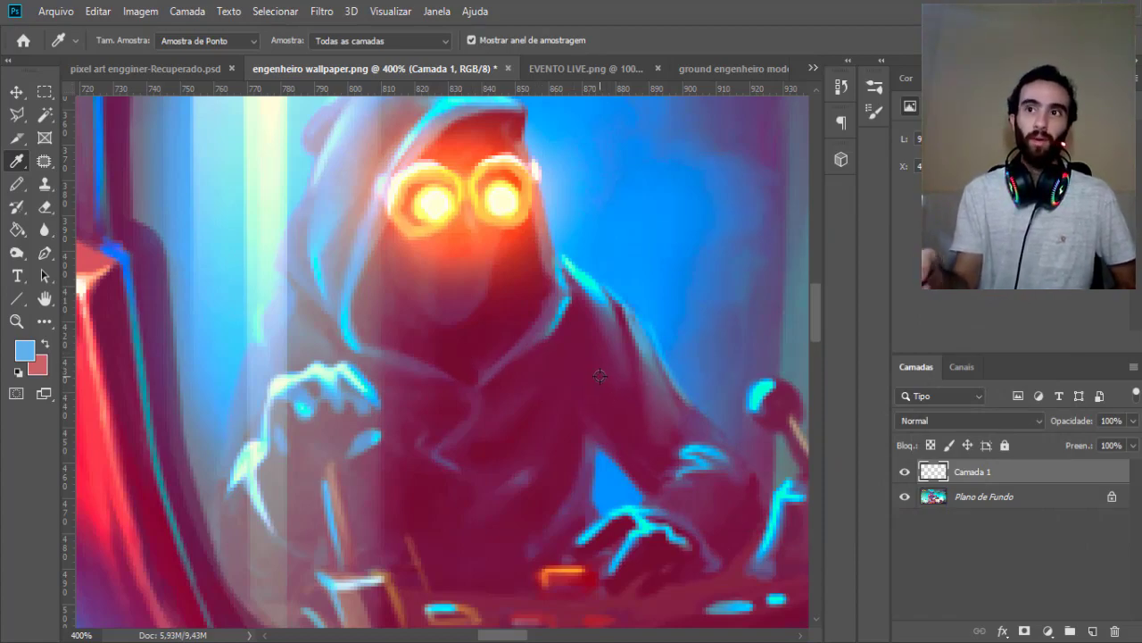
left_click(195, 71)
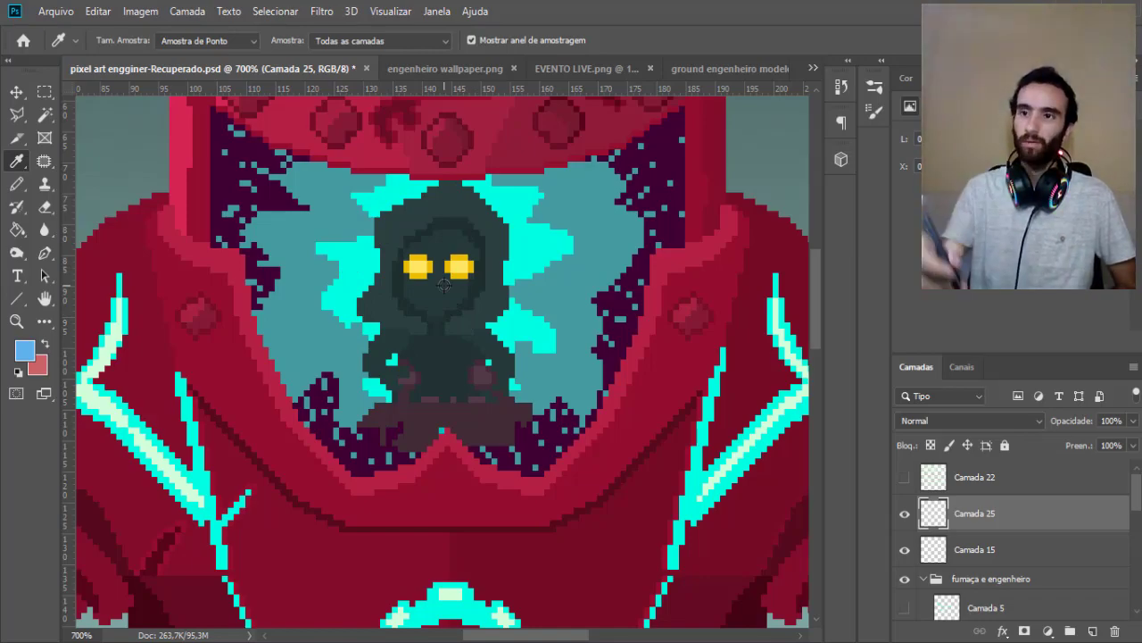
key("z")
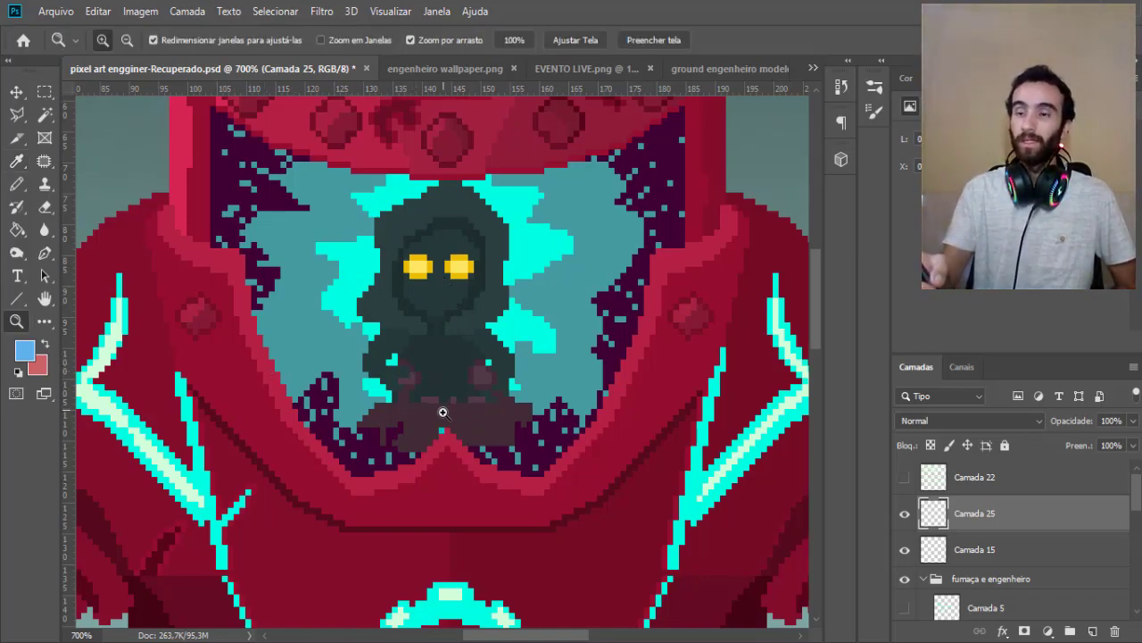
left_click(459, 422)
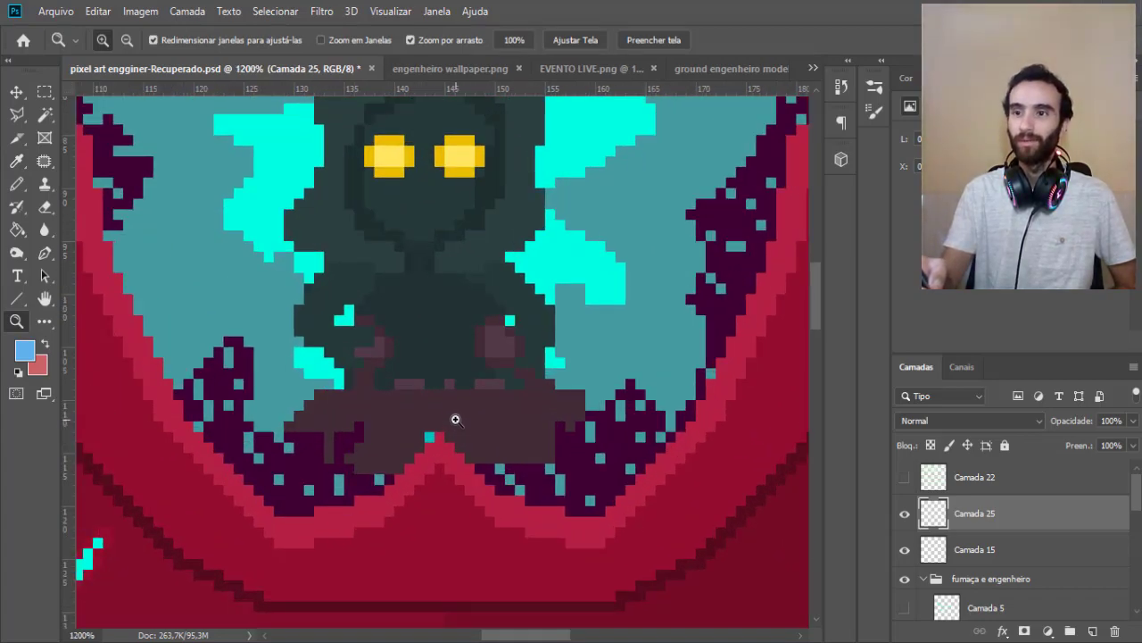
key("b")
key("z")
left_click(422, 415)
key("b")
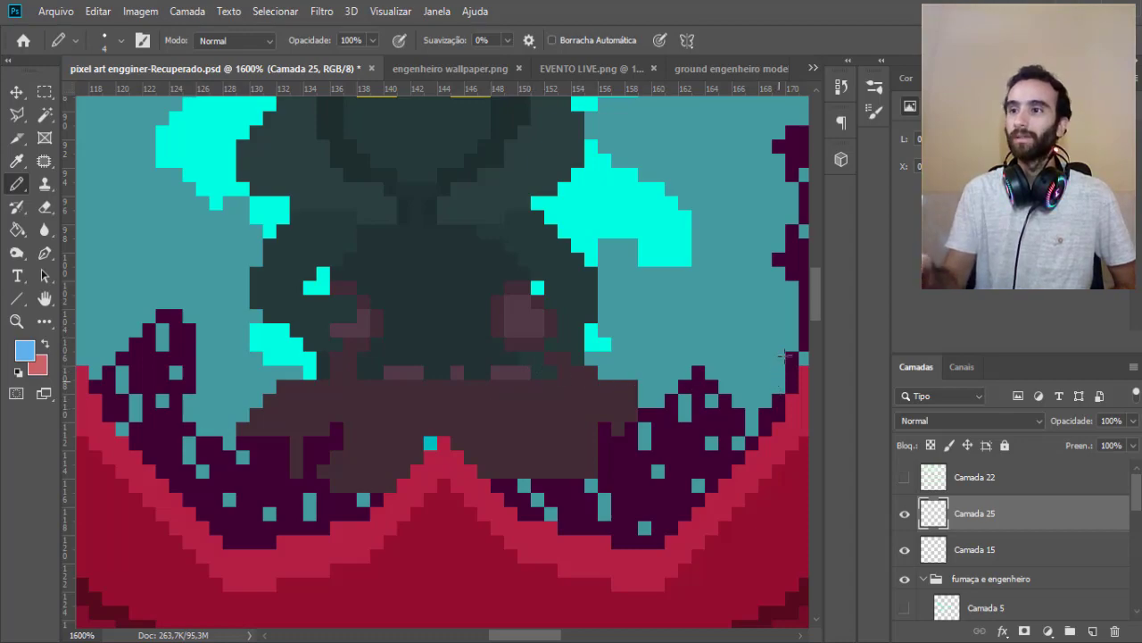
mouse_move(811, 298)
left_mouse_down()
mouse_move(819, 266)
mouse_move(818, 279)
left_mouse_up()
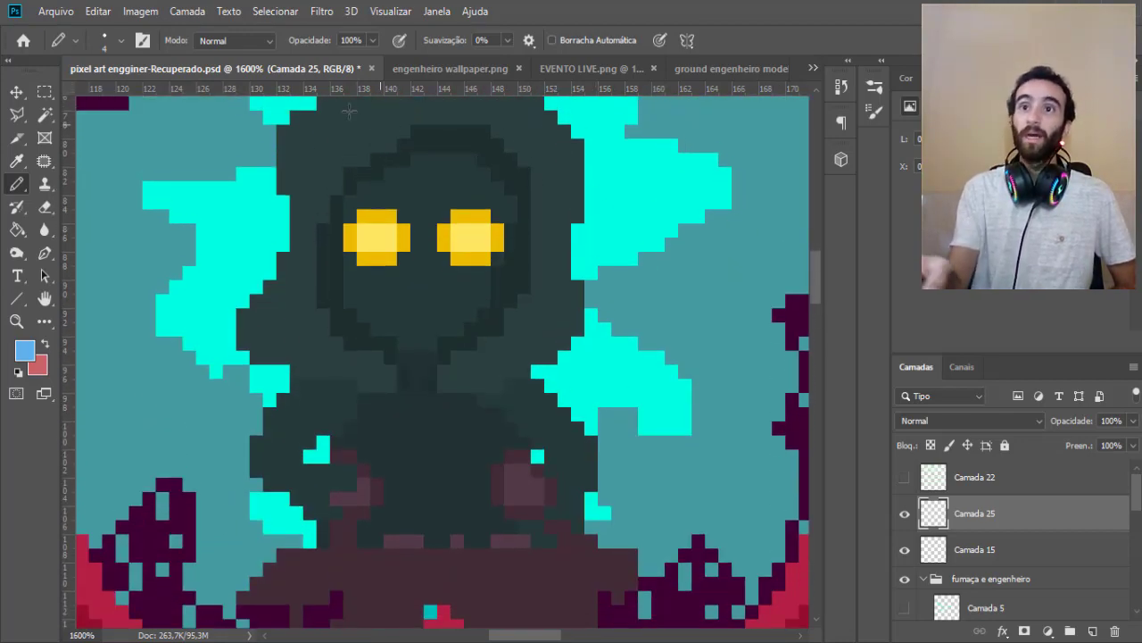
key("z")
left_click(335, 301, "alt")
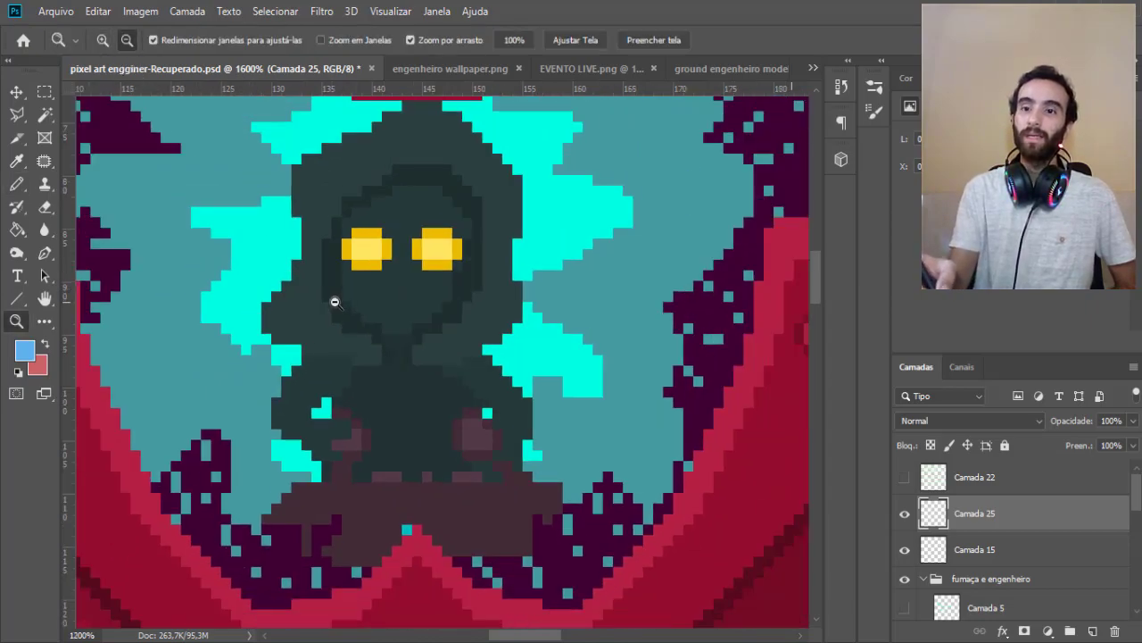
left_click(339, 302, "alt")
left_click(340, 317, "alt")
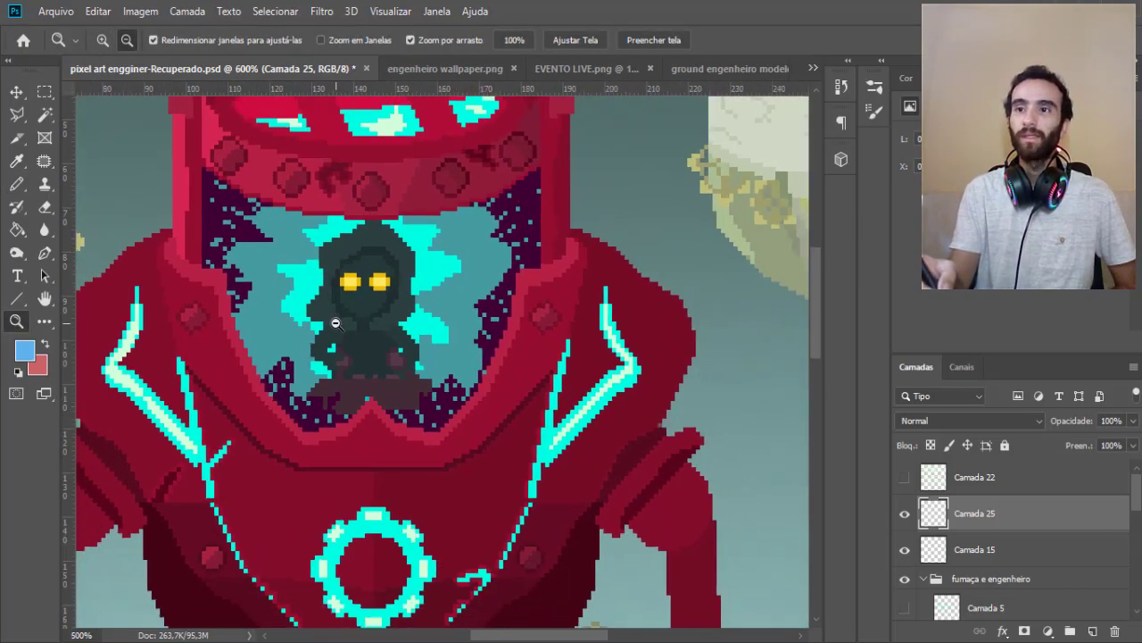
left_click(340, 321, "alt")
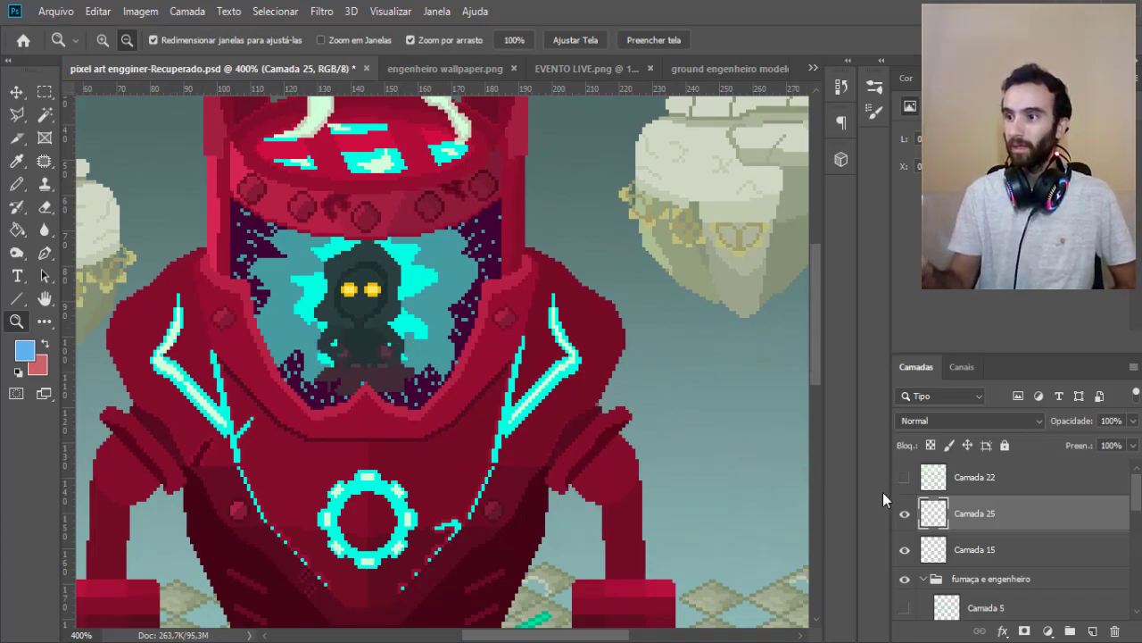
Toggle Camada 25 off and on, then draw and erase a blue outline on the visor.
key("b")
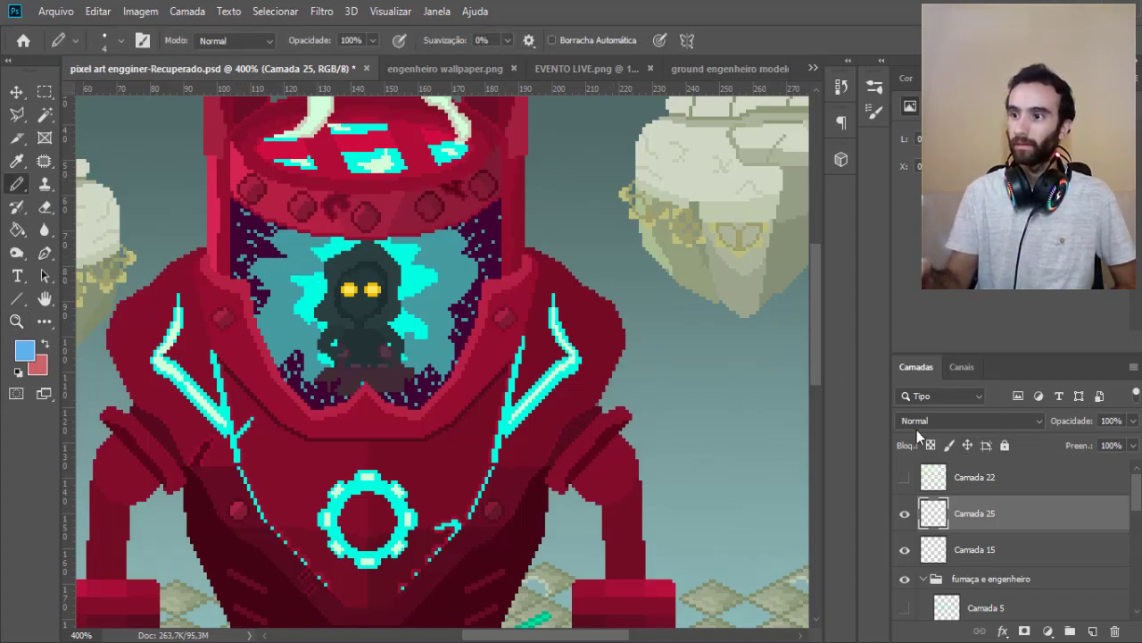
left_click(907, 513)
left_click(907, 513)
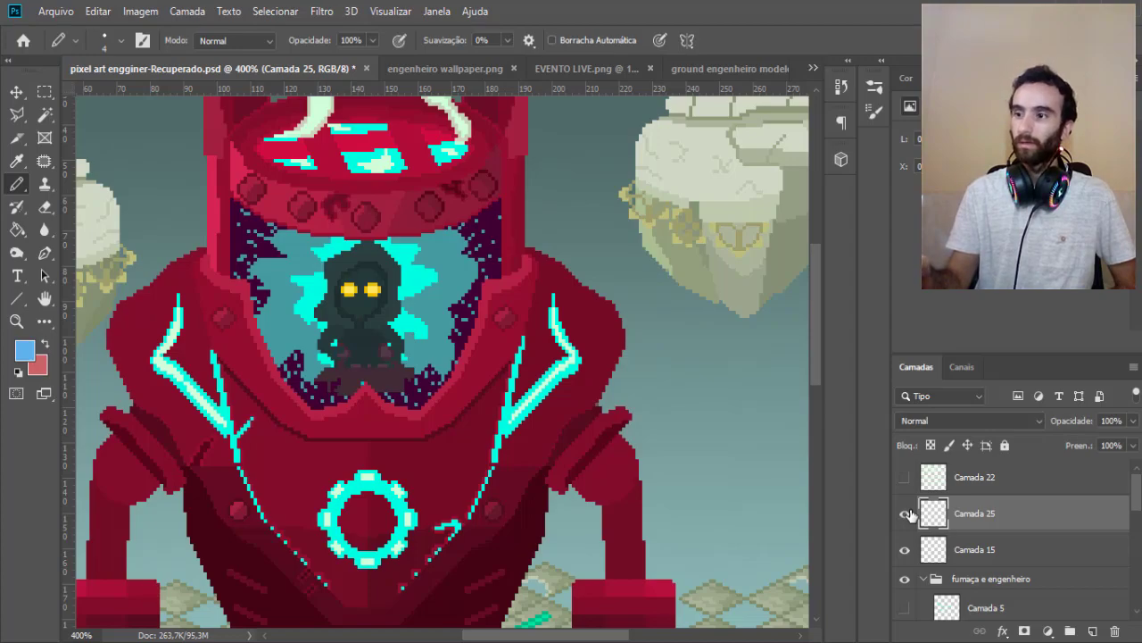
mouse_move(218, 241)
left_mouse_down()
mouse_move(424, 413)
mouse_move(431, 219)
mouse_move(216, 213)
left_mouse_up()
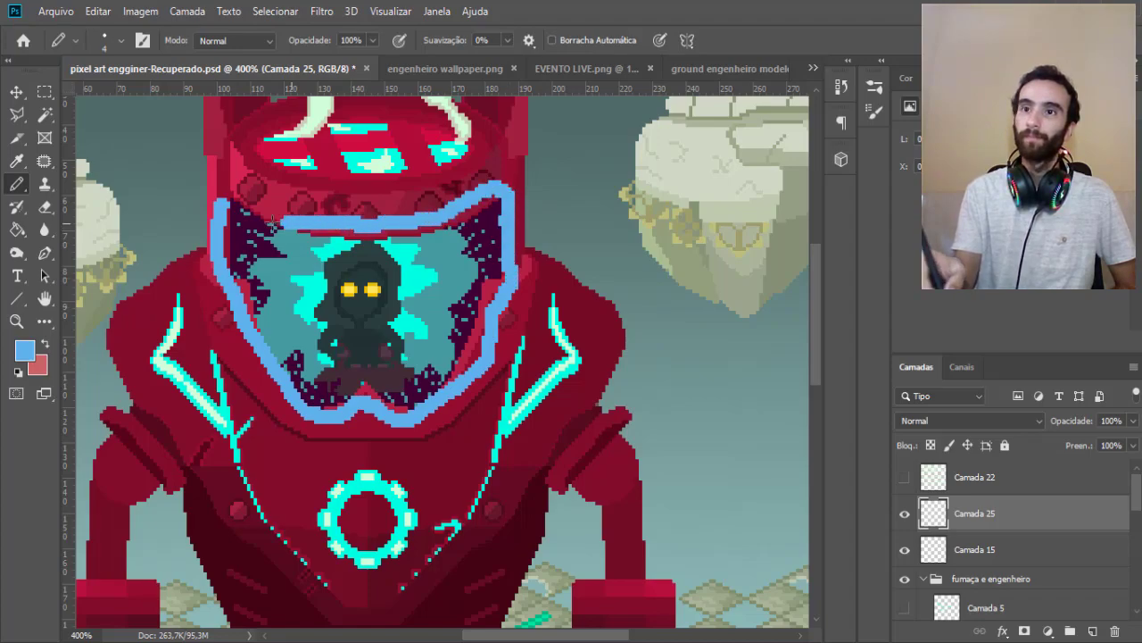
key("e")
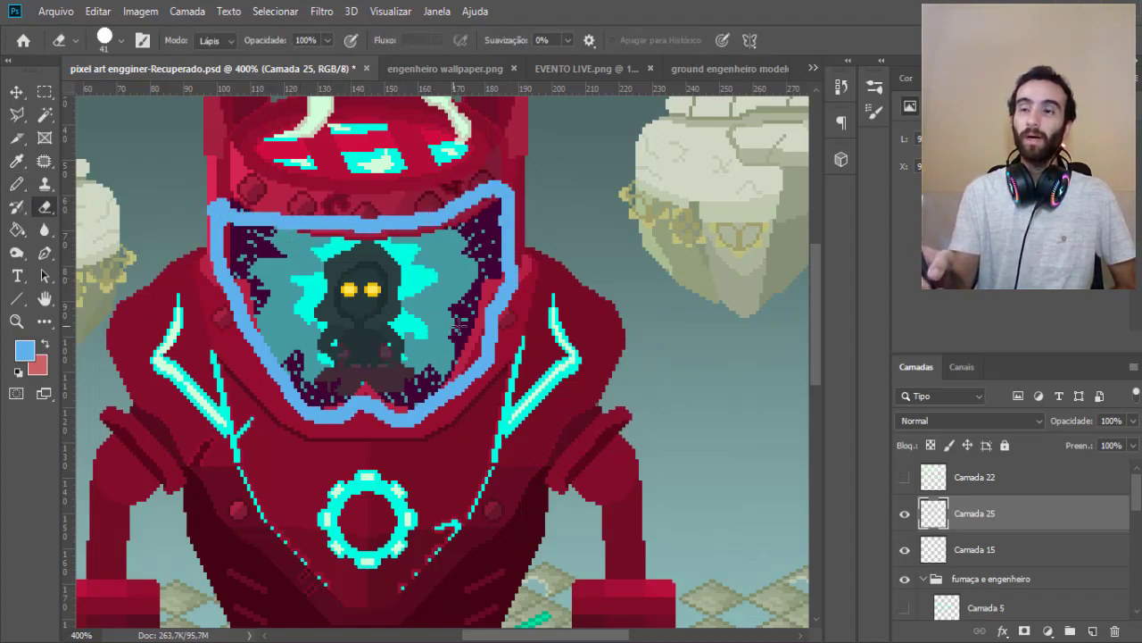
mouse_move(517, 254)
left_mouse_down()
mouse_move(286, 212)
mouse_move(268, 361)
mouse_move(430, 406)
mouse_move(483, 333)
left_mouse_up()
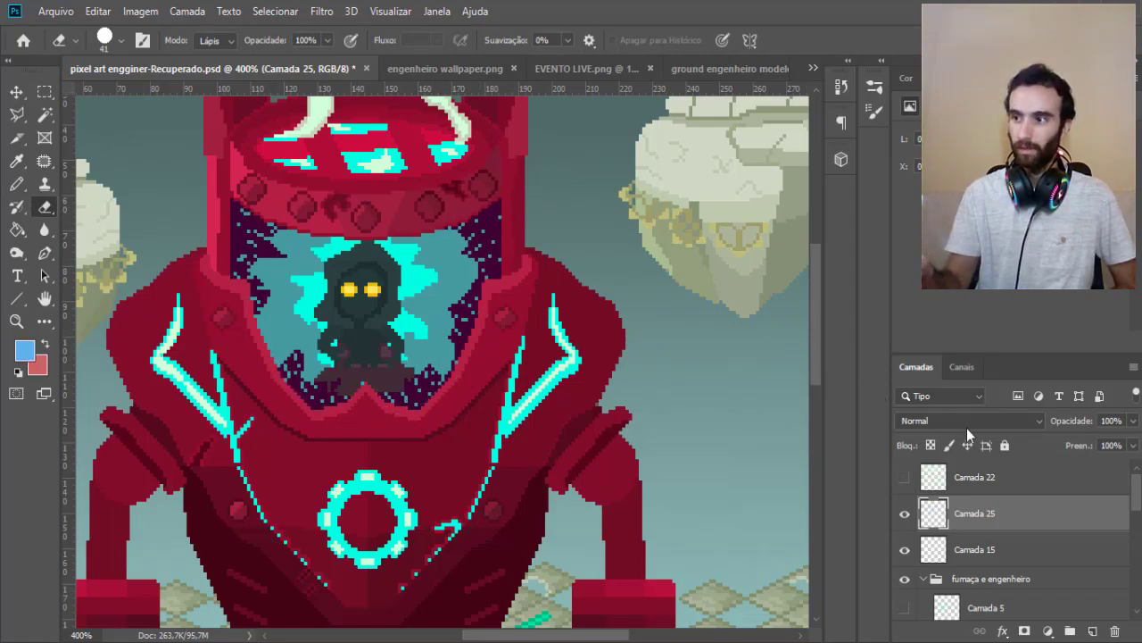
Make Camada 10 the active layer and compare the visor glass, leaving it visible.
mouse_move(1135, 495)
left_mouse_down()
mouse_move(1133, 540)
mouse_move(1133, 525)
left_mouse_up()
left_click(905, 516)
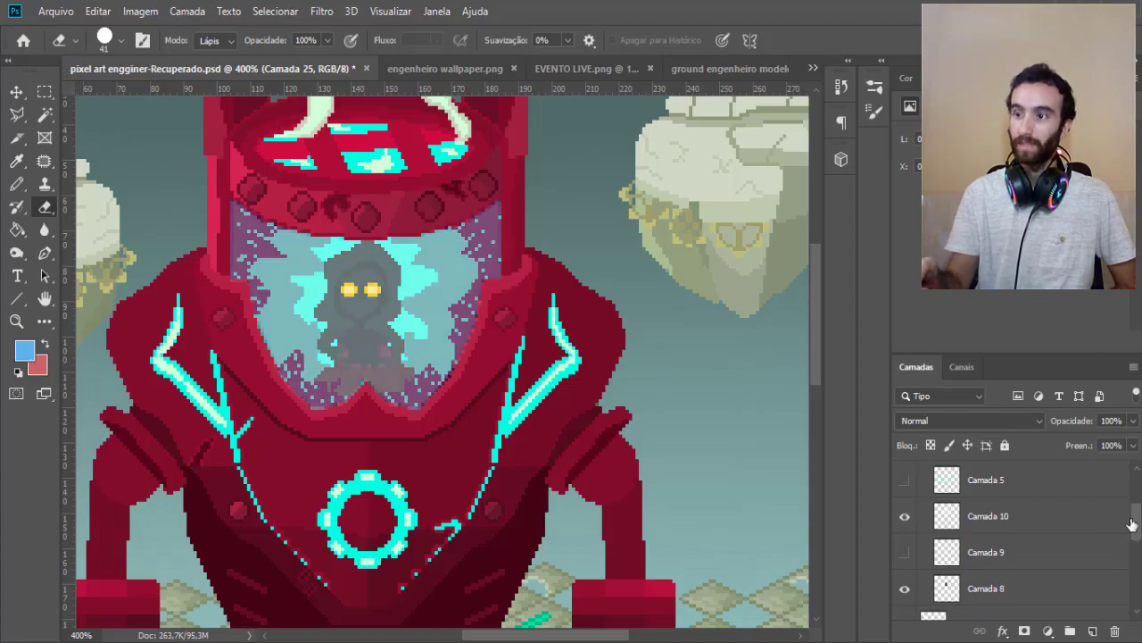
left_click(906, 516)
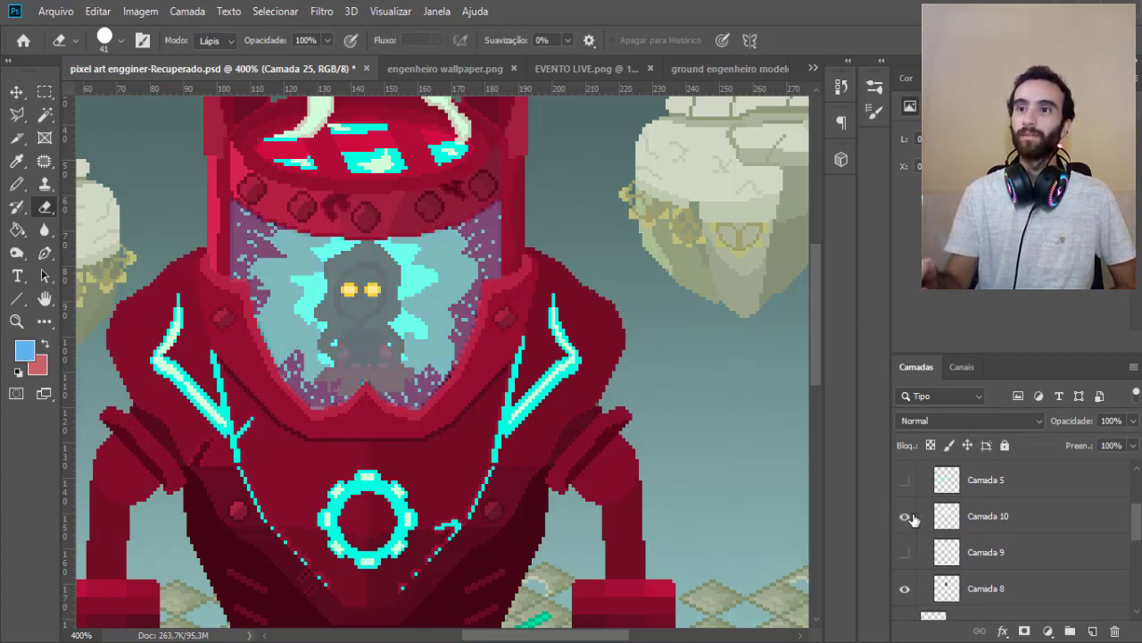
left_click(907, 516)
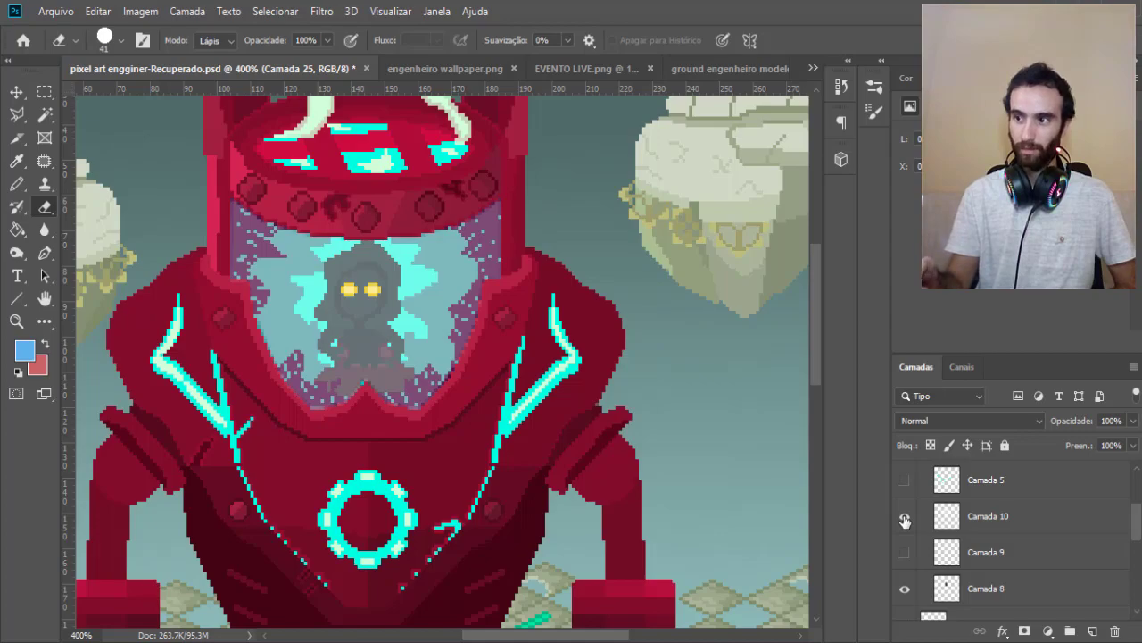
left_click(979, 522)
left_click(909, 518)
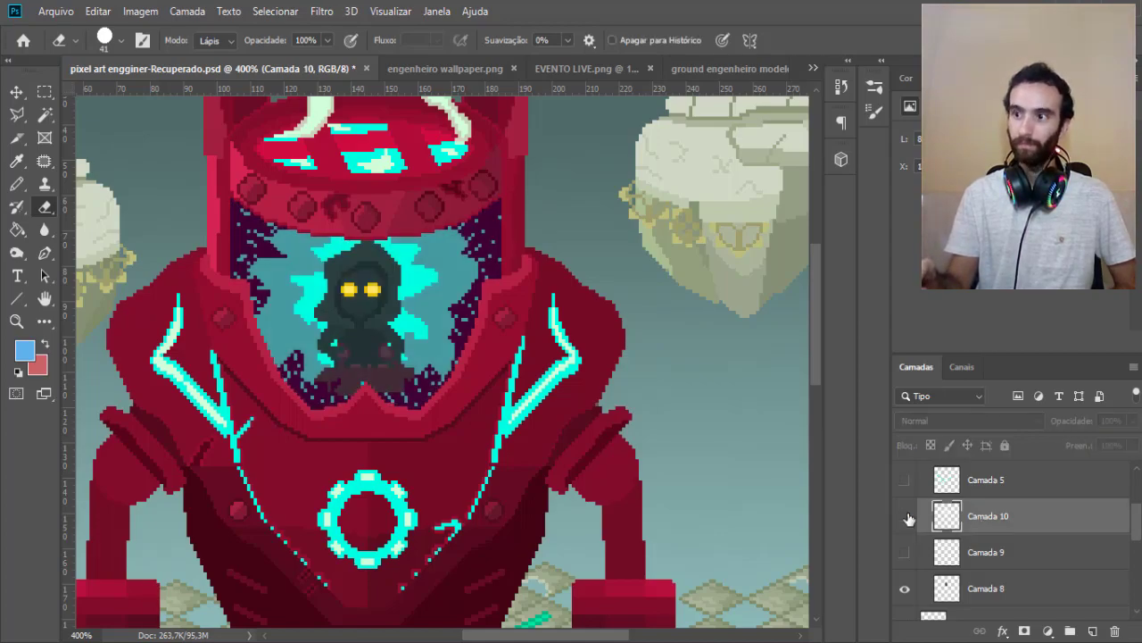
left_click(907, 518)
left_click(907, 519)
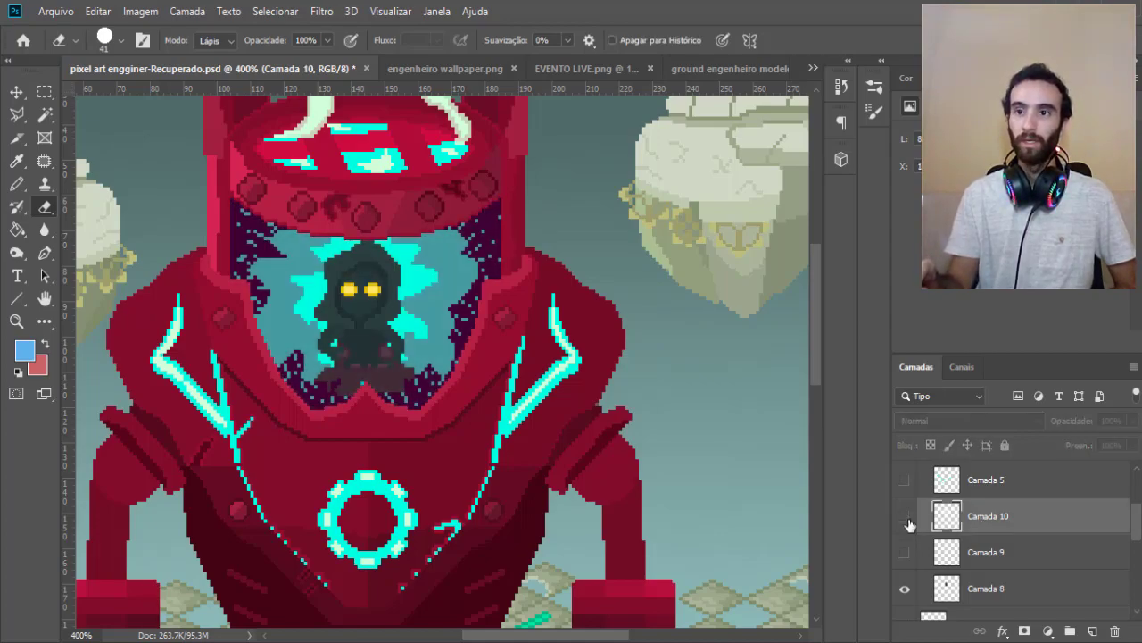
left_click(906, 520)
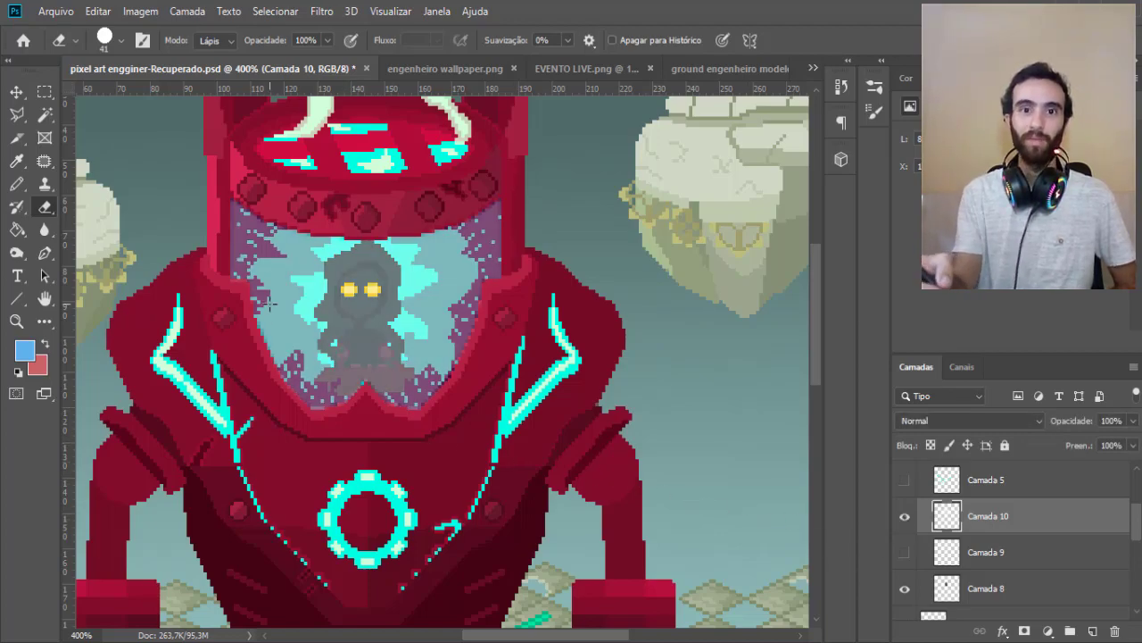
Zoom out from the visor to view the whole robot.
key("z")
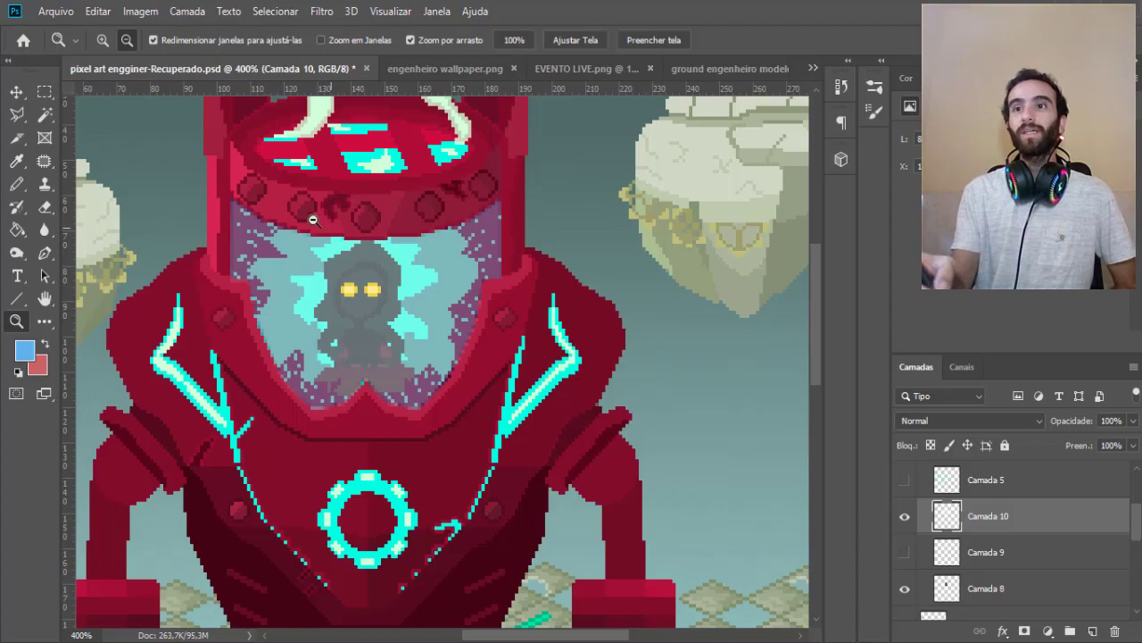
left_click(352, 317, "alt")
left_click(363, 334)
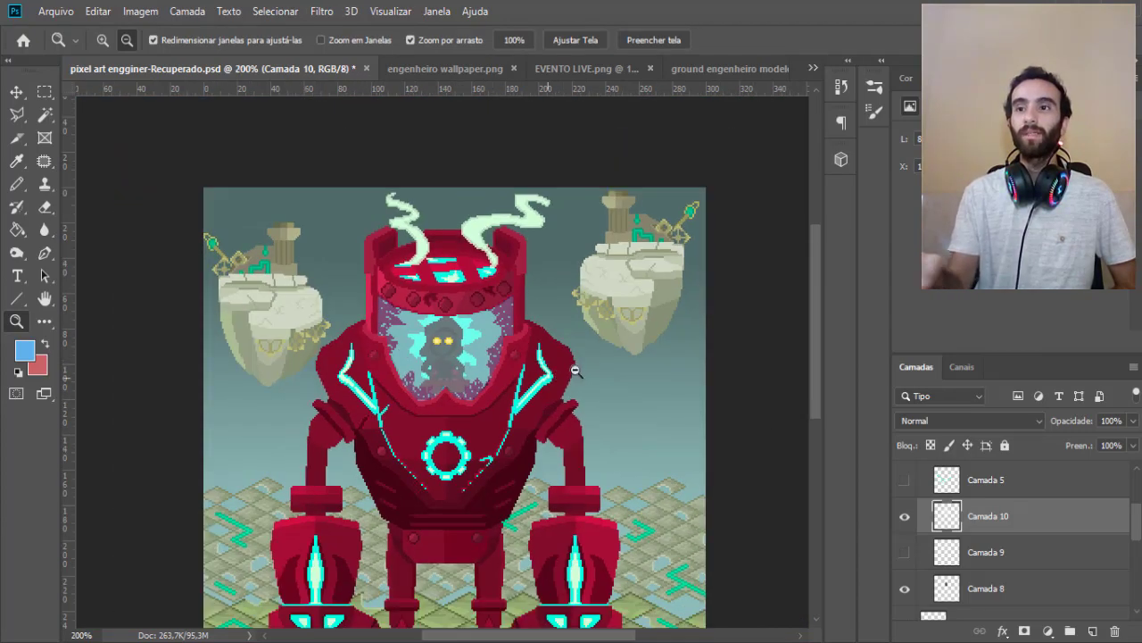
left_click_drag(812, 323, 813, 340)
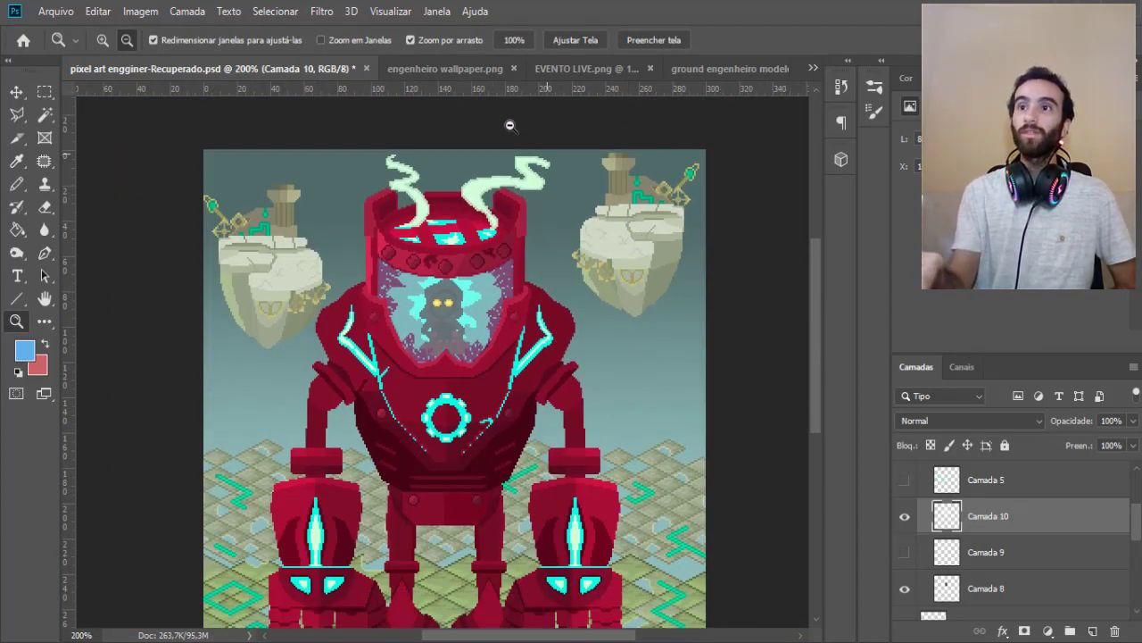
Study the hooded pilot's face inside the helmet on the wallpaper reference image.
left_click(437, 71)
left_click(486, 278)
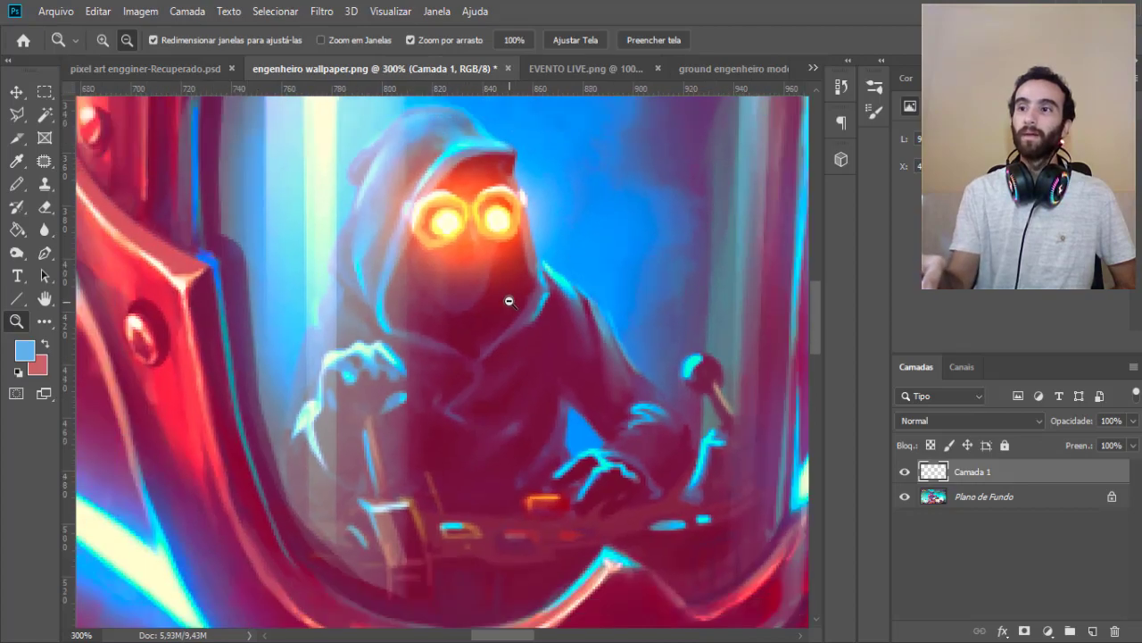
left_click(517, 292)
left_click_drag(813, 343, 813, 287)
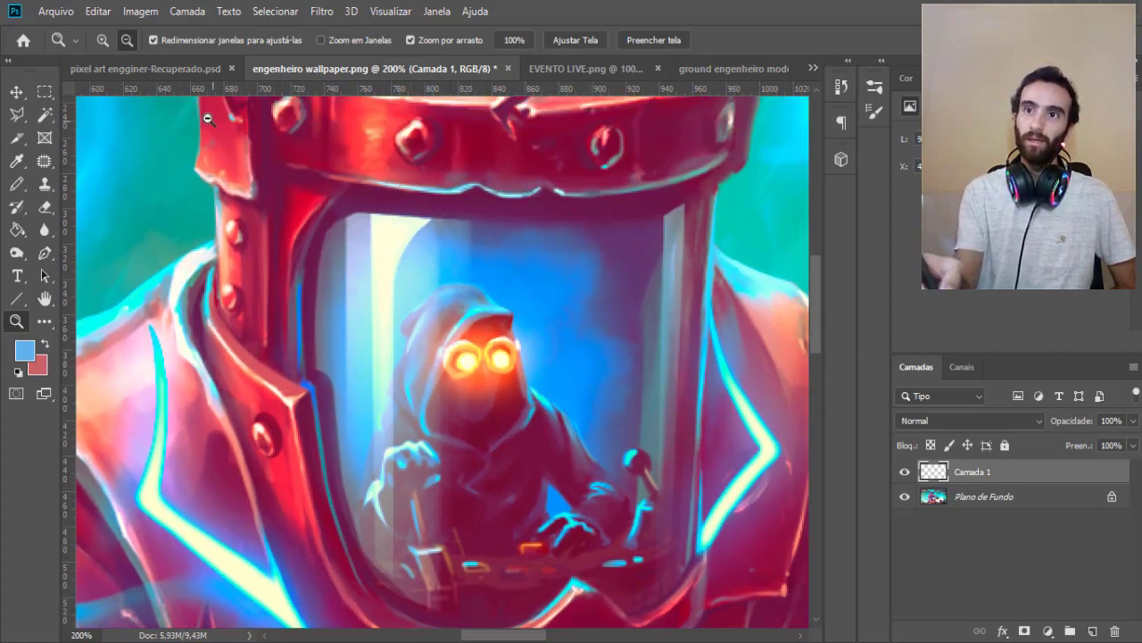
left_click(168, 70)
Zoom into the robot's visor and briefly preview the Camada 5 smoke layer, leaving it hidden.
left_click(102, 39)
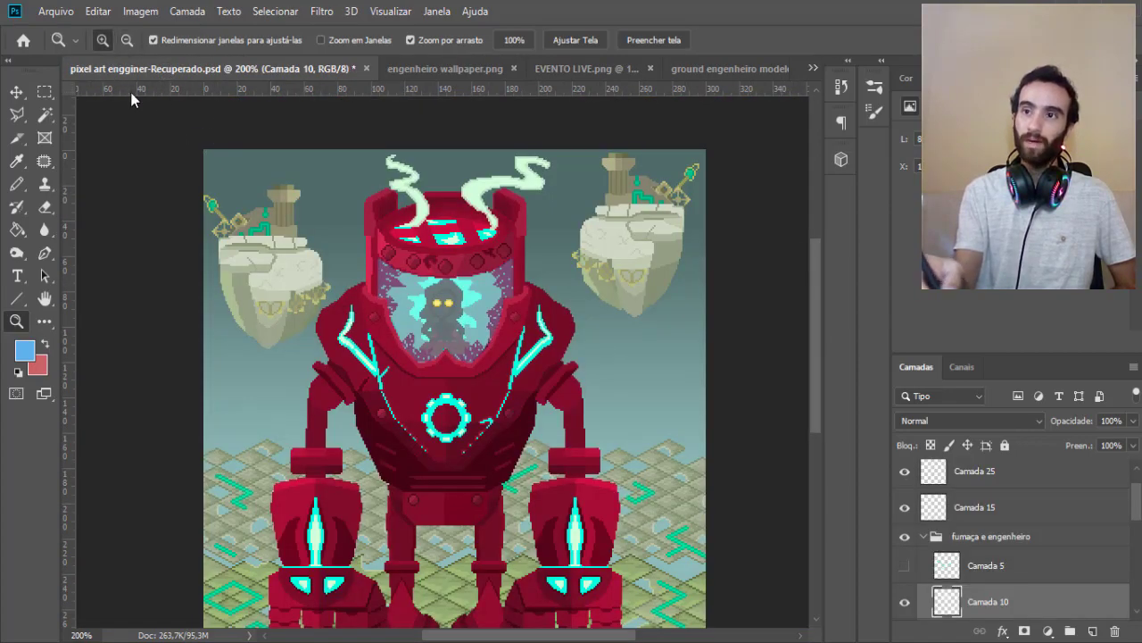
left_click(453, 334)
left_click(470, 331)
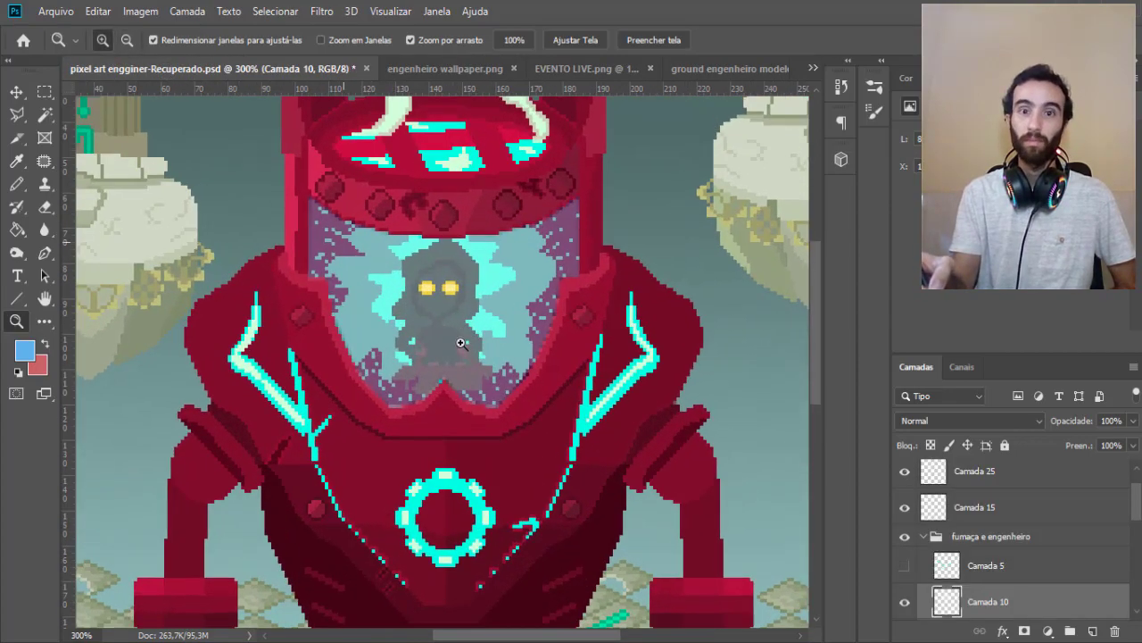
left_click(905, 565)
left_click(906, 565)
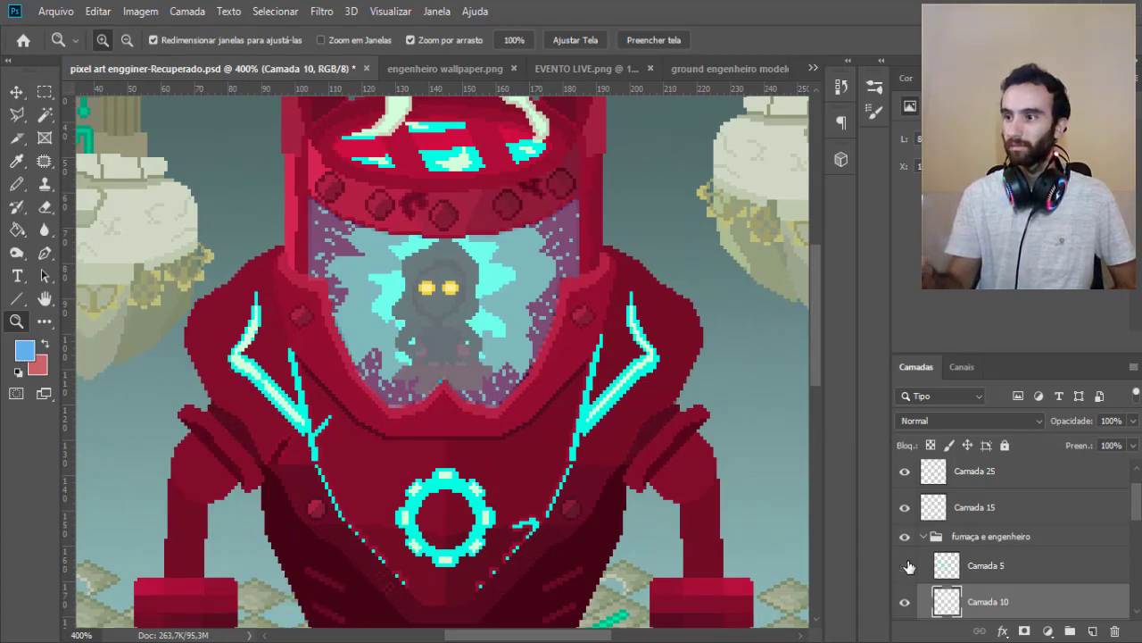
left_click_drag(1137, 506, 1132, 528)
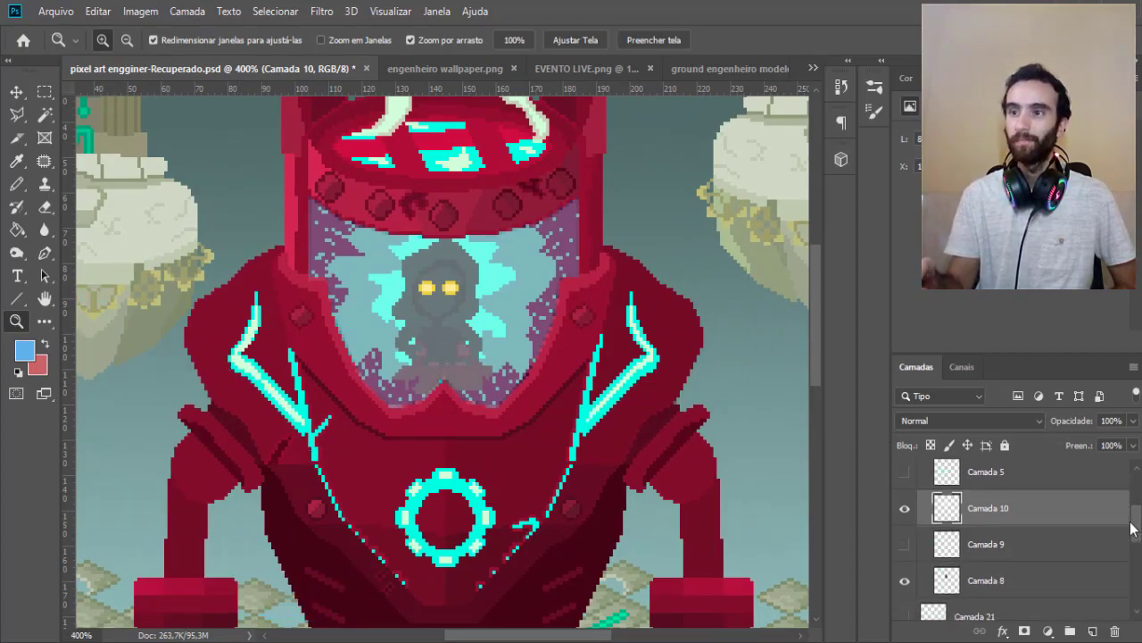
Compare Camada 9 and Camada 10 in the visor, leave both visible, and zoom back out.
left_click(905, 545)
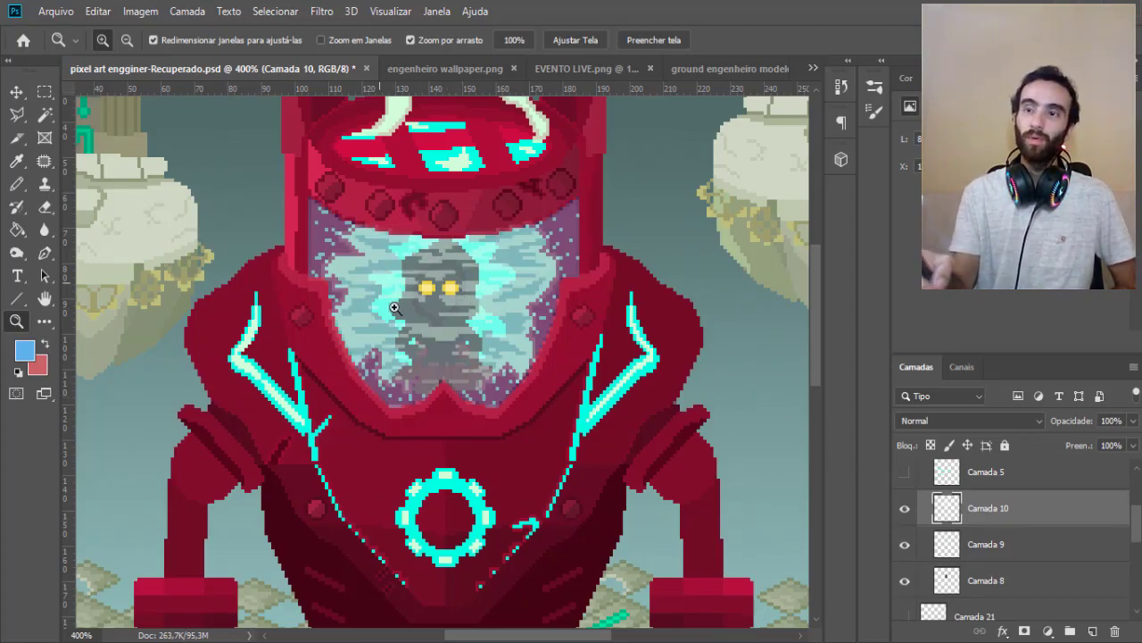
left_click(905, 546)
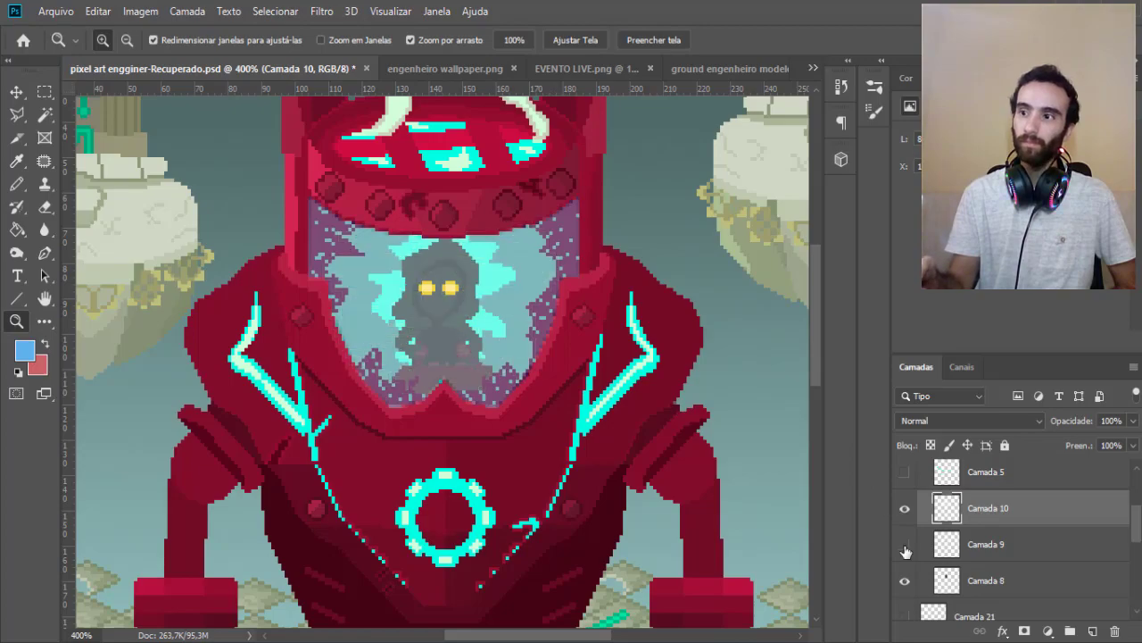
left_click_drag(905, 547, 907, 512)
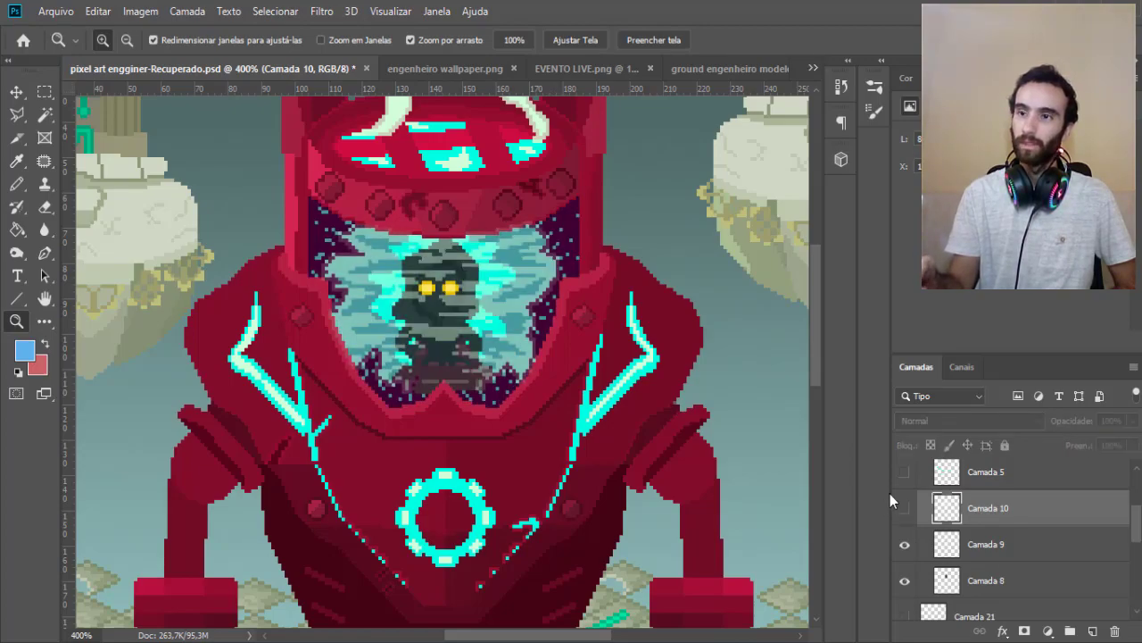
left_click(905, 546)
left_click(905, 510)
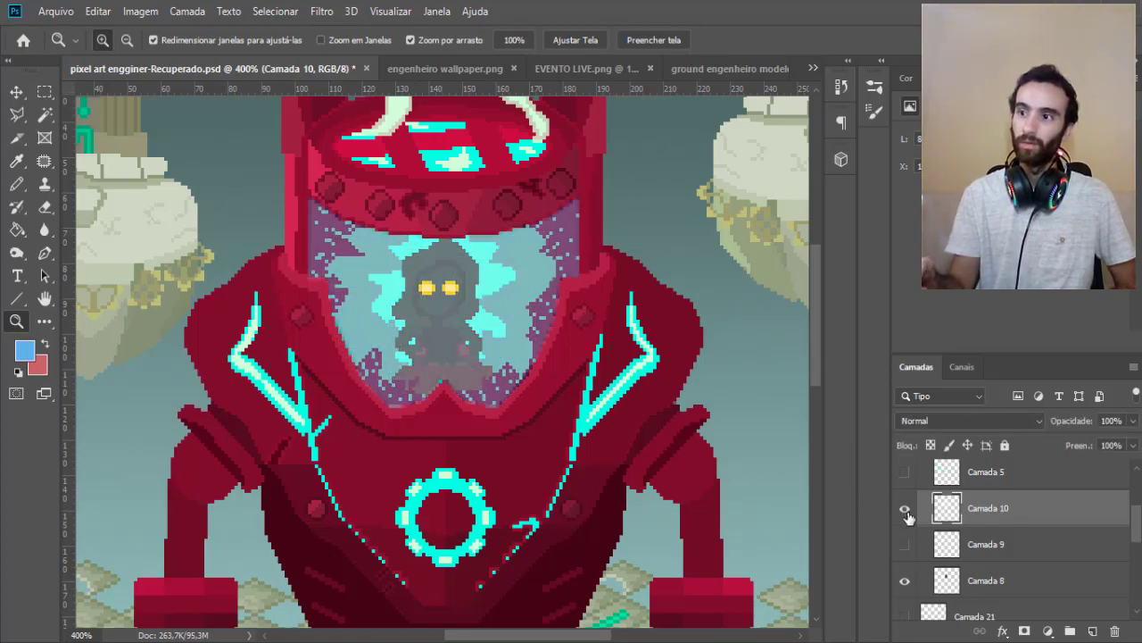
left_click(906, 514)
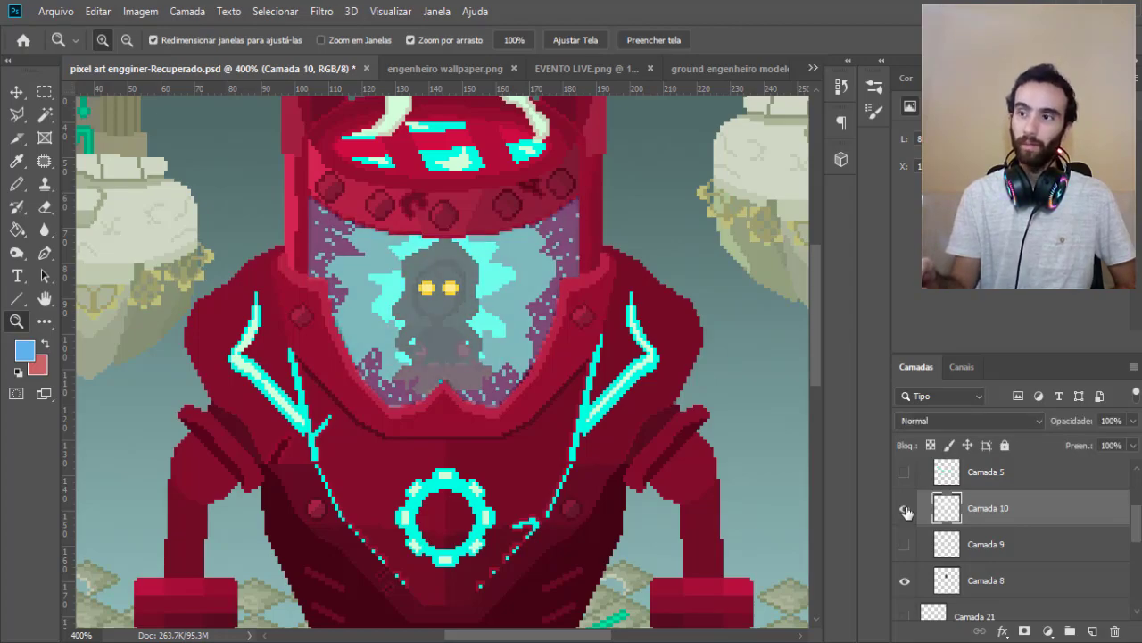
left_click(906, 512)
left_click(905, 543)
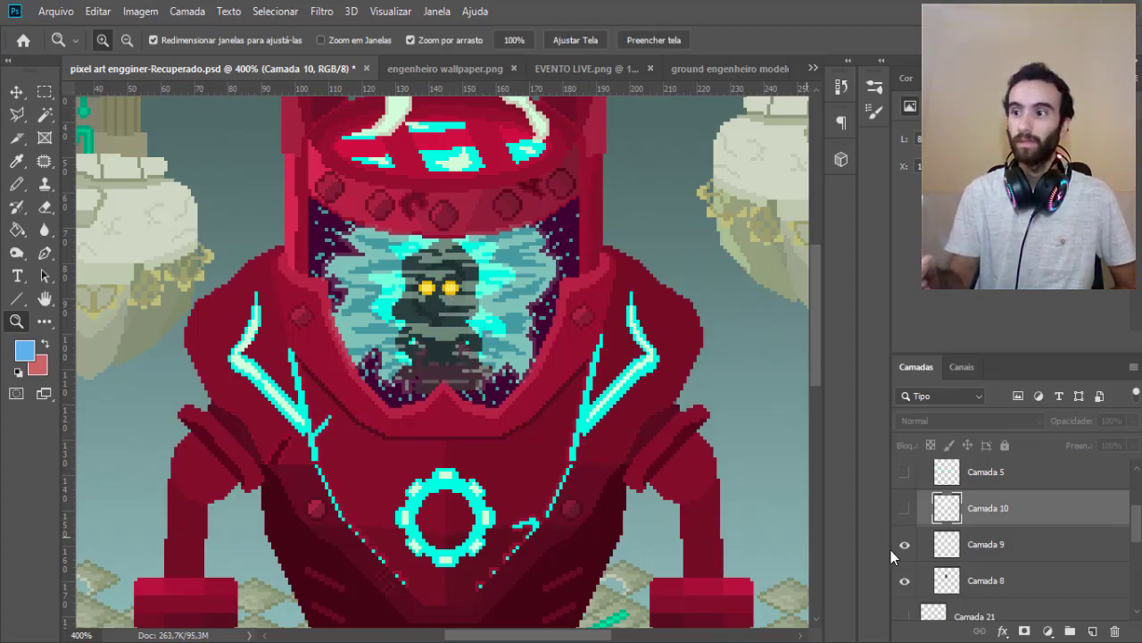
left_click(905, 508)
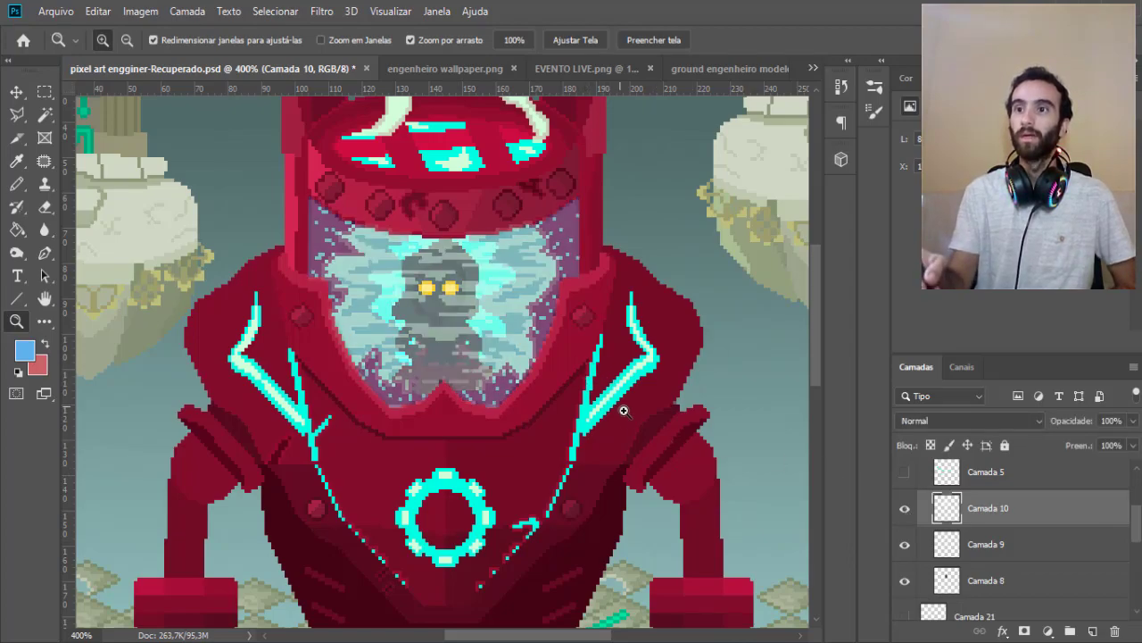
left_click(127, 39)
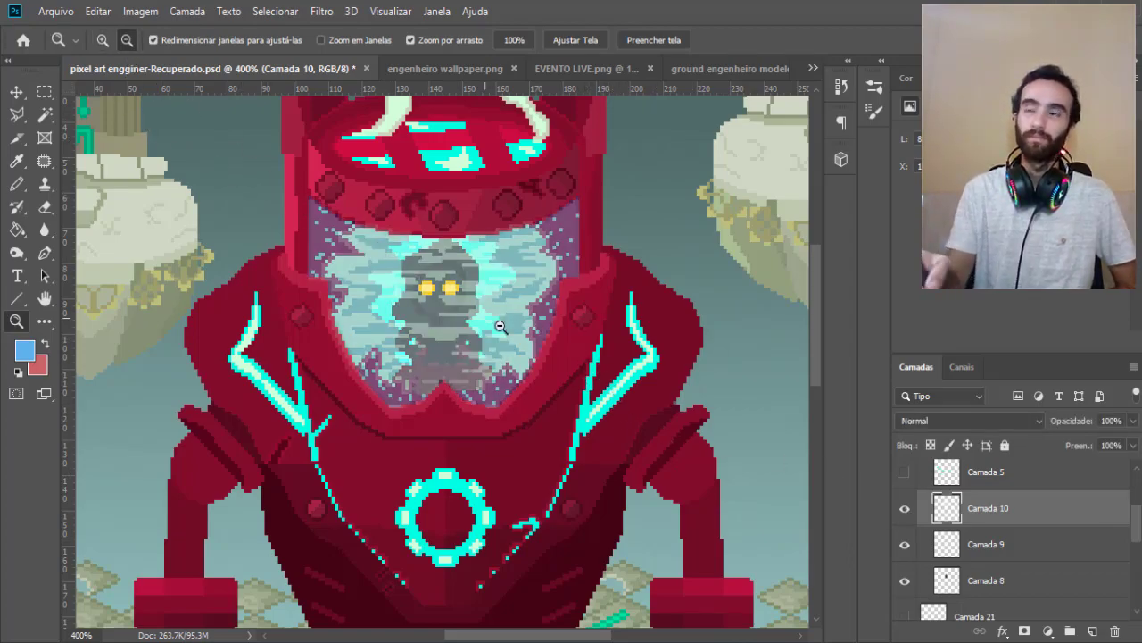
left_click(501, 327)
left_click(554, 349)
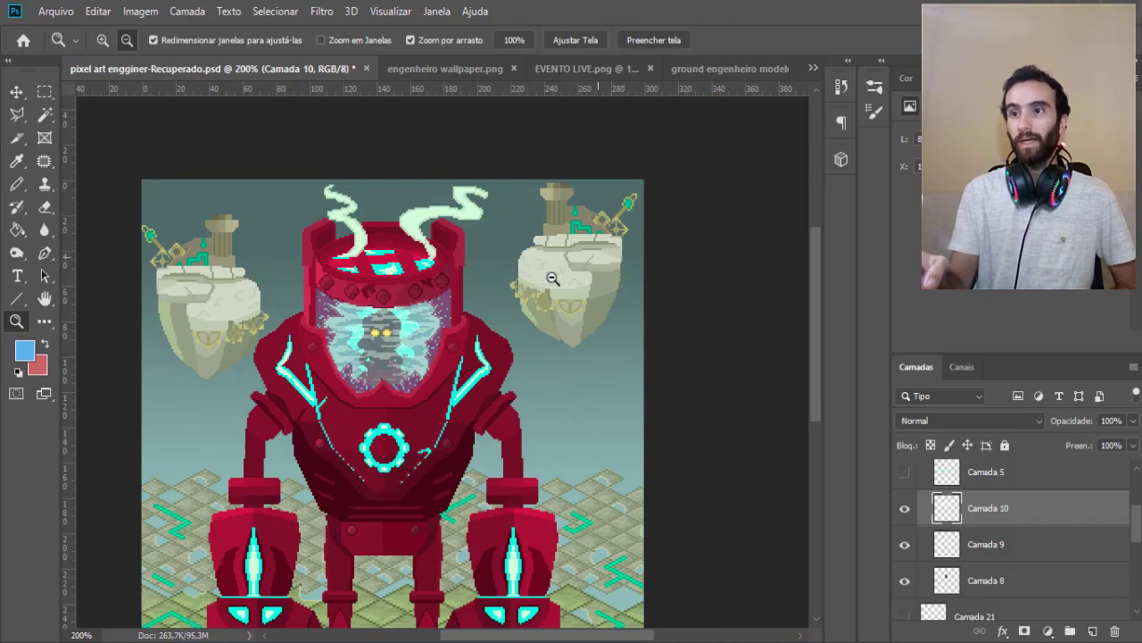
Bring up the engenheiro wallpaper reference and magnify its floating island to 300%.
left_click(454, 72)
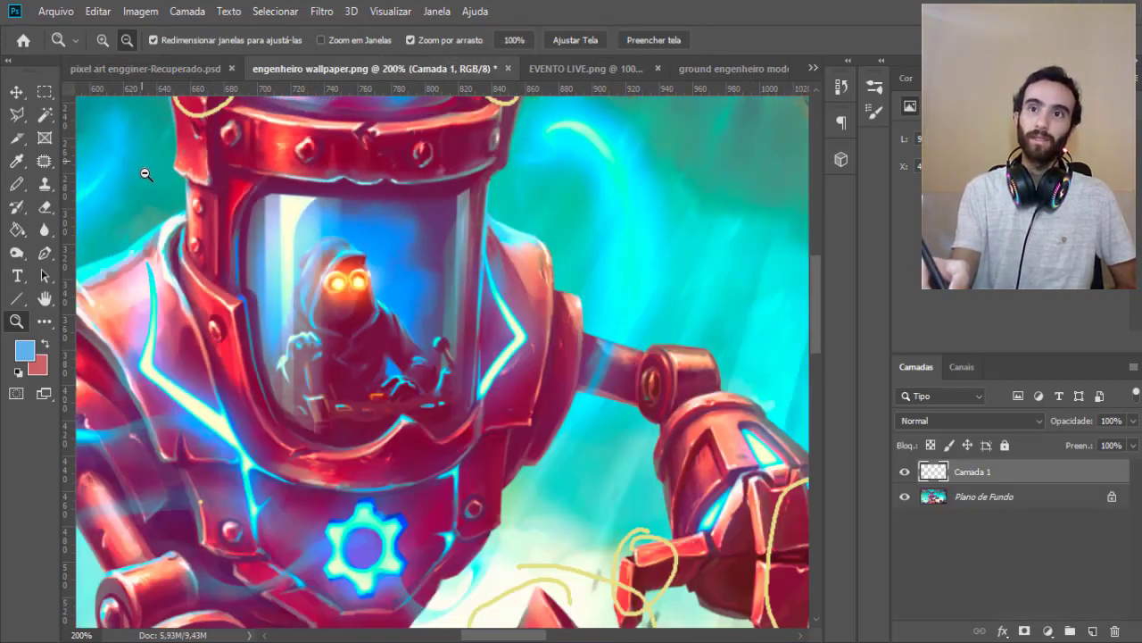
left_click(146, 174)
left_click(146, 174)
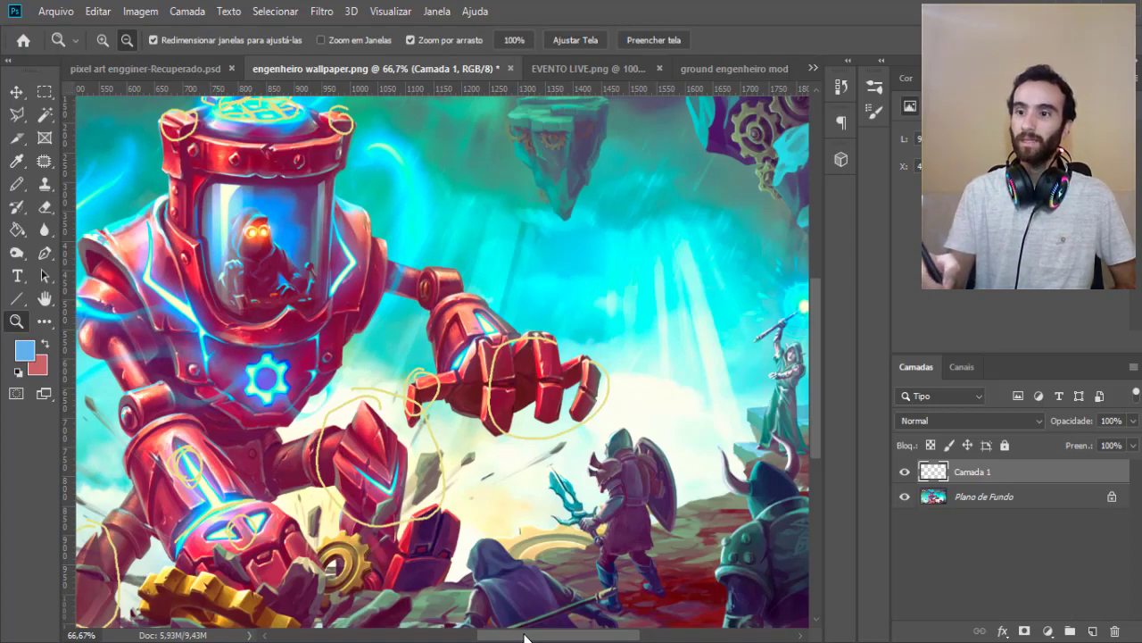
left_click_drag(526, 637, 543, 637)
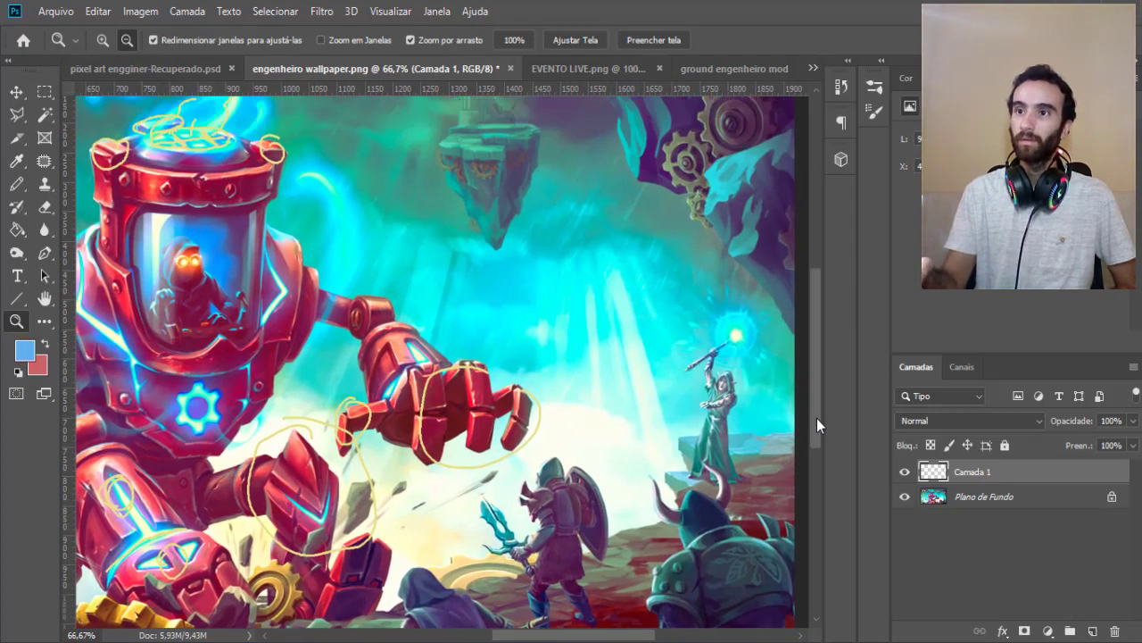
left_click_drag(816, 435, 817, 393)
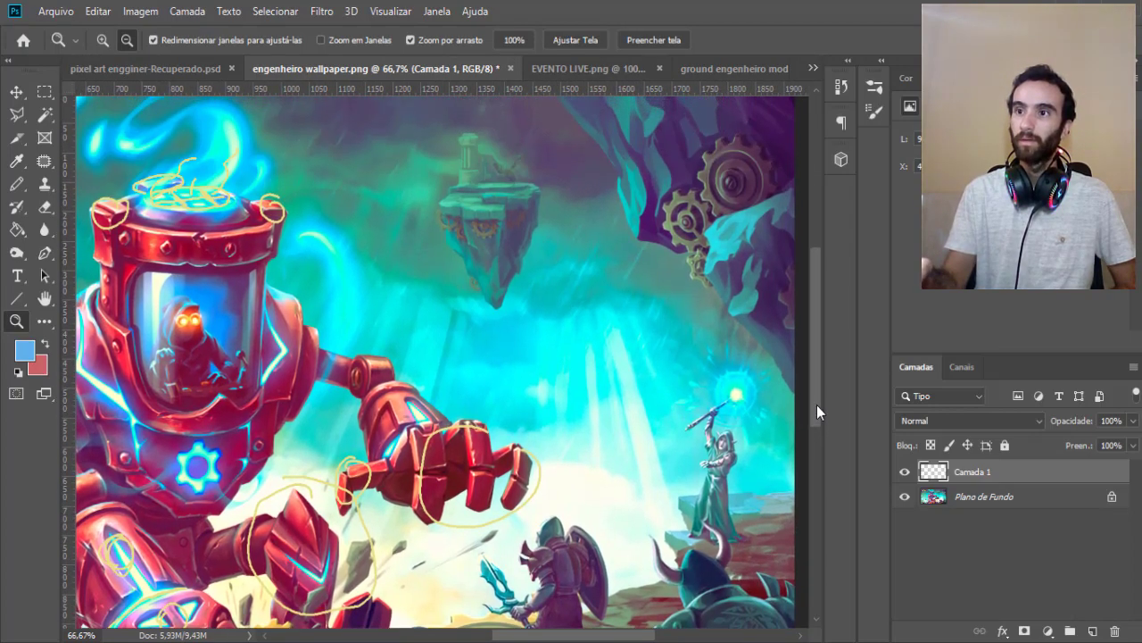
left_click(102, 39)
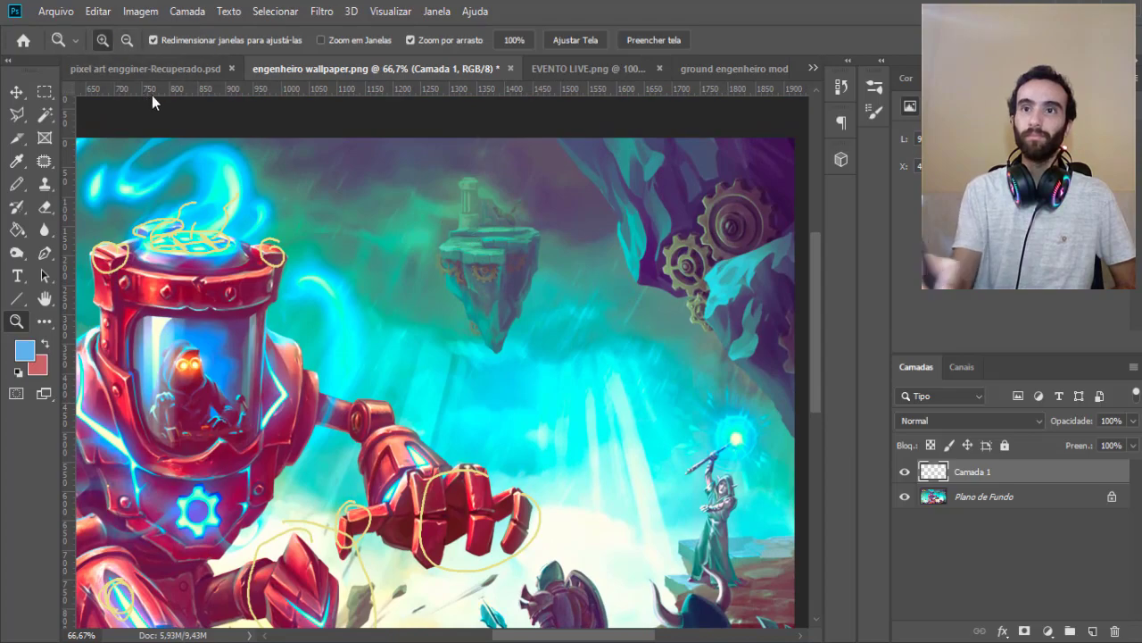
left_click(493, 282)
left_click(505, 265)
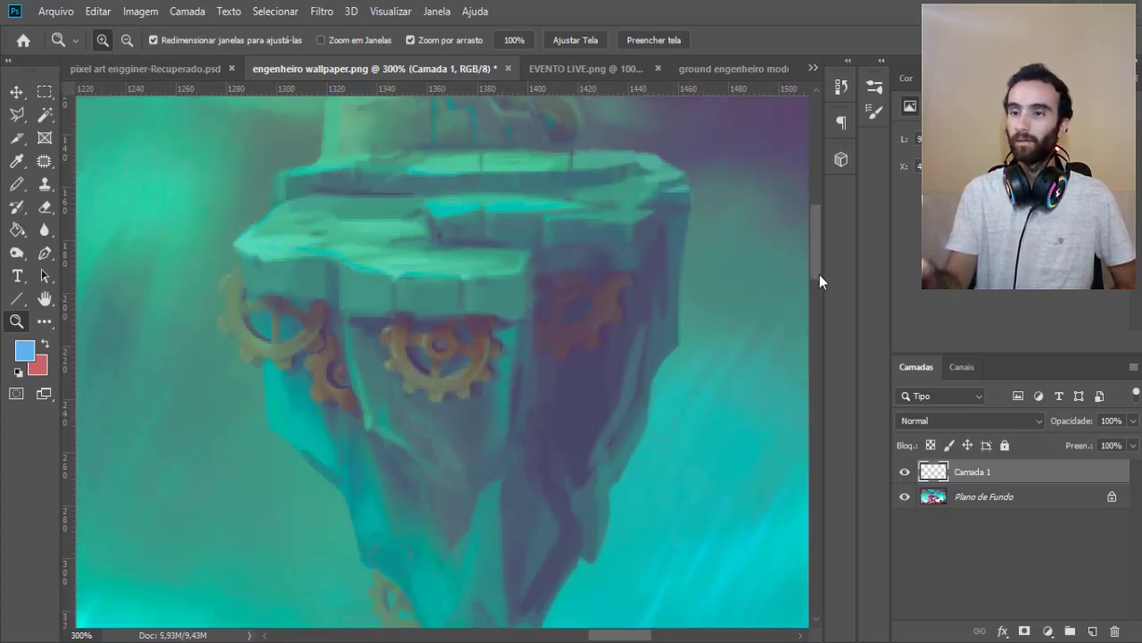
left_click_drag(820, 268, 819, 273)
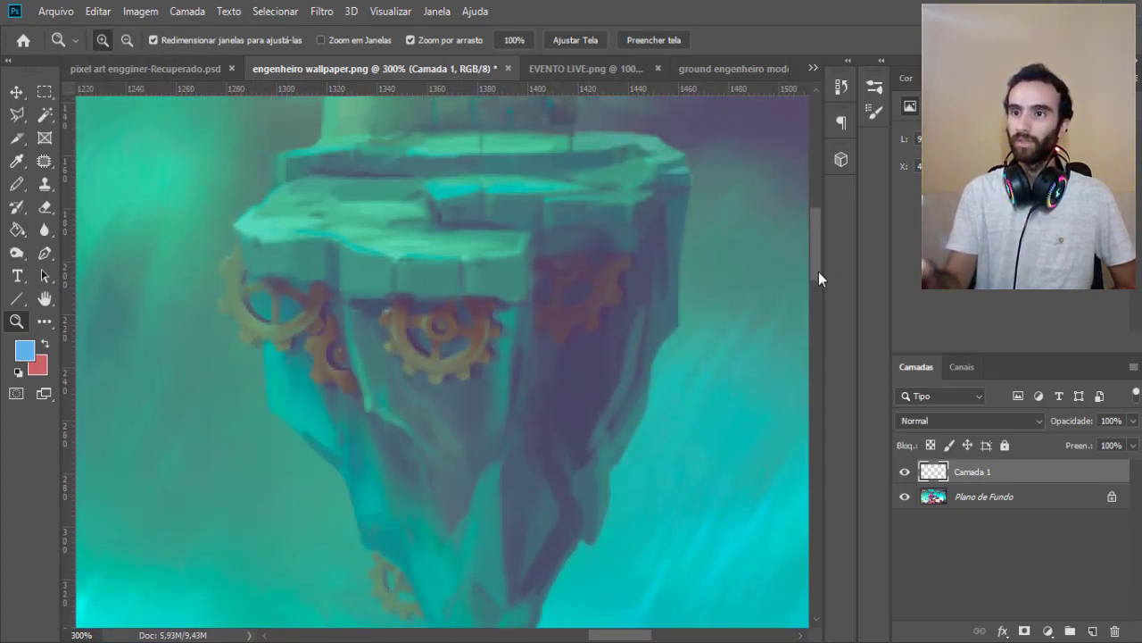
Trace blue Pencil curves around the three gears and along the platform's top rim.
key("b")
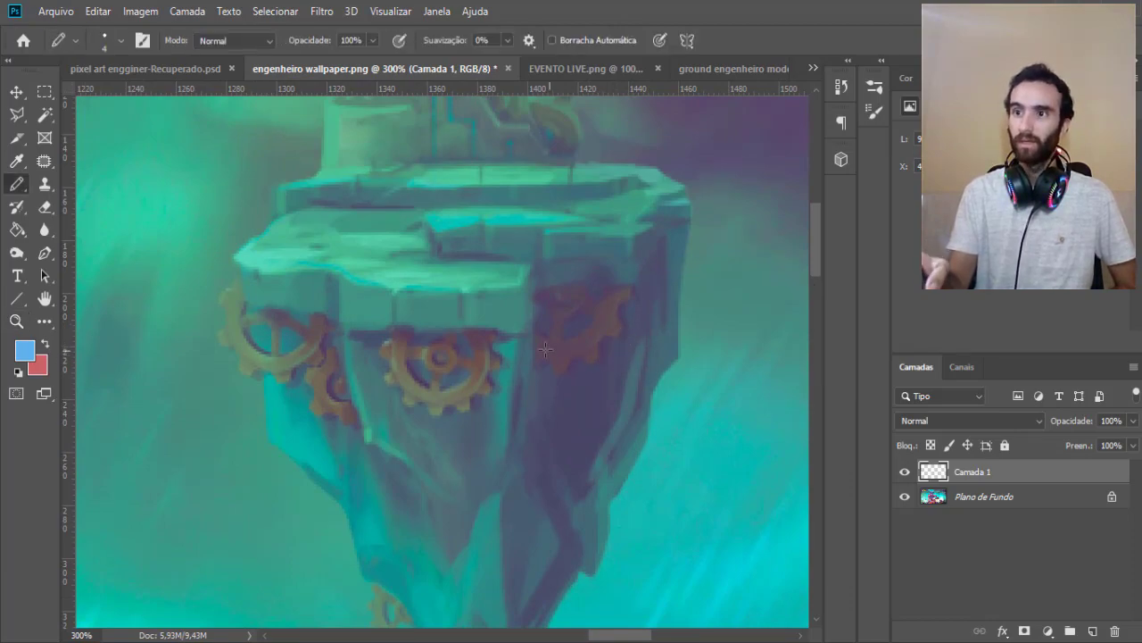
left_click_drag(529, 357, 632, 323)
left_click_drag(394, 403, 490, 392)
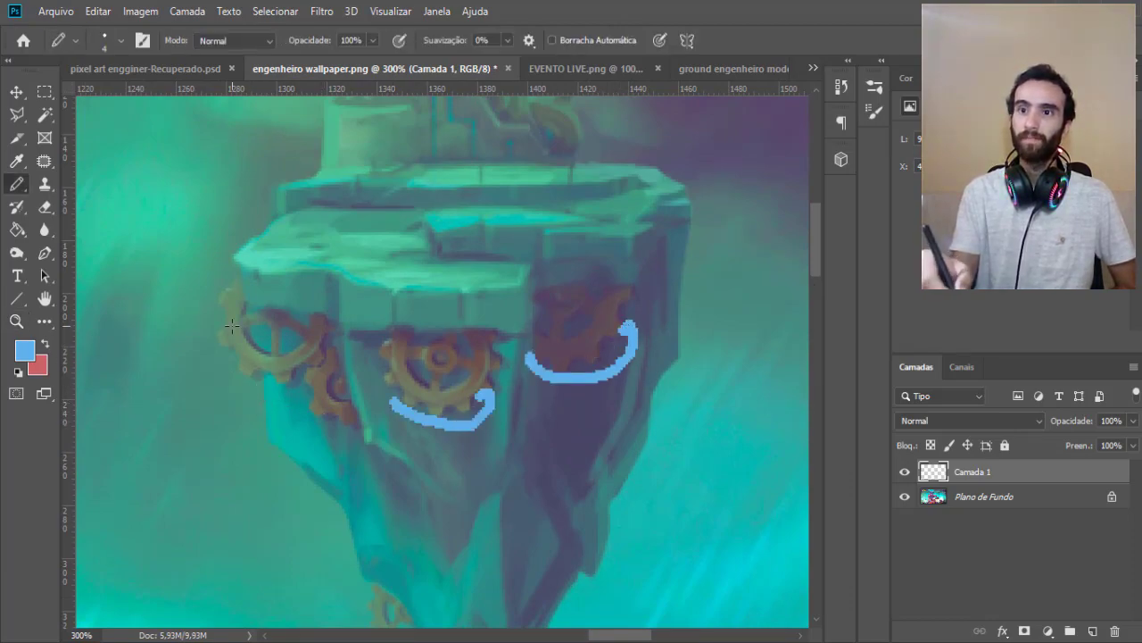
left_click_drag(232, 326, 326, 420)
scroll(814, 261, "up", 5)
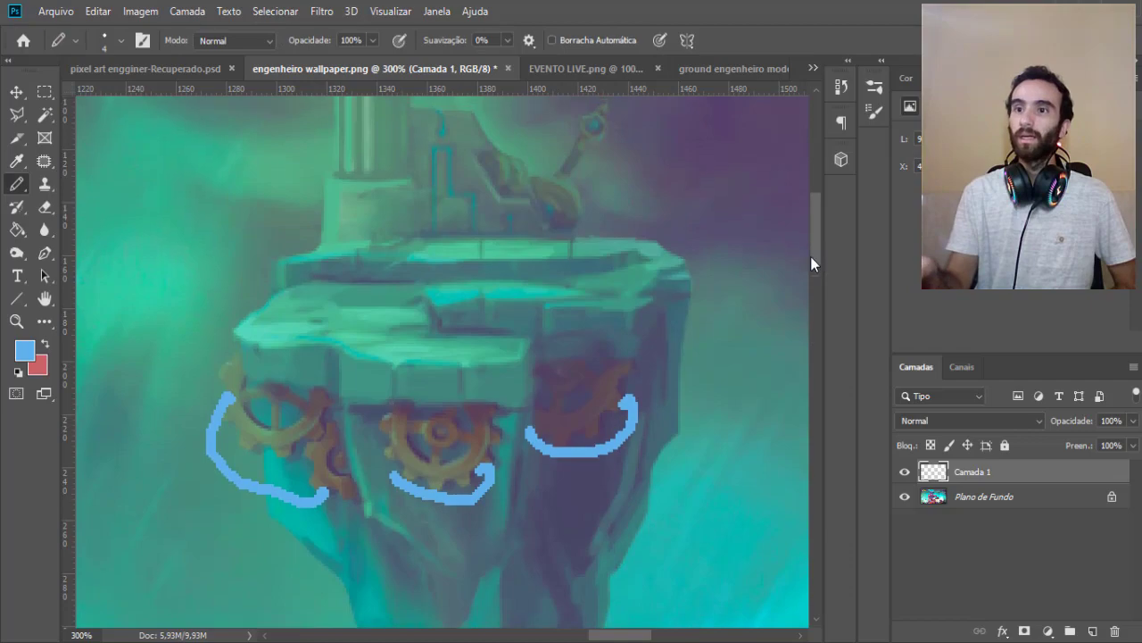
mouse_move(256, 295)
left_mouse_down()
mouse_move(236, 371)
mouse_move(361, 418)
mouse_move(540, 412)
mouse_move(430, 334)
mouse_move(584, 367)
mouse_move(649, 308)
left_mouse_up()
mouse_move(656, 265)
left_mouse_down()
mouse_move(500, 287)
mouse_move(281, 284)
left_mouse_up()
scroll(821, 259, "up", 3)
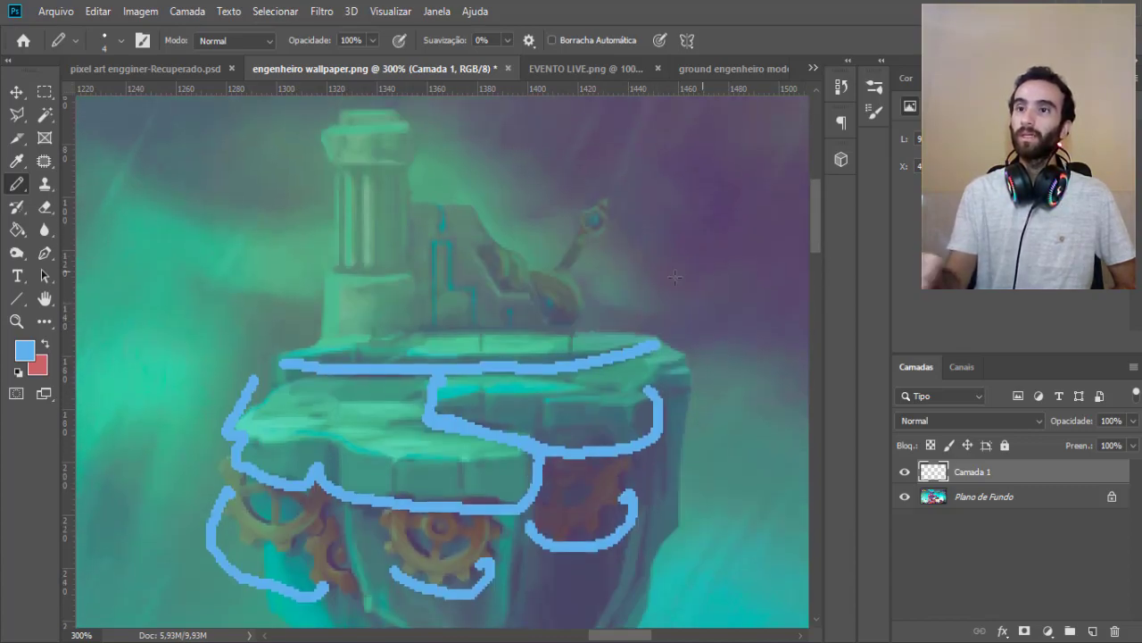
left_click(178, 74)
Zoom into the pixel floating island and select the Camada 25 layer.
key("z")
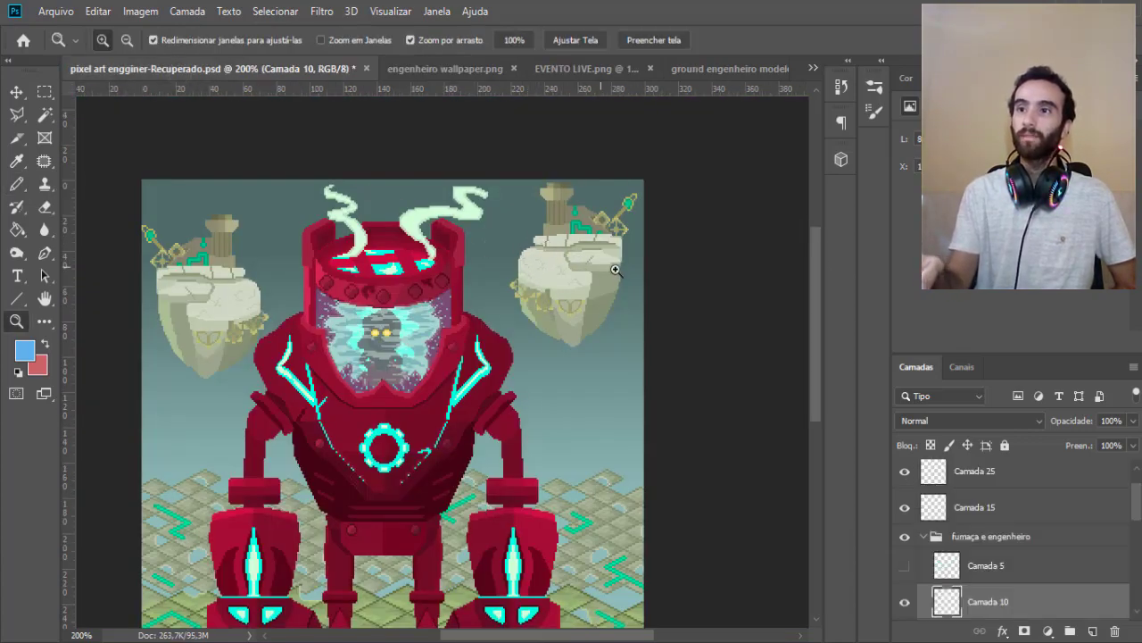
left_click_drag(539, 270, 536, 276)
left_click(536, 276)
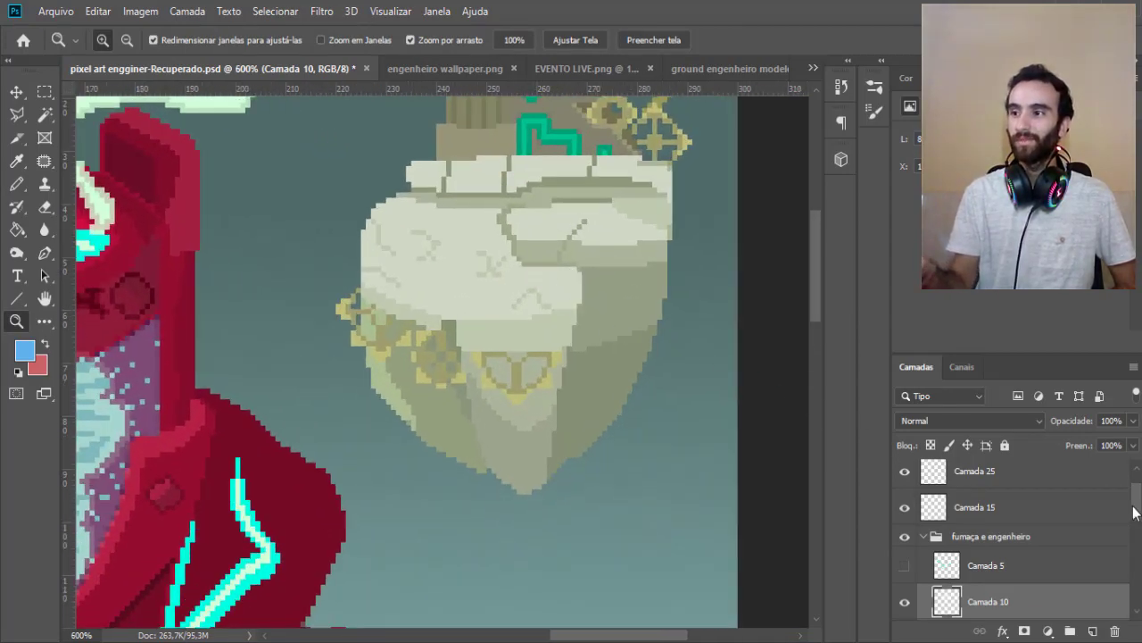
left_click_drag(1134, 509, 1135, 494)
left_click(982, 513)
left_click(986, 546)
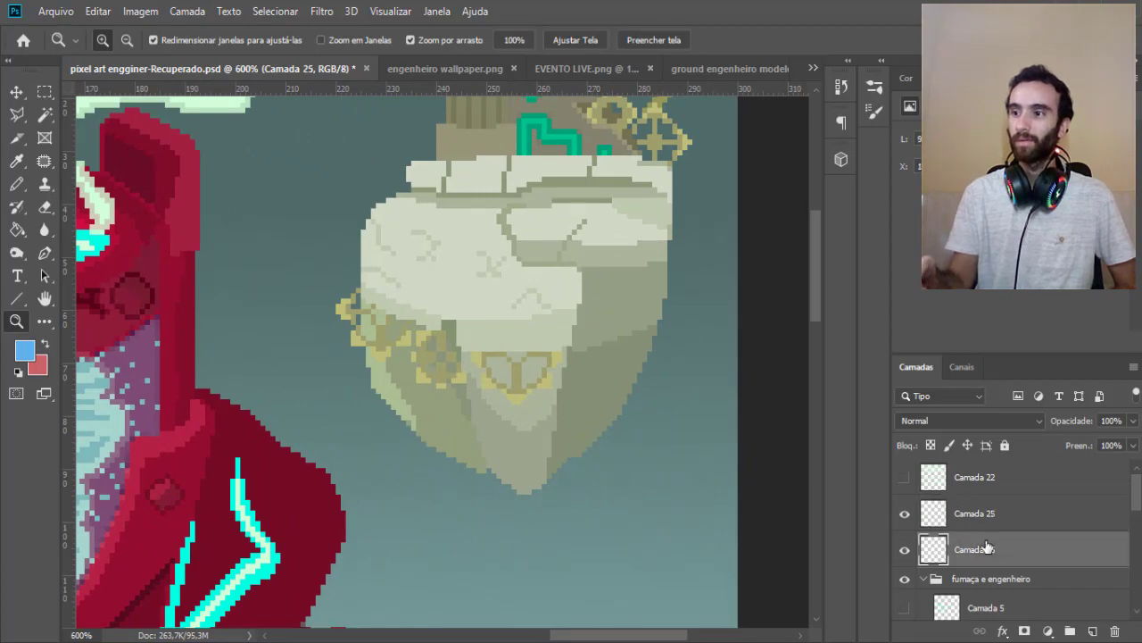
left_click(973, 518)
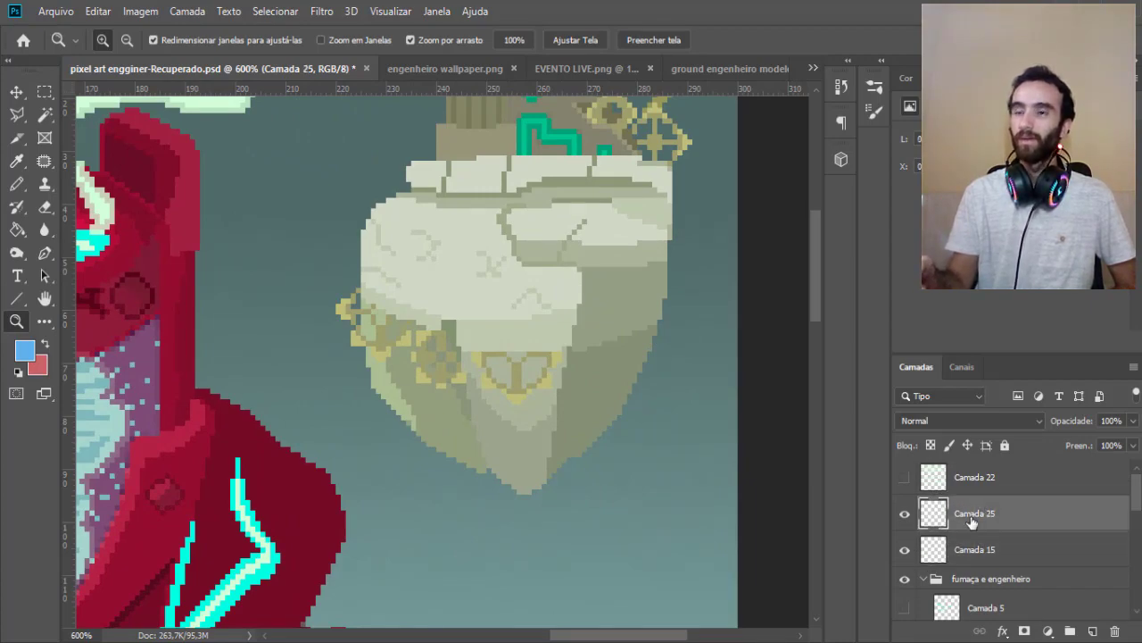
Sketch and erase trial blue Pencil strokes across the pixel rock's top and lower-left.
key("b")
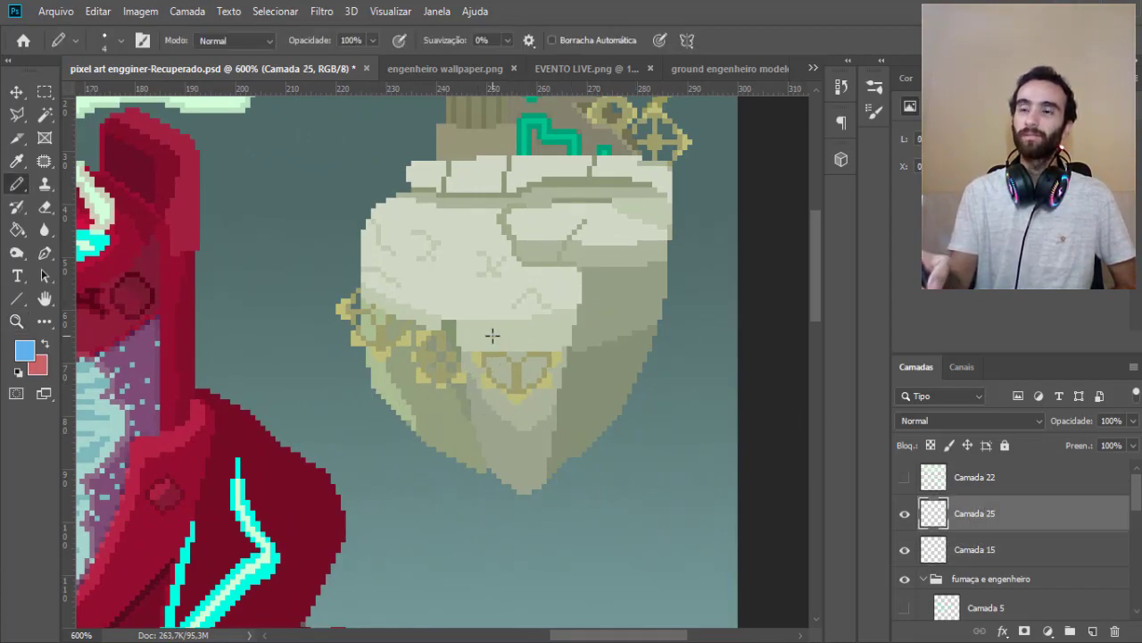
mouse_move(323, 335)
left_mouse_down()
mouse_move(367, 368)
mouse_move(509, 425)
left_mouse_up()
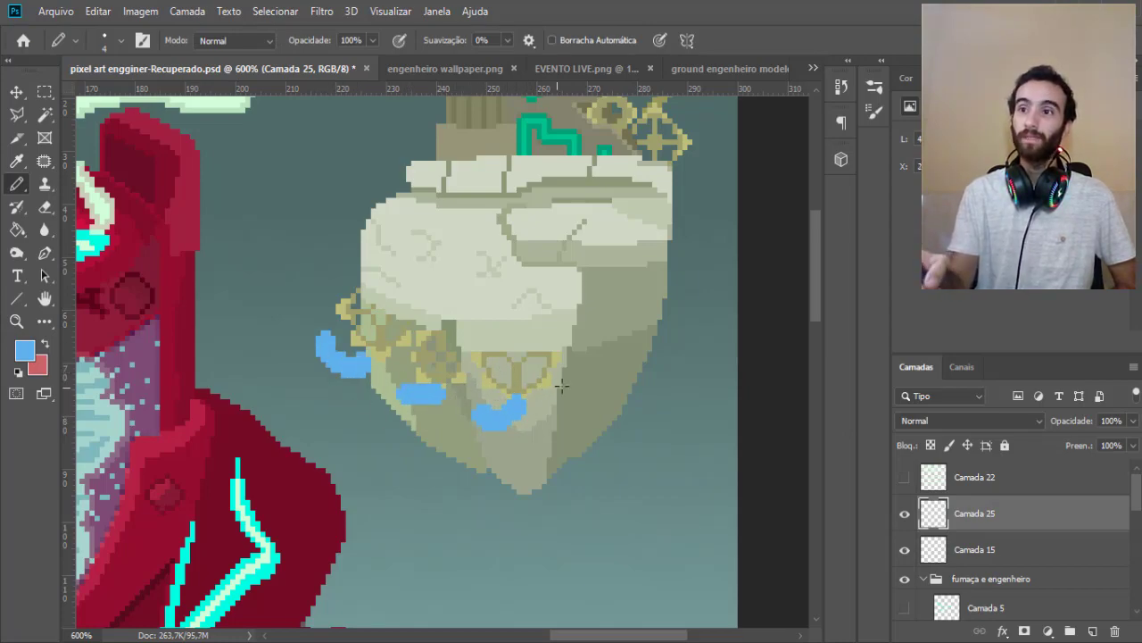
left_click_drag(550, 332, 339, 287)
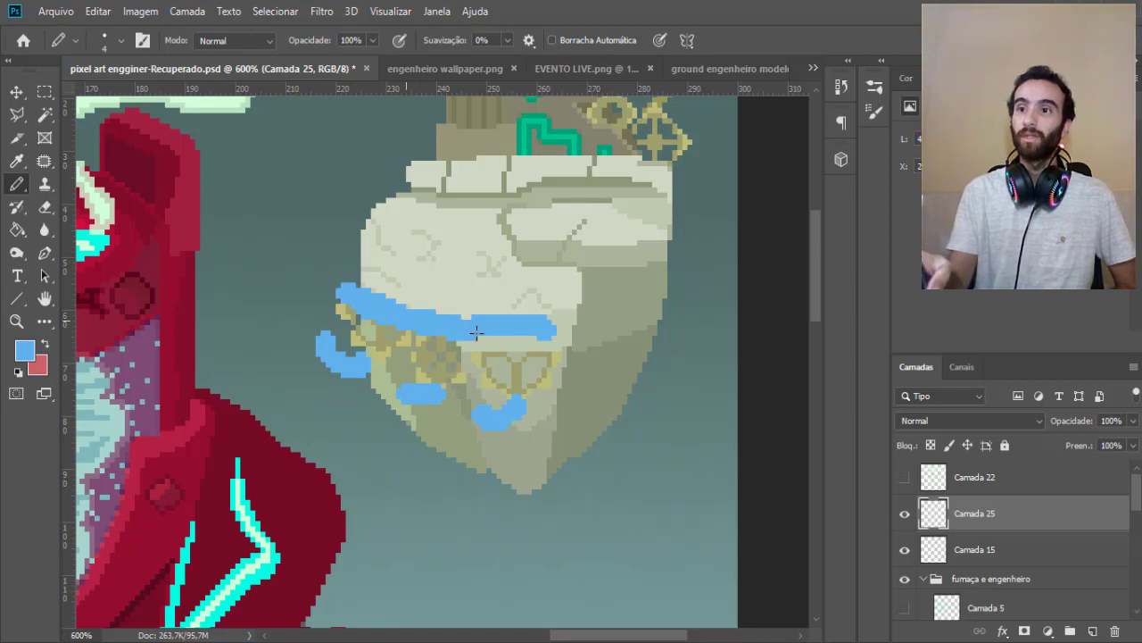
key("e")
left_click_drag(554, 329, 339, 357)
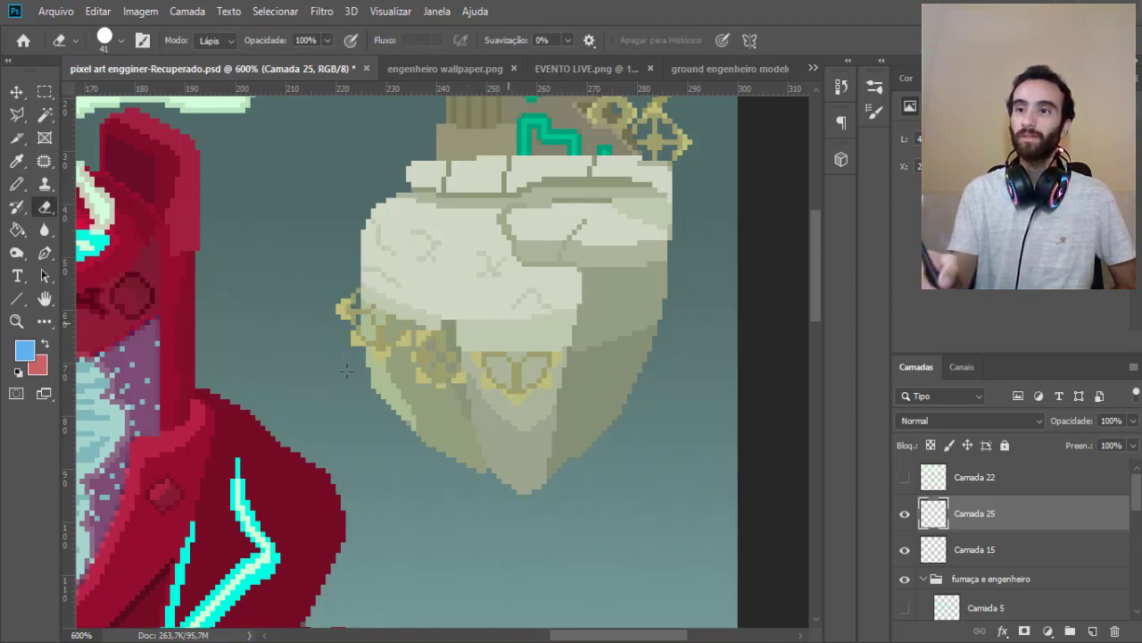
key("b")
left_click(516, 240)
left_click_drag(522, 241, 597, 253)
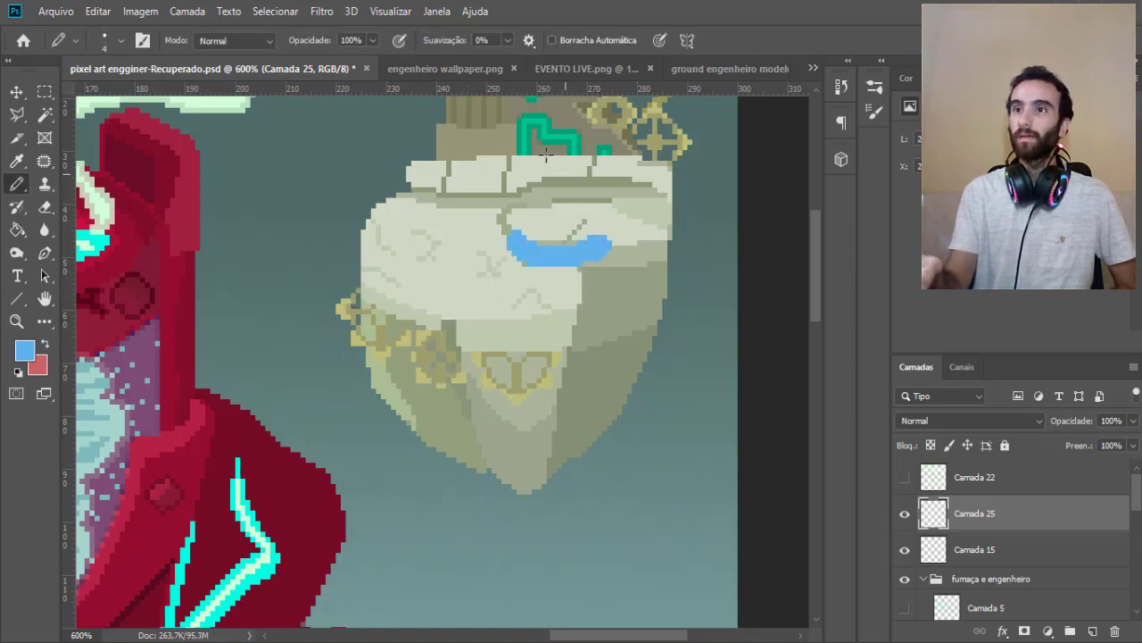
left_click(462, 71)
left_click(198, 68)
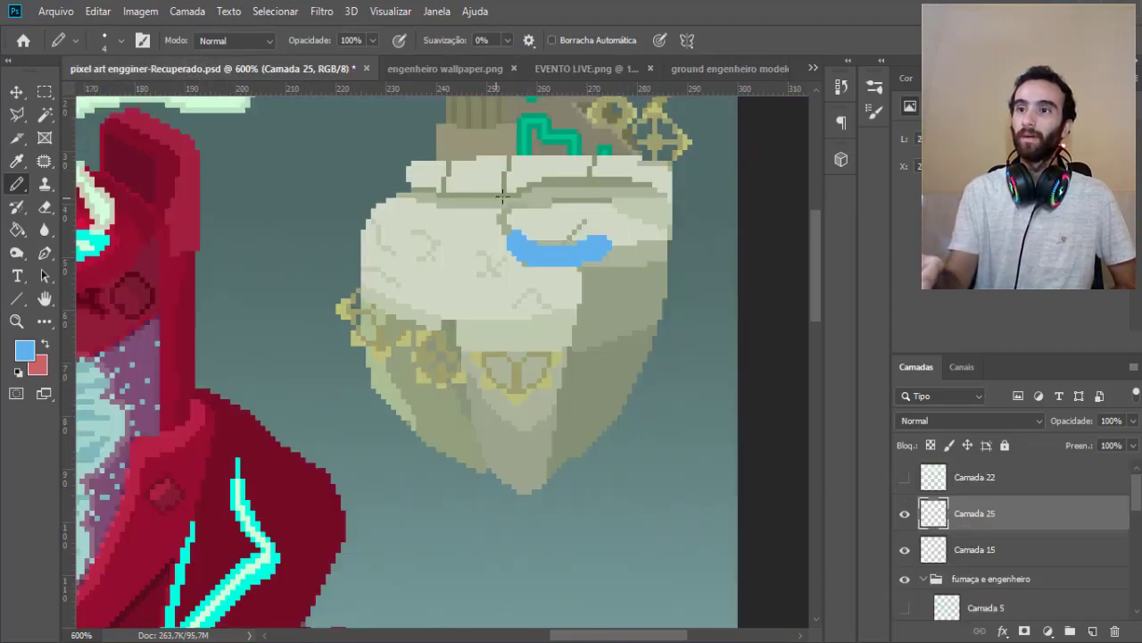
mouse_move(406, 166)
left_mouse_down()
mouse_move(477, 217)
mouse_move(616, 214)
mouse_move(411, 192)
left_mouse_up()
Erase the old blue strokes over the wallpaper's rock and a trial pillar outline.
key("e")
left_click(433, 68)
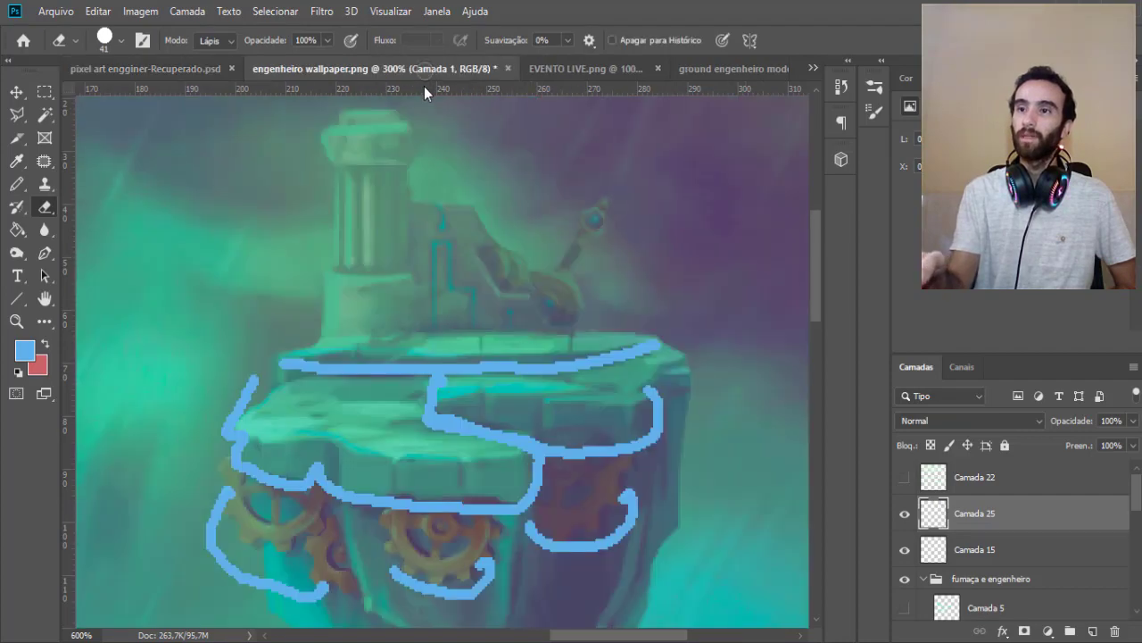
mouse_move(556, 340)
left_mouse_down()
mouse_move(292, 563)
mouse_move(299, 459)
left_mouse_up()
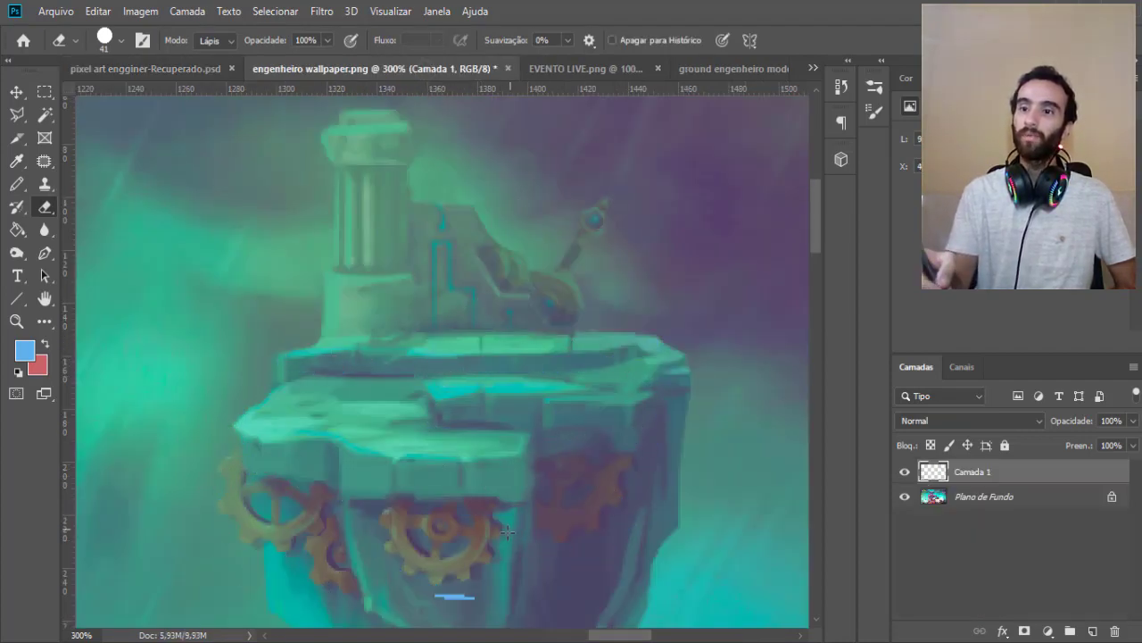
left_click_drag(436, 595, 475, 596)
key("b")
mouse_move(306, 304)
left_mouse_down()
mouse_move(421, 121)
mouse_move(400, 159)
left_mouse_up()
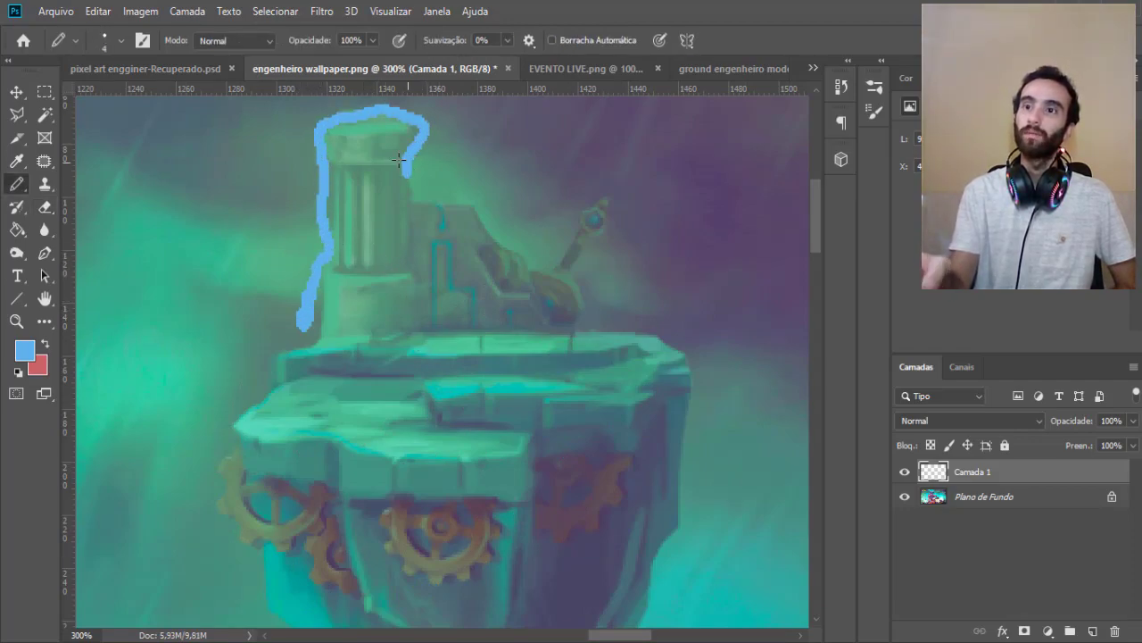
key("e")
mouse_move(306, 321)
left_mouse_down()
mouse_move(326, 134)
mouse_move(360, 125)
mouse_move(318, 125)
left_mouse_up()
key("b")
Outline the machine beside the pillar with dot and U details, and sketch the staff's shaft.
mouse_move(413, 209)
left_mouse_down()
mouse_move(482, 232)
mouse_move(542, 285)
mouse_move(575, 339)
mouse_move(423, 322)
mouse_move(419, 215)
left_mouse_up()
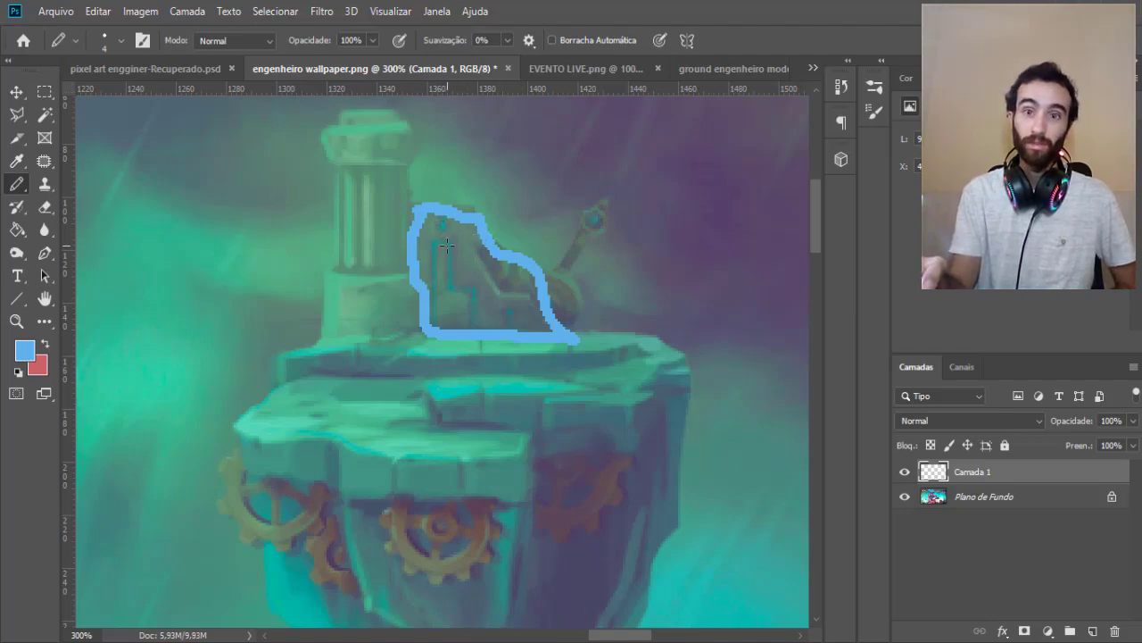
left_click(446, 227)
mouse_move(450, 253)
left_mouse_down()
mouse_move(446, 290)
mouse_move(430, 252)
mouse_move(479, 314)
left_mouse_up()
left_click(512, 315)
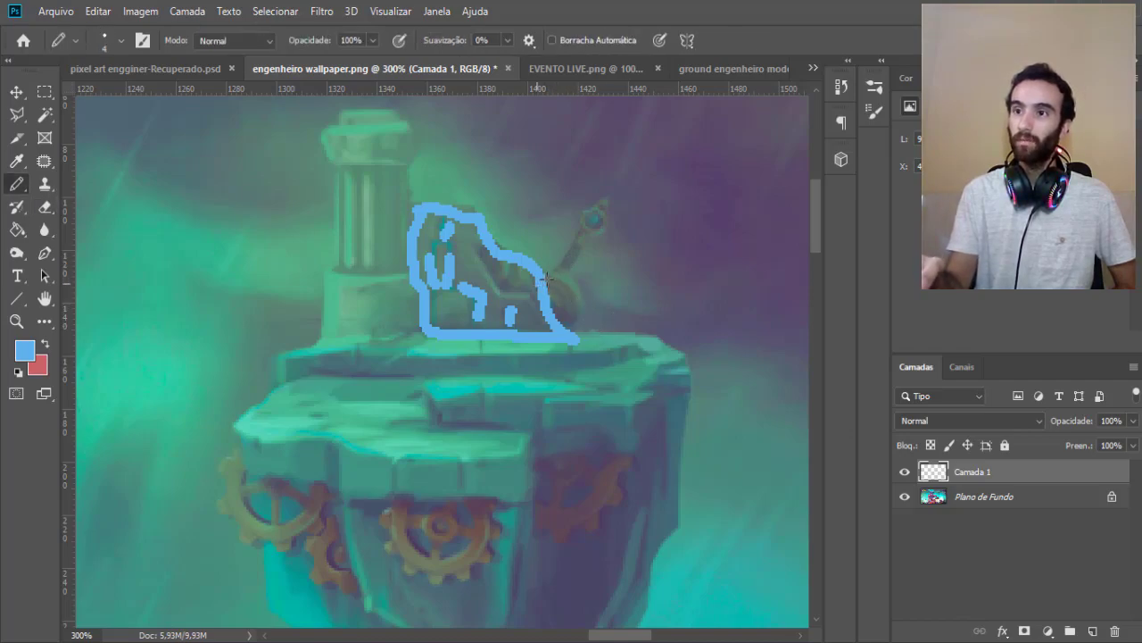
mouse_move(546, 278)
left_mouse_down()
mouse_move(581, 308)
mouse_move(567, 318)
left_mouse_up()
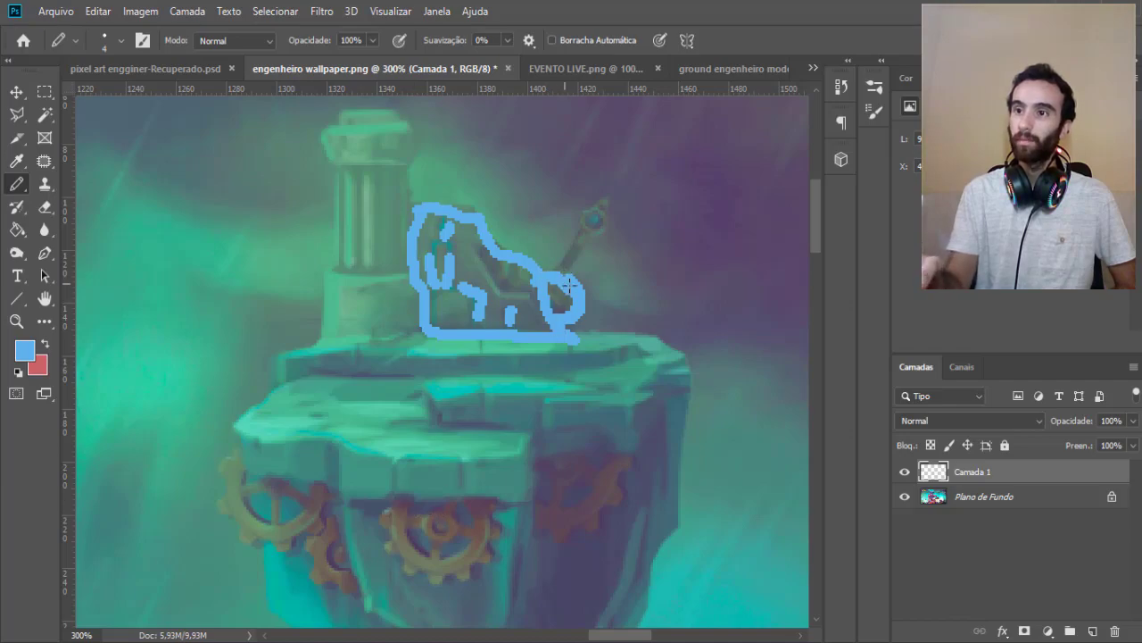
left_click_drag(565, 266, 592, 191)
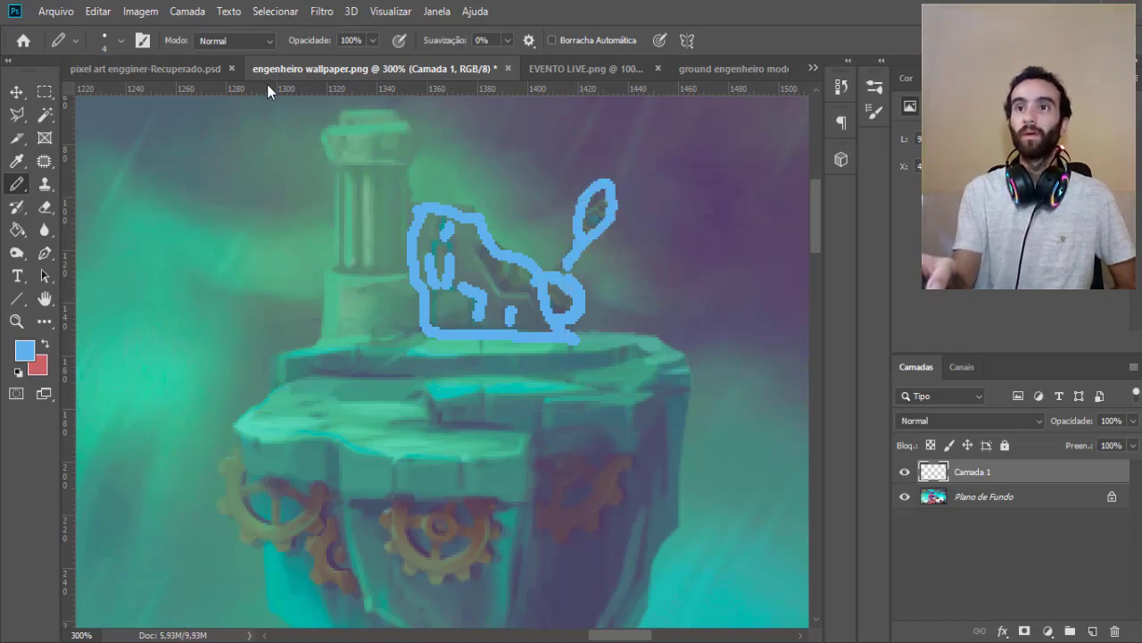
left_click(215, 68)
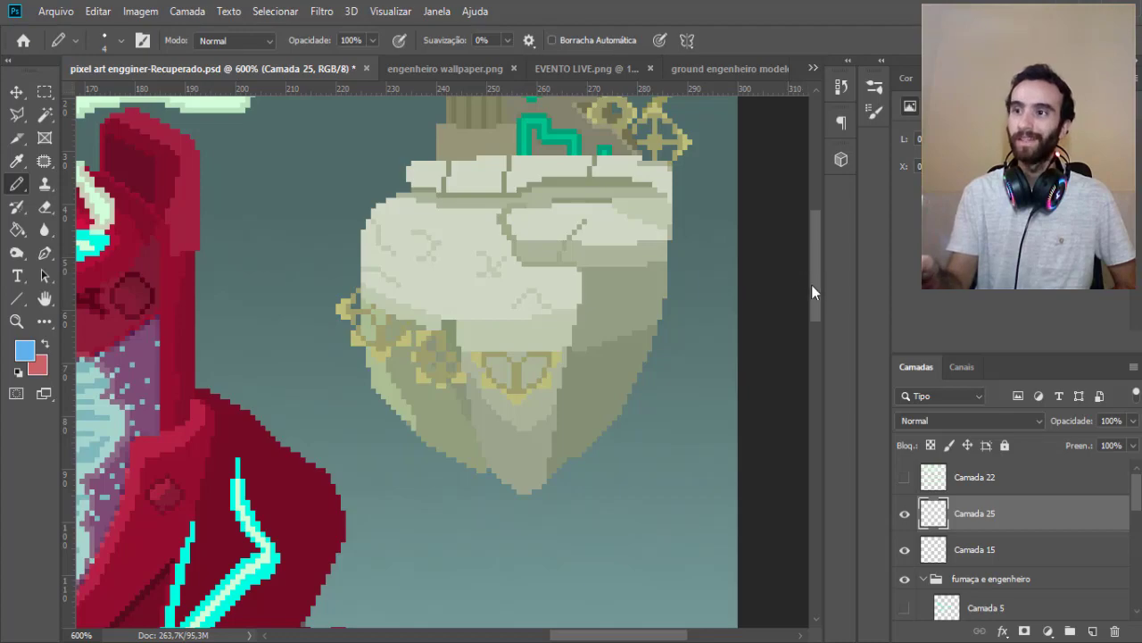
Sketch two blue strokes around the pillar top and roof, then erase them.
scroll(785, 267, "up", 4)
scroll(785, 266, "up", 1)
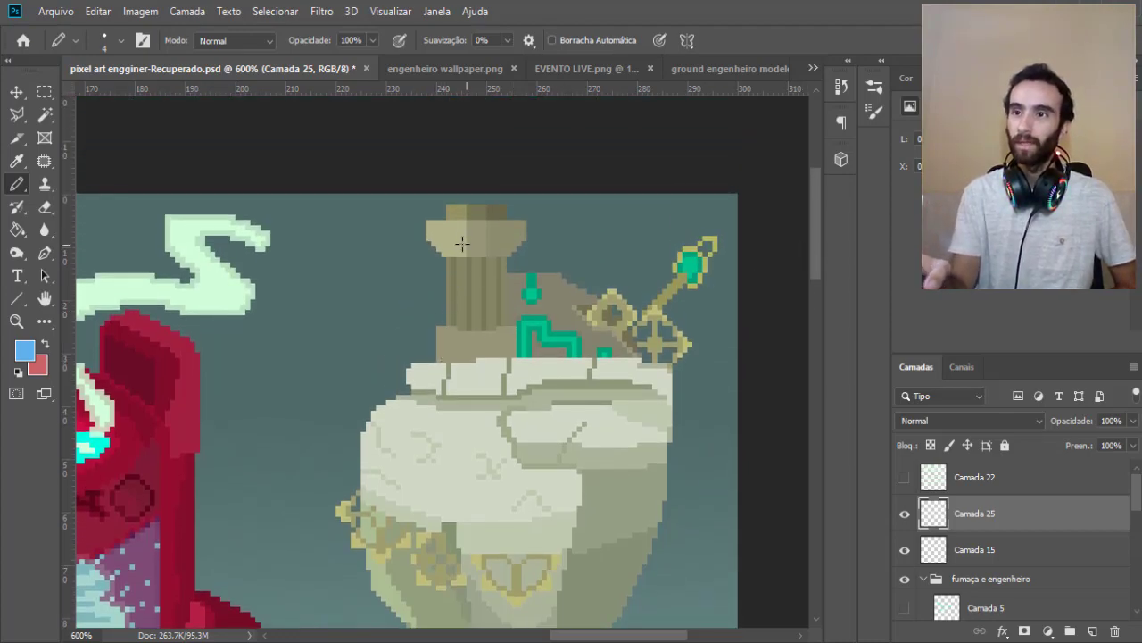
left_click_drag(413, 344, 478, 198)
mouse_move(518, 266)
left_mouse_down()
mouse_move(598, 293)
mouse_move(509, 266)
left_mouse_up()
key("e")
left_click_drag(469, 204, 453, 326)
key("b")
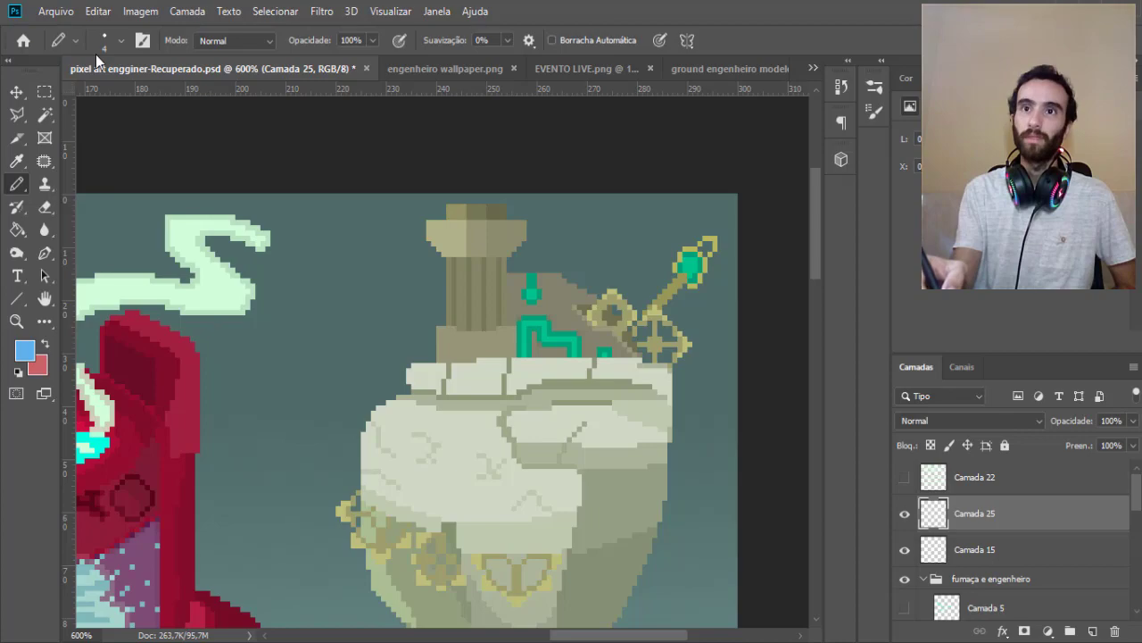
Shrink the Pencil to 1 px and trace a thin outline up the column, roof and gold ring.
left_click(120, 41)
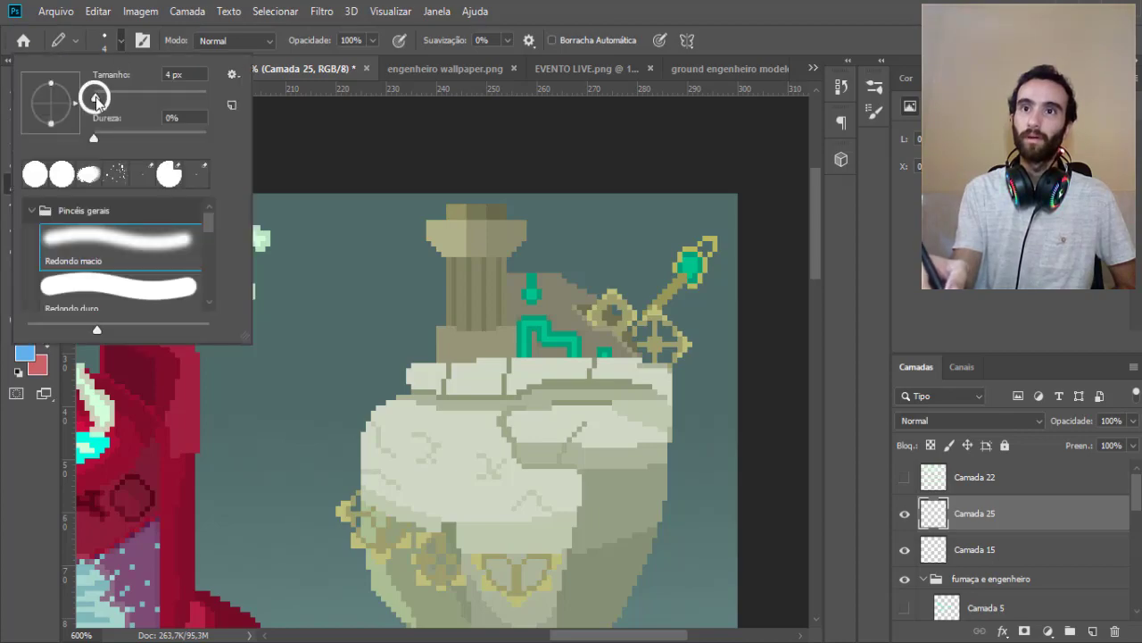
left_click(96, 96)
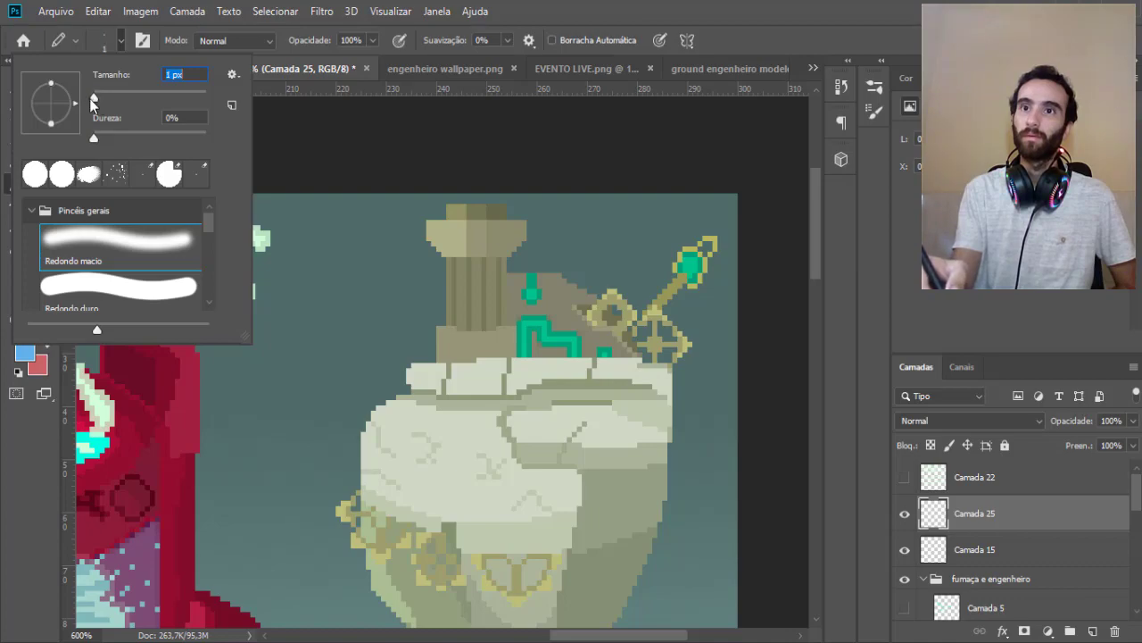
left_click(539, 167)
left_click_drag(409, 355, 400, 237)
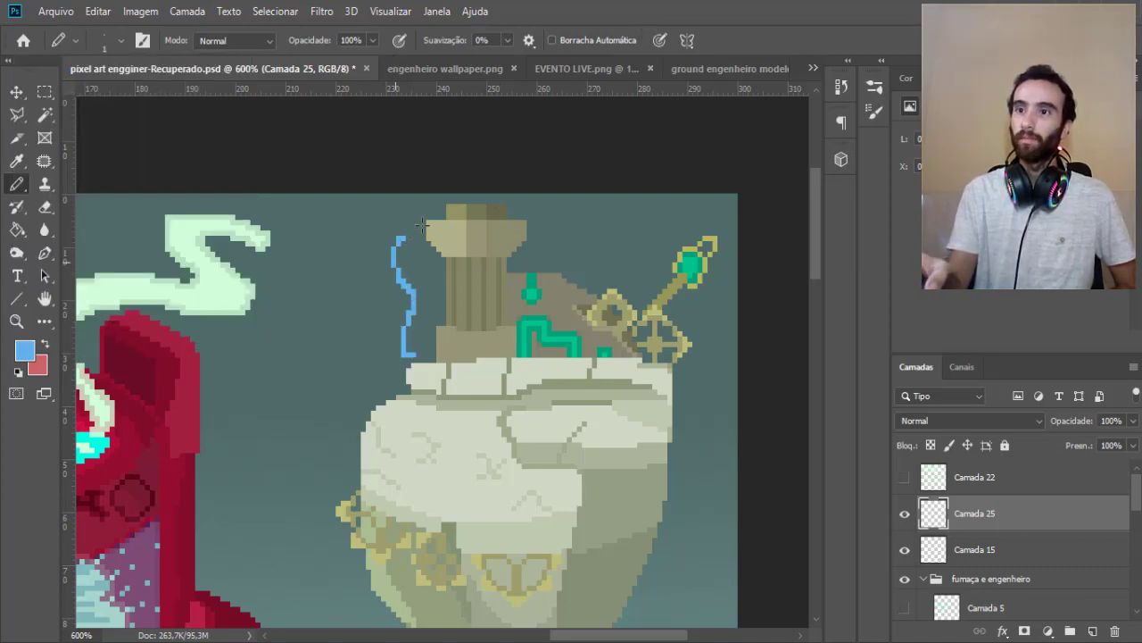
left_click_drag(519, 261, 577, 268)
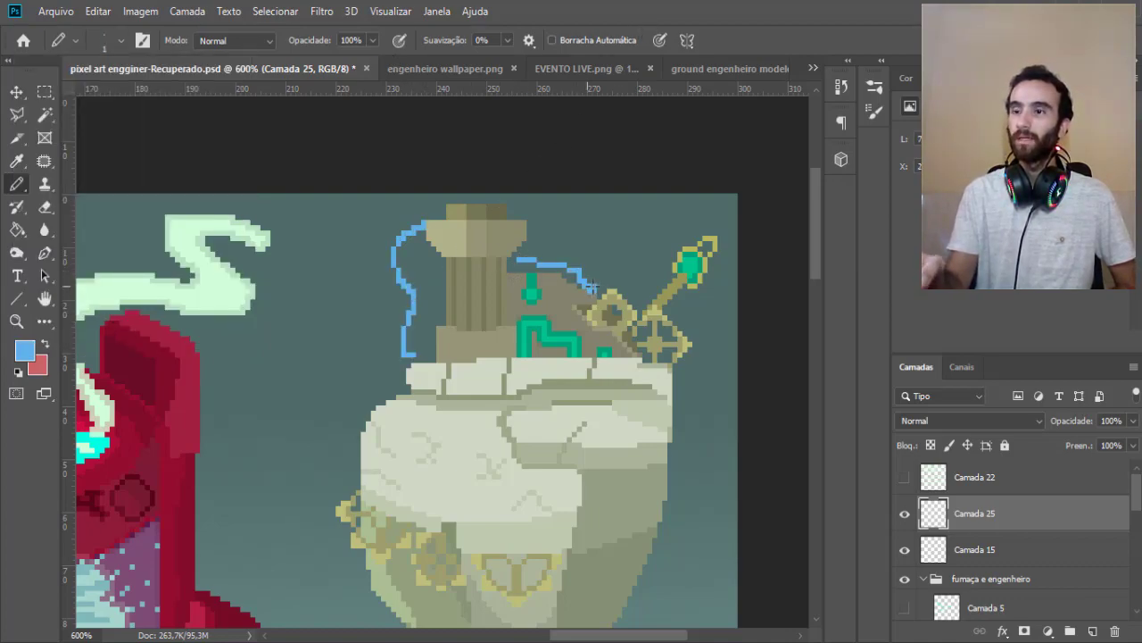
mouse_move(594, 317)
left_mouse_down()
mouse_move(678, 330)
mouse_move(700, 240)
mouse_move(716, 234)
mouse_move(705, 272)
mouse_move(407, 285)
left_mouse_up()
key("e")
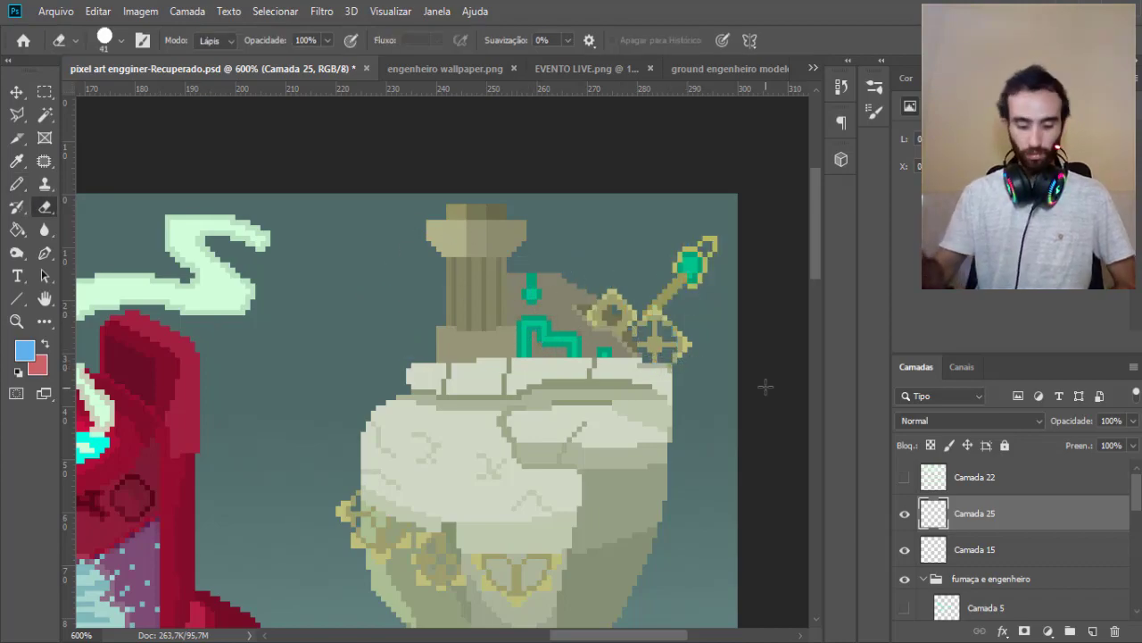
key("z")
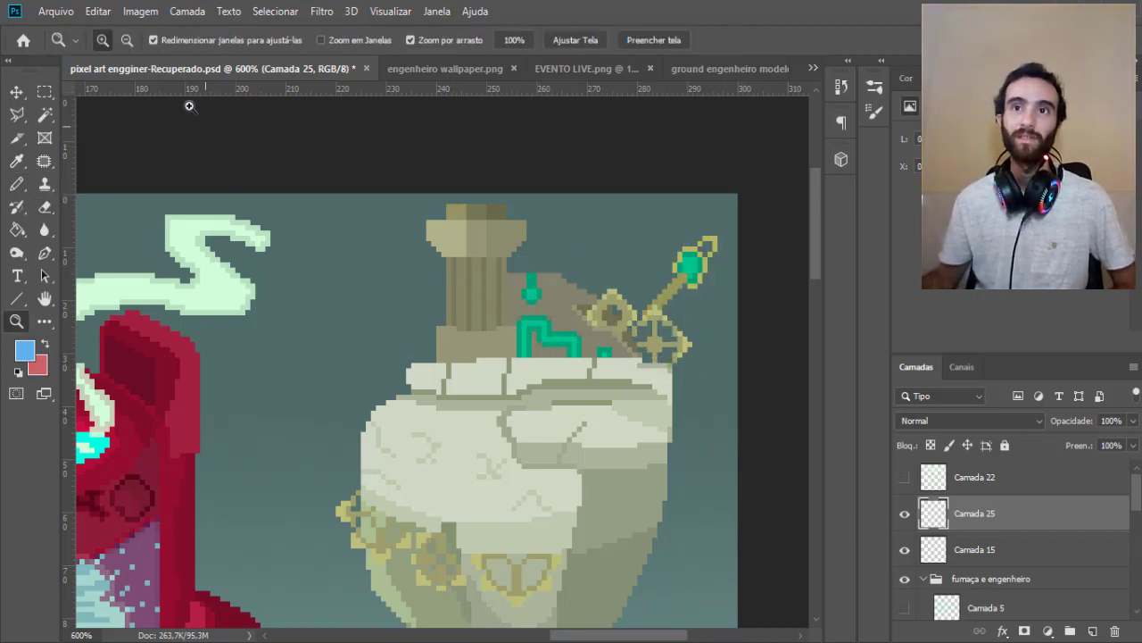
Zoom out twice and scroll around the canvas to see the whole robot.
left_click(126, 40)
left_click(247, 369)
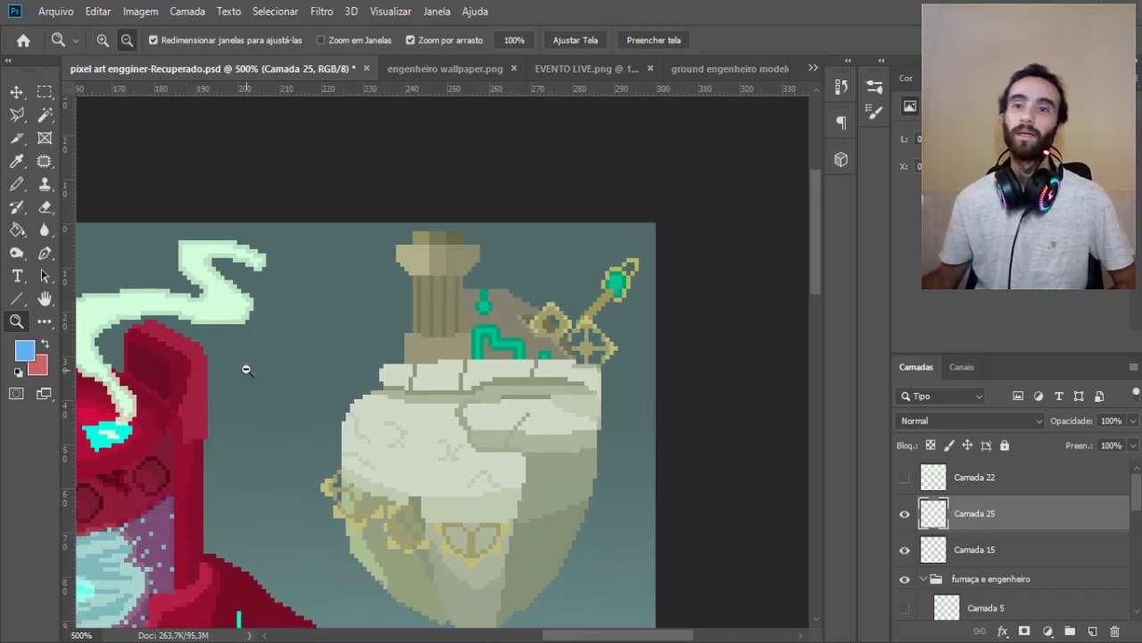
left_click(246, 368)
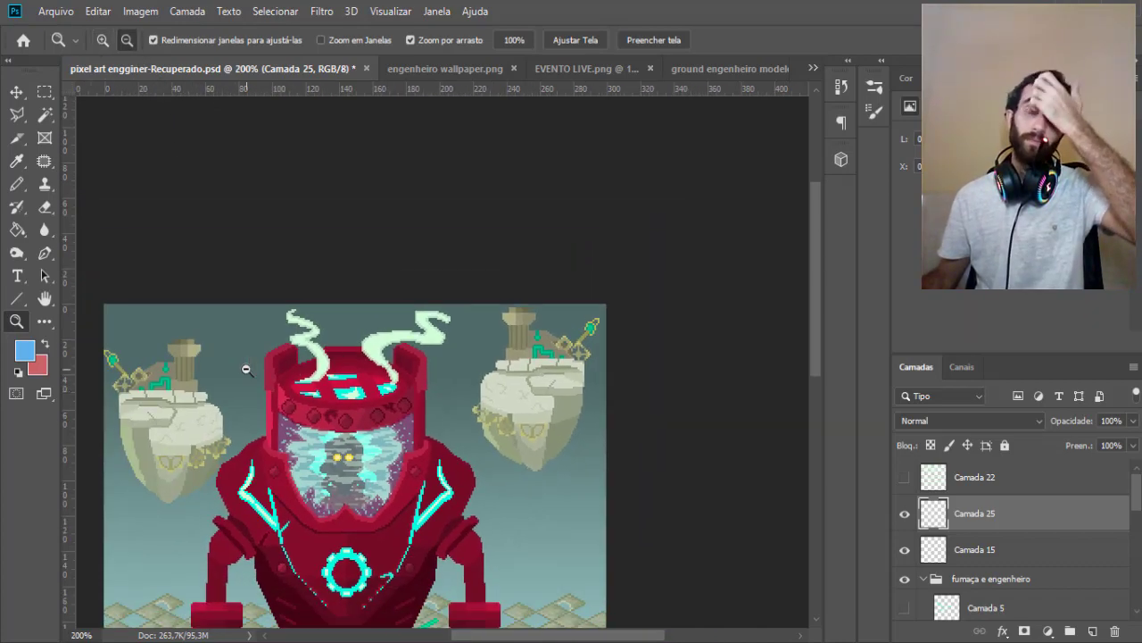
scroll(247, 369, "down", 2)
scroll(246, 368, "down", 2)
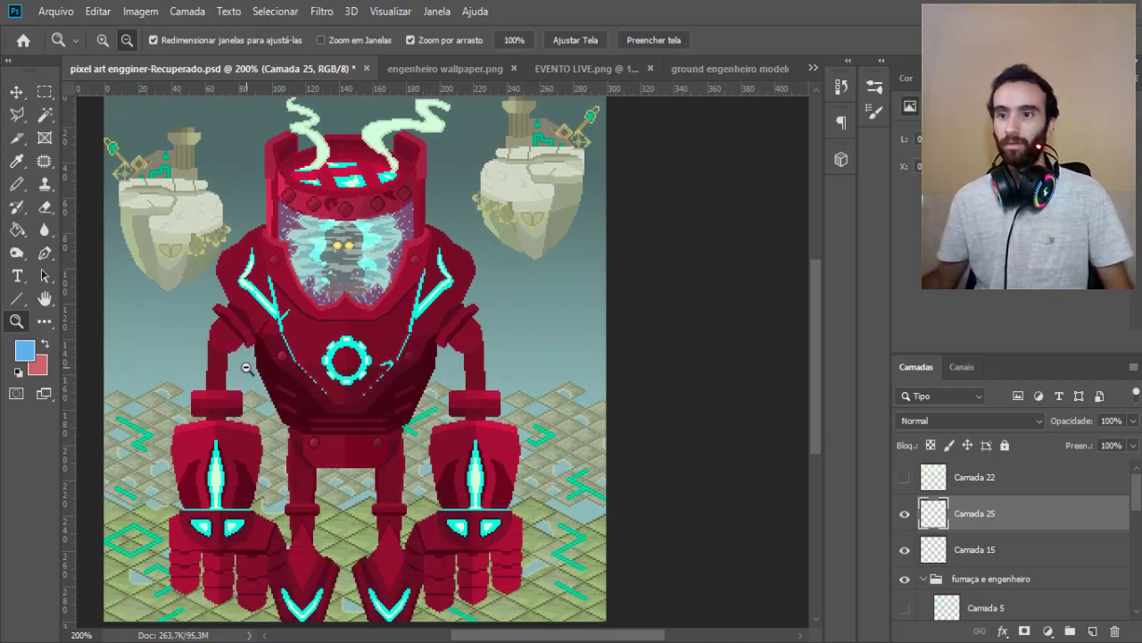
left_click_drag(464, 636, 451, 637)
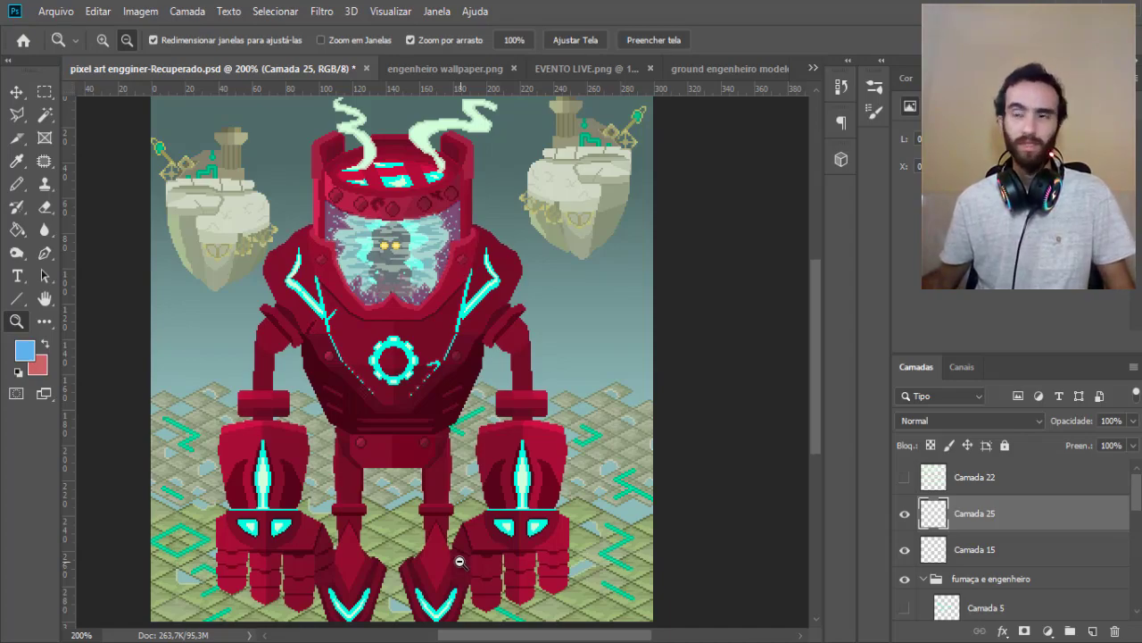
scroll(460, 561, "up", 1)
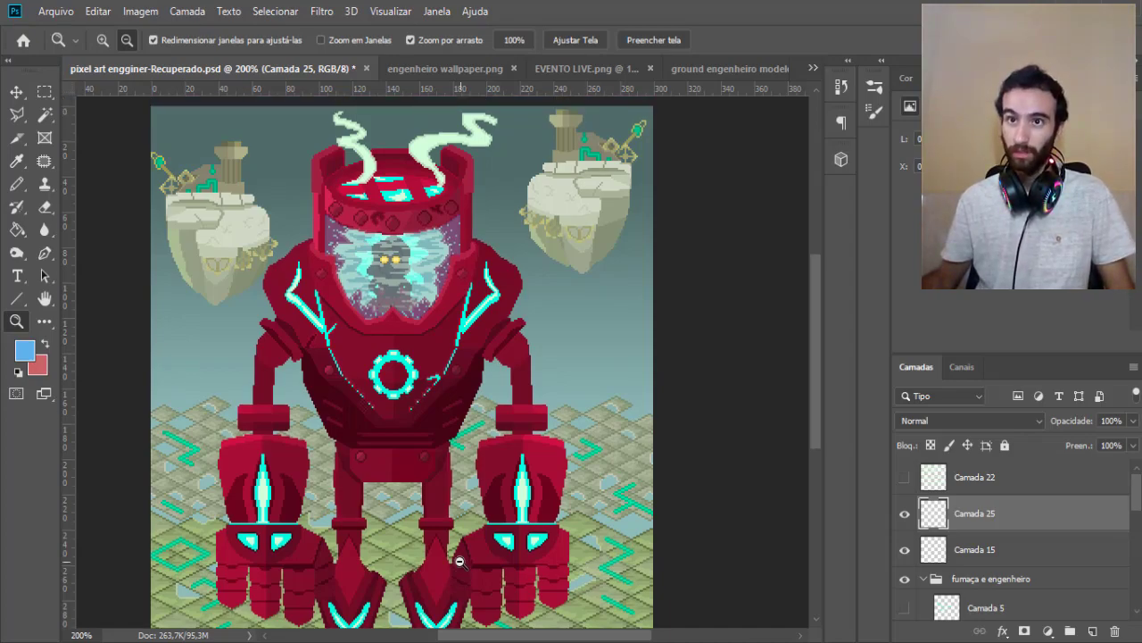
scroll(460, 561, "down", 1)
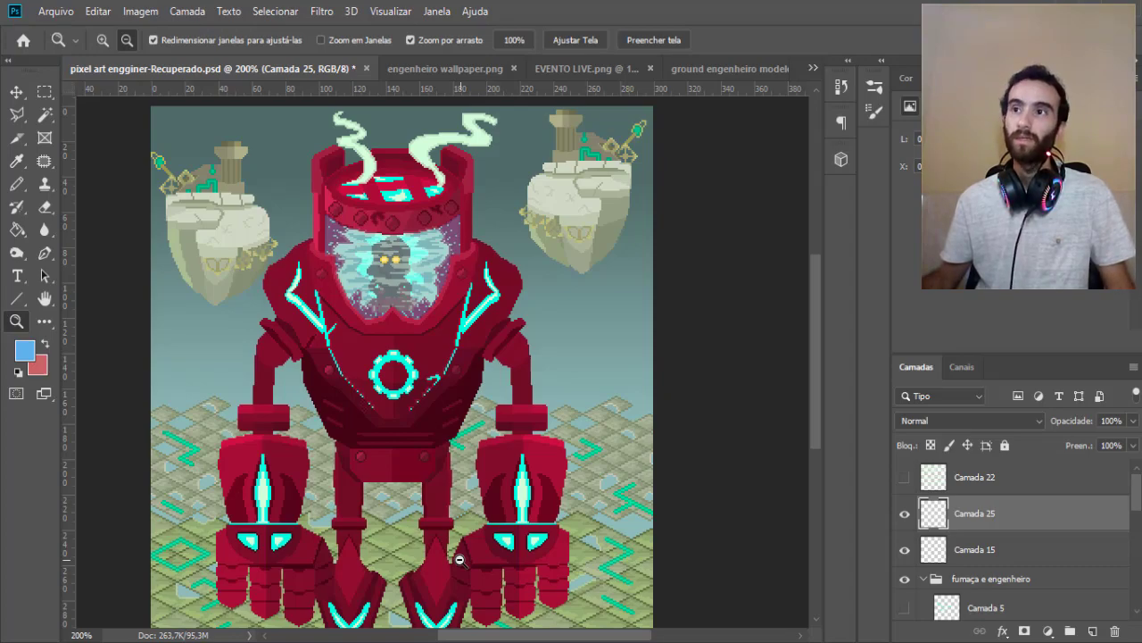
scroll(459, 560, "down", 1)
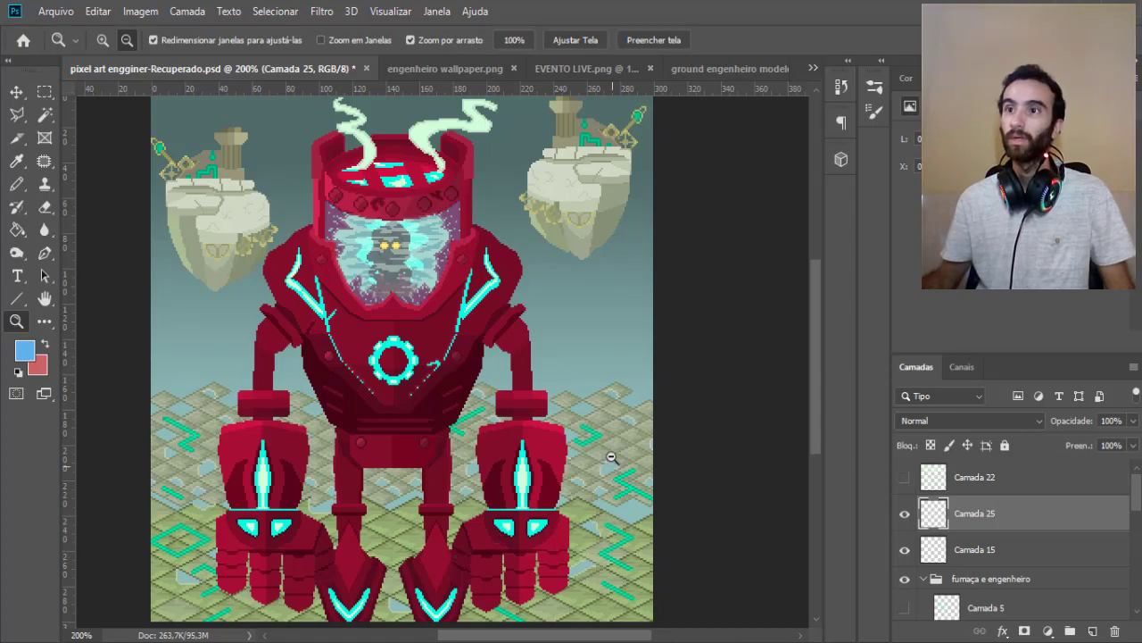
scroll(719, 251, "up", 1)
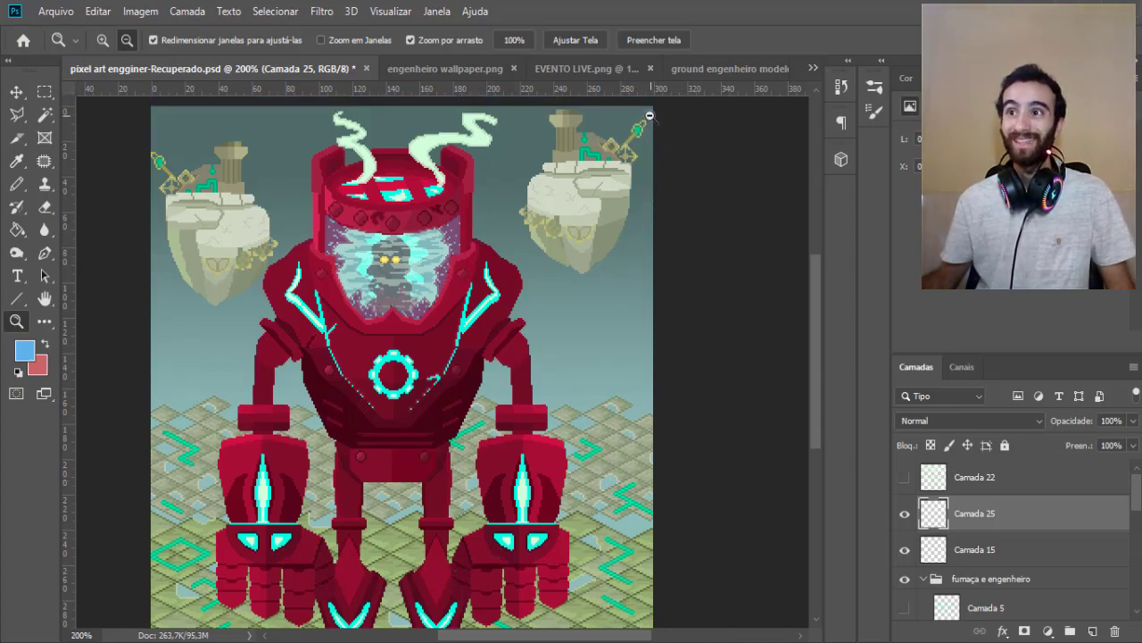
Drag ruler guides to 80.5 px and the canvas's right edge, then zoom out to 100%.
mouse_move(71, 363)
left_mouse_down()
mouse_move(318, 353)
mouse_move(656, 371)
left_mouse_up()
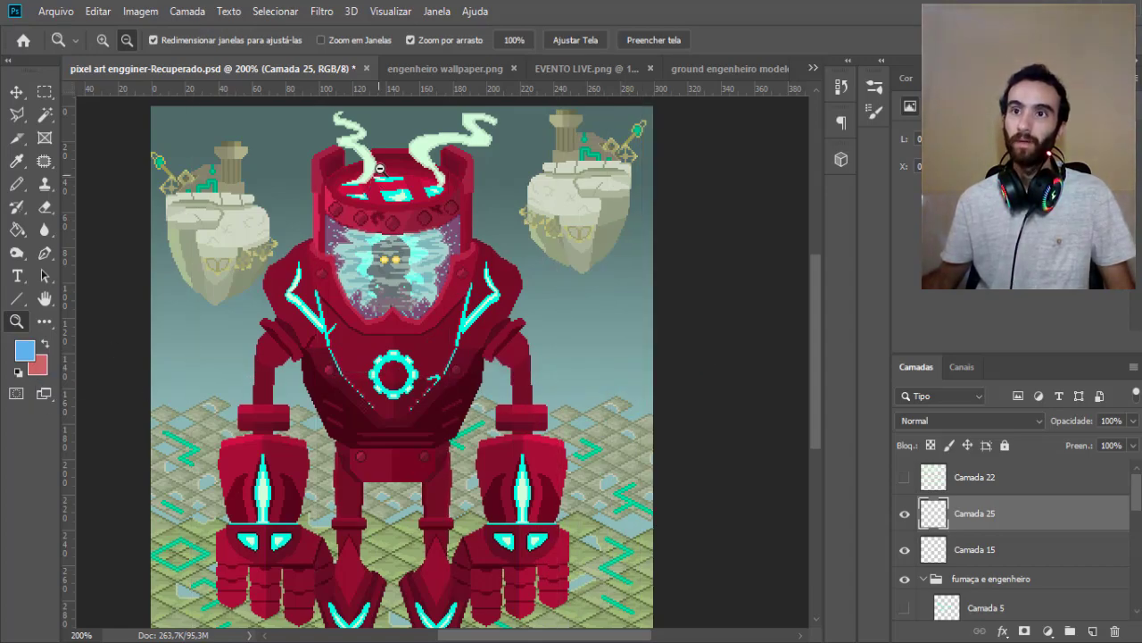
mouse_move(396, 89)
left_mouse_down()
mouse_move(417, 637)
mouse_move(416, 83)
left_mouse_up()
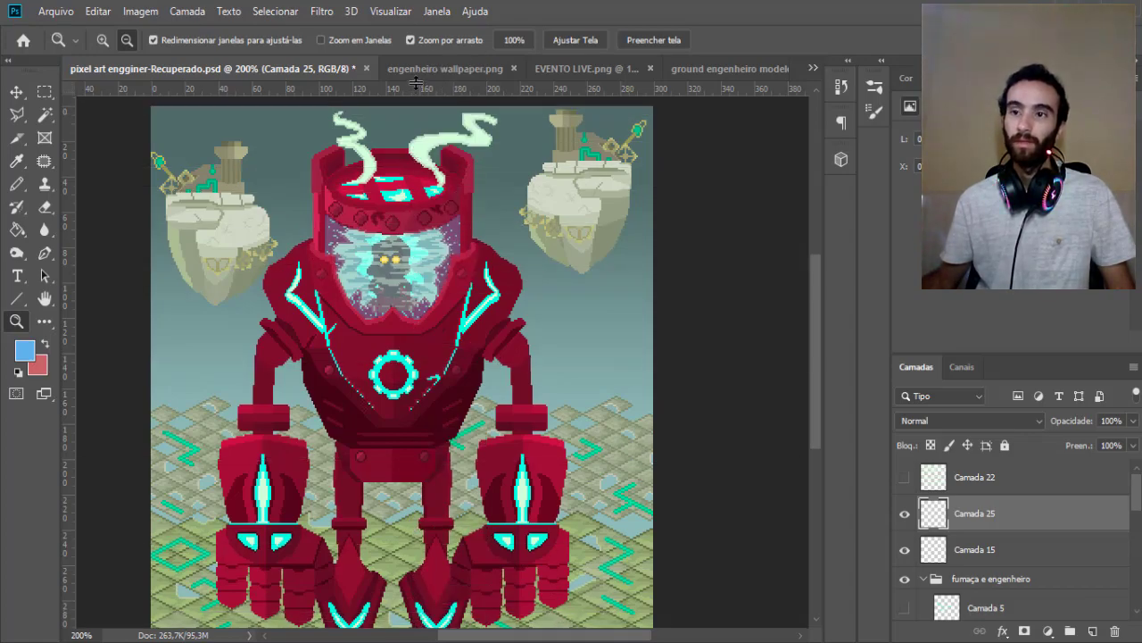
scroll(486, 391, "down", 1)
scroll(485, 391, "down", 1)
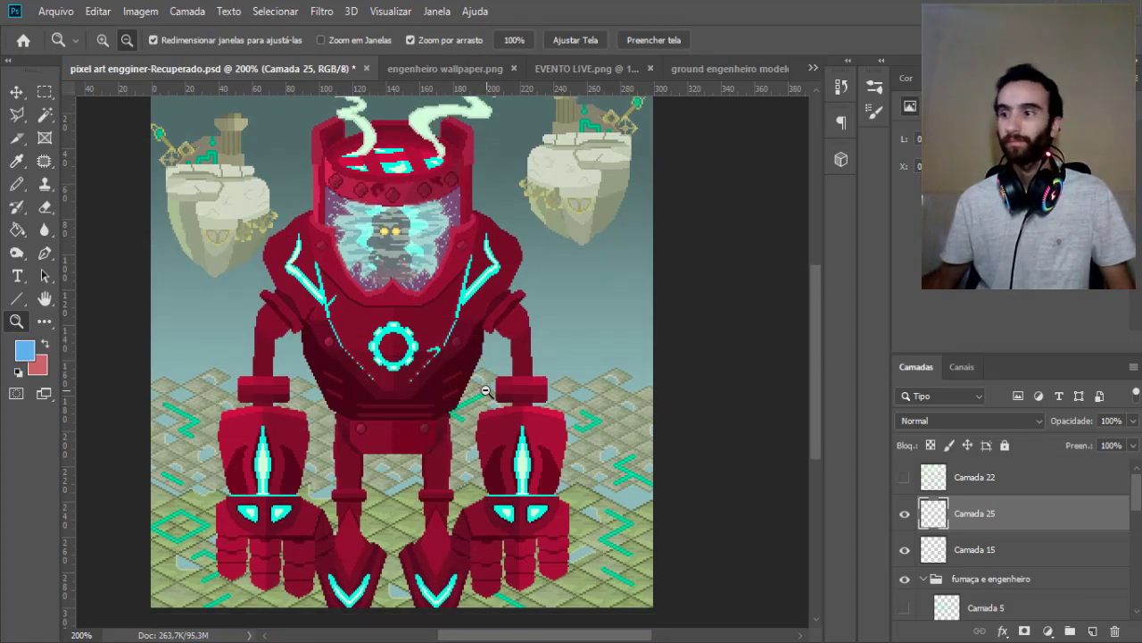
scroll(486, 391, "up", 1)
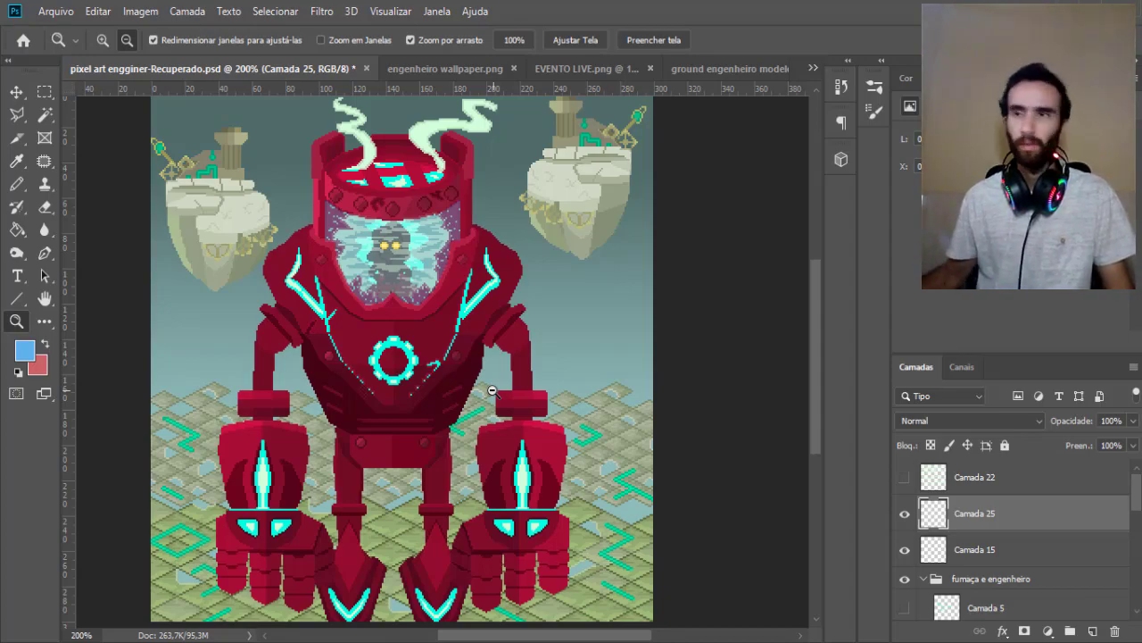
scroll(491, 390, "up", 1)
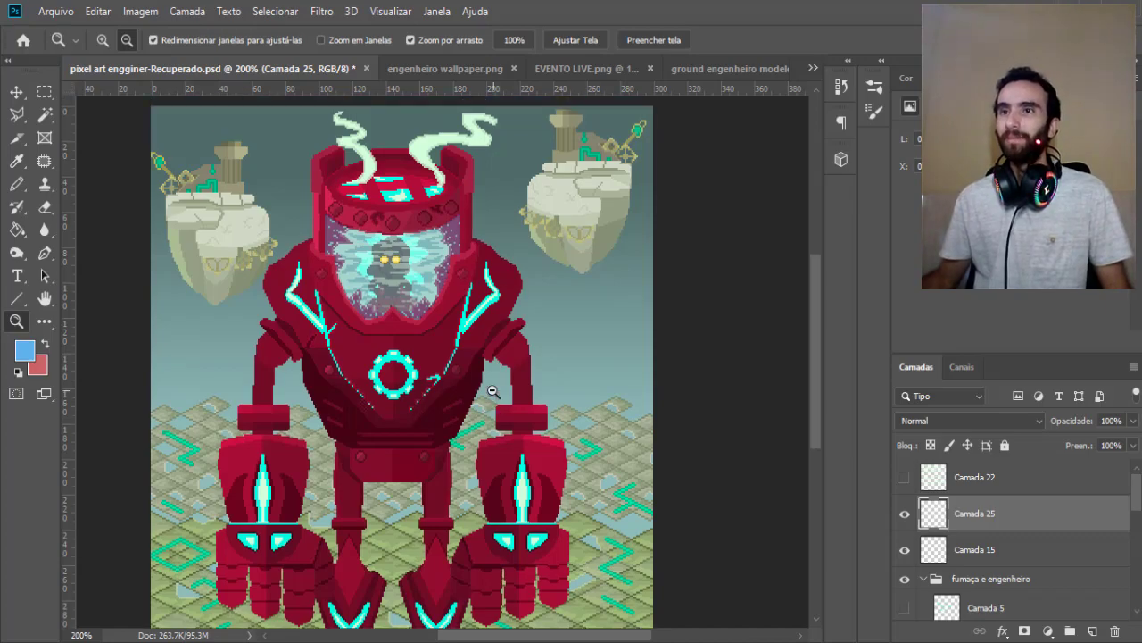
left_click(442, 290)
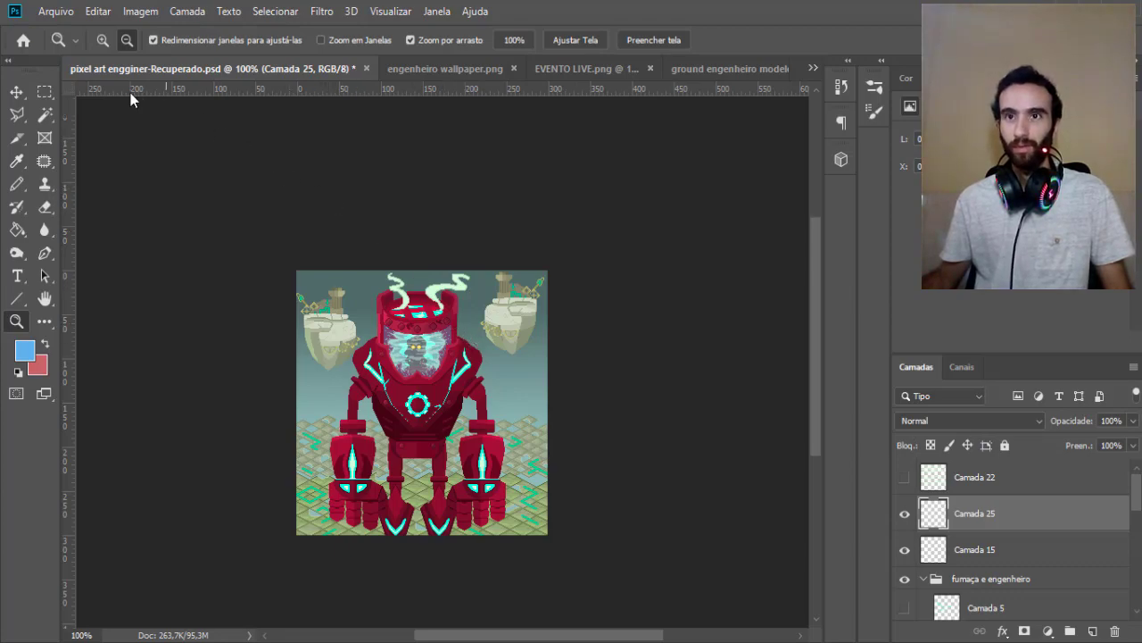
Turn on Camada 19 copiar and Camada 21 (platform and pilot) and zoom to 300%.
scroll(999, 557, "down", 2)
scroll(999, 564, "down", 2)
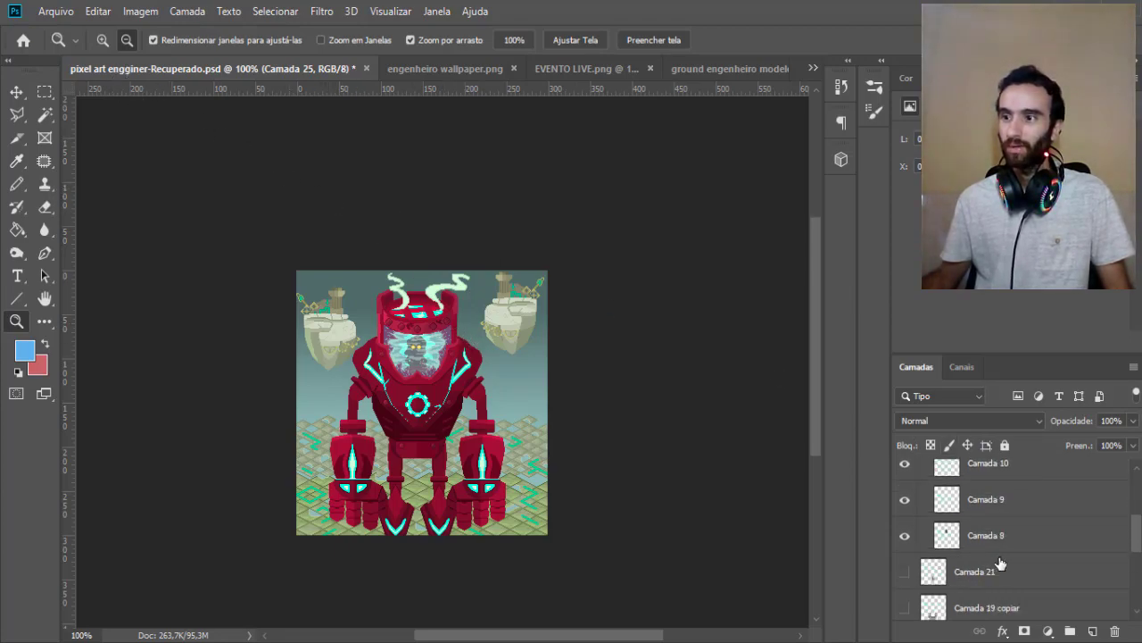
left_click(905, 572)
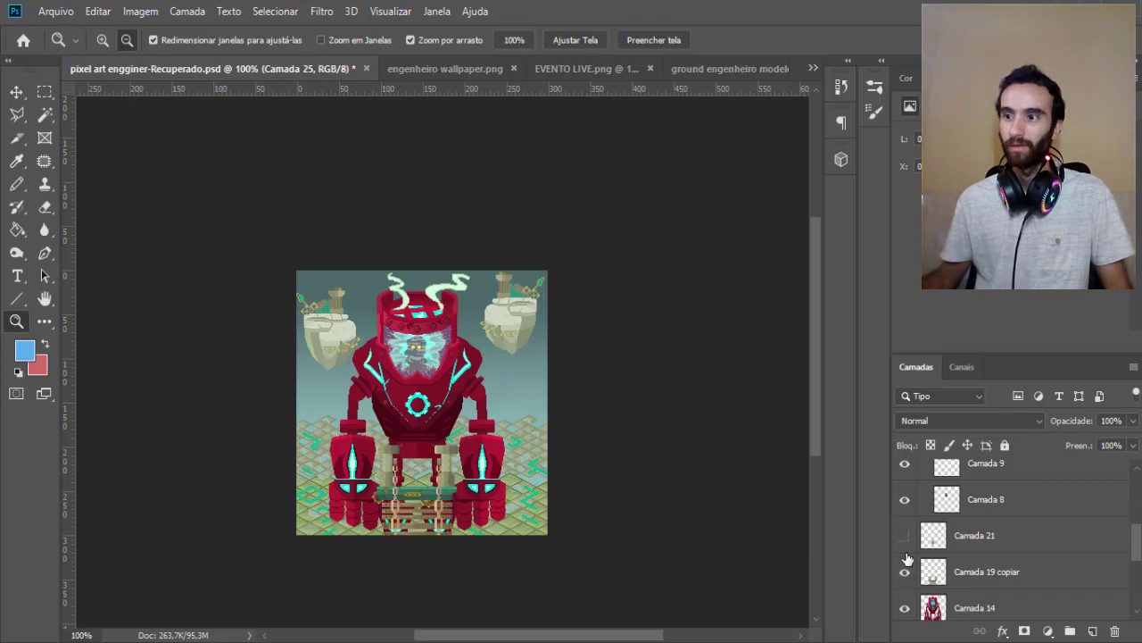
left_click(905, 535)
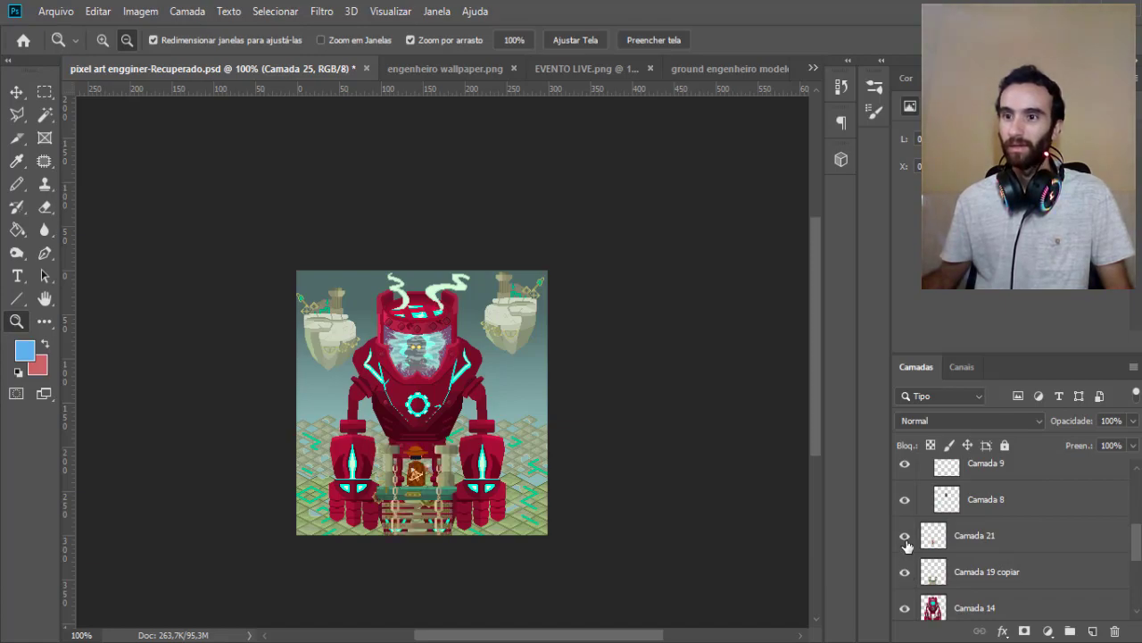
left_click(103, 39)
left_click(419, 513)
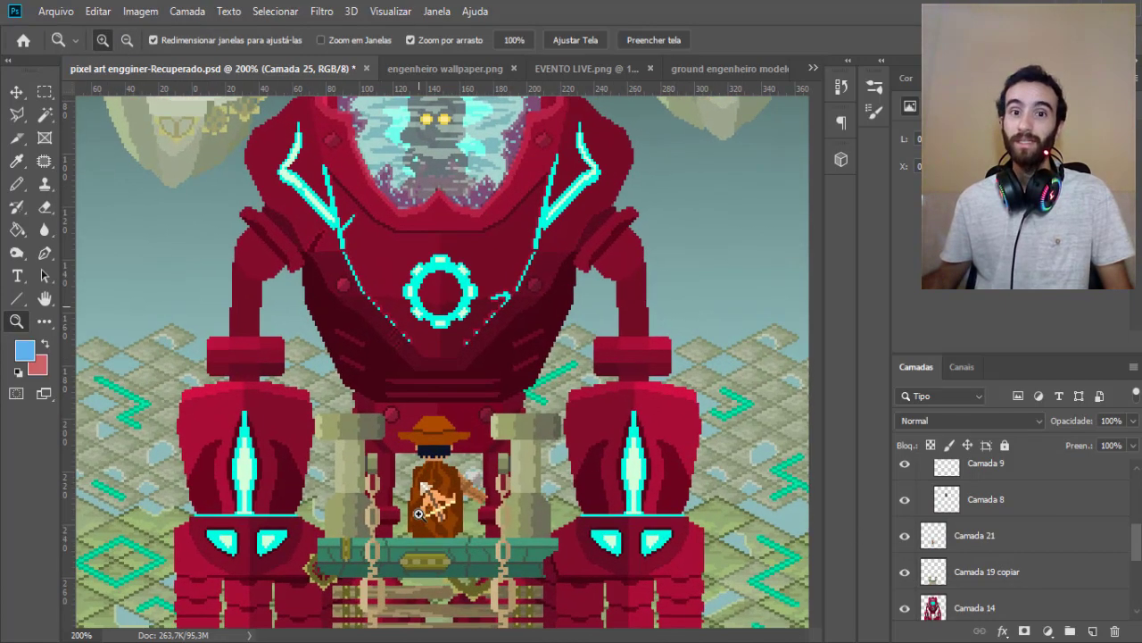
left_click(418, 513)
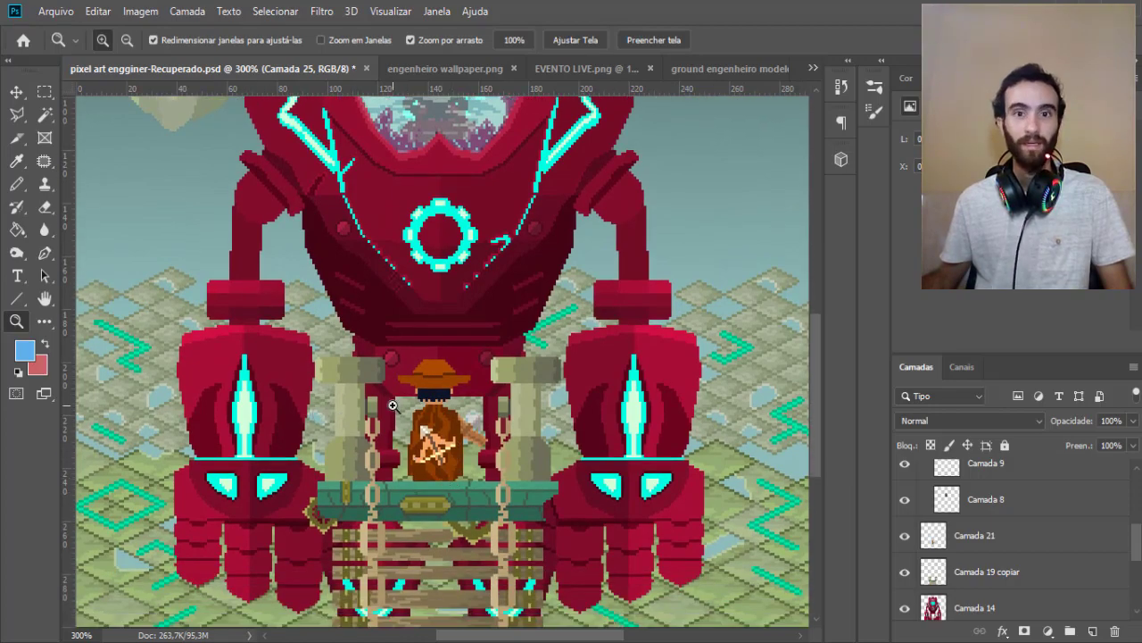
Hide the red robot layer Camada 14 and zoom to 500% on the pilot.
scroll(471, 419, "up", 1)
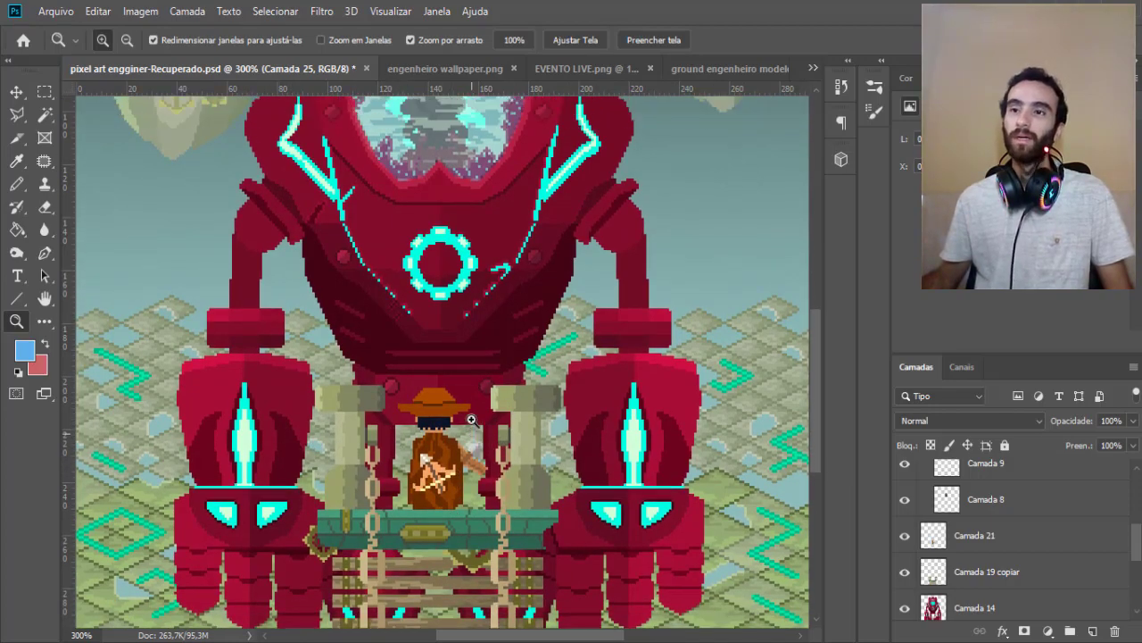
scroll(471, 420, "up", 1)
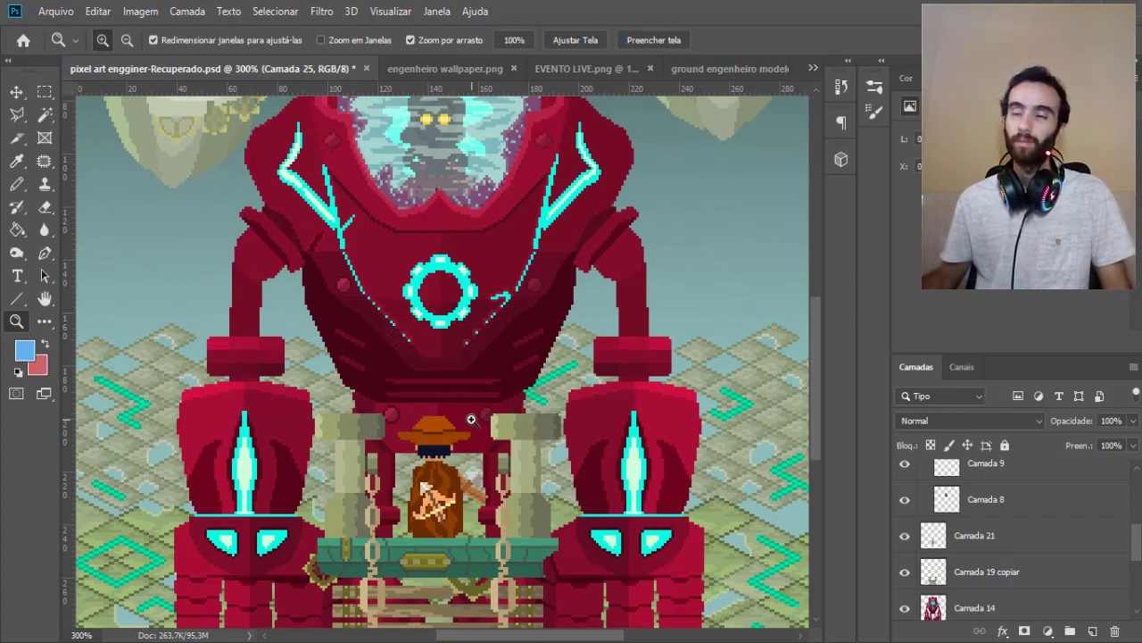
scroll(471, 420, "up", 2)
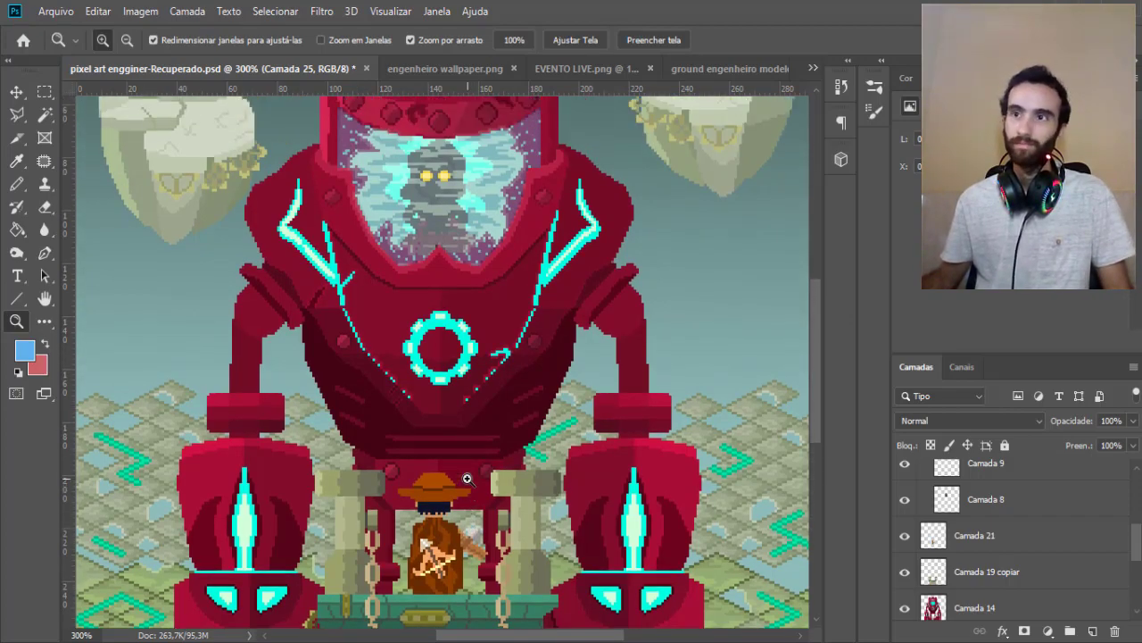
scroll(466, 480, "down", 2)
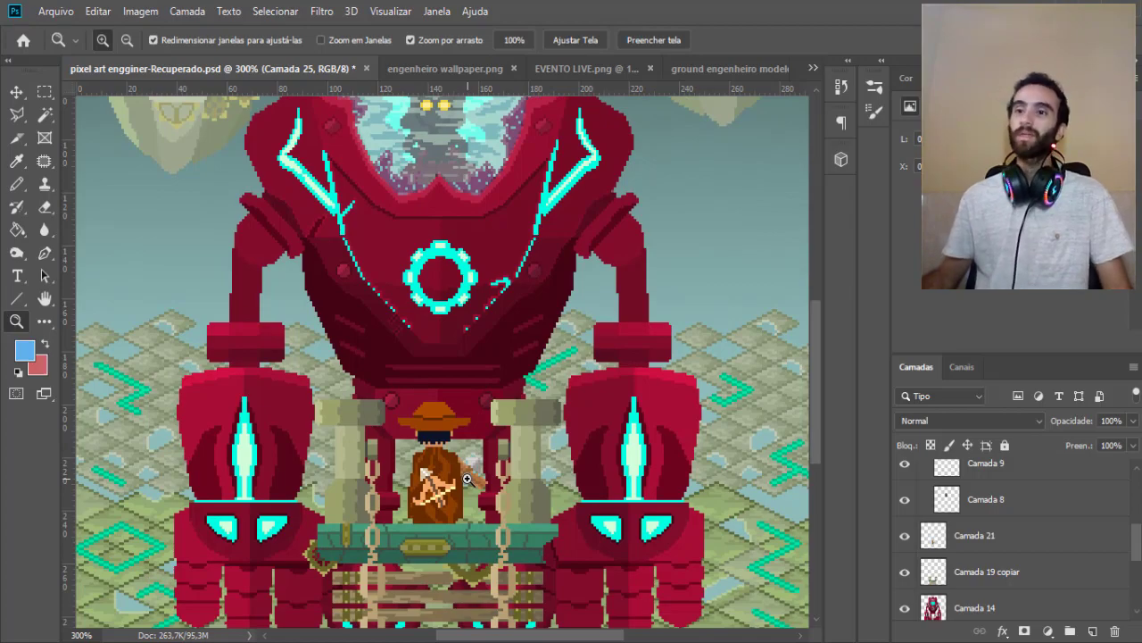
left_click(904, 607)
left_click(473, 486)
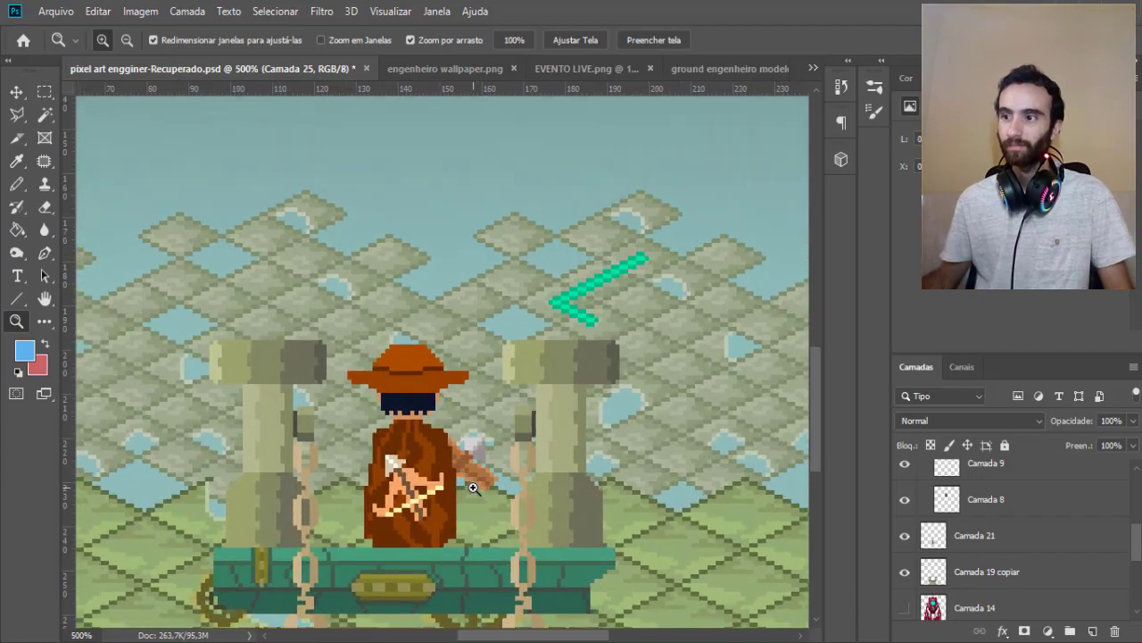
scroll(1071, 553, "down", 3)
scroll(1102, 591, "down", 3)
Hide ground 2 and ground, zoom to 800% on the pilot's axe, then back out to 200%.
left_click(904, 537)
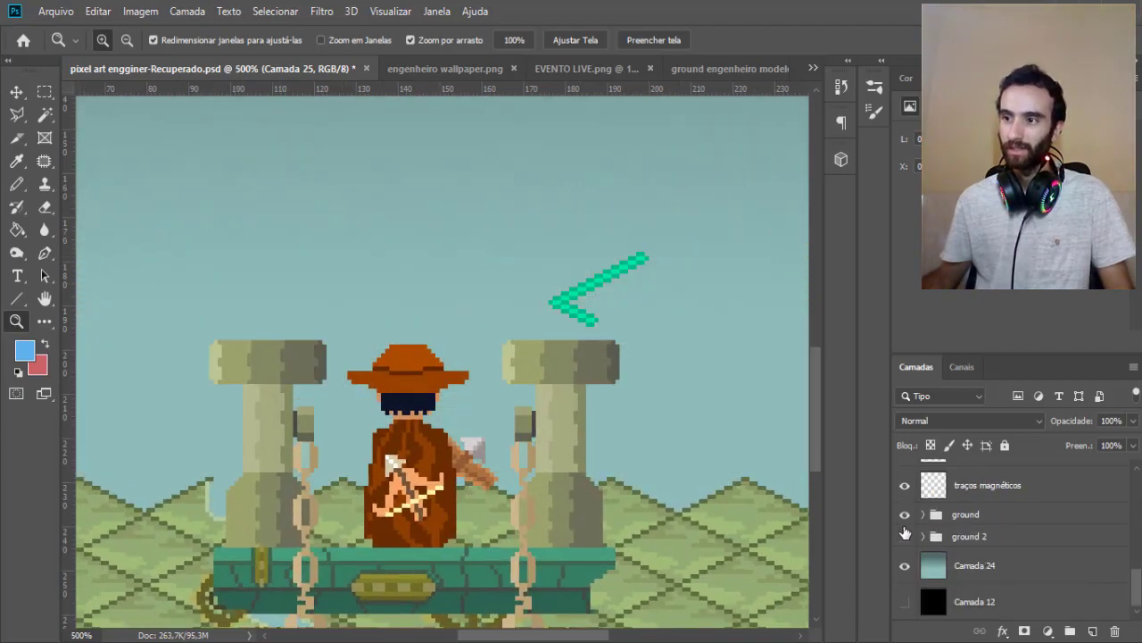
left_click(904, 514)
left_click_drag(470, 460, 473, 491)
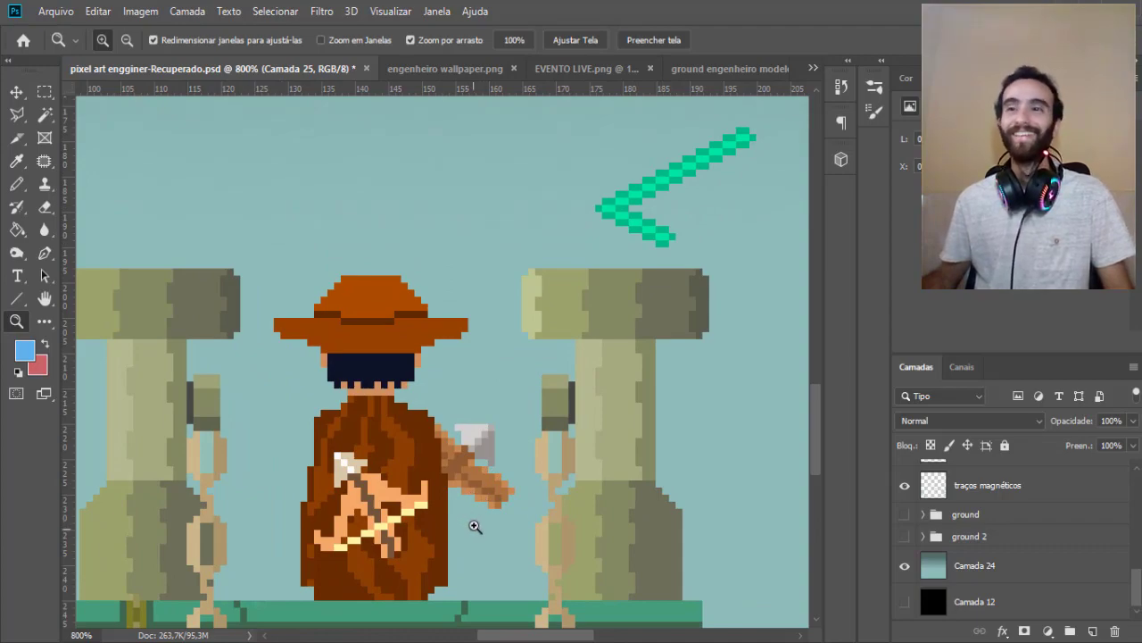
scroll(454, 497, "down", 2)
scroll(453, 497, "down", 2)
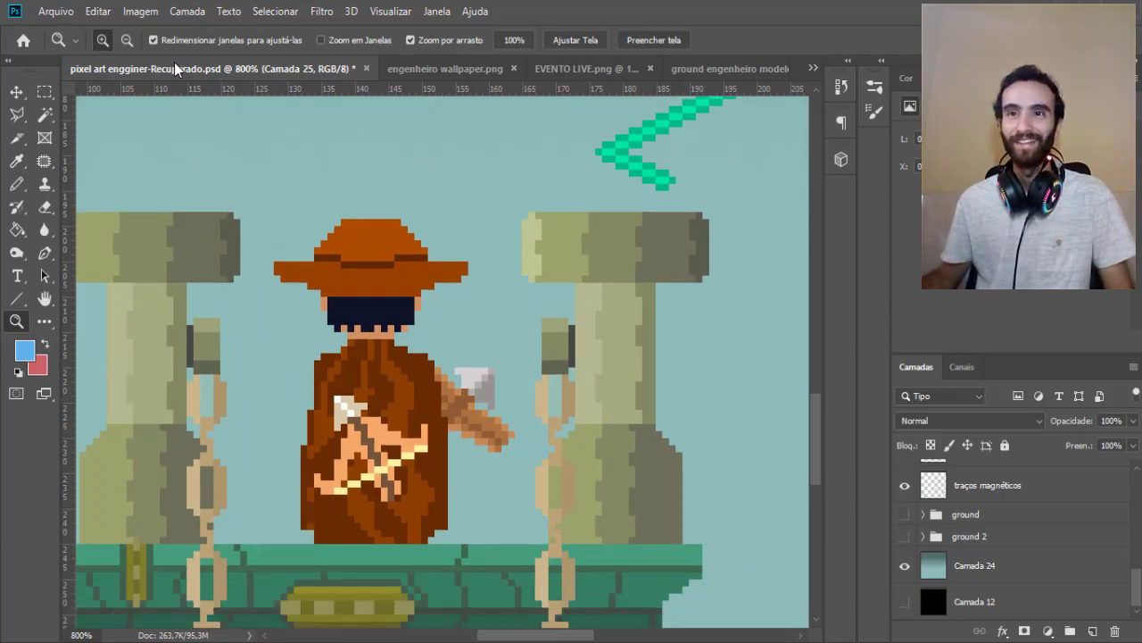
left_click(126, 40)
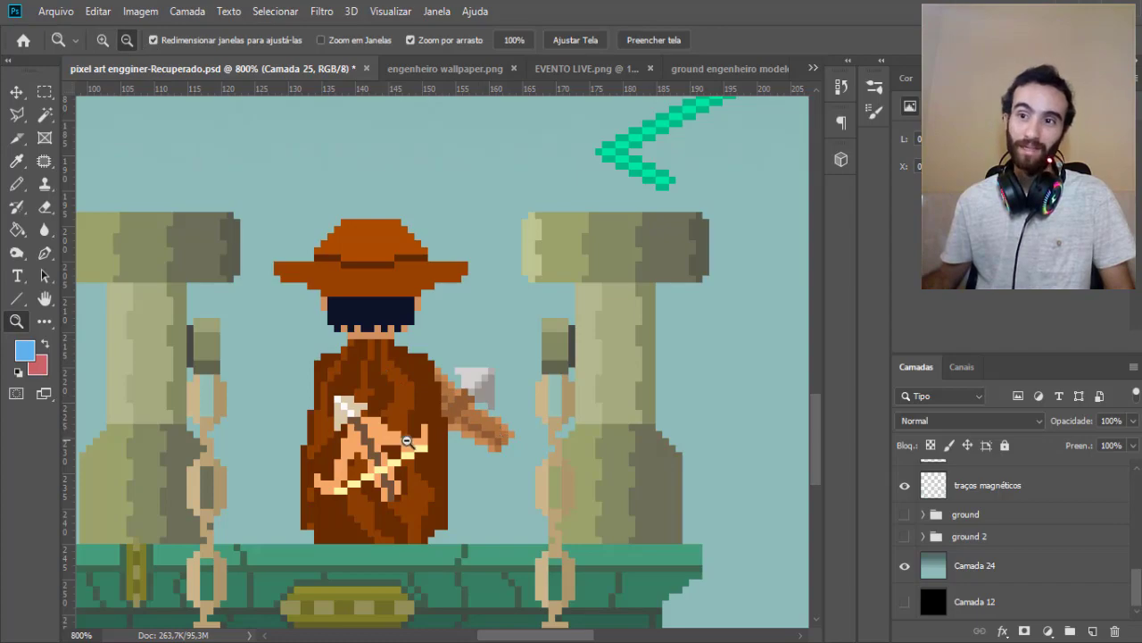
left_click(347, 453)
left_click(346, 454)
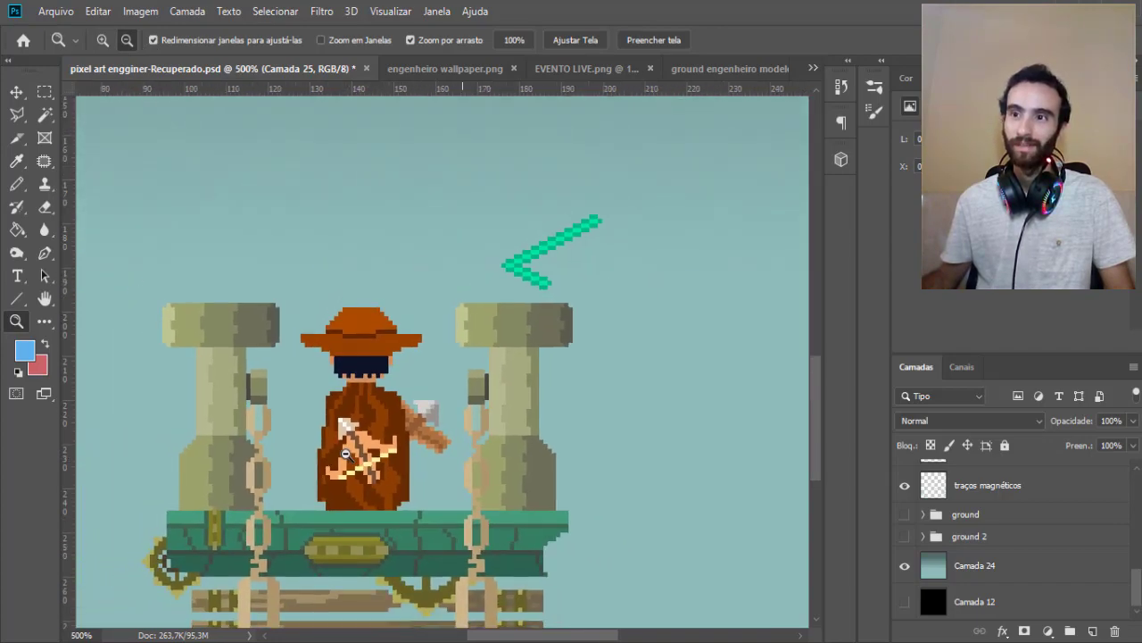
left_click(346, 454)
left_click(367, 457)
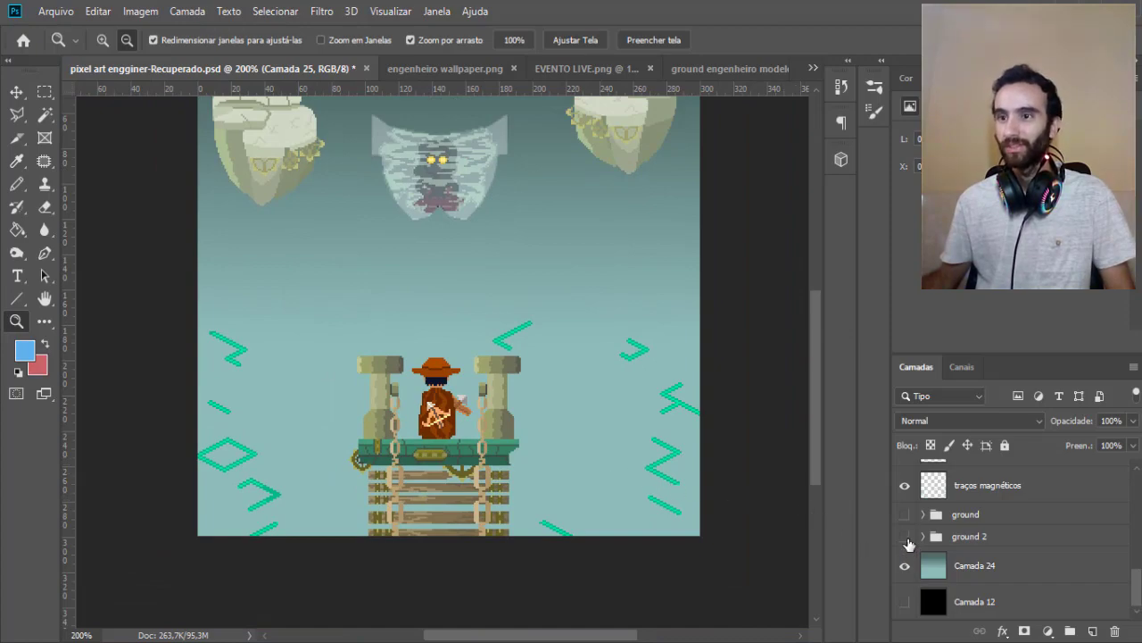
Turn ground 2, ground and Camada 14 back on to restore the tiles and robot.
left_click(905, 535)
left_click(905, 515)
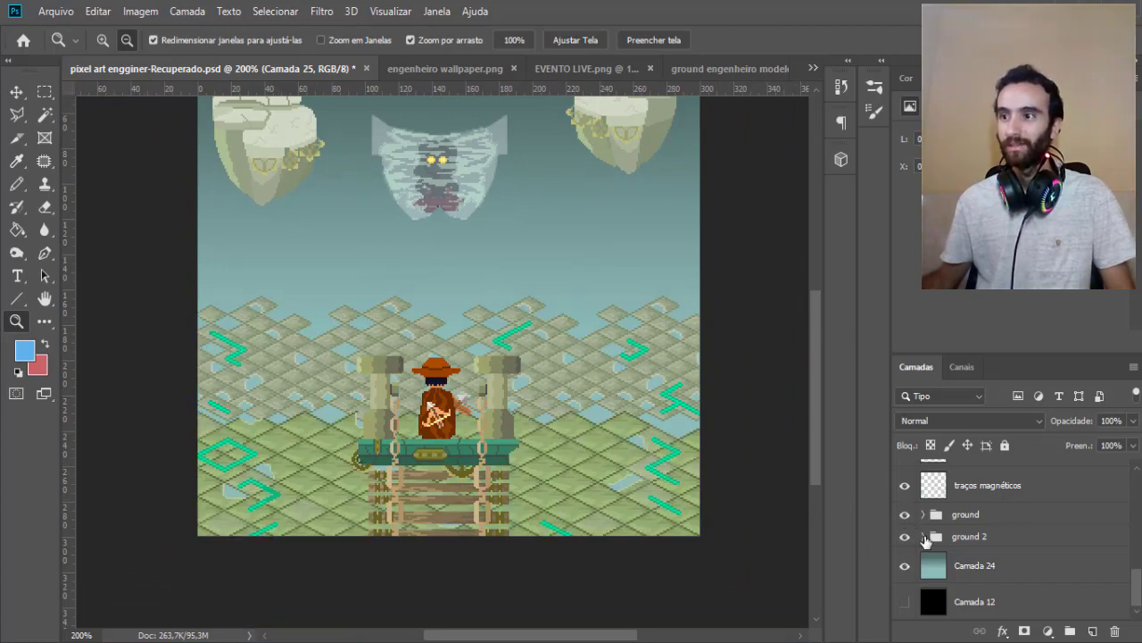
scroll(905, 529, "up", 3)
left_click(905, 521)
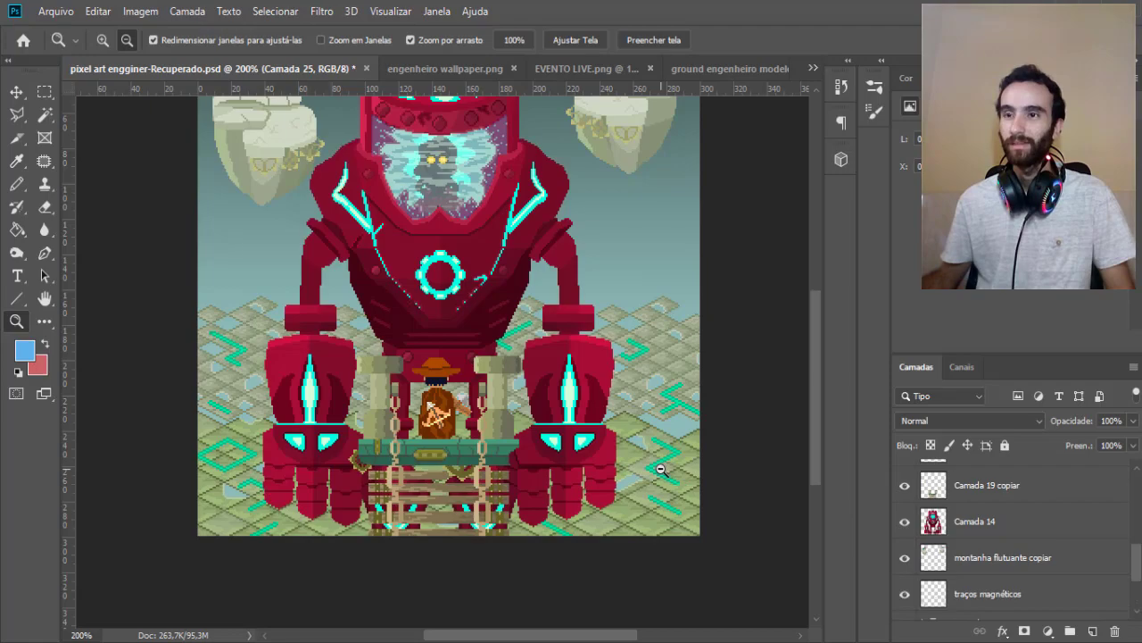
scroll(661, 470, "up", 1)
scroll(660, 470, "up", 1)
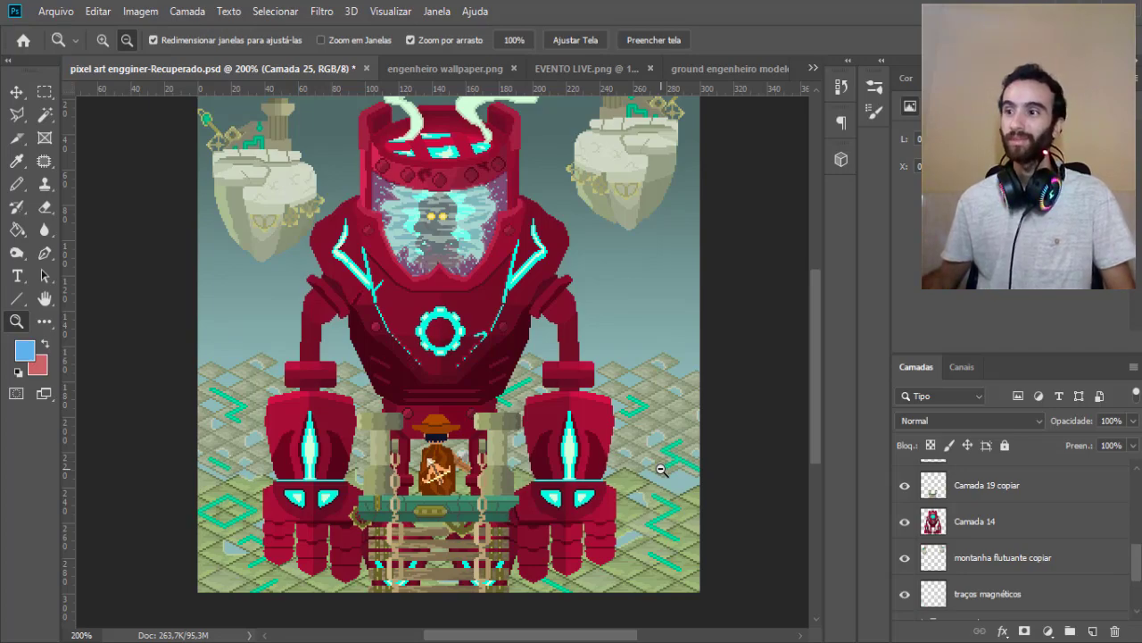
scroll(982, 557, "up", 2)
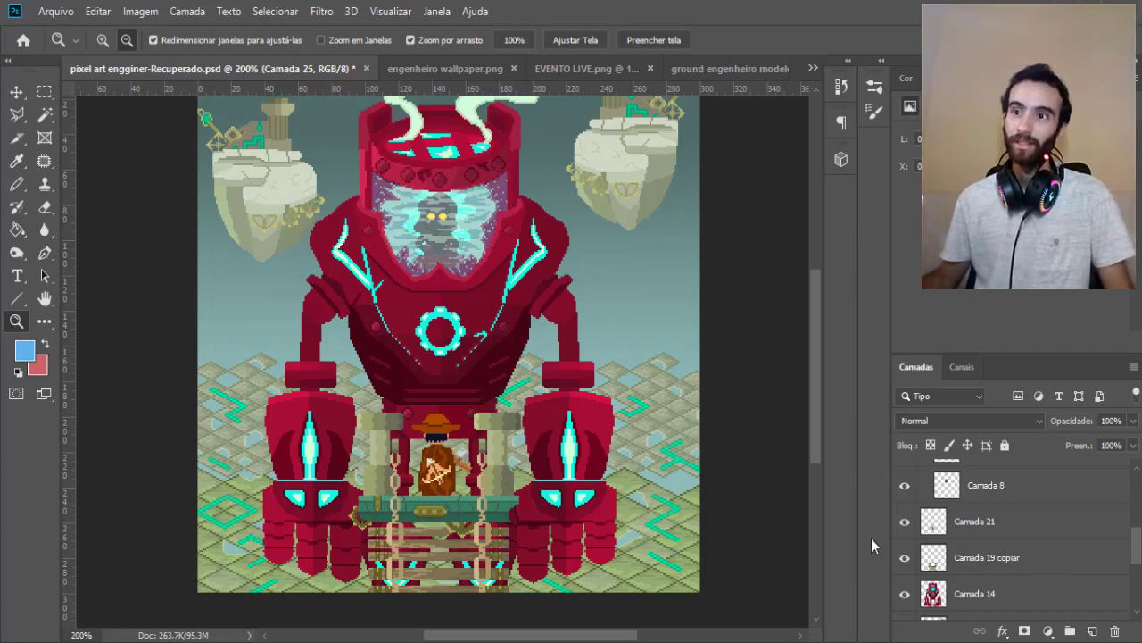
scroll(785, 521, "up", 2)
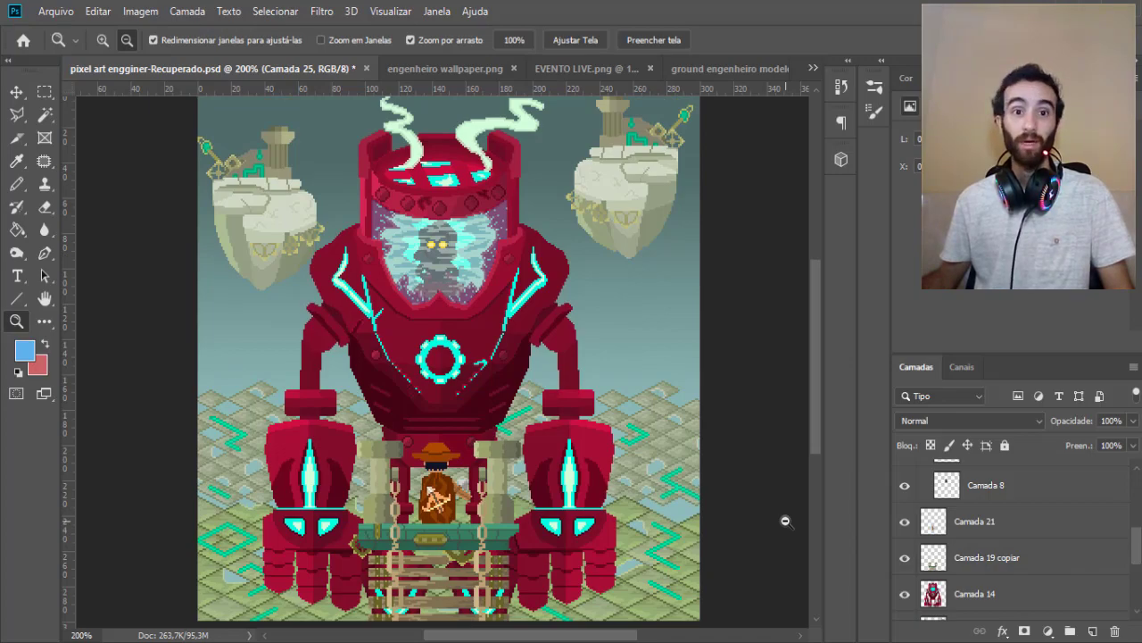